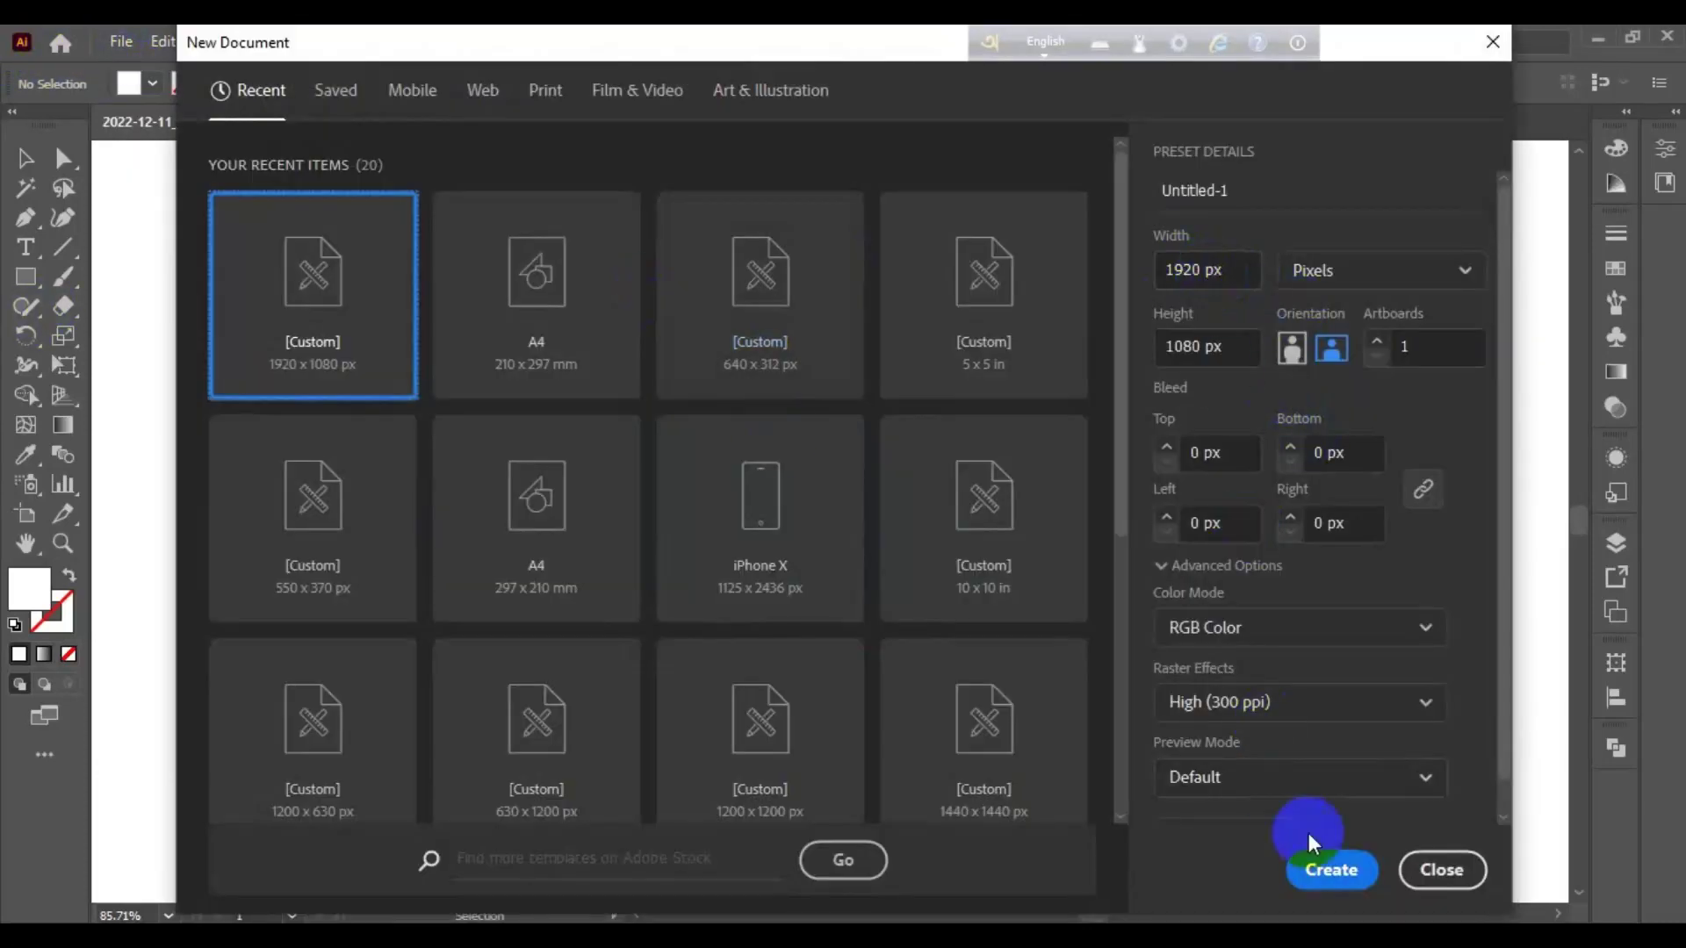
Step: Create a 1920×1080 px document and bring the pizza sketch image into it
{"action": "left_click", "coordinate": [1318, 868]}
{"action": "left_click", "coordinate": [391, 121]}
{"action": "mouse_move", "coordinate": [820, 470]}
{"action": "left_mouse_down"}
{"action": "mouse_move", "coordinate": [694, 144]}
{"action": "mouse_move", "coordinate": [815, 439]}
{"action": "left_mouse_up"}
Step: Enlarge and reposition the sketch, fade it to 73% opacity, and deselect it
{"action": "left_click_drag", "start_coordinate": [801, 546], "coordinate": [802, 839]}
{"action": "left_click_drag", "start_coordinate": [806, 709], "coordinate": [792, 535]}
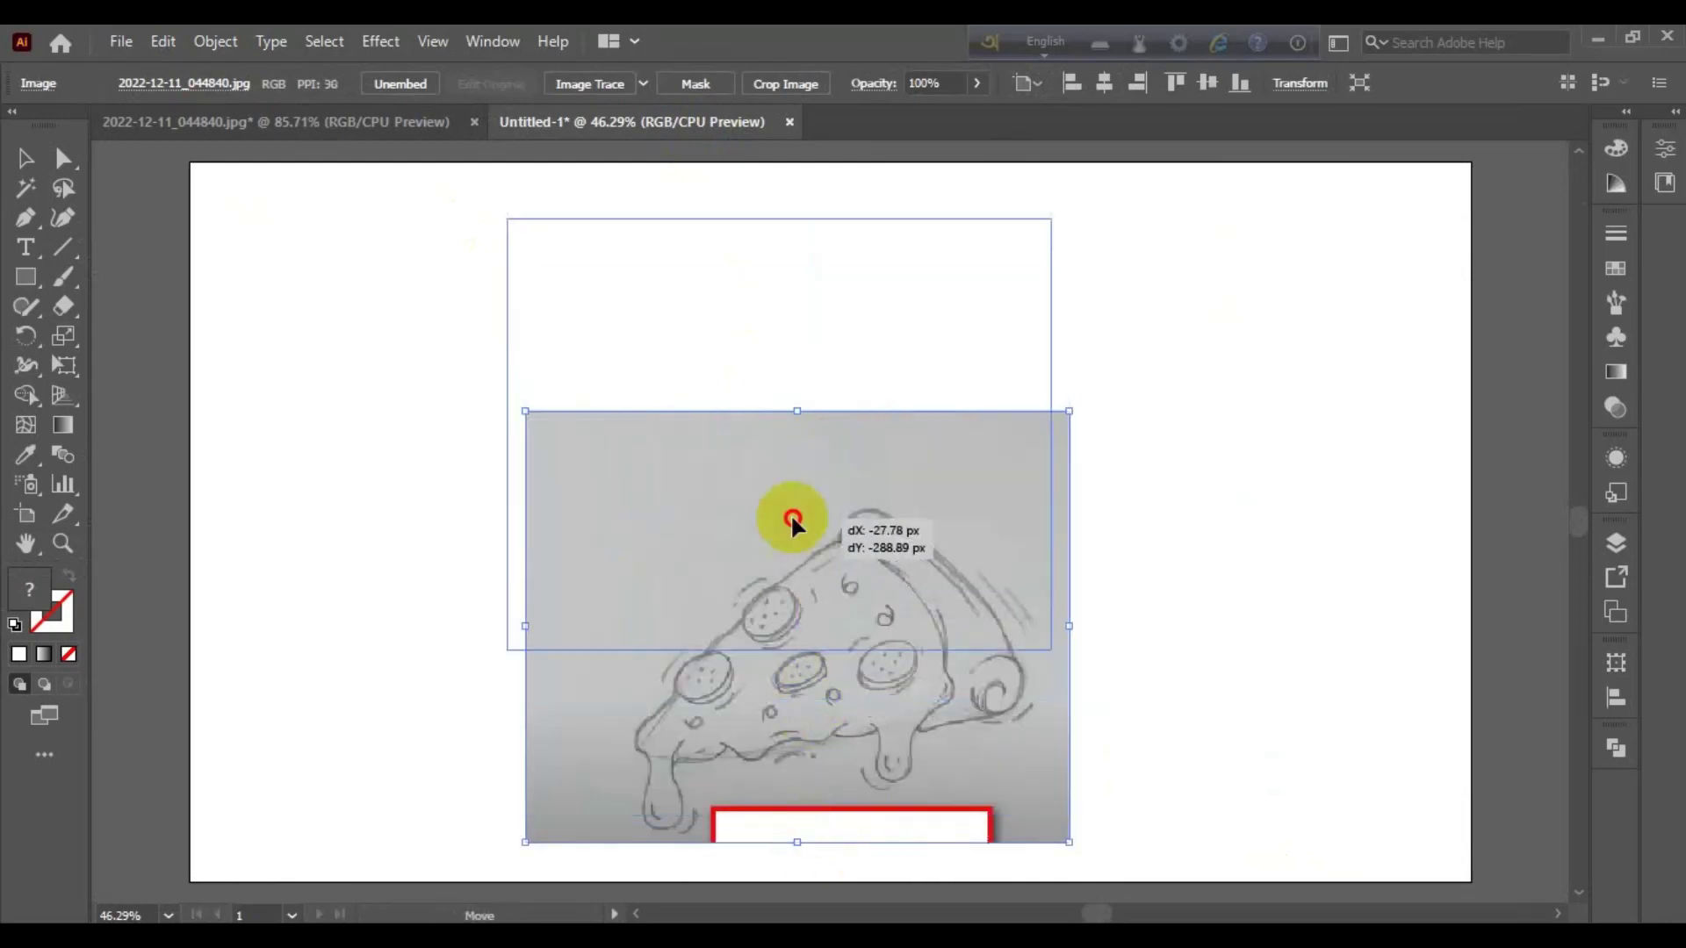
{"action": "mouse_move", "coordinate": [788, 664]}
{"action": "left_mouse_down"}
{"action": "mouse_move", "coordinate": [792, 830]}
{"action": "mouse_move", "coordinate": [797, 625]}
{"action": "left_mouse_up"}
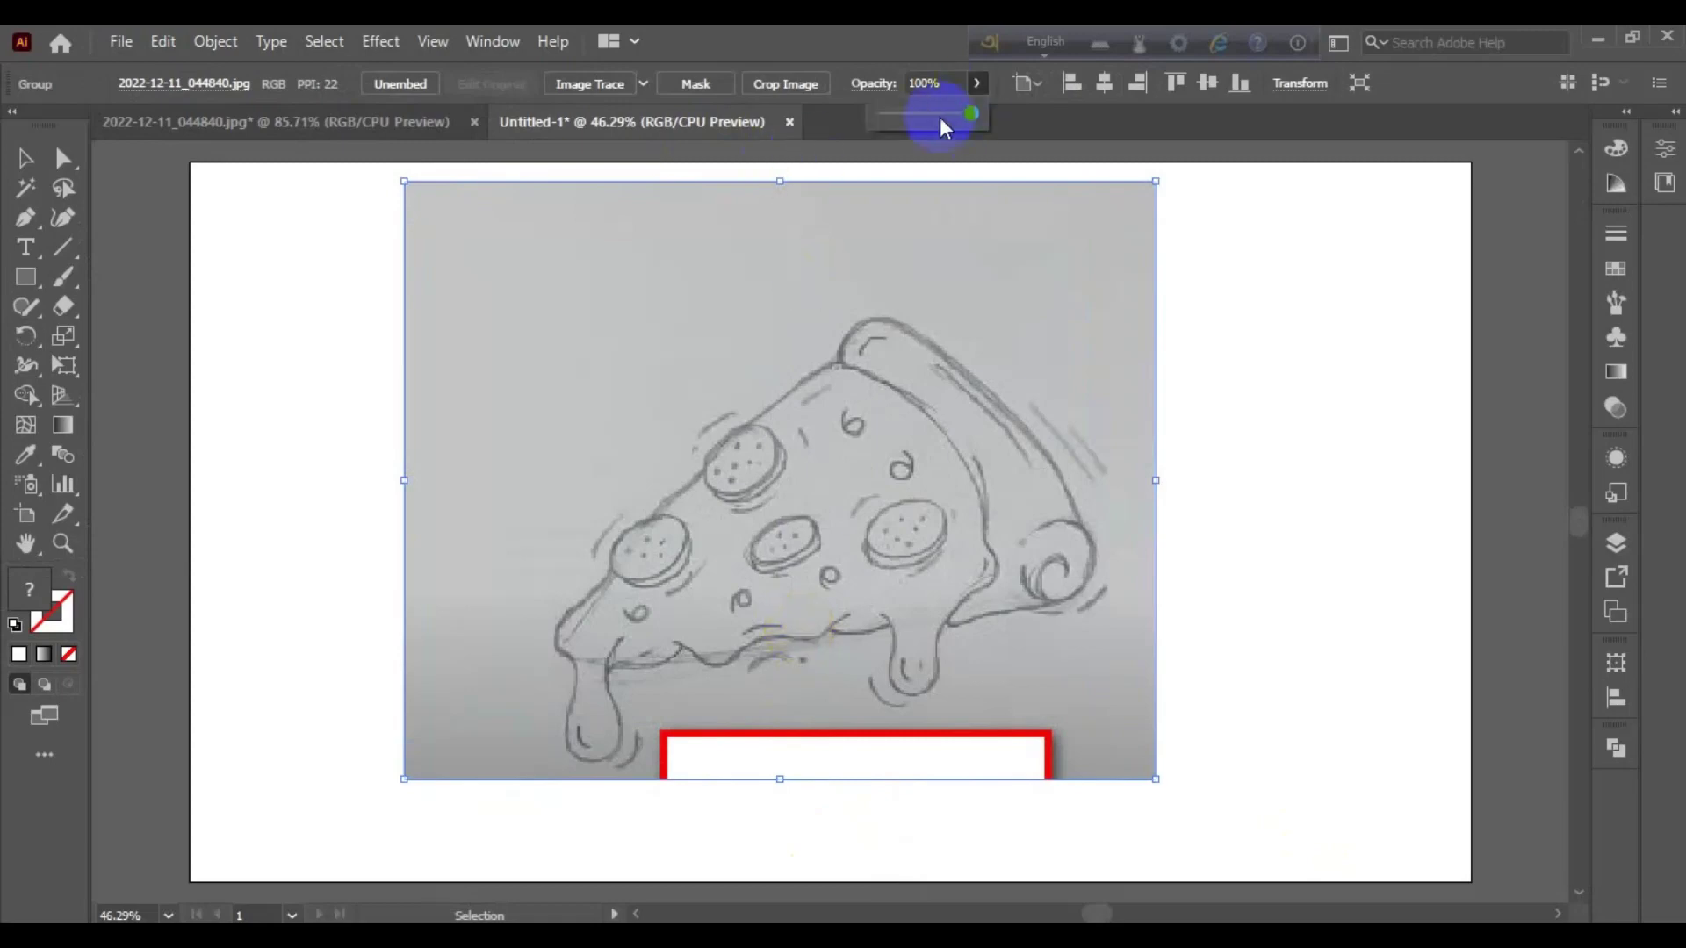
{"action": "left_click_drag", "start_coordinate": [940, 118], "coordinate": [946, 124]}
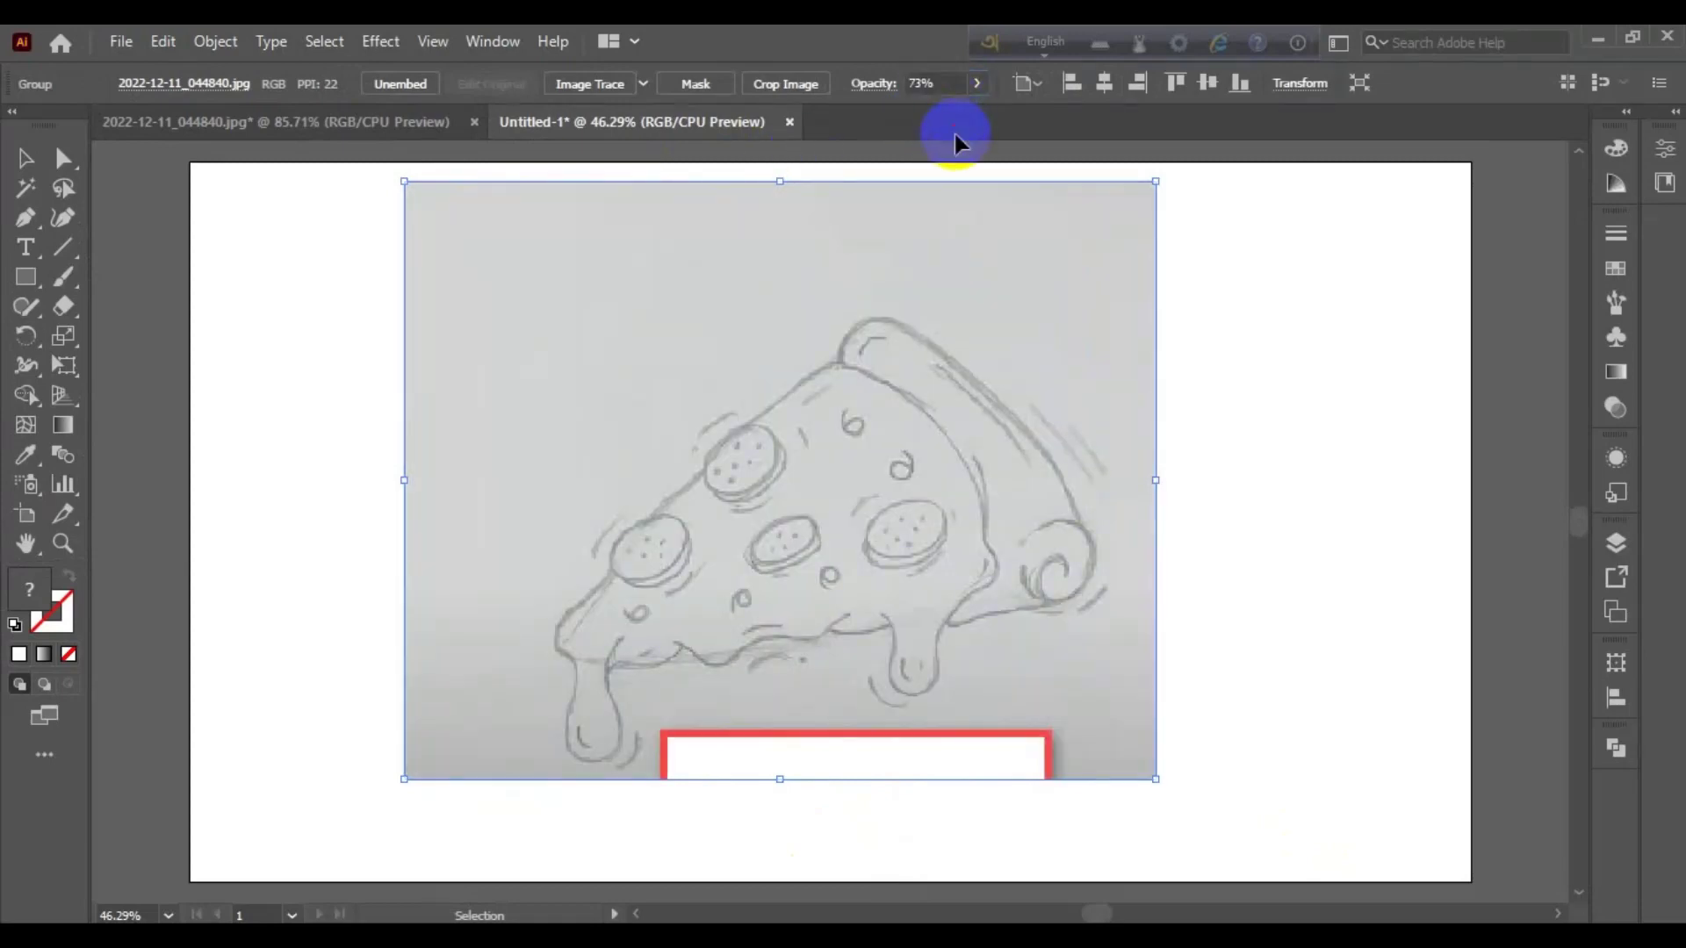
{"action": "key", "text": "ctrl+shift+a"}
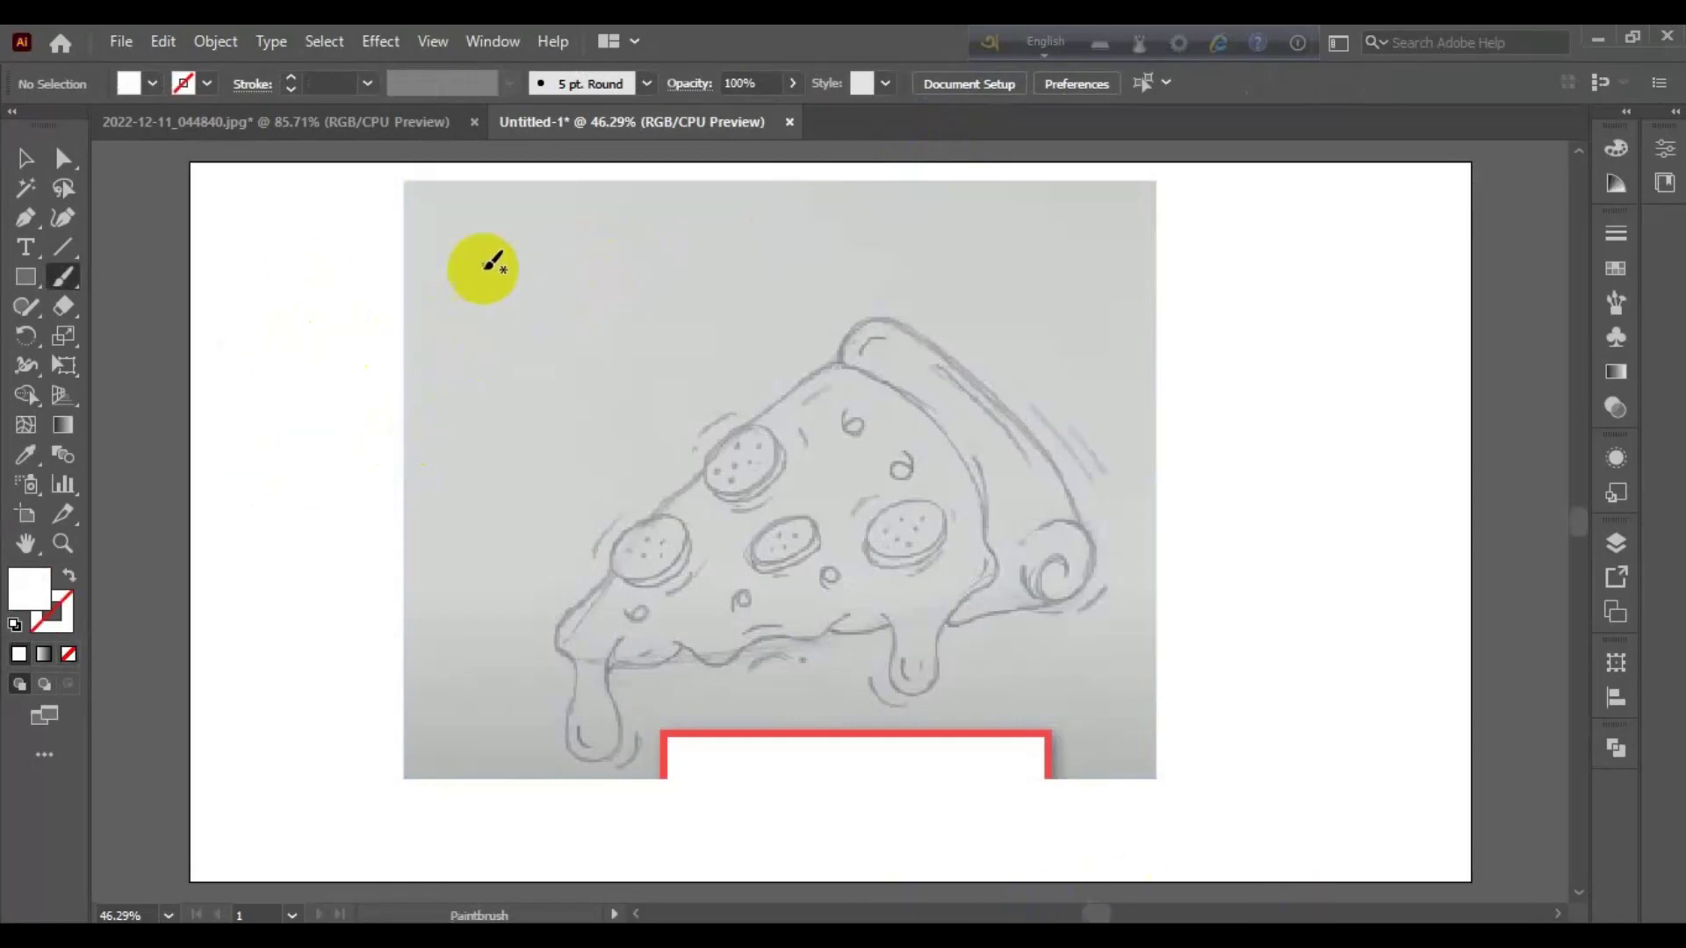
Step: Set the brush colour to black and try a test stroke, then undo it
{"action": "left_click", "coordinate": [153, 84]}
{"action": "left_click", "coordinate": [65, 130]}
{"action": "left_click_drag", "start_coordinate": [602, 217], "coordinate": [477, 433]}
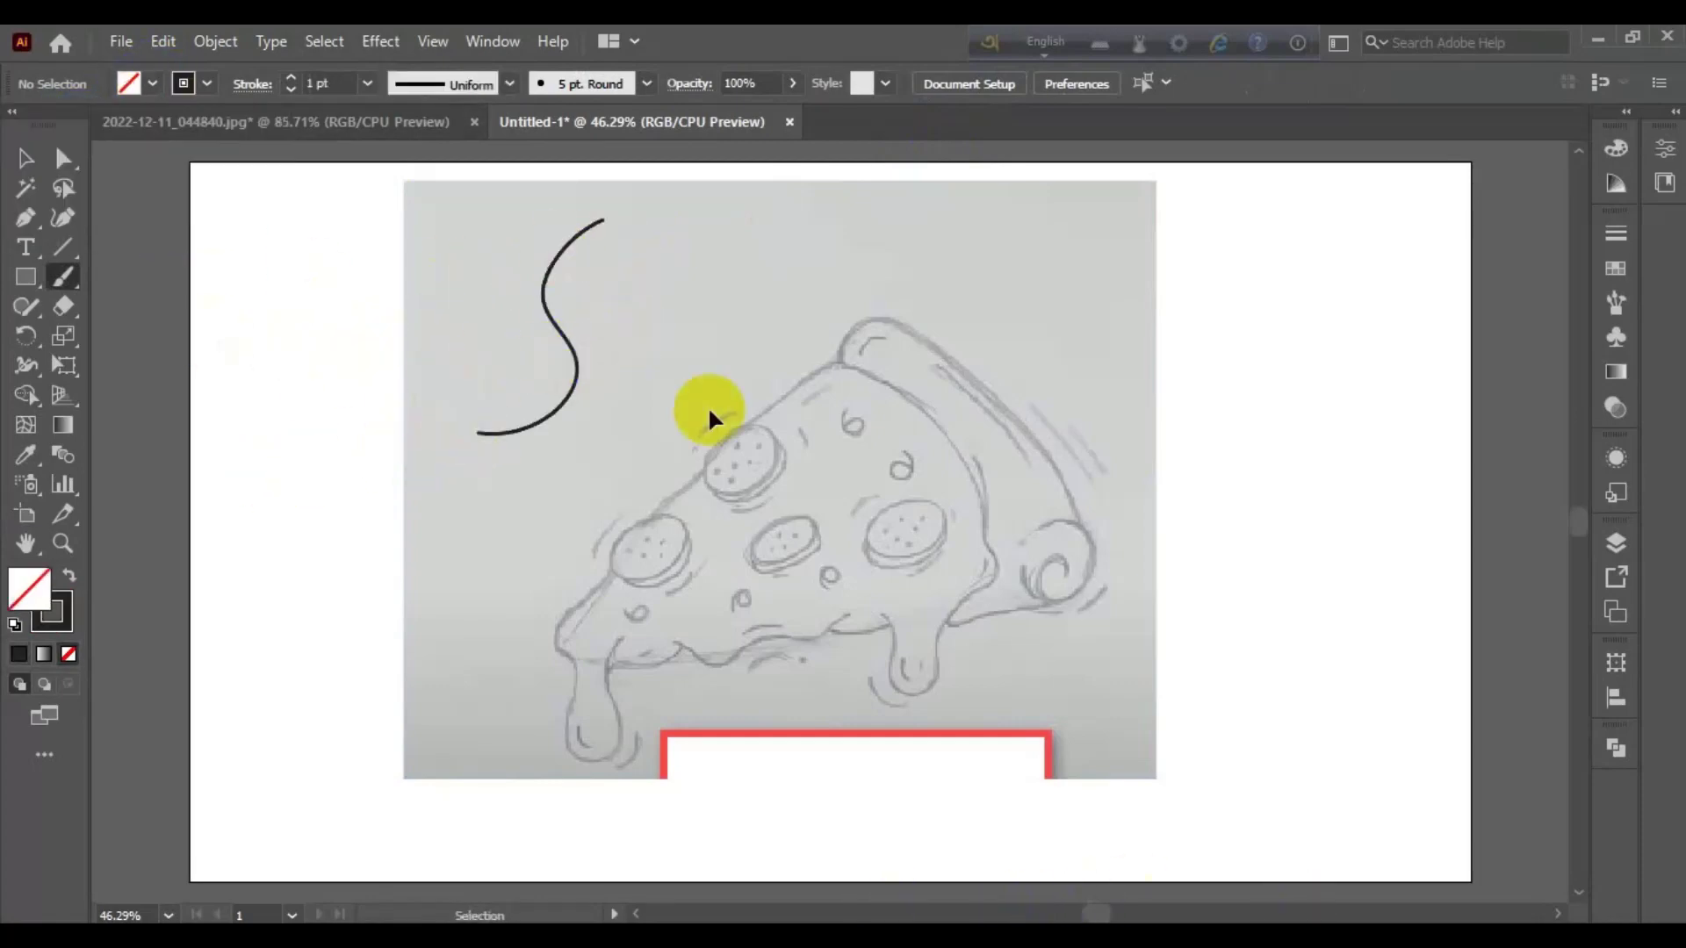
{"action": "key", "text": "ctrl+z"}
{"action": "scroll", "coordinate": [767, 572], "scroll_direction": "right", "scroll_amount": 2}
{"action": "scroll", "coordinate": [903, 580], "scroll_direction": "right", "scroll_amount": 3}
{"action": "scroll", "coordinate": [902, 580], "scroll_direction": "up", "scroll_amount": 1}
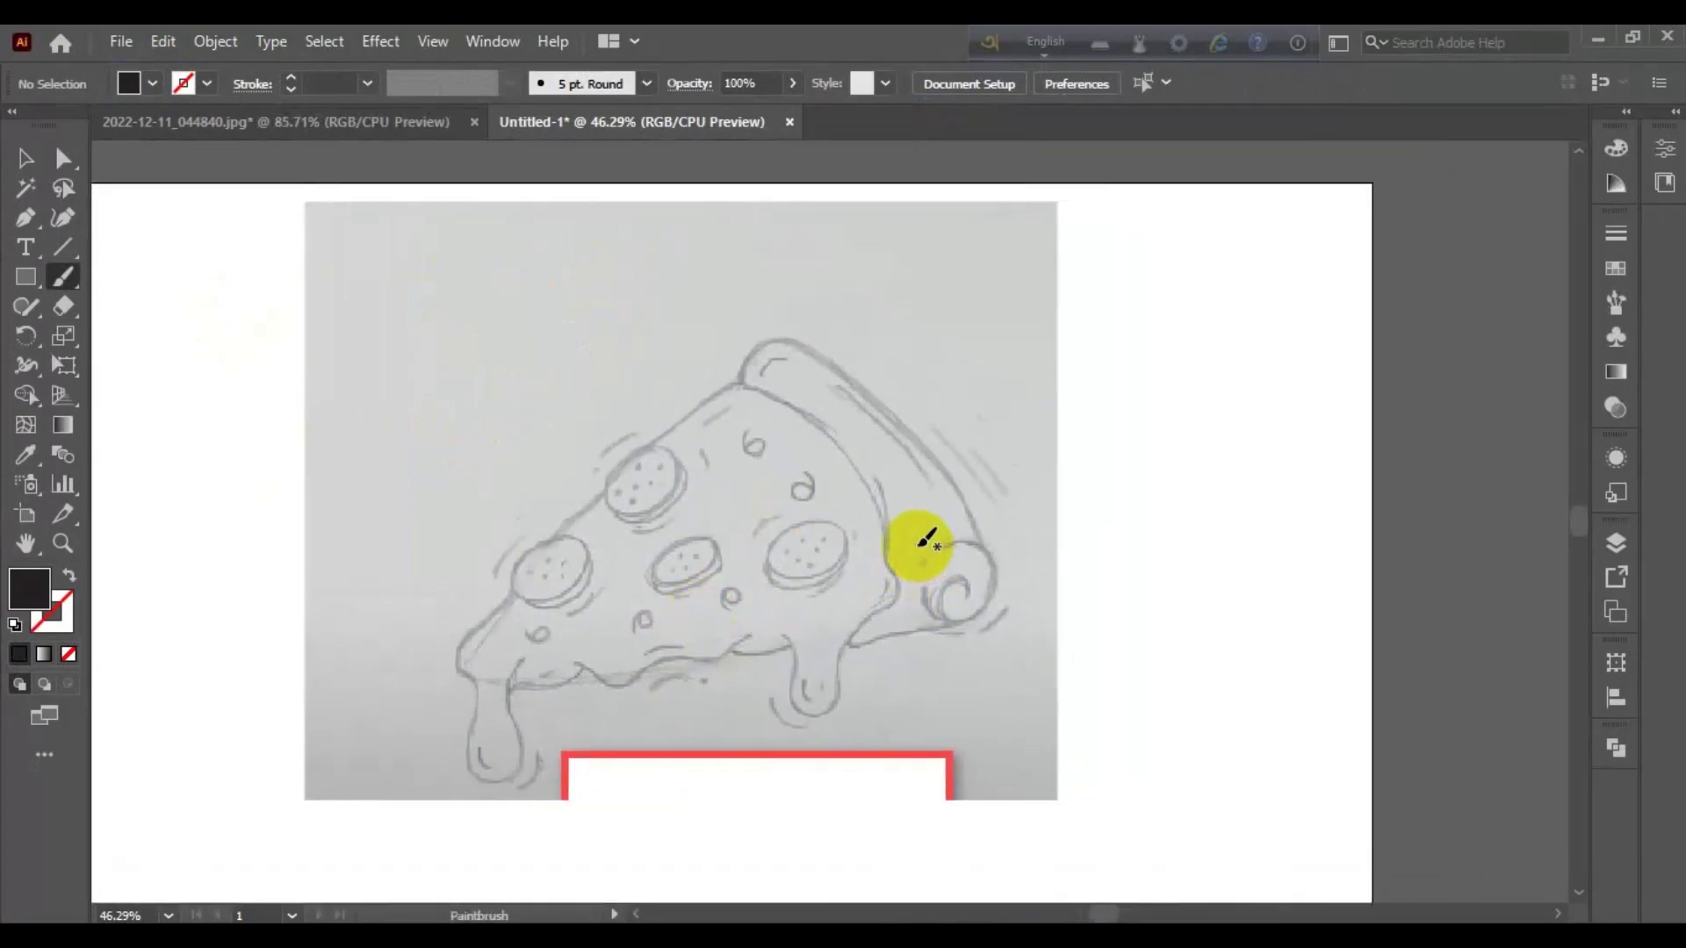
{"action": "scroll", "coordinate": [938, 562], "scroll_direction": "up", "scroll_amount": 1}
{"action": "scroll", "coordinate": [843, 562], "scroll_direction": "left", "scroll_amount": 2}
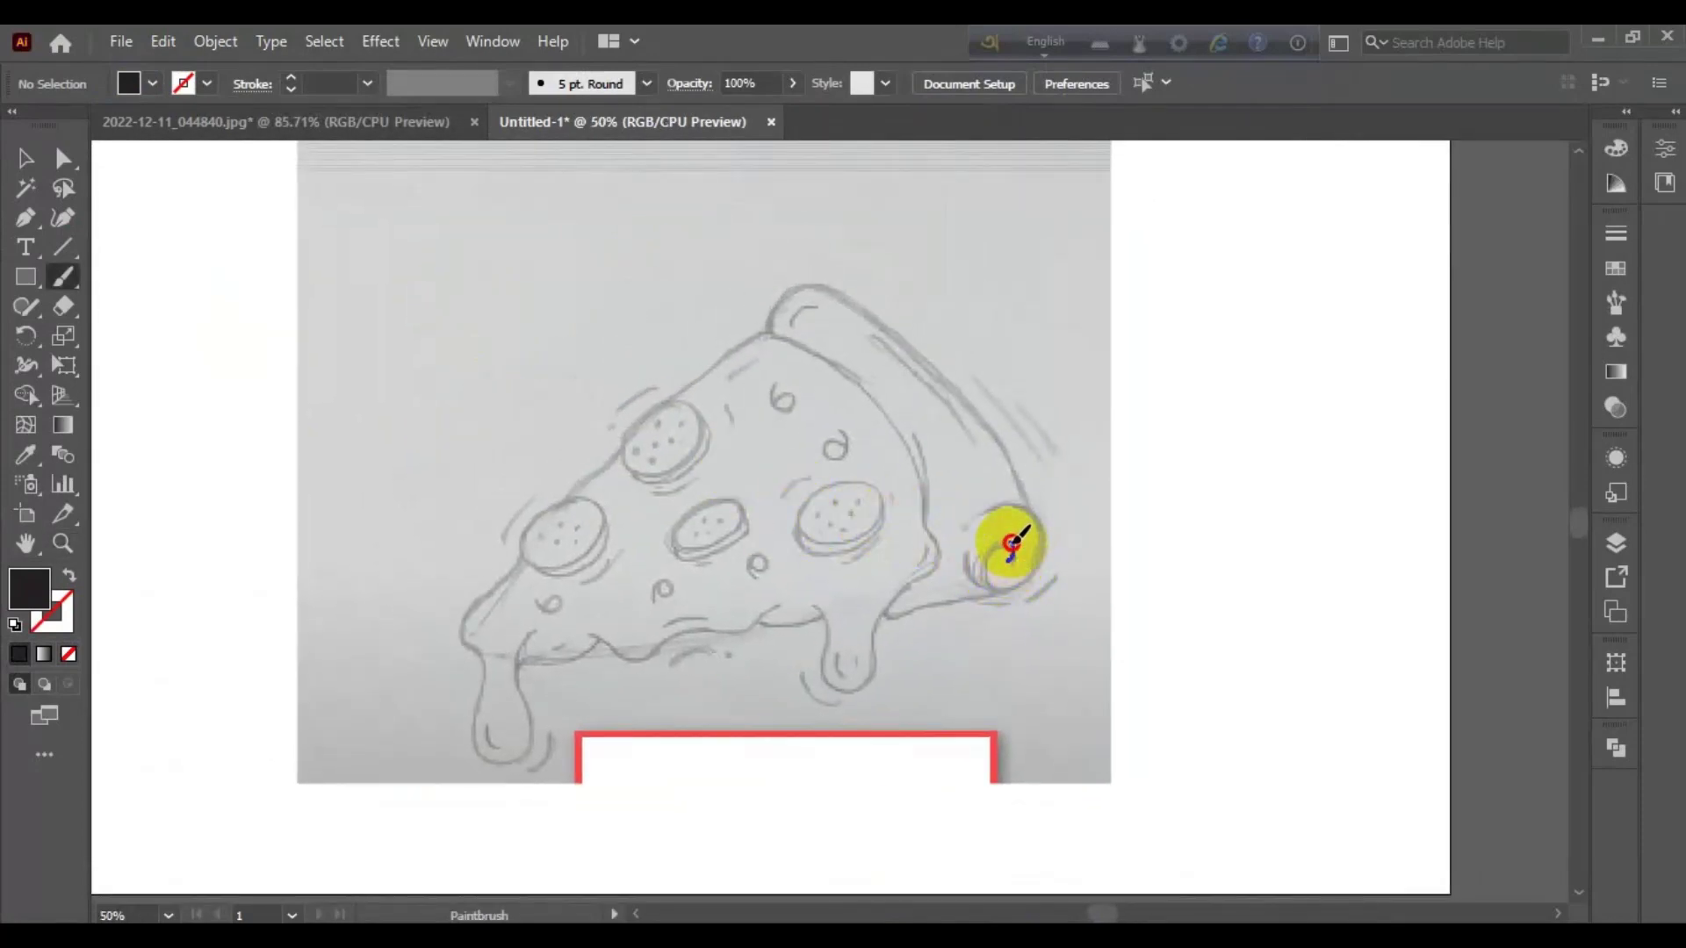
Step: Trace the spiral at the crust's curled end in black brush strokes
{"action": "mouse_move", "coordinate": [1012, 547]}
{"action": "left_mouse_down"}
{"action": "mouse_move", "coordinate": [993, 566]}
{"action": "mouse_move", "coordinate": [1023, 527]}
{"action": "mouse_move", "coordinate": [1005, 503]}
{"action": "mouse_move", "coordinate": [1046, 554]}
{"action": "mouse_move", "coordinate": [994, 585]}
{"action": "mouse_move", "coordinate": [978, 555]}
{"action": "mouse_move", "coordinate": [1041, 560]}
{"action": "mouse_move", "coordinate": [990, 546]}
{"action": "left_mouse_up"}
{"action": "scroll", "coordinate": [1001, 562], "scroll_direction": "up", "scroll_amount": 1}
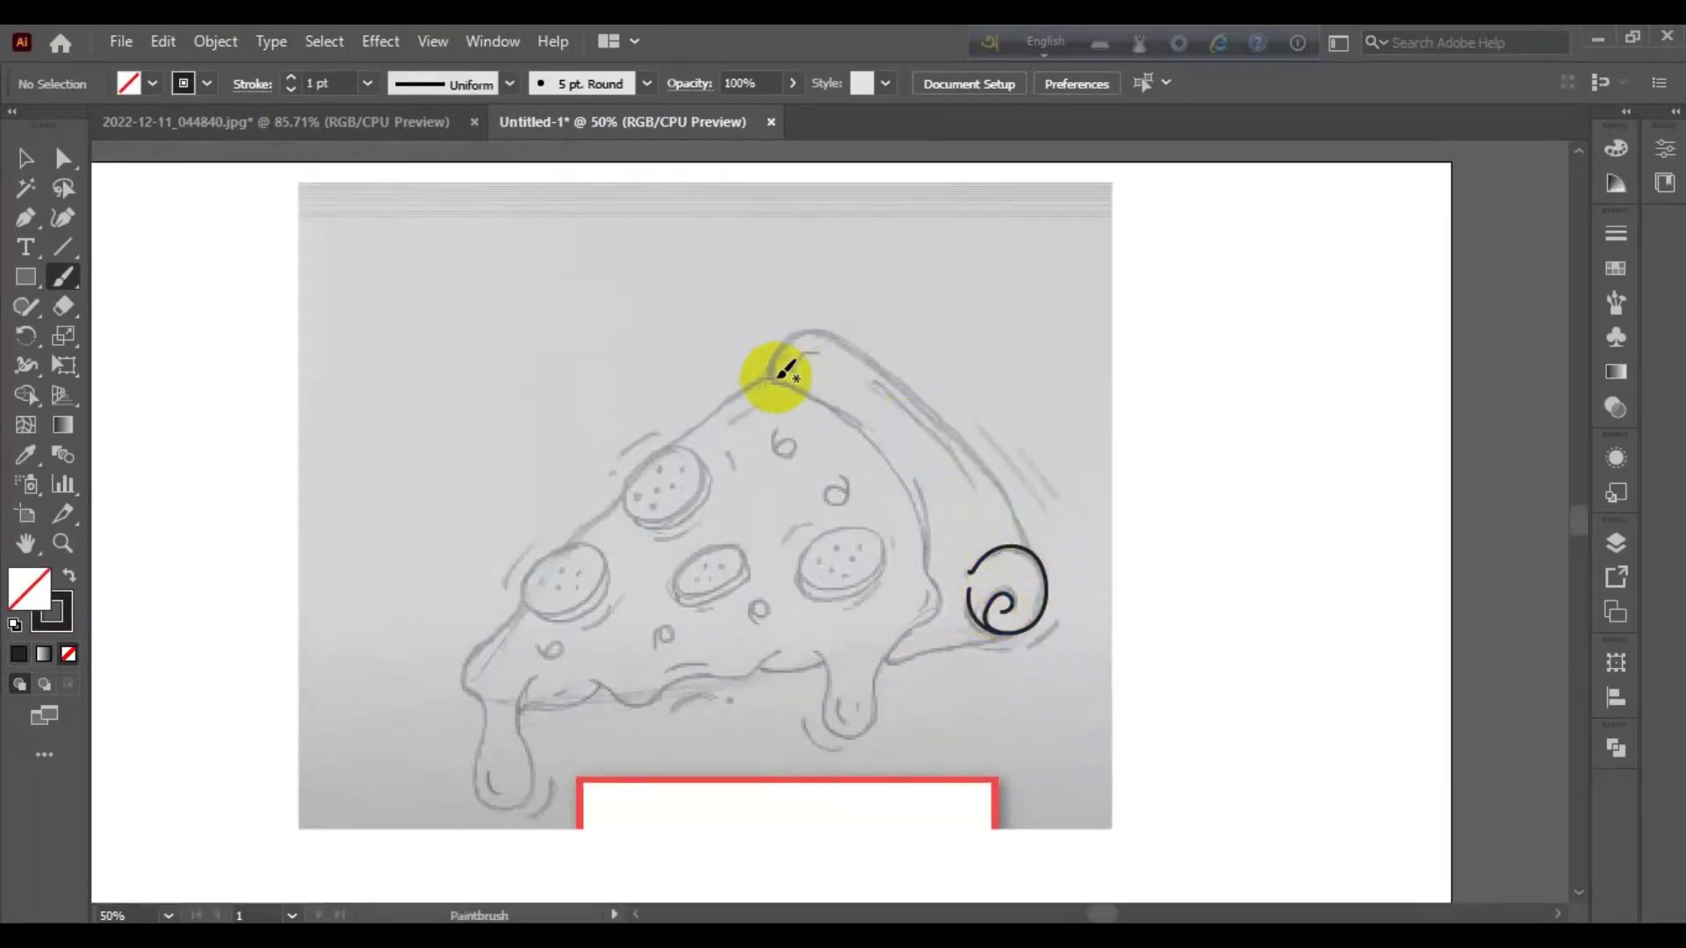
{"action": "scroll", "coordinate": [870, 527], "scroll_direction": "down", "scroll_amount": 1}
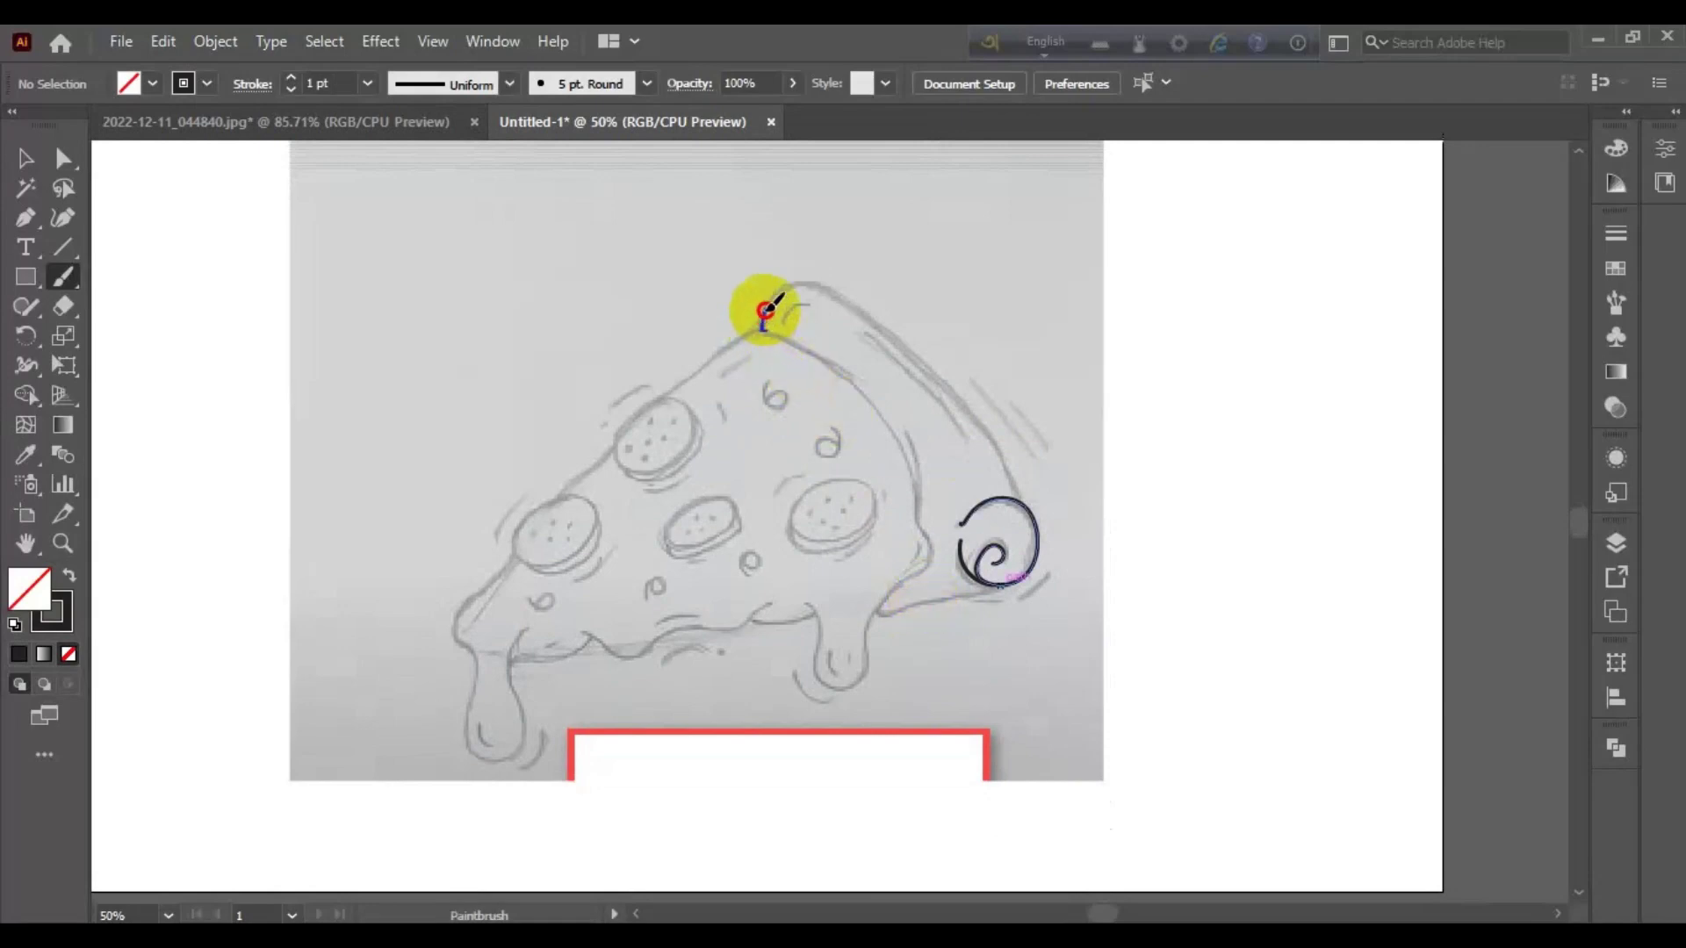
{"action": "mouse_move", "coordinate": [764, 325]}
{"action": "left_mouse_down"}
{"action": "mouse_move", "coordinate": [821, 279]}
{"action": "mouse_move", "coordinate": [998, 443]}
{"action": "left_mouse_up"}
{"action": "key", "text": "ctrl+z"}
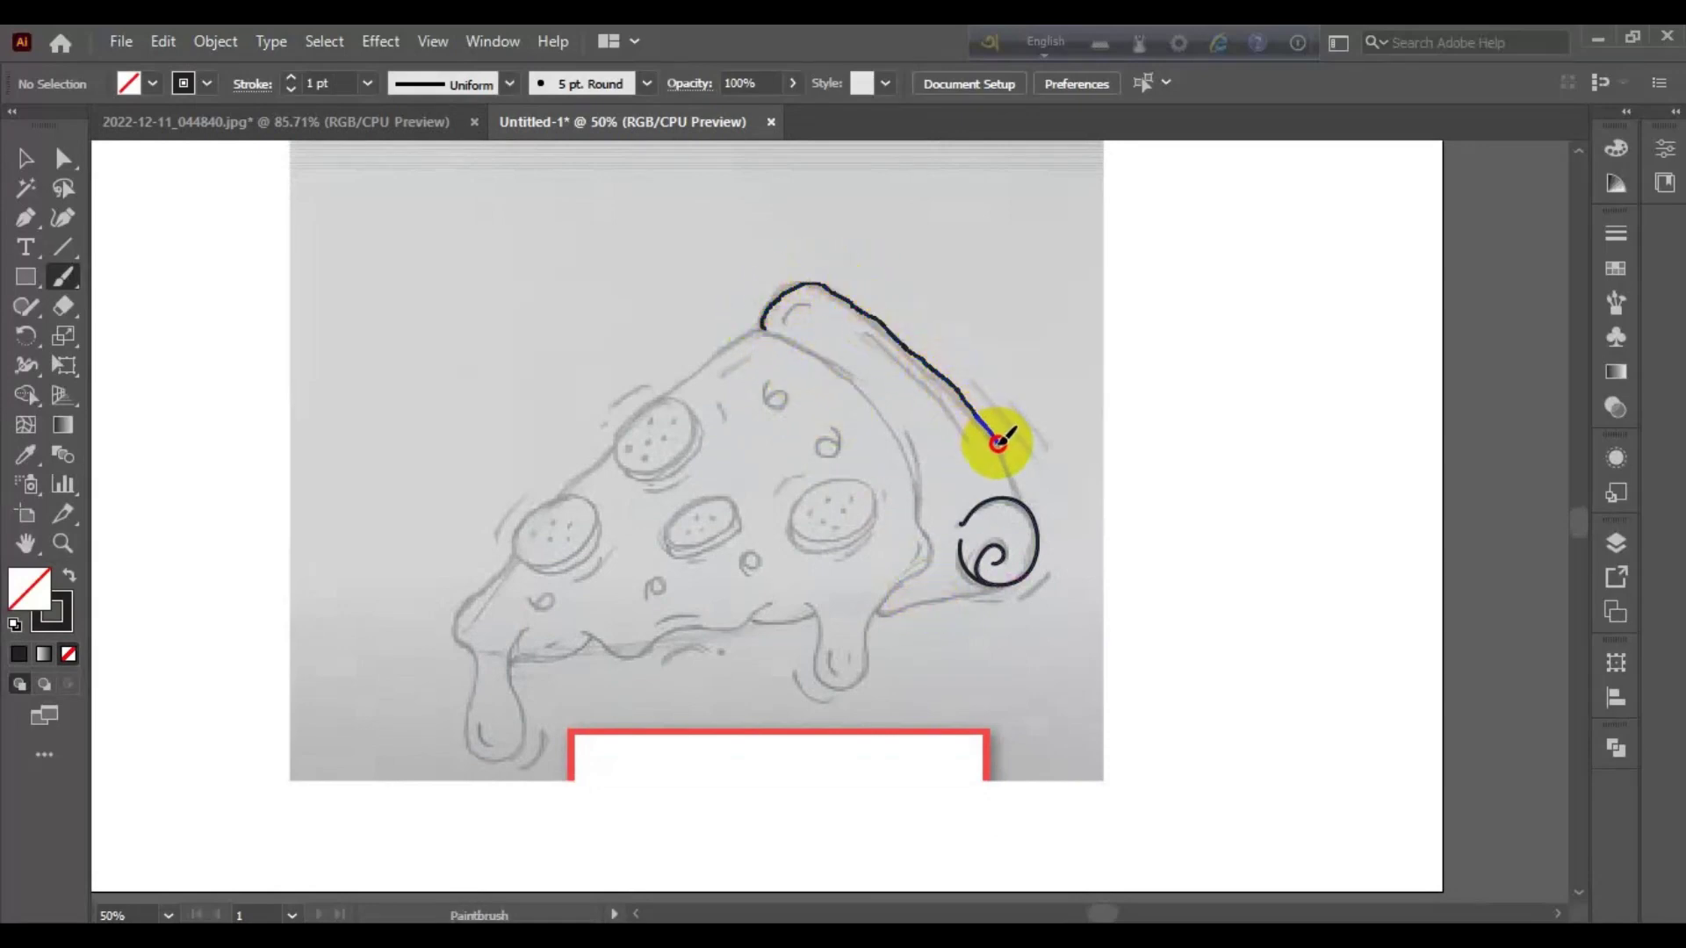
{"action": "left_click_drag", "start_coordinate": [1027, 500], "coordinate": [1029, 502]}
{"action": "scroll", "coordinate": [941, 489], "scroll_direction": "down", "scroll_amount": 1}
Step: Trace the outer crust edge from the tip toward the curl
{"action": "mouse_move", "coordinate": [778, 263]}
{"action": "left_mouse_down"}
{"action": "mouse_move", "coordinate": [764, 286]}
{"action": "mouse_move", "coordinate": [918, 487]}
{"action": "left_mouse_up"}
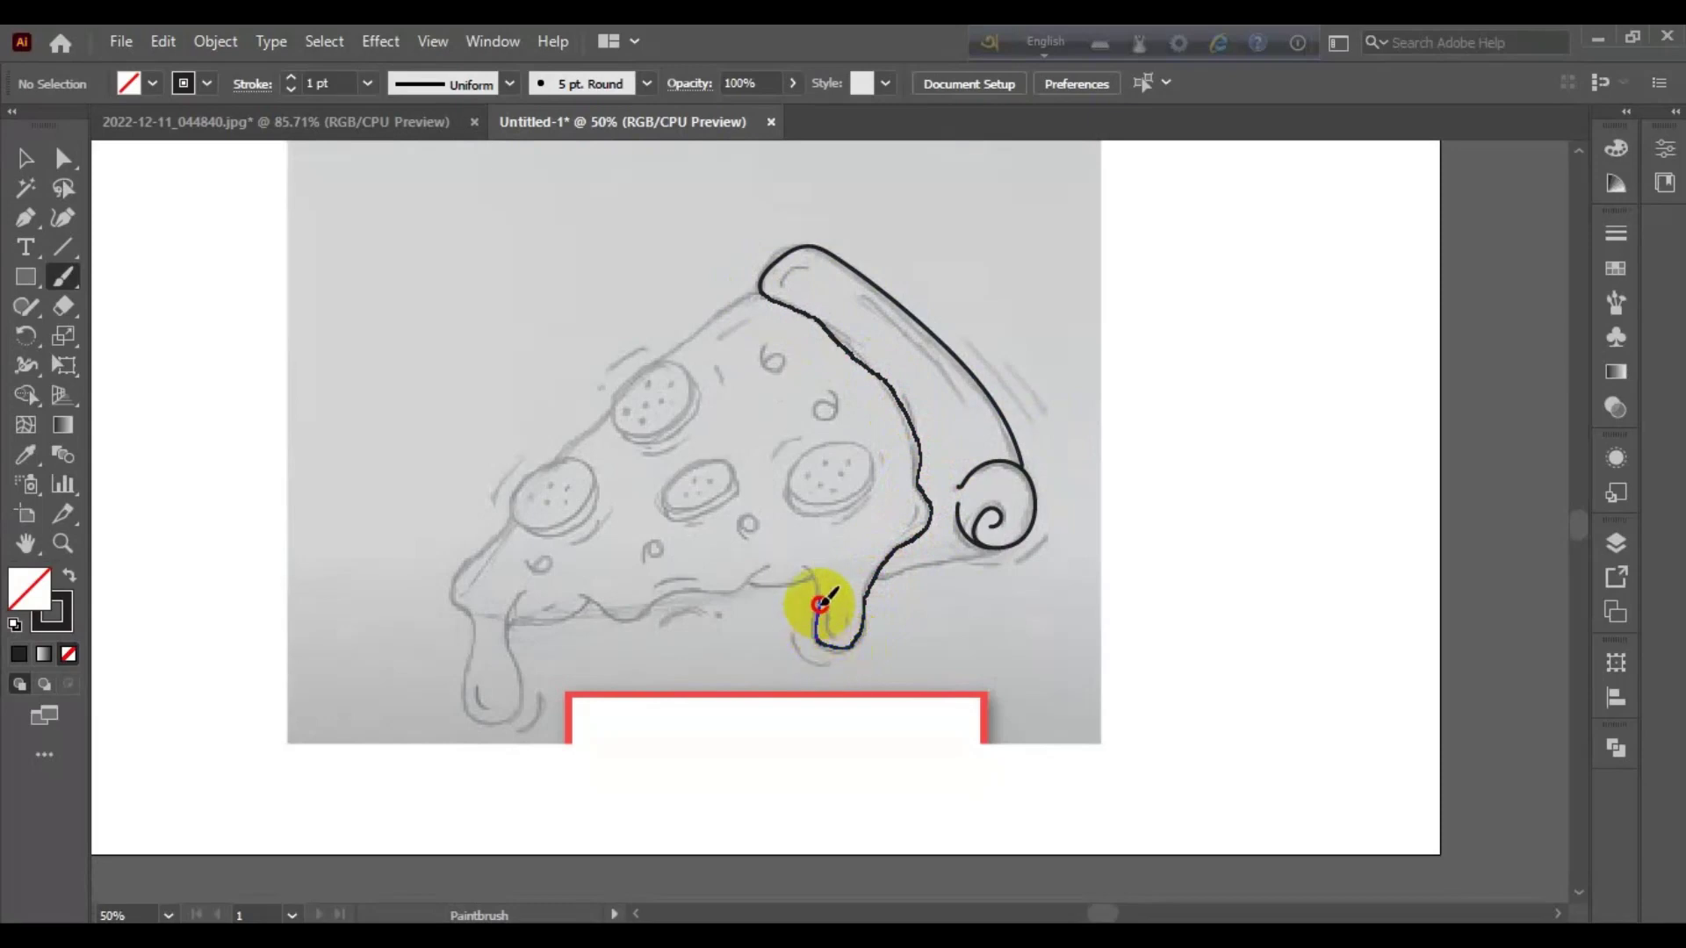
{"action": "left_click_drag", "start_coordinate": [823, 562], "coordinate": [843, 615]}
{"action": "scroll", "coordinate": [813, 380], "scroll_direction": "up", "scroll_amount": 1}
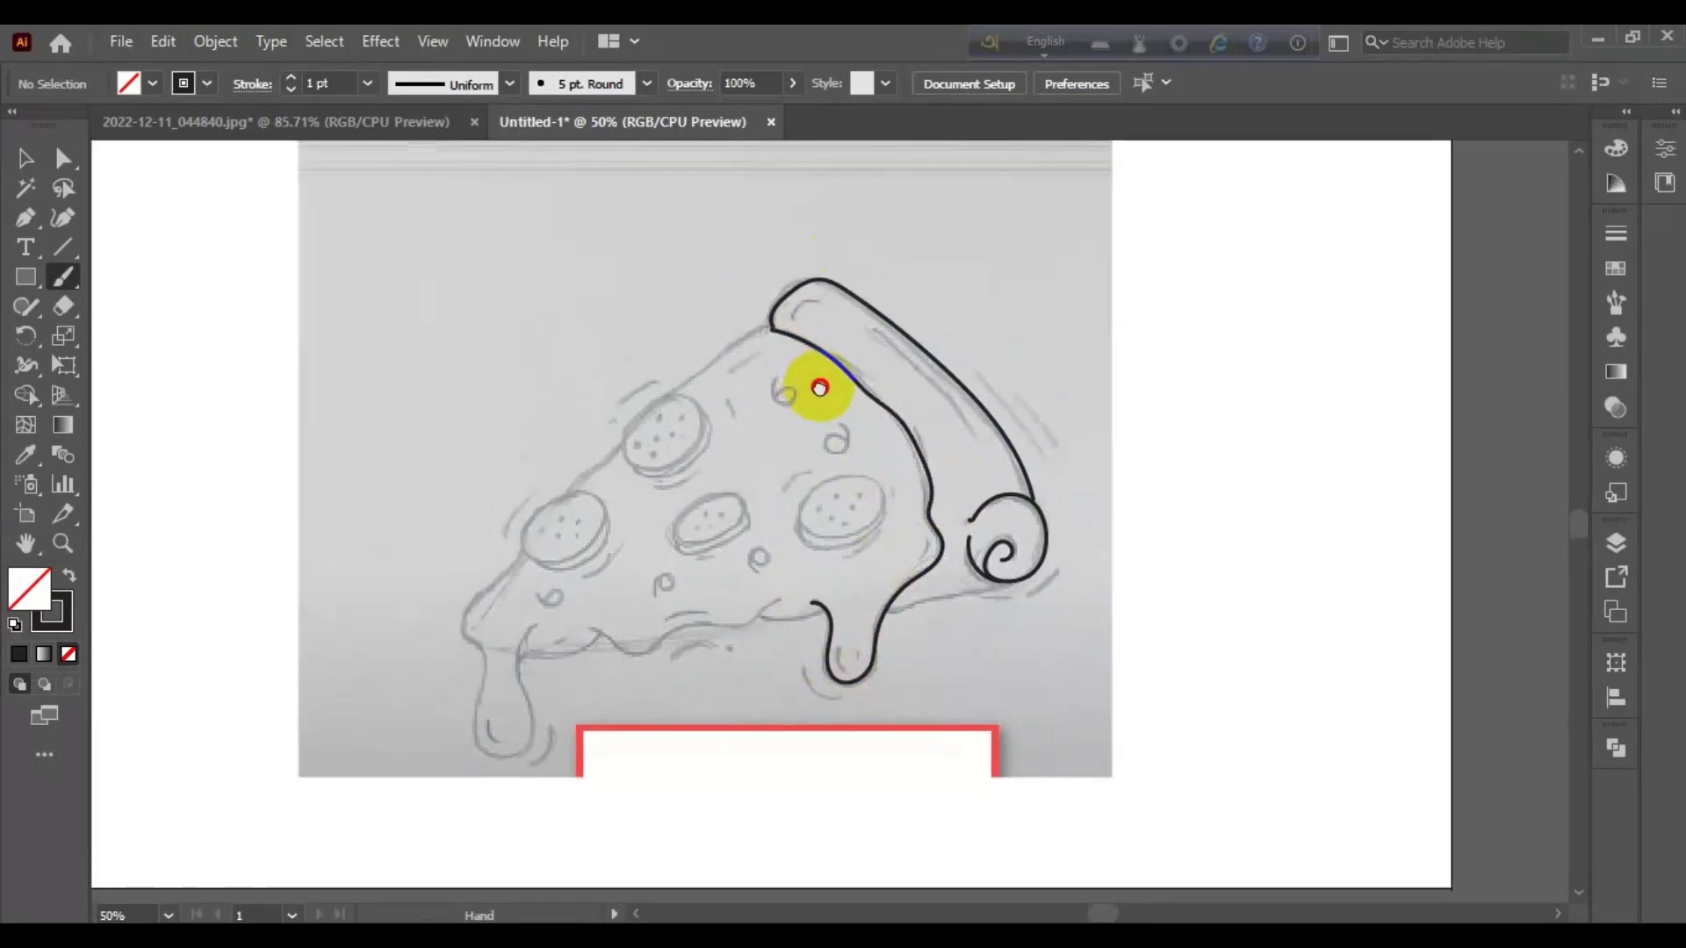
{"action": "left_click_drag", "start_coordinate": [814, 380], "coordinate": [933, 461]}
{"action": "left_click_drag", "start_coordinate": [788, 293], "coordinate": [773, 324]}
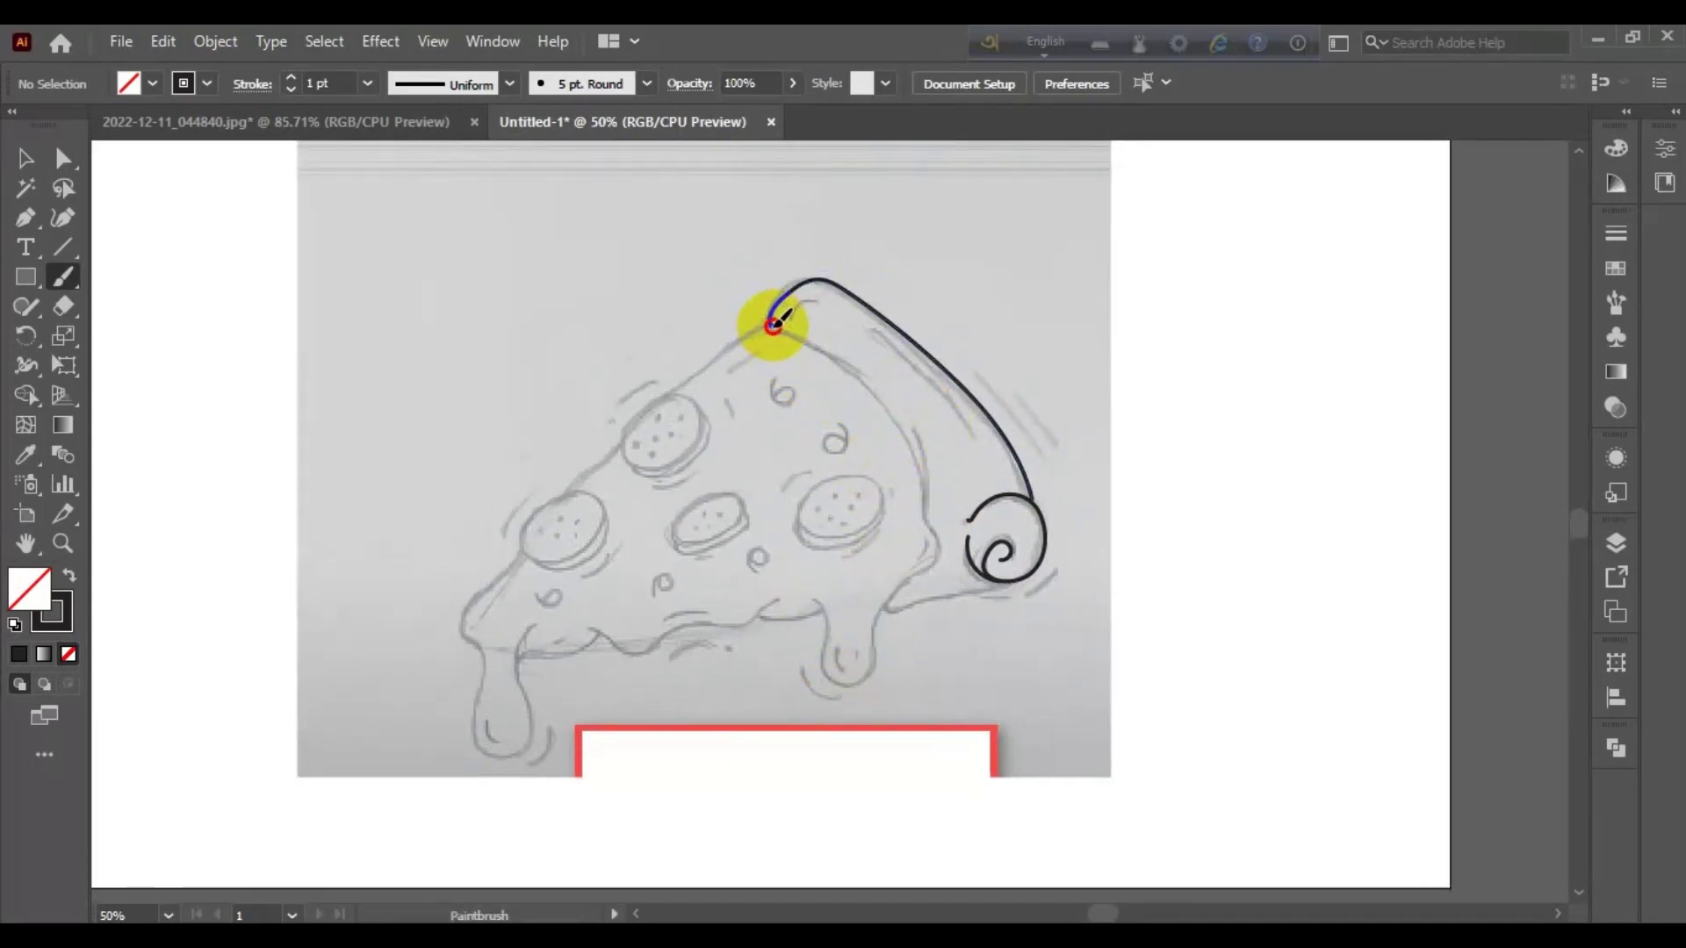
{"action": "key", "text": "ctrl+equal"}
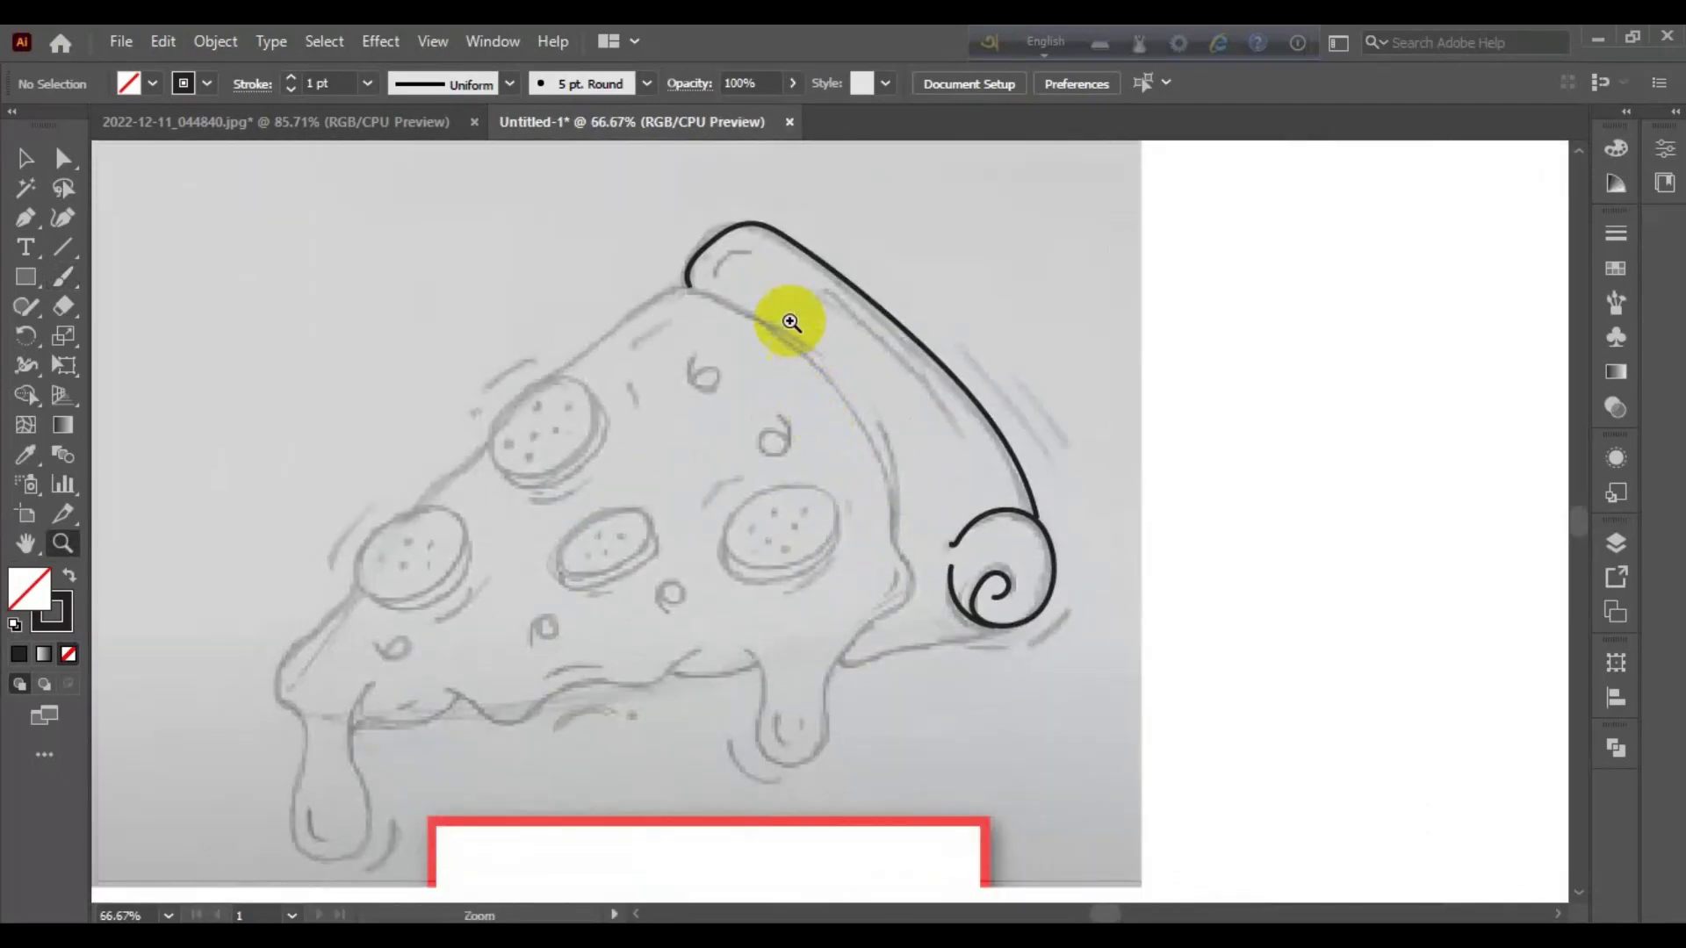
Step: Trace the inner crust line down around the cheese drip to the spiral
{"action": "mouse_move", "coordinate": [691, 284]}
{"action": "left_mouse_down"}
{"action": "mouse_move", "coordinate": [779, 331]}
{"action": "mouse_move", "coordinate": [878, 437]}
{"action": "mouse_move", "coordinate": [902, 599]}
{"action": "mouse_move", "coordinate": [835, 674]}
{"action": "left_mouse_up"}
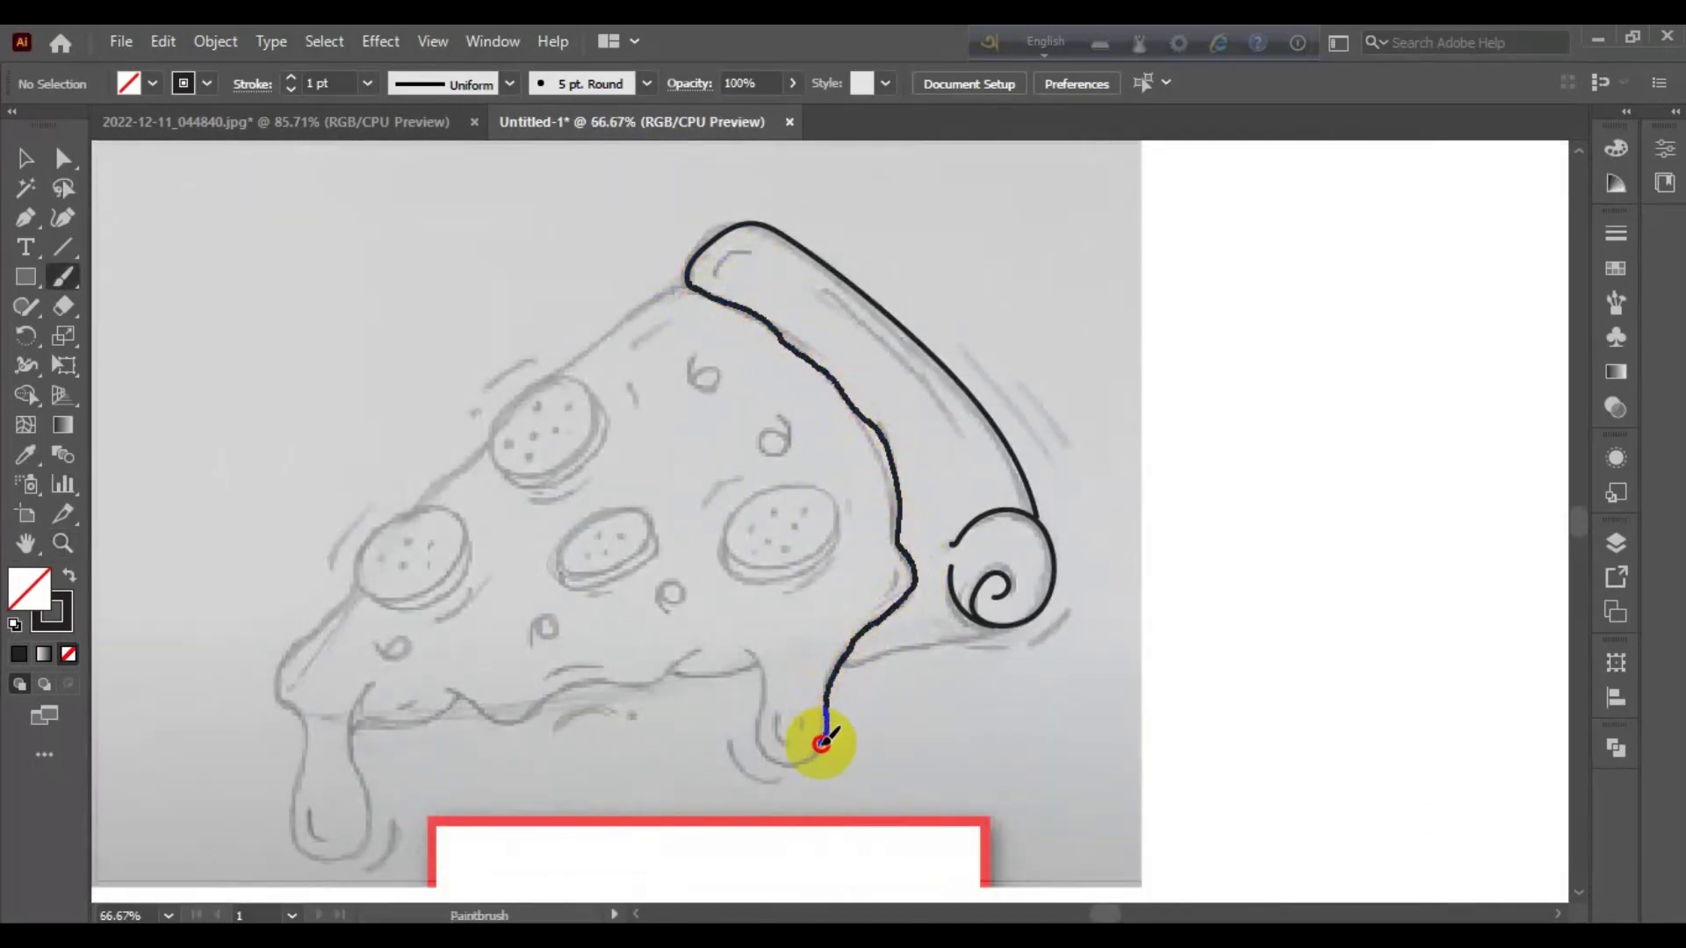
{"action": "left_click_drag", "start_coordinate": [770, 757], "coordinate": [735, 654]}
{"action": "scroll", "coordinate": [847, 553], "scroll_direction": "down", "scroll_amount": 3}
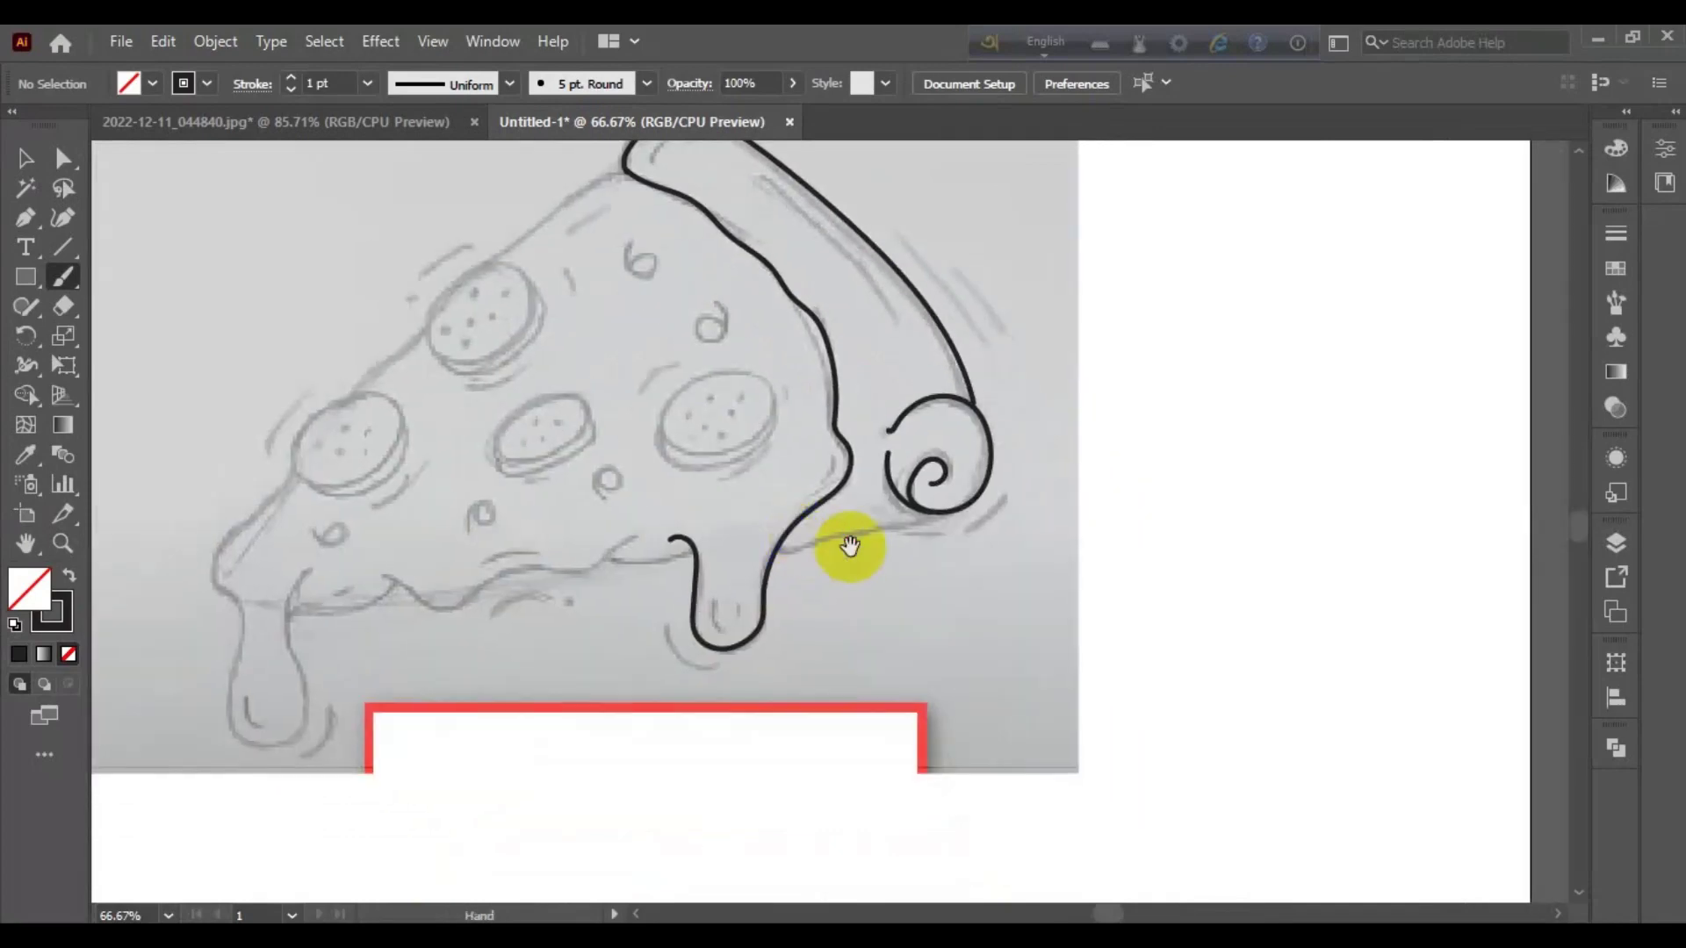
{"action": "mouse_move", "coordinate": [795, 525]}
{"action": "left_mouse_down"}
{"action": "mouse_move", "coordinate": [778, 551]}
{"action": "mouse_move", "coordinate": [934, 487]}
{"action": "left_mouse_up"}
Step: Ink the wavy cheese edge, the slice's left edge and the left drip's bottom
{"action": "scroll", "coordinate": [879, 546], "scroll_direction": "left", "scroll_amount": 3}
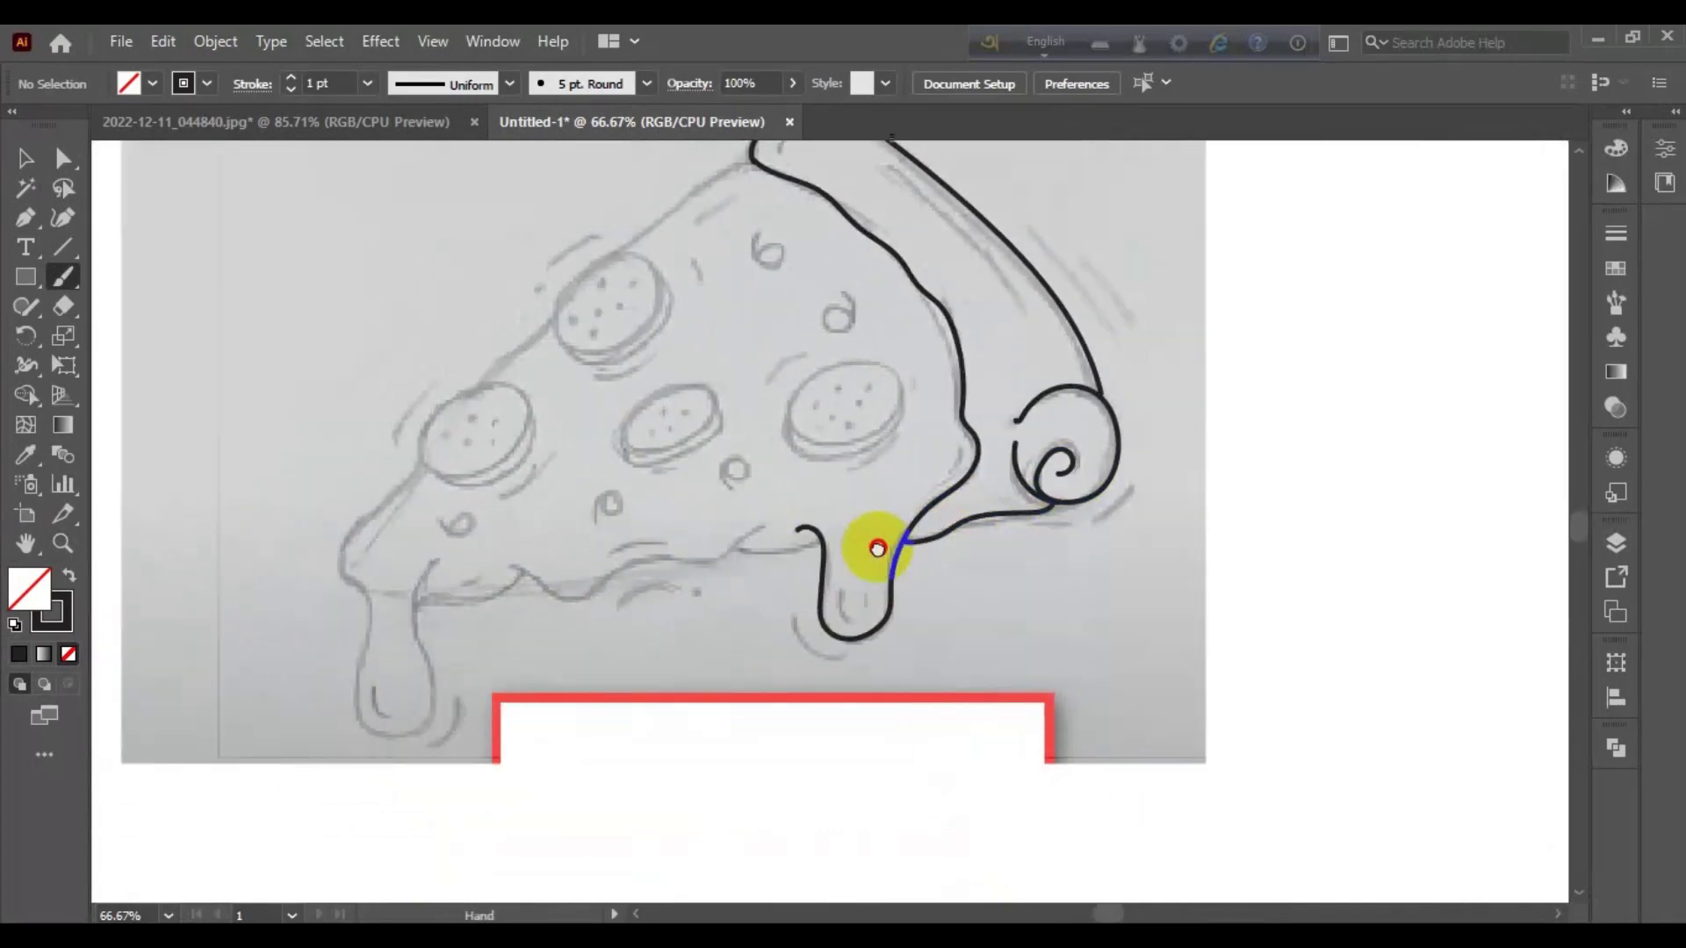
{"action": "scroll", "coordinate": [825, 553], "scroll_direction": "left", "scroll_amount": 2}
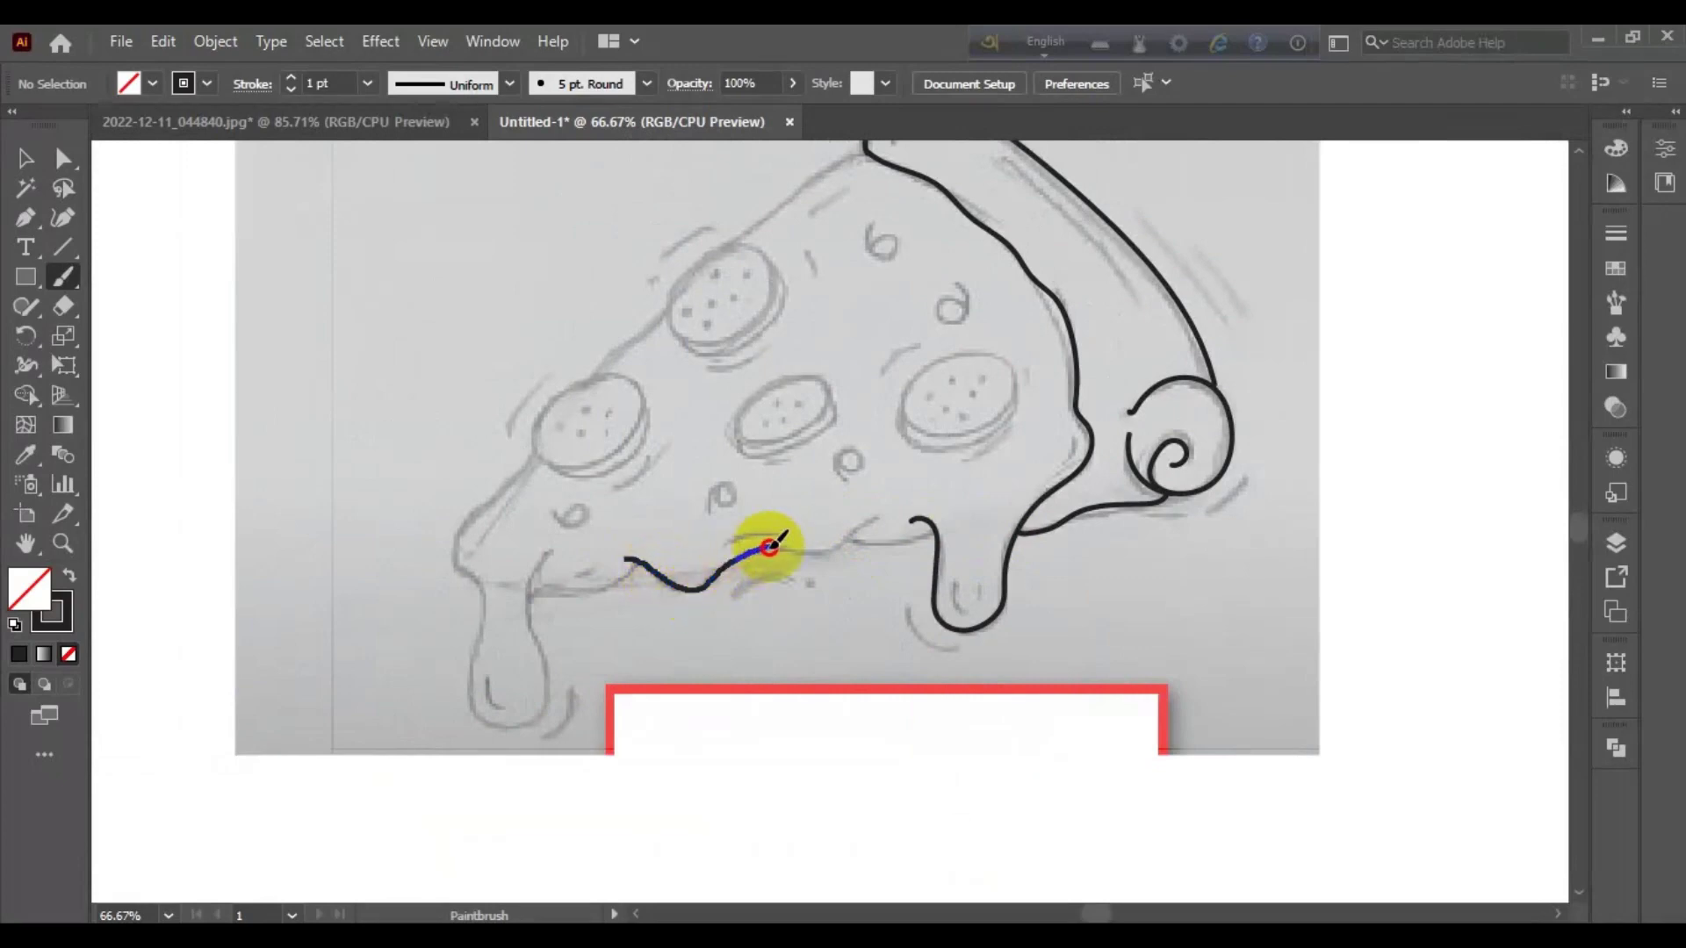
{"action": "left_click_drag", "start_coordinate": [656, 572], "coordinate": [822, 547]}
{"action": "mouse_move", "coordinate": [822, 547]}
{"action": "left_mouse_down"}
{"action": "mouse_move", "coordinate": [878, 514]}
{"action": "mouse_move", "coordinate": [876, 485]}
{"action": "left_mouse_up"}
{"action": "scroll", "coordinate": [857, 550], "scroll_direction": "down", "scroll_amount": 1}
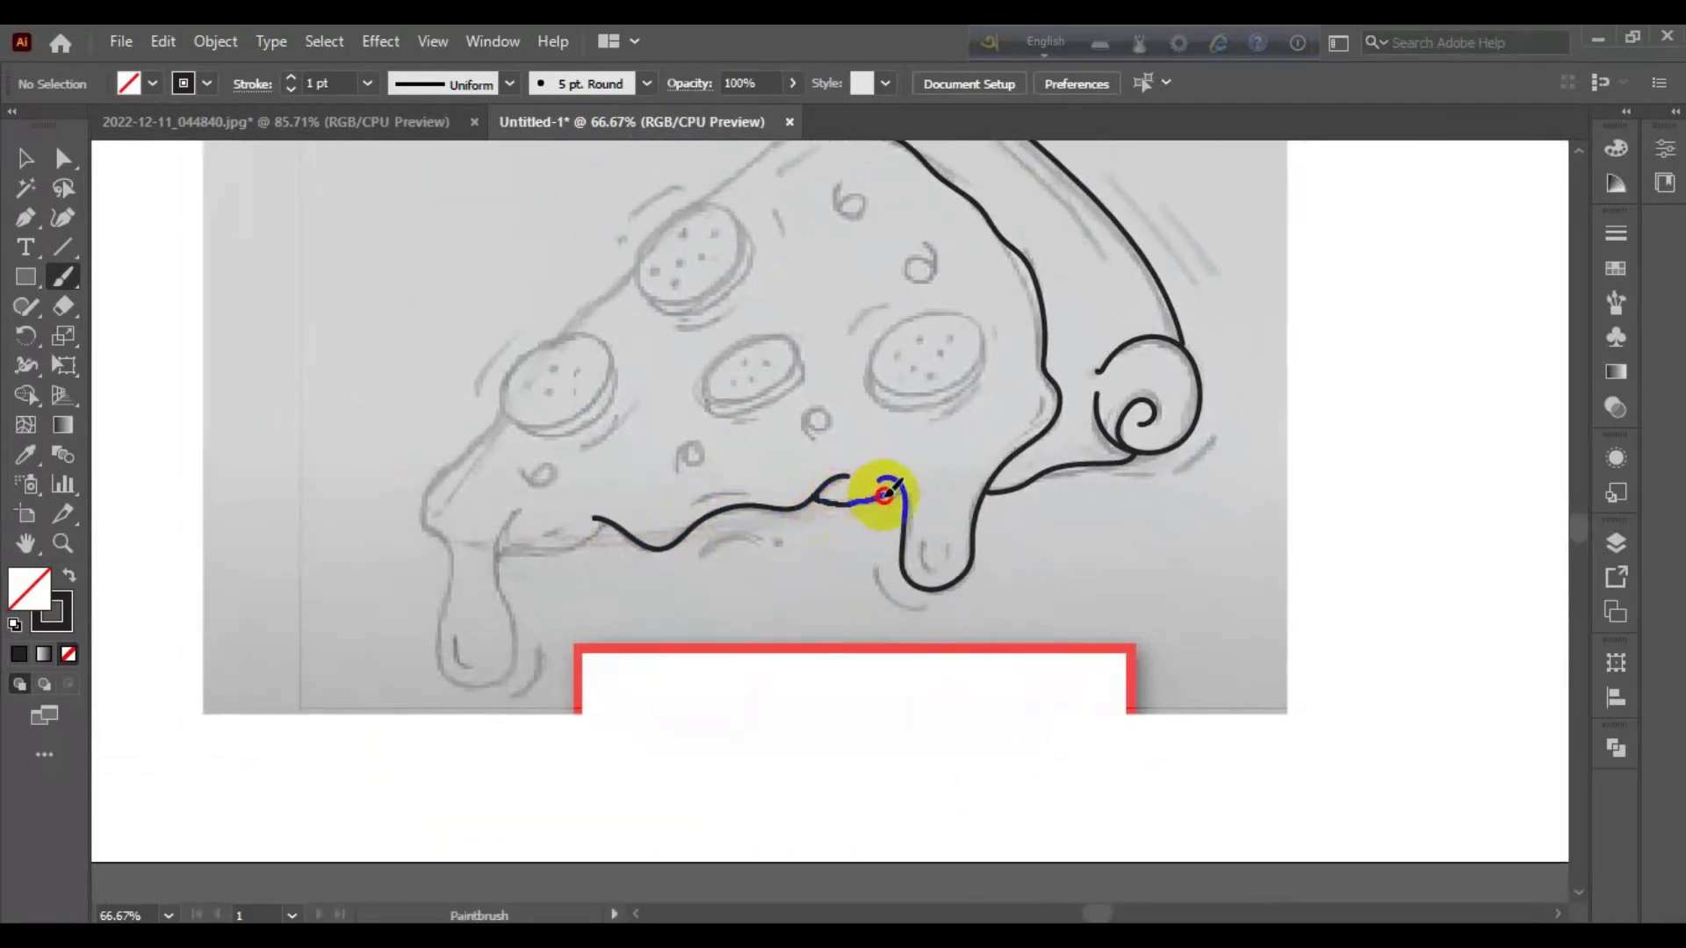
{"action": "scroll", "coordinate": [843, 514], "scroll_direction": "left", "scroll_amount": 3}
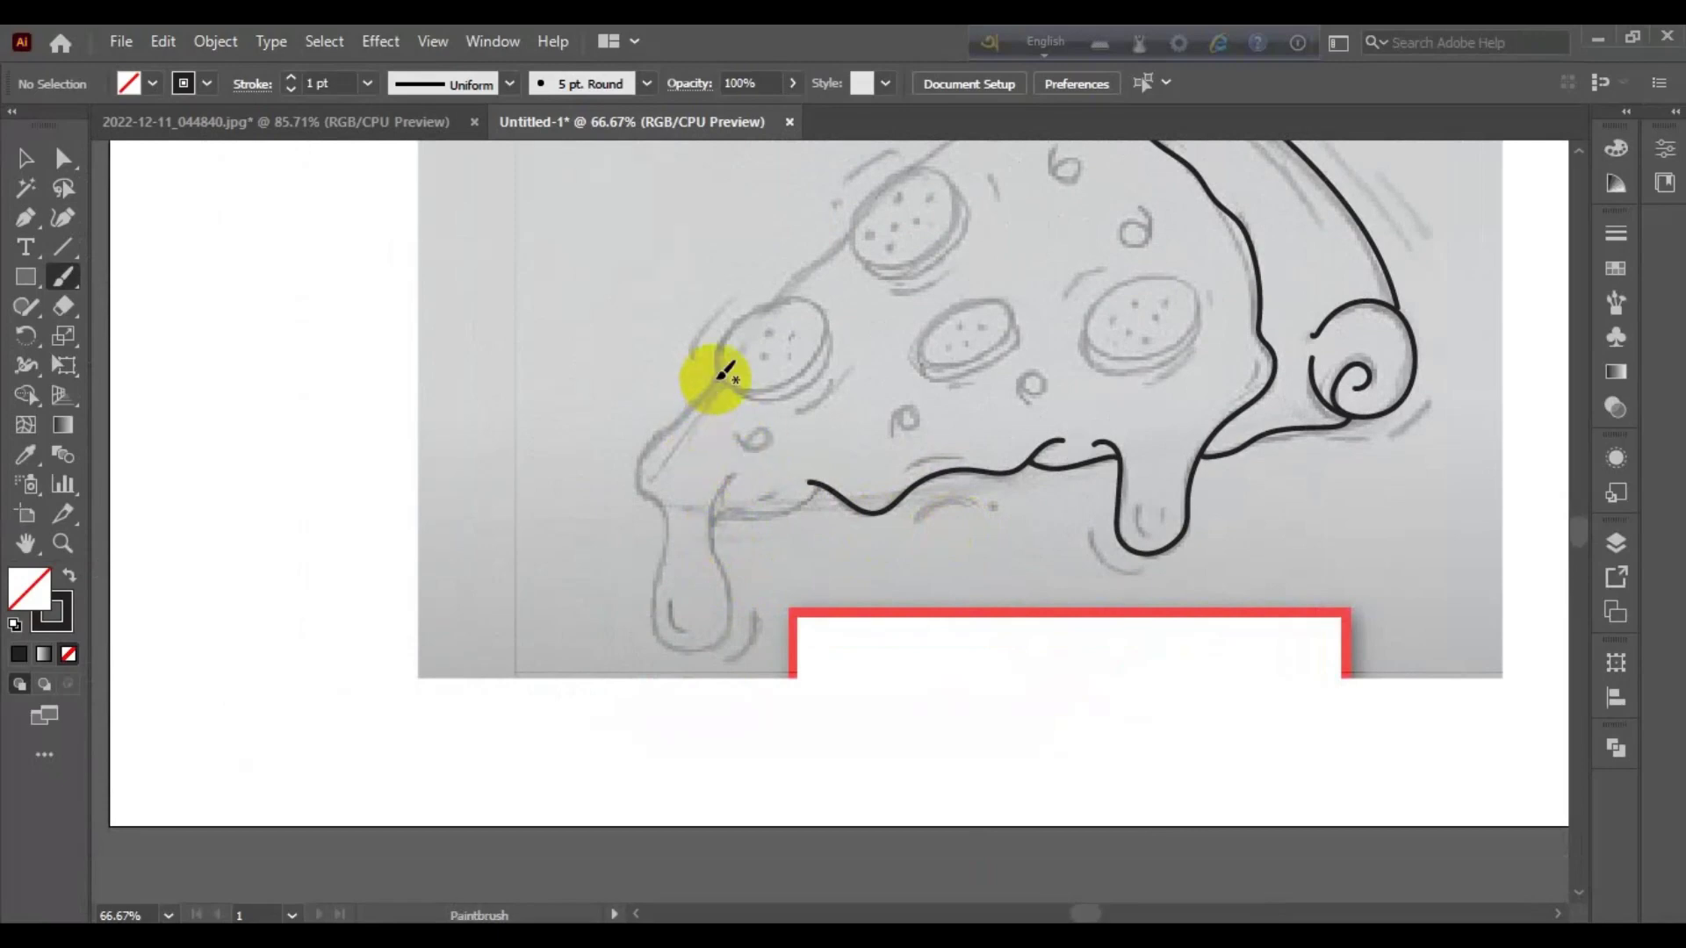
{"action": "left_click_drag", "start_coordinate": [722, 376], "coordinate": [639, 463]}
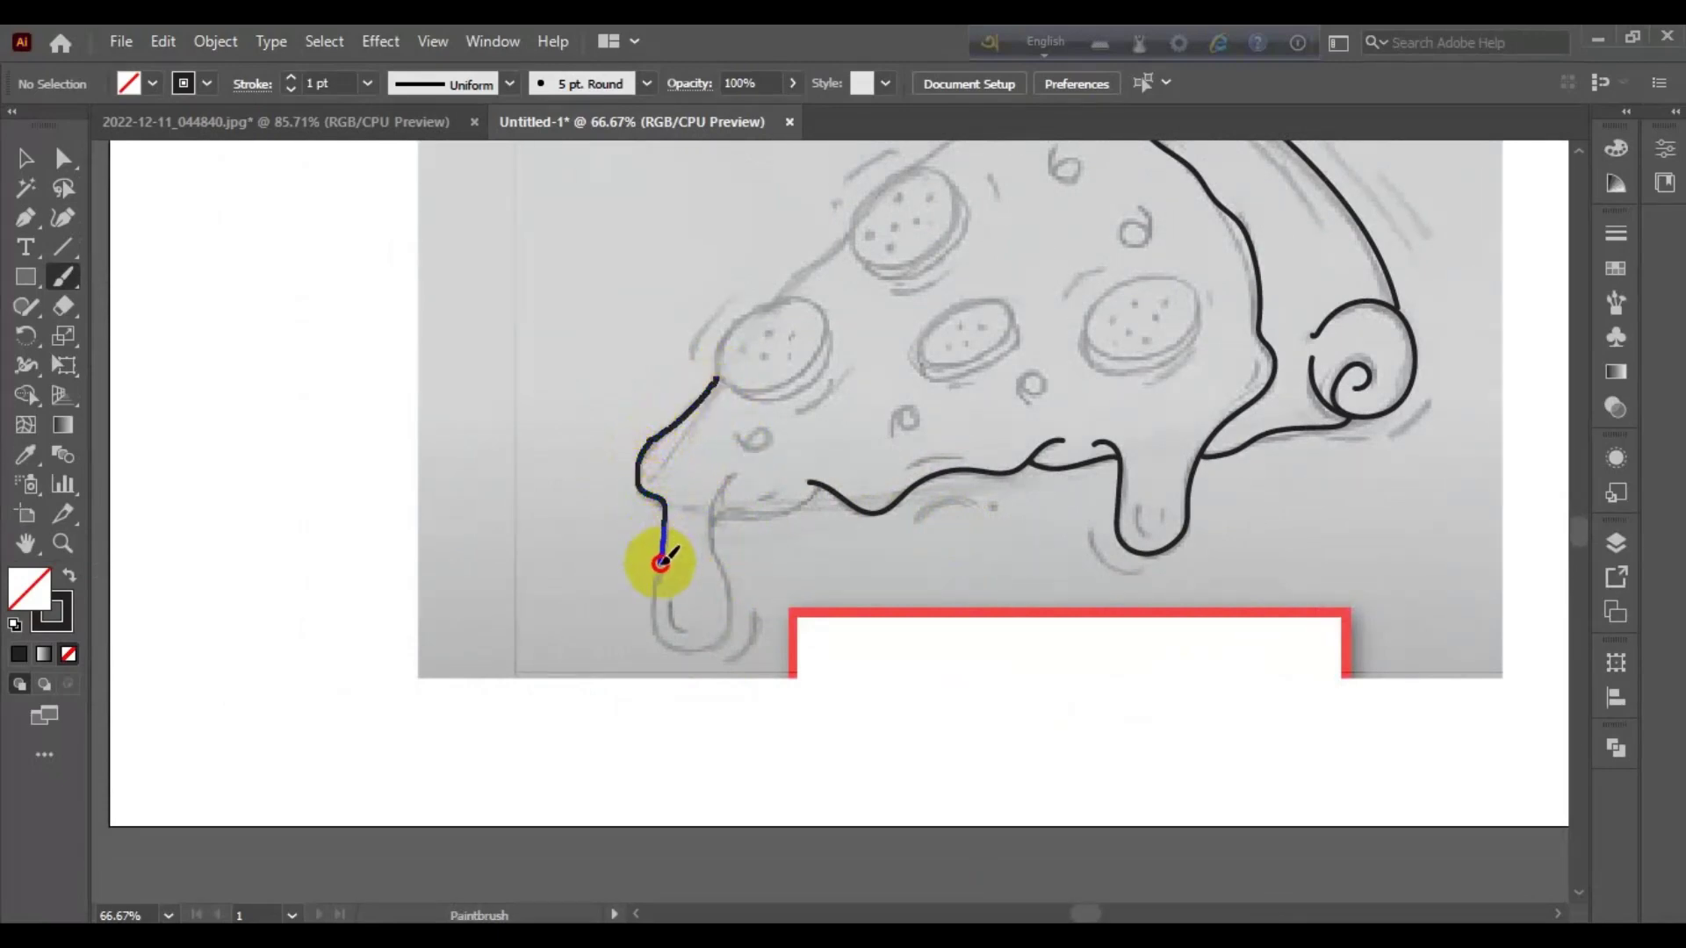
{"action": "mouse_move", "coordinate": [722, 638]}
{"action": "left_mouse_down"}
{"action": "mouse_move", "coordinate": [737, 477]}
{"action": "mouse_move", "coordinate": [771, 481]}
{"action": "left_mouse_up"}
Step: Join the drip to the wavy cheese line and add cheese detail strokes
{"action": "scroll", "coordinate": [746, 536], "scroll_direction": "right", "scroll_amount": 1}
{"action": "scroll", "coordinate": [720, 478], "scroll_direction": "right", "scroll_amount": 2}
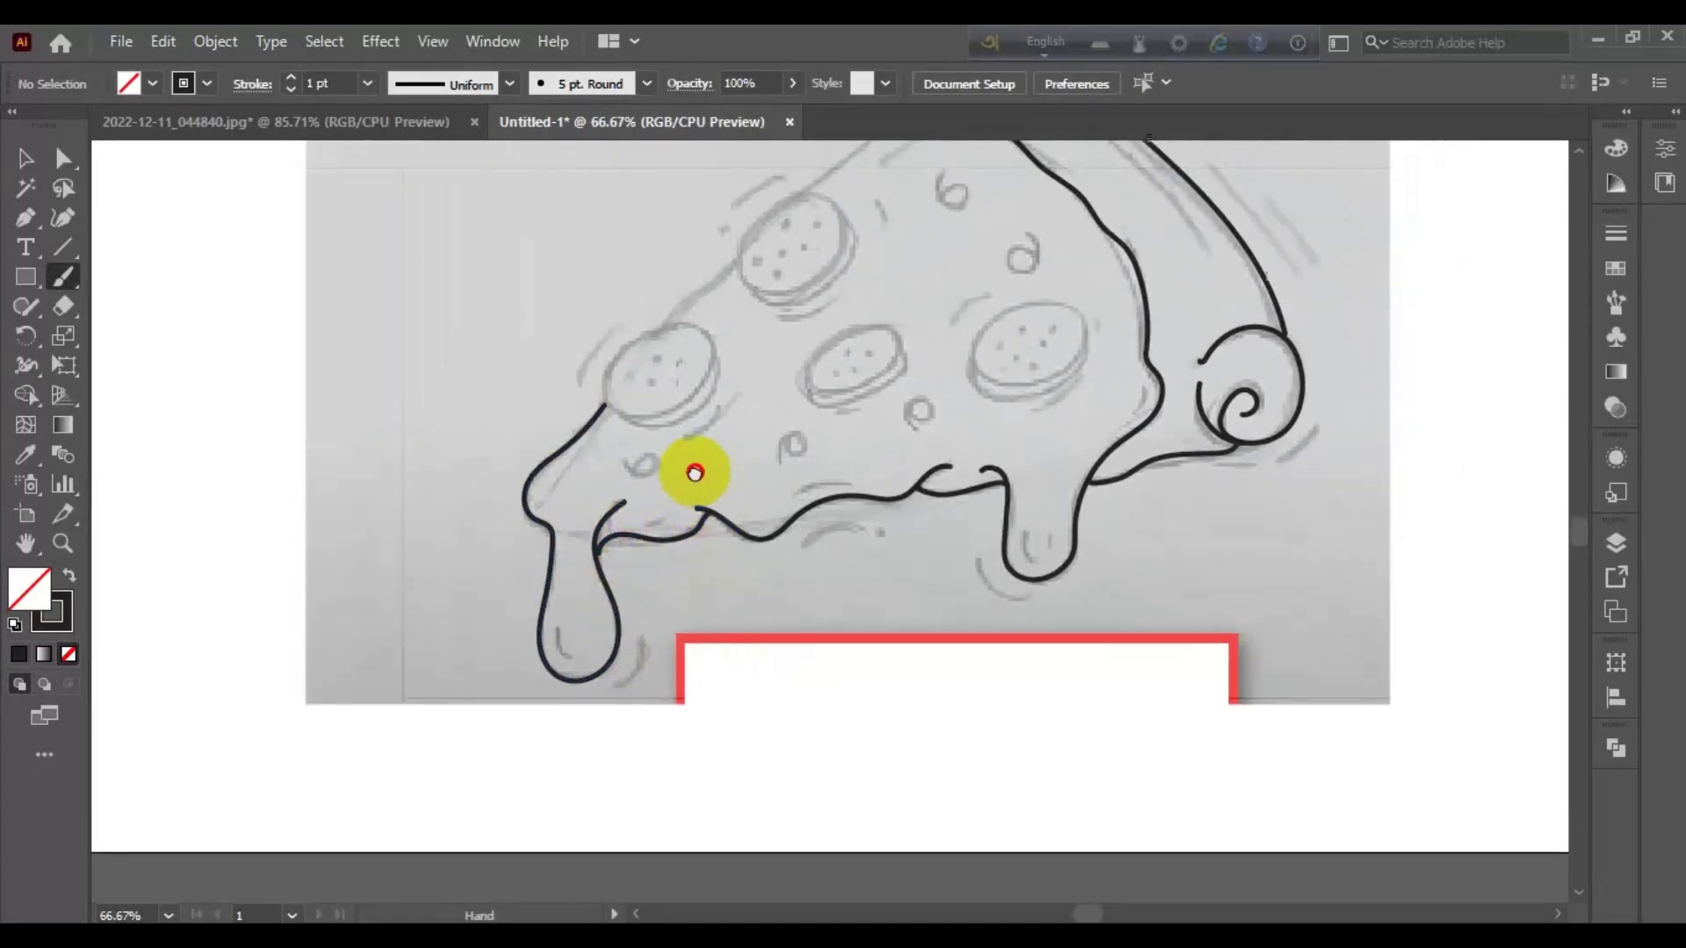
{"action": "left_click_drag", "start_coordinate": [597, 622], "coordinate": [625, 654]}
{"action": "scroll", "coordinate": [659, 576], "scroll_direction": "right", "scroll_amount": 1}
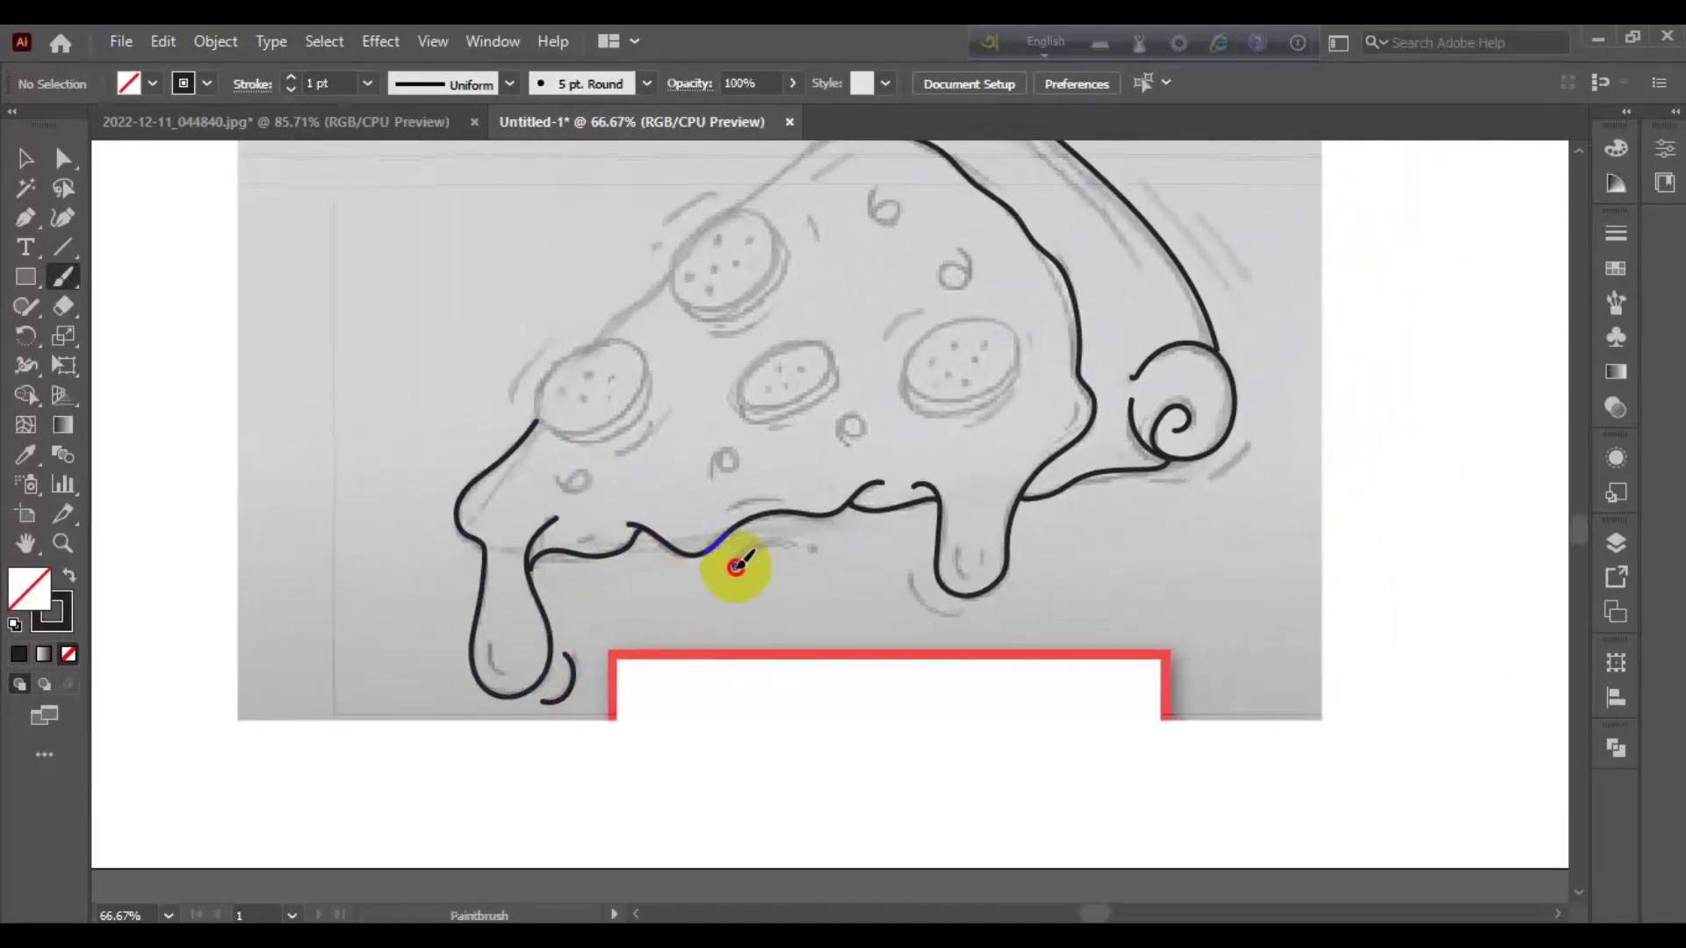
{"action": "mouse_move", "coordinate": [734, 565]}
{"action": "left_mouse_down"}
{"action": "mouse_move", "coordinate": [789, 536]}
{"action": "mouse_move", "coordinate": [889, 559]}
{"action": "left_mouse_up"}
{"action": "scroll", "coordinate": [821, 577], "scroll_direction": "right", "scroll_amount": 2}
{"action": "scroll", "coordinate": [696, 527], "scroll_direction": "down", "scroll_amount": 2}
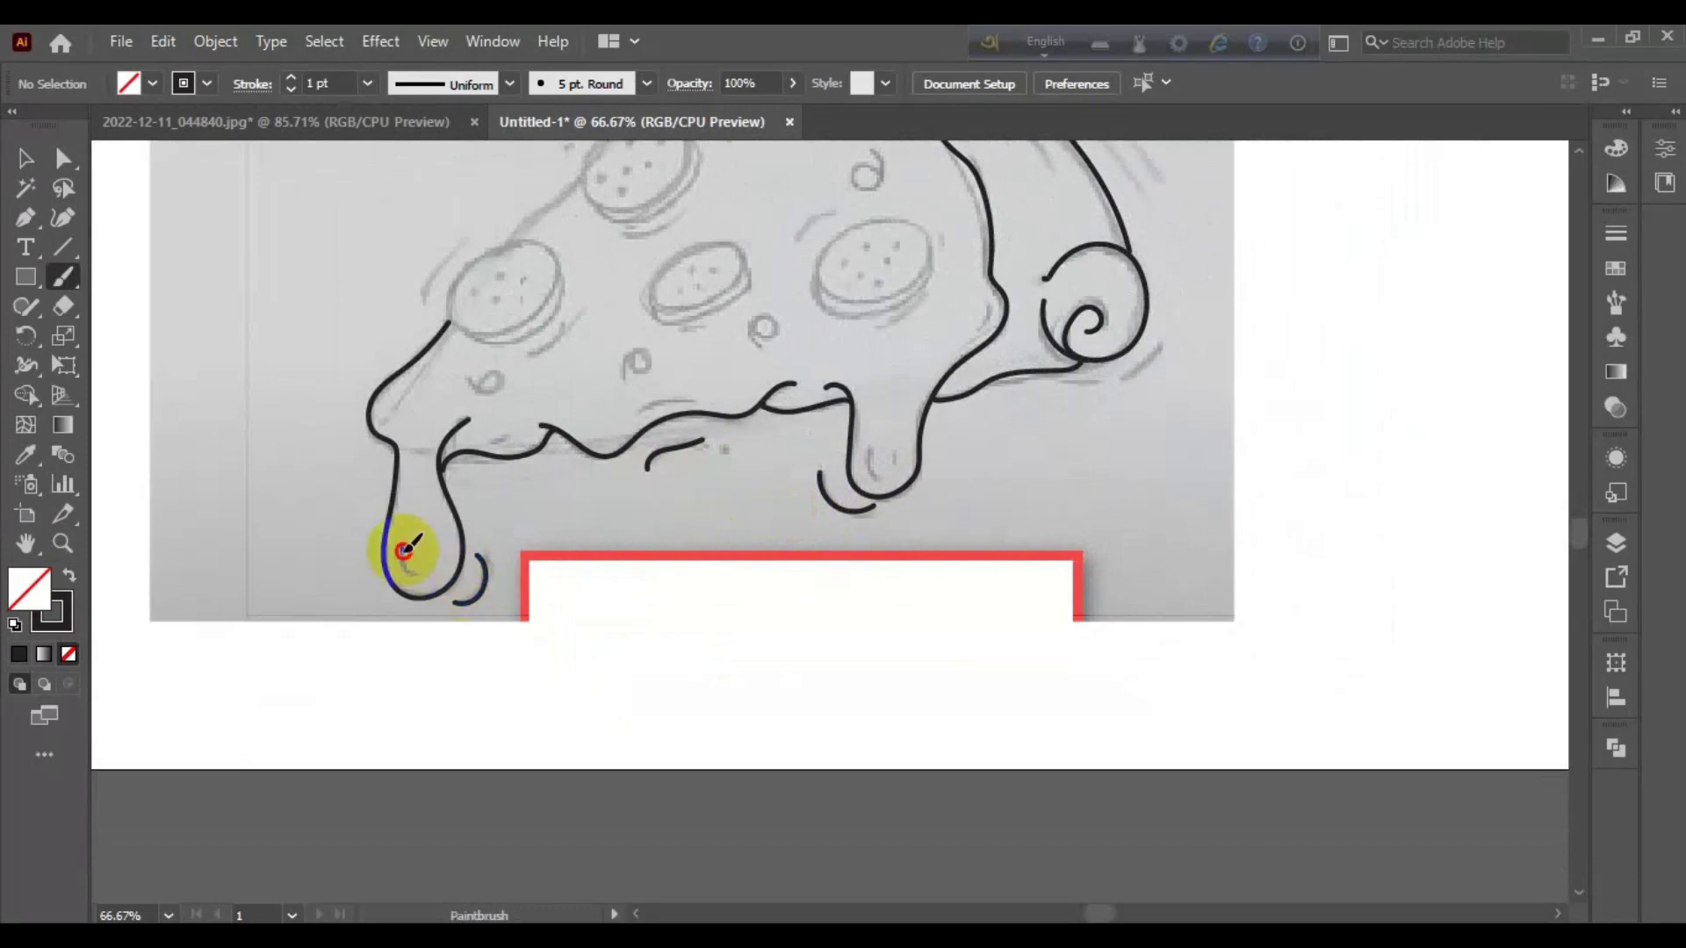
{"action": "scroll", "coordinate": [723, 501], "scroll_direction": "right", "scroll_amount": 2}
{"action": "left_click_drag", "start_coordinate": [815, 437], "coordinate": [850, 439]}
Step: Trace the crust edge near the curl, a short drip and the crust side
{"action": "scroll", "coordinate": [847, 369], "scroll_direction": "up", "scroll_amount": 3}
{"action": "scroll", "coordinate": [846, 369], "scroll_direction": "left", "scroll_amount": 1}
{"action": "left_click_drag", "start_coordinate": [988, 417], "coordinate": [974, 443]}
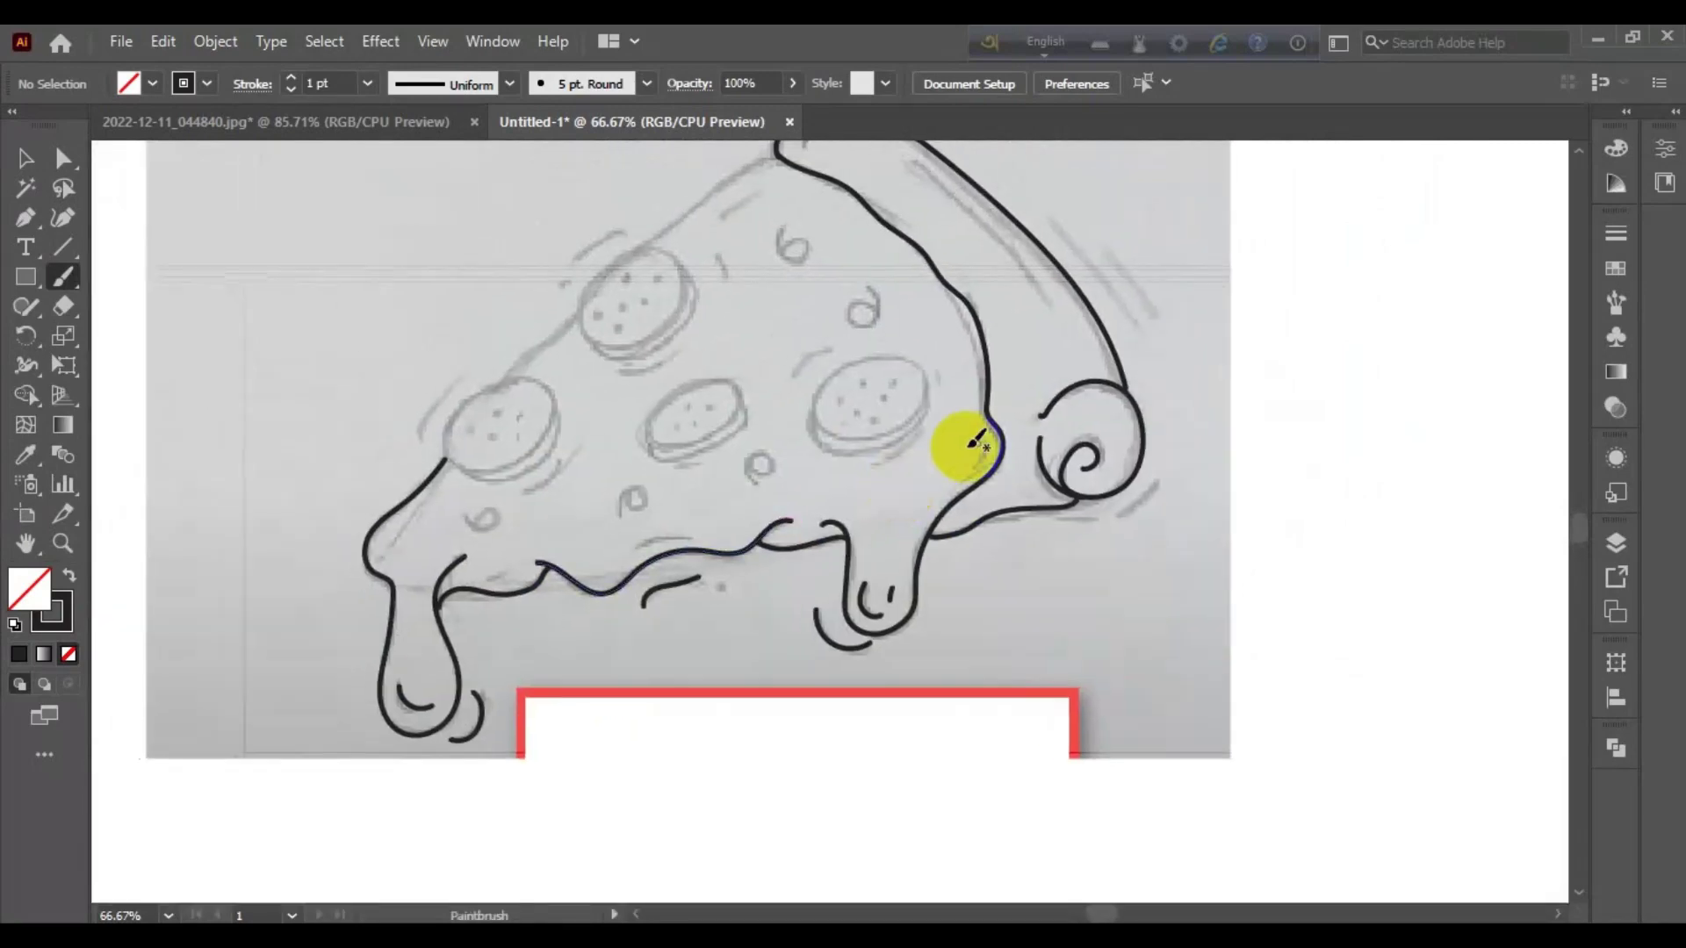
{"action": "left_click_drag", "start_coordinate": [974, 503], "coordinate": [988, 499]}
{"action": "scroll", "coordinate": [931, 492], "scroll_direction": "right", "scroll_amount": 2}
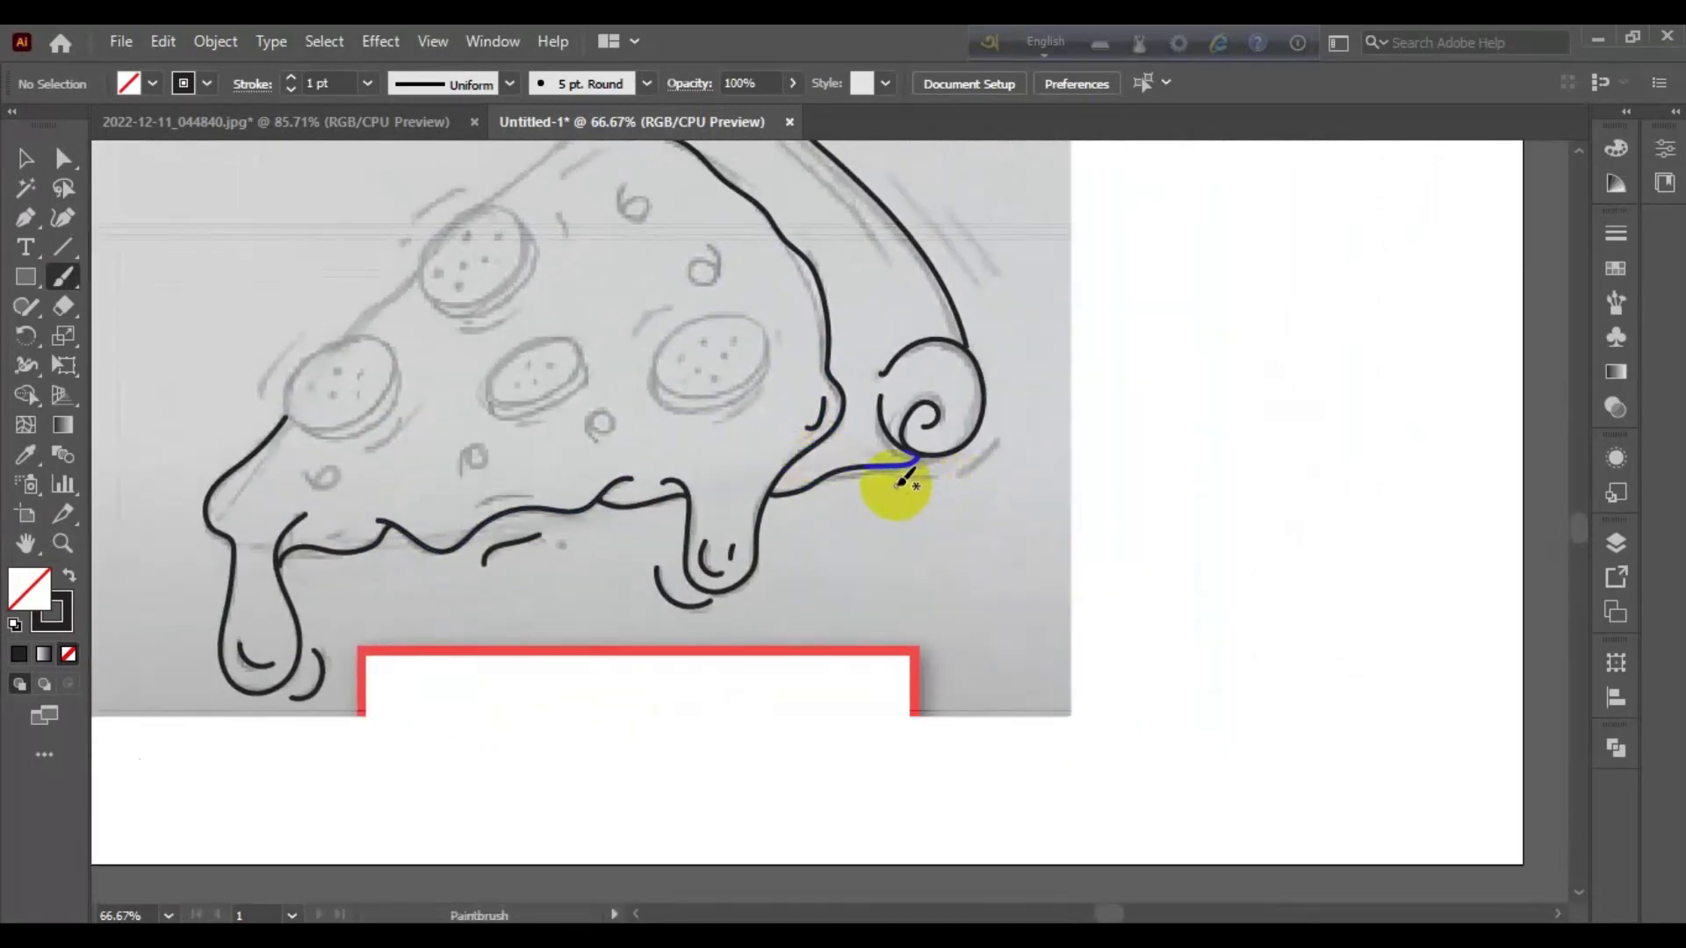
{"action": "left_click_drag", "start_coordinate": [869, 481], "coordinate": [909, 479]}
{"action": "scroll", "coordinate": [931, 439], "scroll_direction": "up", "scroll_amount": 2}
{"action": "left_click_drag", "start_coordinate": [801, 354], "coordinate": [896, 422]}
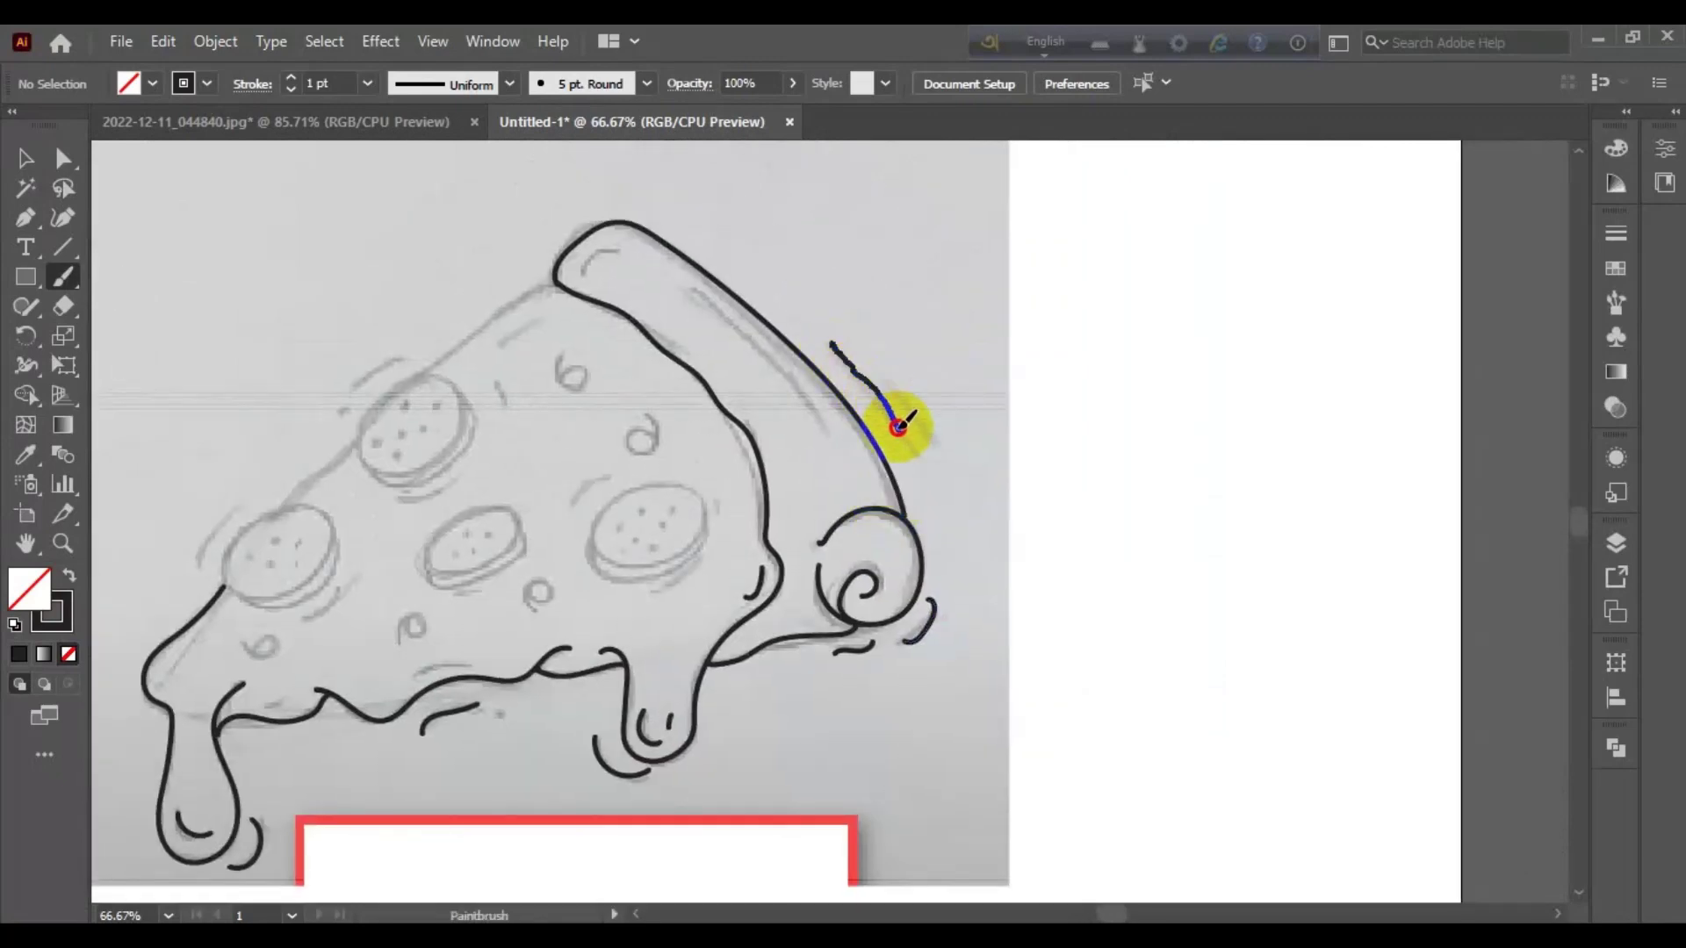
{"action": "key", "text": "ctrl+z"}
Step: Add two motion lines beside the crust and outline its rounded top tip
{"action": "left_click_drag", "start_coordinate": [830, 350], "coordinate": [913, 455]}
{"action": "left_click_drag", "start_coordinate": [887, 376], "coordinate": [926, 442]}
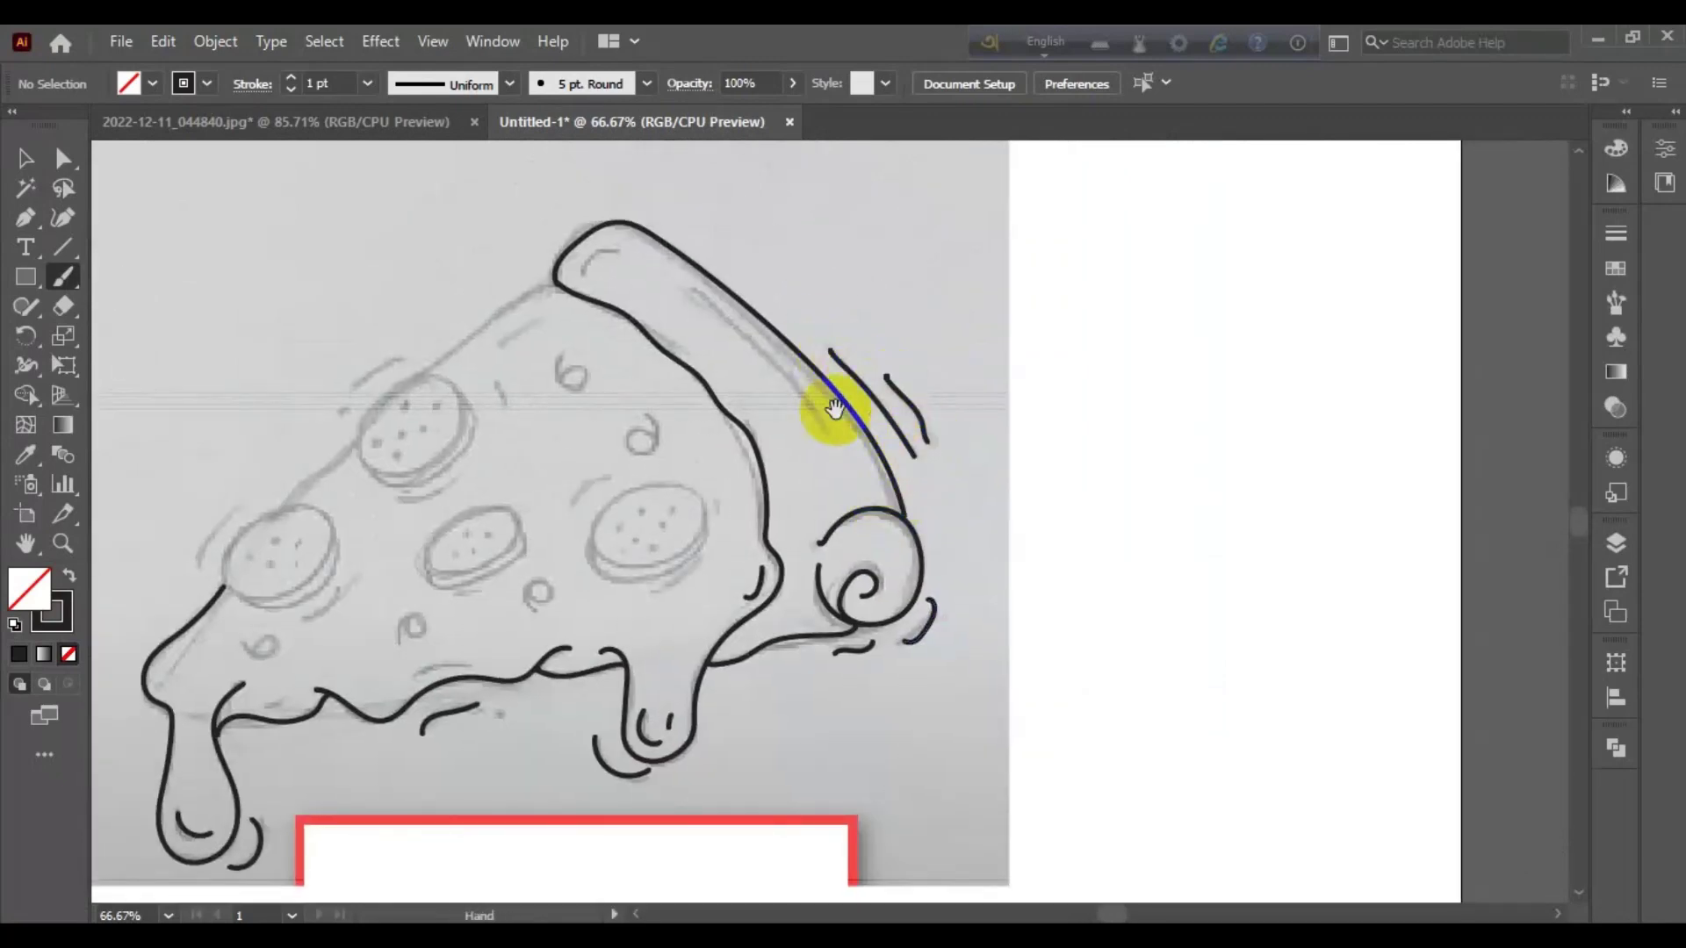
{"action": "left_click_drag", "start_coordinate": [887, 380], "coordinate": [931, 430]}
{"action": "scroll", "coordinate": [878, 404], "scroll_direction": "up", "scroll_amount": 2}
{"action": "scroll", "coordinate": [878, 404], "scroll_direction": "left", "scroll_amount": 2}
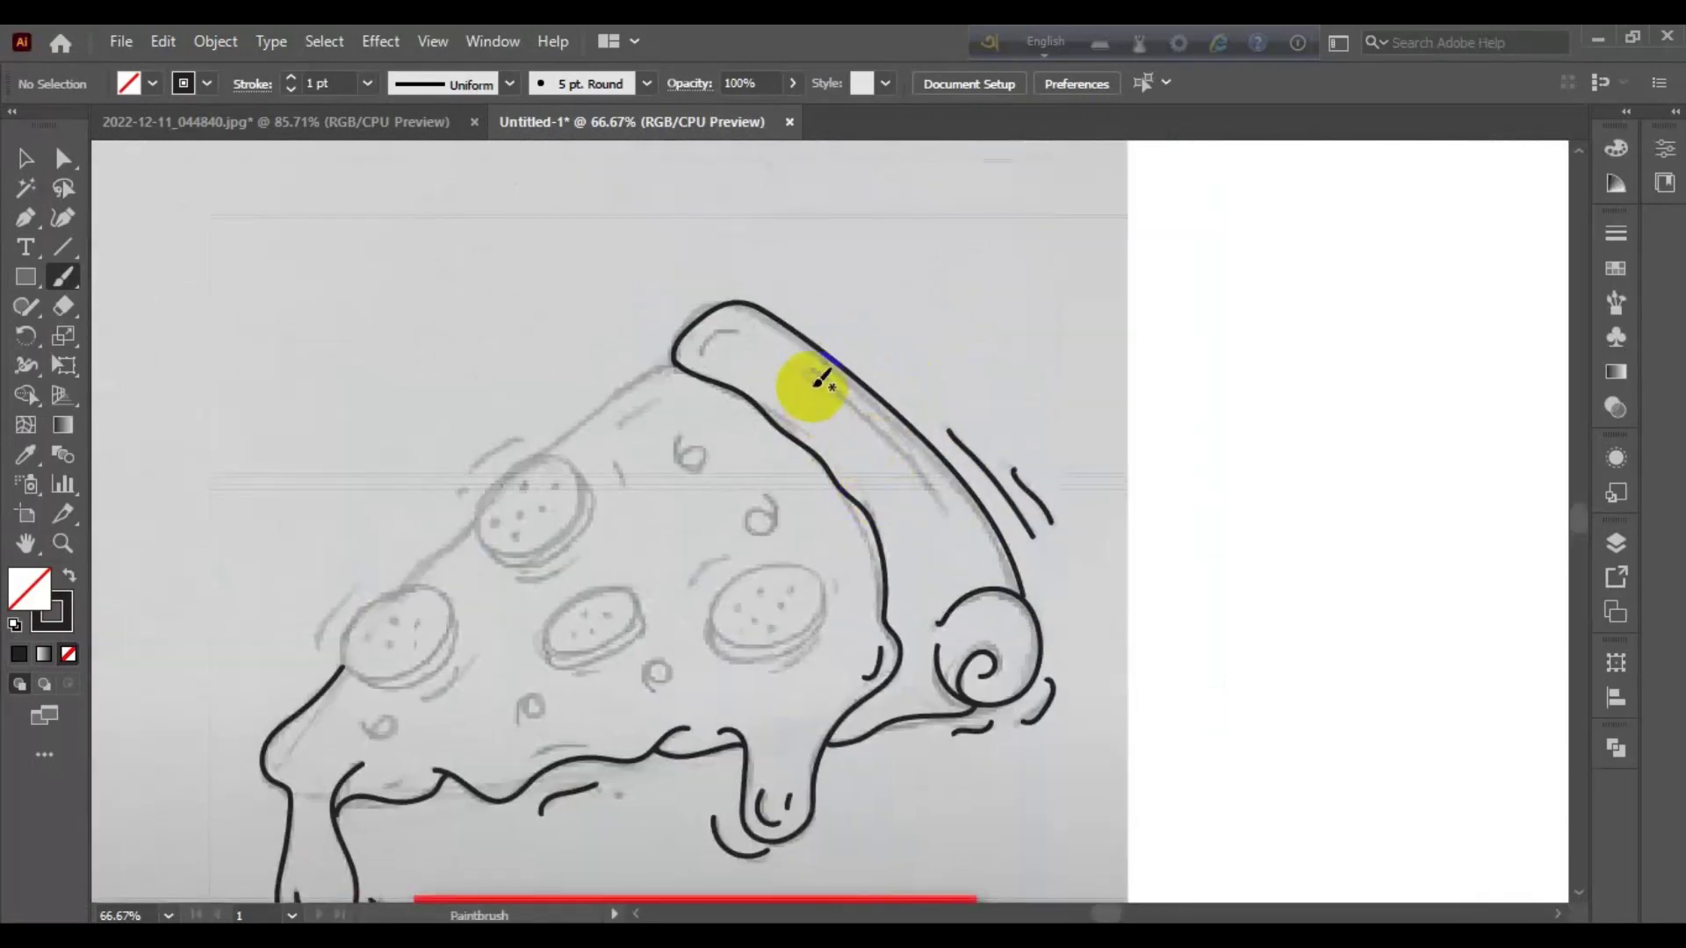
{"action": "mouse_move", "coordinate": [737, 306]}
{"action": "left_mouse_down"}
{"action": "mouse_move", "coordinate": [708, 350]}
{"action": "mouse_move", "coordinate": [744, 337]}
{"action": "mouse_move", "coordinate": [886, 426]}
{"action": "mouse_move", "coordinate": [930, 505]}
{"action": "mouse_move", "coordinate": [964, 430]}
{"action": "left_mouse_up"}
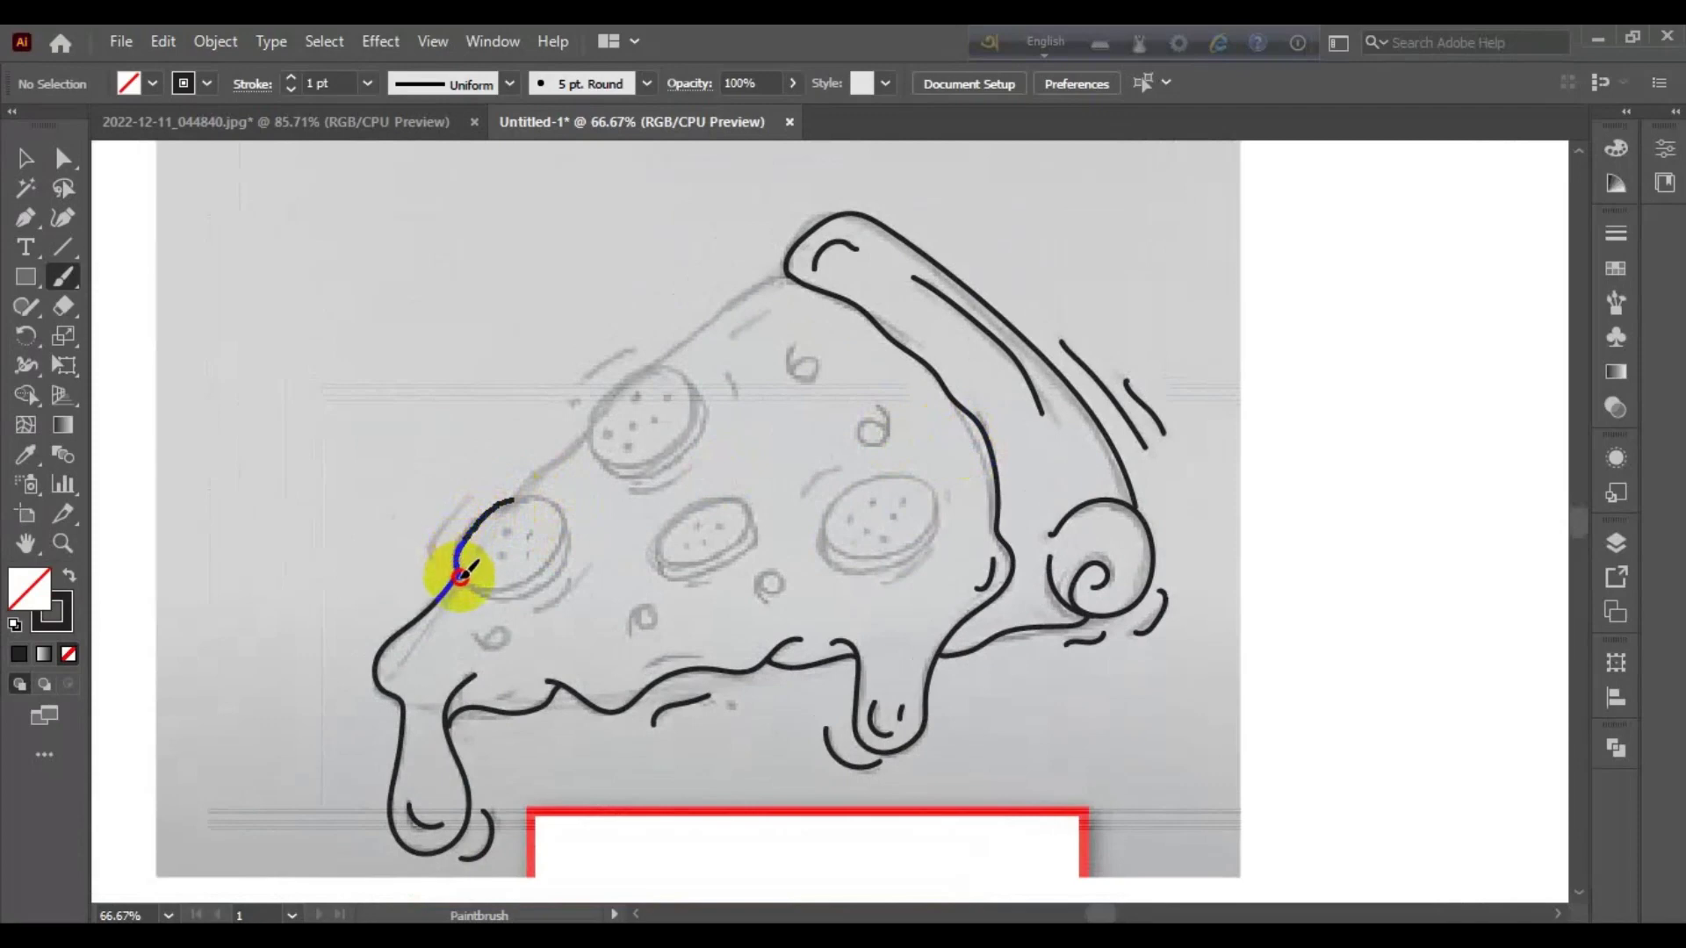
Step: Outline the pepperoni near the slice's left edge
{"action": "mouse_move", "coordinate": [460, 576]}
{"action": "left_mouse_down"}
{"action": "mouse_move", "coordinate": [527, 571]}
{"action": "mouse_move", "coordinate": [559, 504]}
{"action": "left_mouse_up"}
{"action": "mouse_move", "coordinate": [544, 572]}
{"action": "left_mouse_down"}
{"action": "mouse_move", "coordinate": [520, 587]}
{"action": "mouse_move", "coordinate": [459, 576]}
{"action": "mouse_move", "coordinate": [545, 583]}
{"action": "left_mouse_up"}
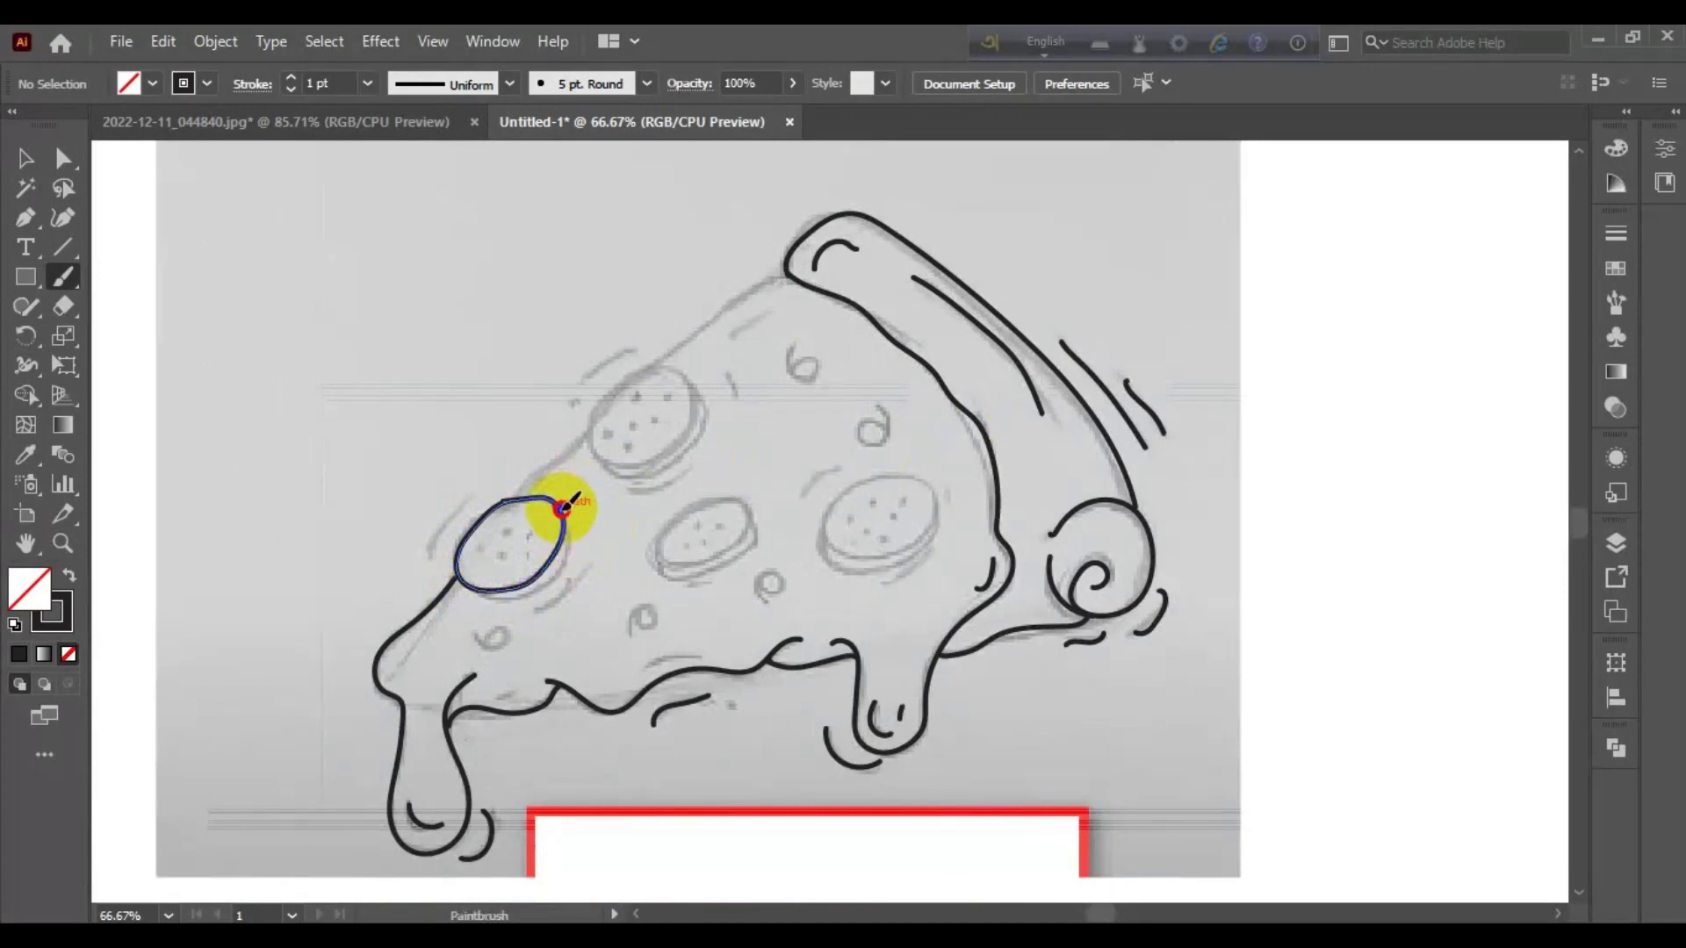
{"action": "left_click_drag", "start_coordinate": [563, 507], "coordinate": [548, 582]}
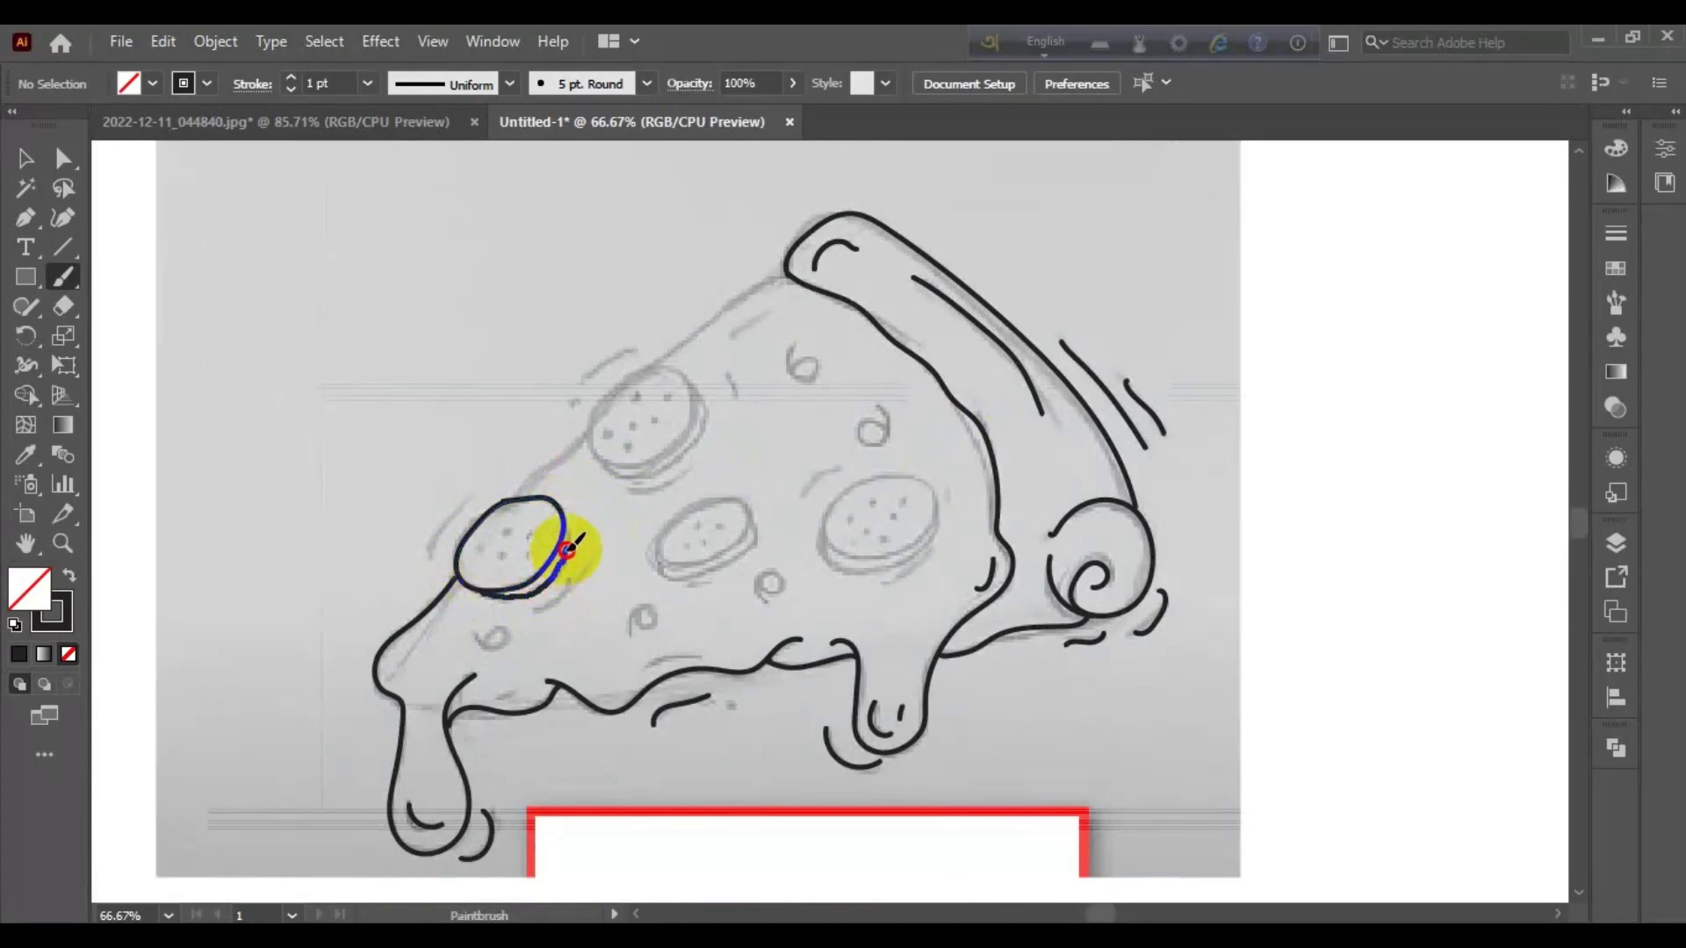
{"action": "scroll", "coordinate": [602, 474], "scroll_direction": "up", "scroll_amount": 2}
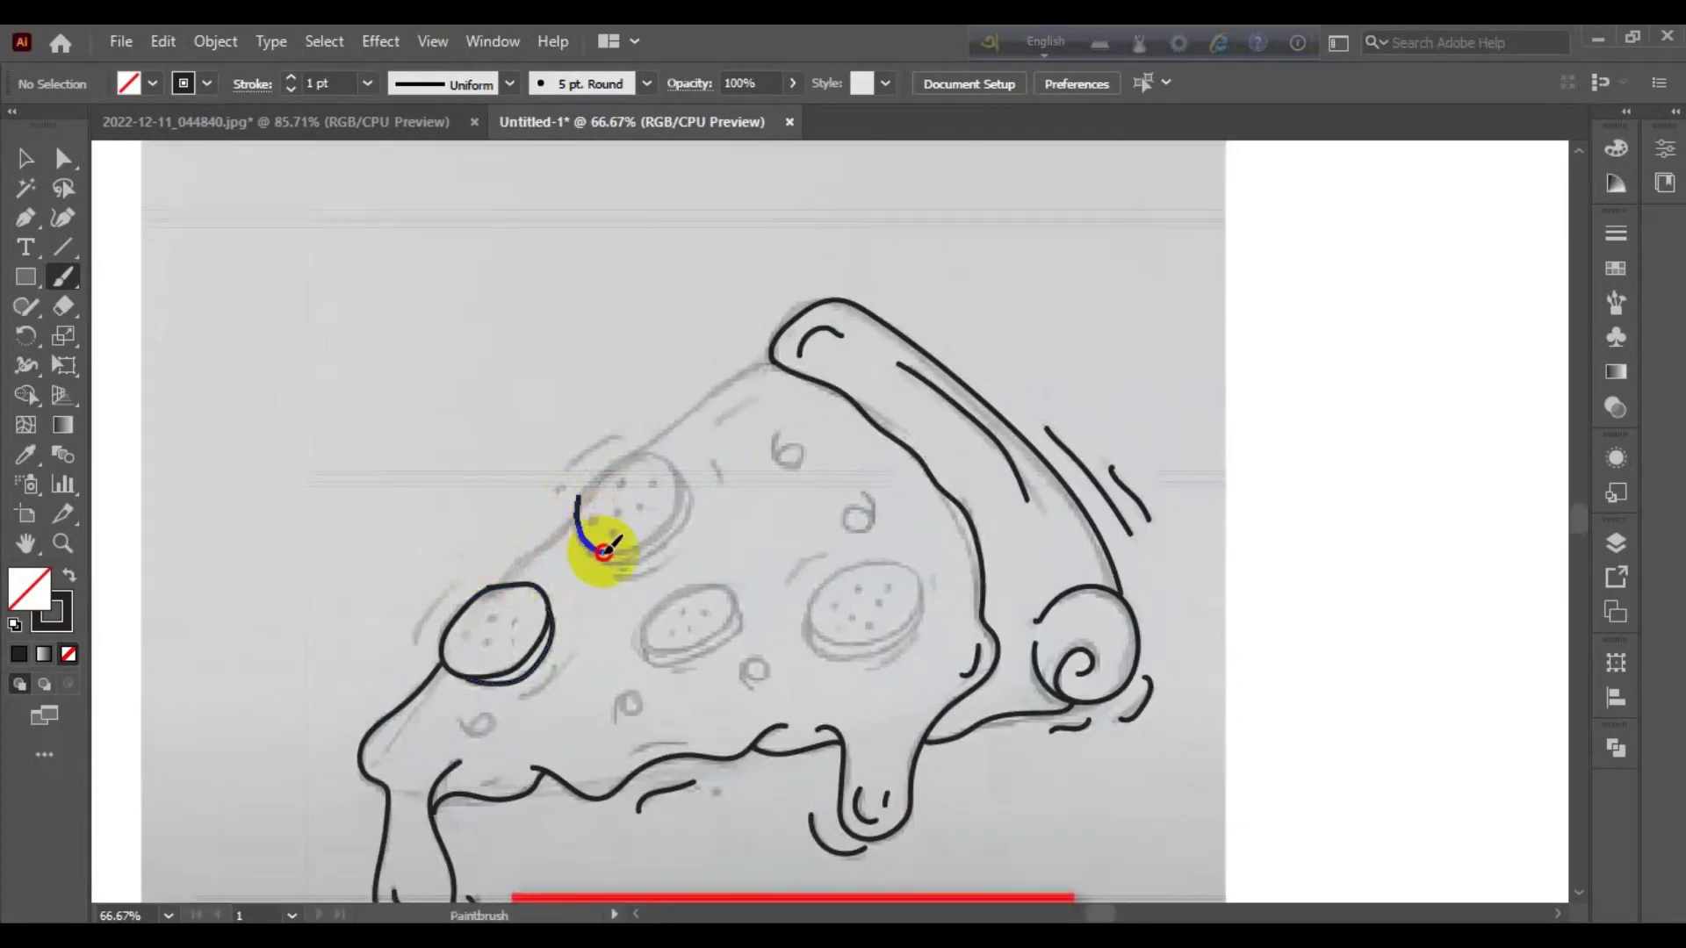
{"action": "mouse_move", "coordinate": [604, 552]}
{"action": "left_mouse_down"}
{"action": "mouse_move", "coordinate": [677, 500]}
{"action": "mouse_move", "coordinate": [654, 448]}
{"action": "mouse_move", "coordinate": [575, 527]}
{"action": "mouse_move", "coordinate": [623, 525]}
{"action": "mouse_move", "coordinate": [562, 516]}
{"action": "left_mouse_up"}
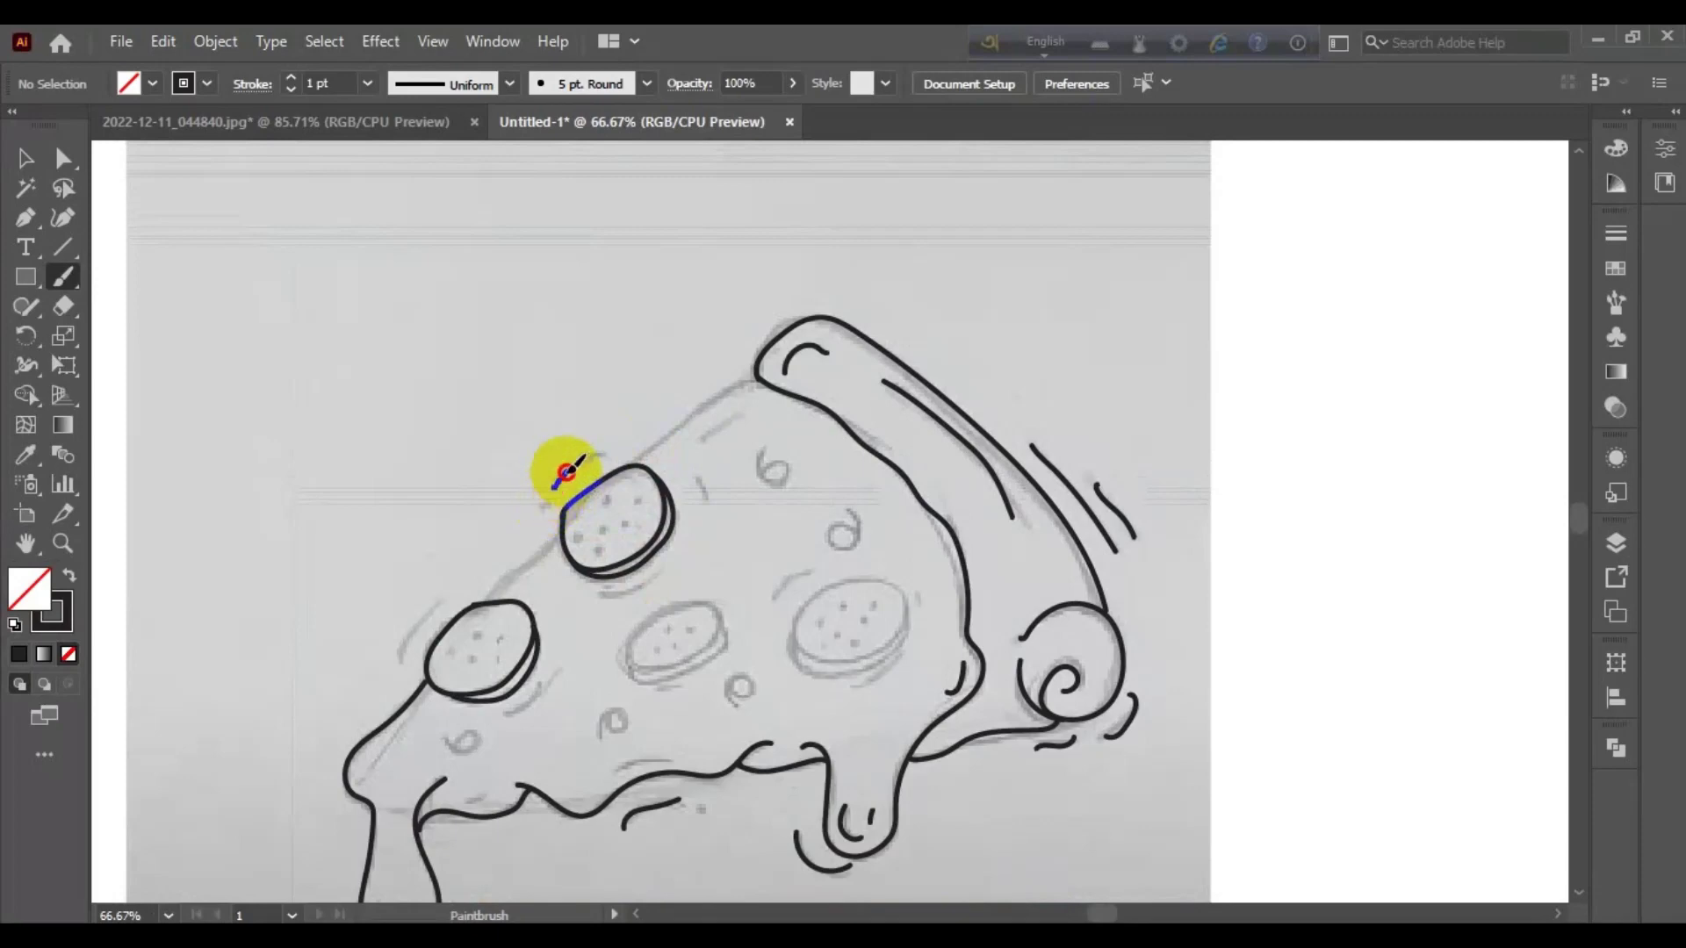
Step: Outline the upper pepperoni and its right edge
{"action": "left_click_drag", "start_coordinate": [515, 577], "coordinate": [638, 488]}
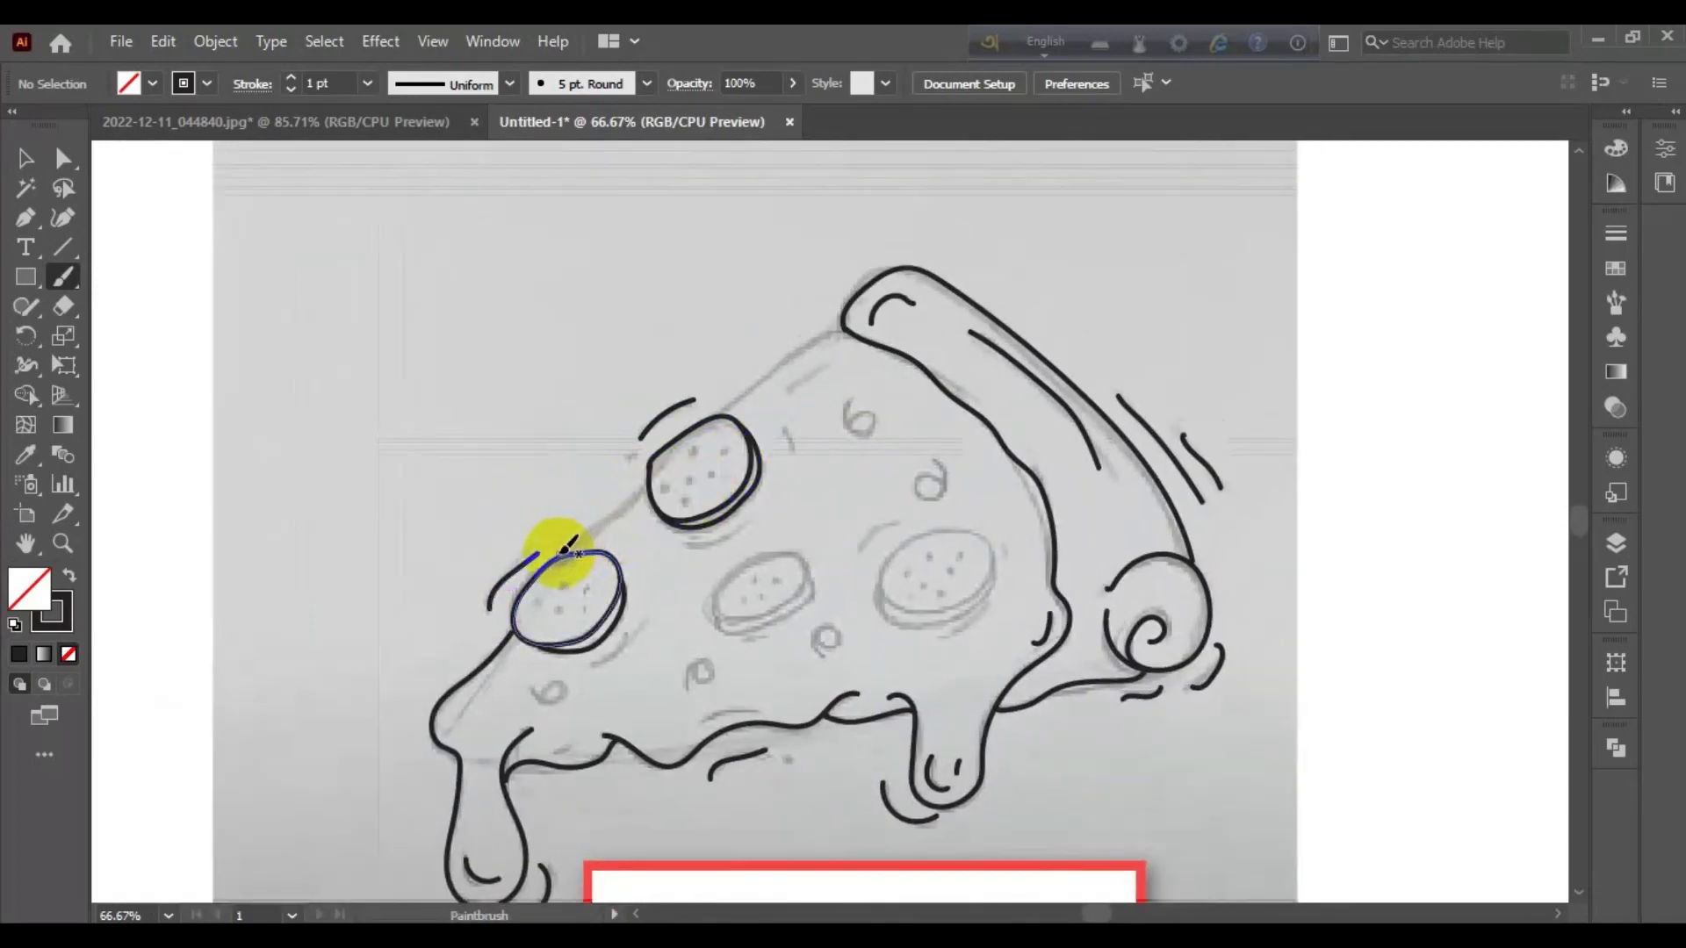
{"action": "left_click_drag", "start_coordinate": [559, 553], "coordinate": [619, 501]}
{"action": "mouse_move", "coordinate": [559, 555]}
{"action": "left_mouse_down"}
{"action": "mouse_move", "coordinate": [667, 443]}
{"action": "mouse_move", "coordinate": [755, 466]}
{"action": "left_mouse_up"}
{"action": "mouse_move", "coordinate": [724, 435]}
{"action": "left_mouse_down"}
{"action": "mouse_move", "coordinate": [579, 571]}
{"action": "mouse_move", "coordinate": [647, 478]}
{"action": "mouse_move", "coordinate": [695, 468]}
{"action": "left_mouse_up"}
Step: Trace the crust outline and the 6-shaped, a-shaped and round topping curls
{"action": "left_click_drag", "start_coordinate": [700, 538], "coordinate": [685, 345]}
{"action": "mouse_move", "coordinate": [700, 393]}
{"action": "left_mouse_down"}
{"action": "mouse_move", "coordinate": [678, 420]}
{"action": "mouse_move", "coordinate": [696, 418]}
{"action": "left_mouse_up"}
{"action": "mouse_move", "coordinate": [694, 506]}
{"action": "left_mouse_down"}
{"action": "mouse_move", "coordinate": [659, 445]}
{"action": "mouse_move", "coordinate": [715, 441]}
{"action": "left_mouse_up"}
{"action": "left_click_drag", "start_coordinate": [615, 586], "coordinate": [576, 537]}
{"action": "mouse_move", "coordinate": [528, 553]}
{"action": "left_mouse_down"}
{"action": "mouse_move", "coordinate": [647, 516]}
{"action": "mouse_move", "coordinate": [548, 529]}
{"action": "mouse_move", "coordinate": [636, 535]}
{"action": "mouse_move", "coordinate": [617, 478]}
{"action": "left_mouse_up"}
Step: Trace the upper pepperoni's lower edge and a small extra stroke
{"action": "scroll", "coordinate": [640, 433], "scroll_direction": "up", "scroll_amount": 2}
{"action": "scroll", "coordinate": [640, 433], "scroll_direction": "right", "scroll_amount": 2}
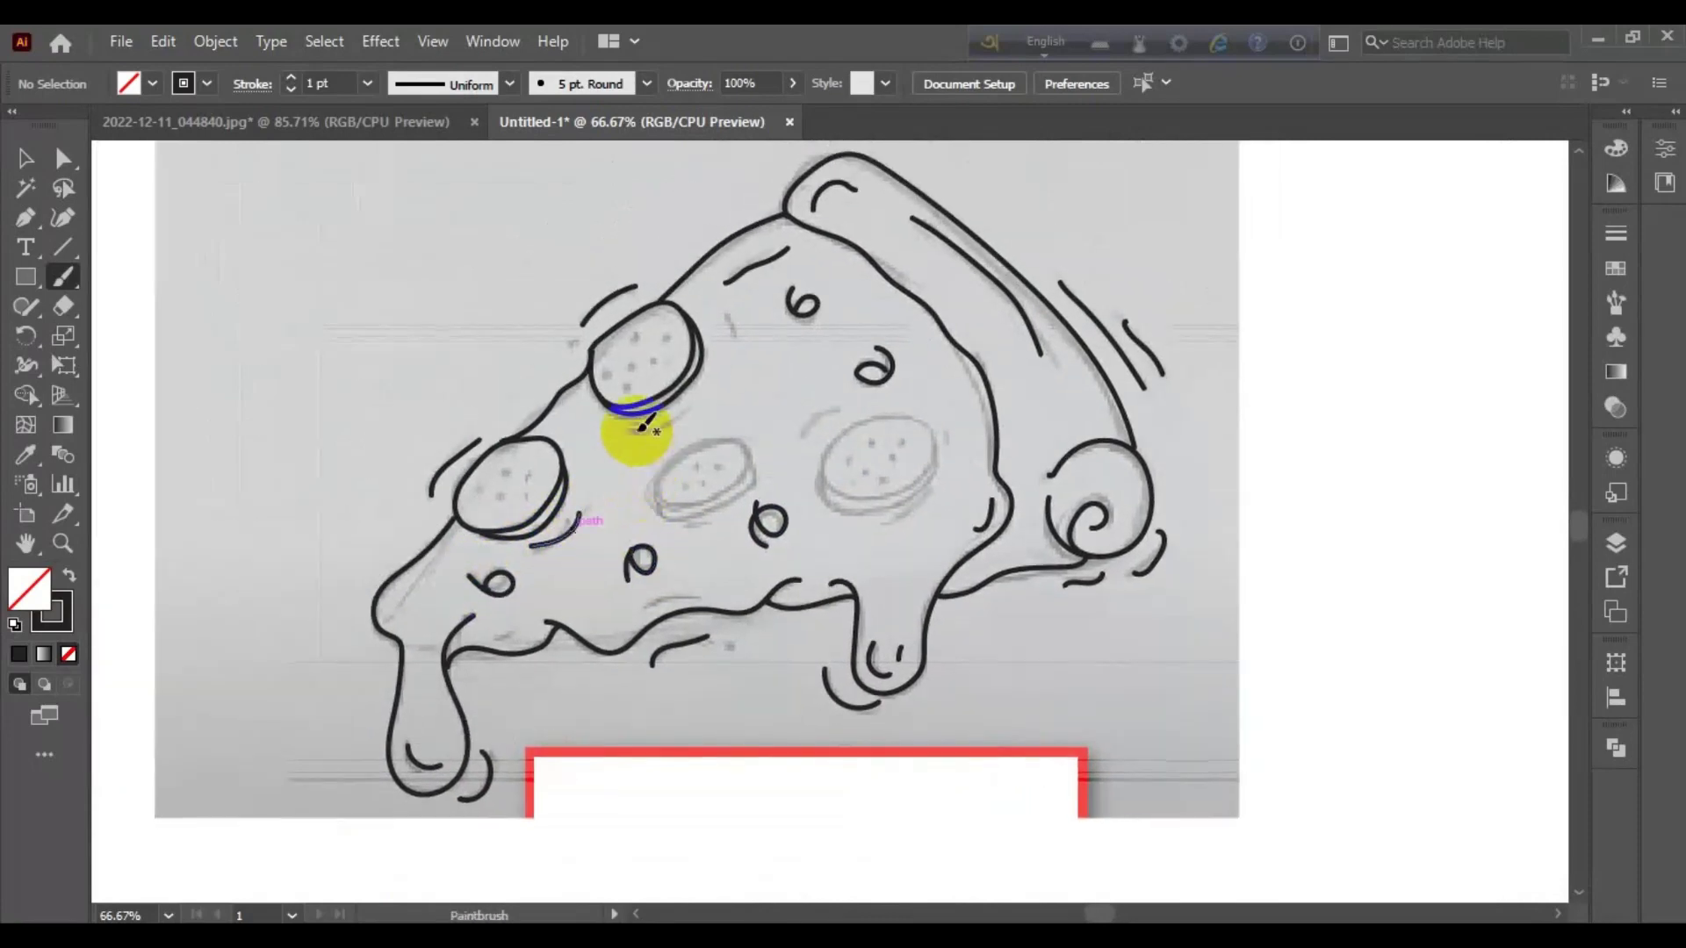
{"action": "mouse_move", "coordinate": [659, 373]}
{"action": "left_mouse_down"}
{"action": "mouse_move", "coordinate": [610, 479]}
{"action": "mouse_move", "coordinate": [692, 432]}
{"action": "mouse_move", "coordinate": [704, 446]}
{"action": "left_mouse_up"}
{"action": "scroll", "coordinate": [676, 422], "scroll_direction": "up", "scroll_amount": 1}
{"action": "scroll", "coordinate": [676, 421], "scroll_direction": "right", "scroll_amount": 1}
{"action": "scroll", "coordinate": [694, 435], "scroll_direction": "down", "scroll_amount": 2}
{"action": "scroll", "coordinate": [694, 435], "scroll_direction": "right", "scroll_amount": 1}
{"action": "scroll", "coordinate": [742, 453], "scroll_direction": "right", "scroll_amount": 2}
{"action": "mouse_move", "coordinate": [525, 563]}
{"action": "left_mouse_down"}
{"action": "mouse_move", "coordinate": [591, 583]}
{"action": "mouse_move", "coordinate": [549, 560]}
{"action": "left_mouse_up"}
{"action": "scroll", "coordinate": [527, 557], "scroll_direction": "down", "scroll_amount": 1}
{"action": "scroll", "coordinate": [527, 558], "scroll_direction": "left", "scroll_amount": 2}
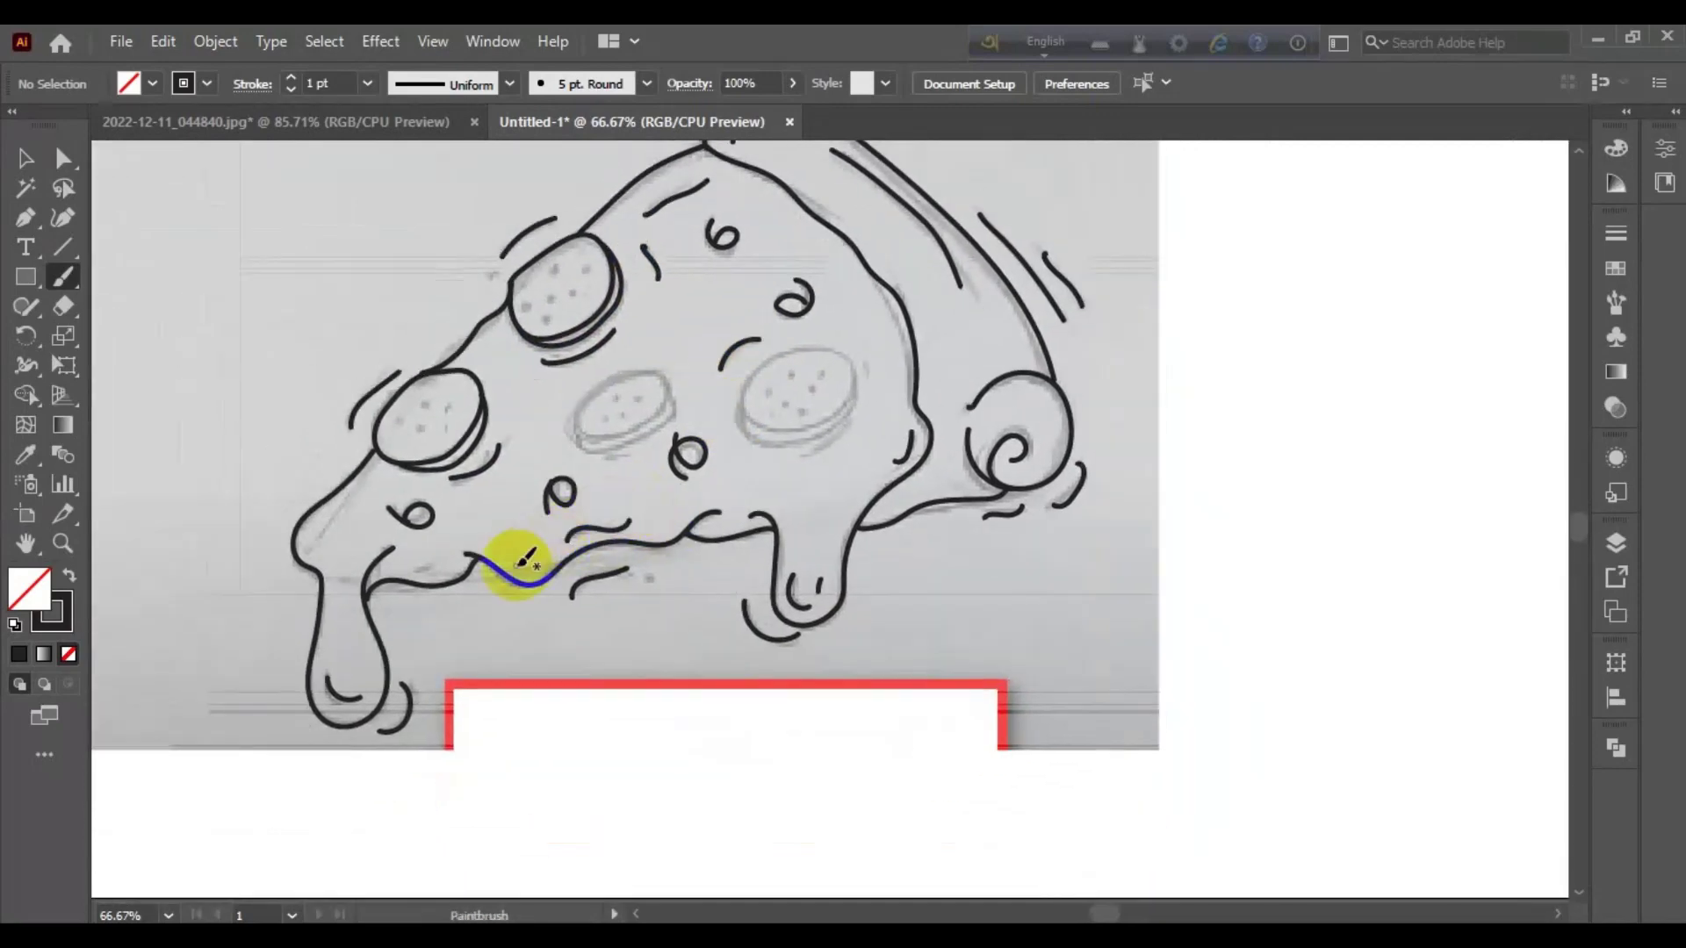
{"action": "scroll", "coordinate": [527, 540], "scroll_direction": "up", "scroll_amount": 1}
{"action": "scroll", "coordinate": [527, 540], "scroll_direction": "right", "scroll_amount": 2}
{"action": "scroll", "coordinate": [645, 505], "scroll_direction": "up", "scroll_amount": 1}
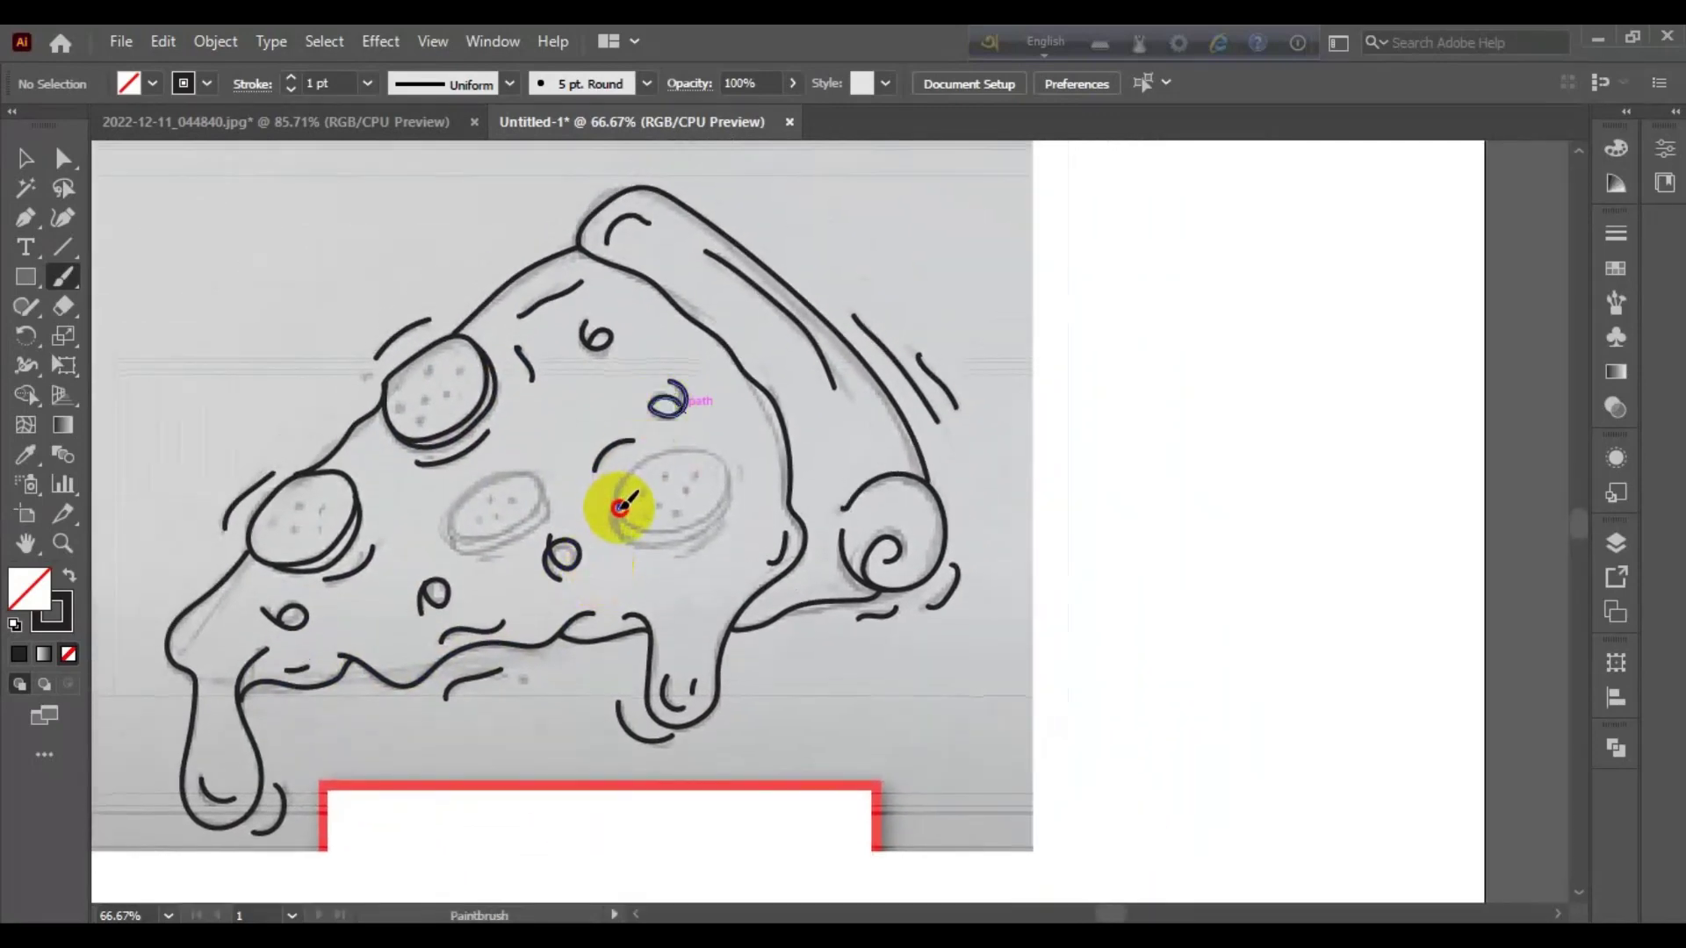
Step: Outline the right pepperoni including its lower-right edge
{"action": "mouse_move", "coordinate": [621, 507]}
{"action": "left_mouse_down"}
{"action": "mouse_move", "coordinate": [611, 447]}
{"action": "mouse_move", "coordinate": [703, 444]}
{"action": "mouse_move", "coordinate": [686, 495]}
{"action": "mouse_move", "coordinate": [753, 407]}
{"action": "left_mouse_up"}
{"action": "scroll", "coordinate": [673, 484], "scroll_direction": "down", "scroll_amount": 1}
{"action": "mouse_move", "coordinate": [602, 459]}
{"action": "left_mouse_down"}
{"action": "mouse_move", "coordinate": [709, 451]}
{"action": "mouse_move", "coordinate": [697, 489]}
{"action": "mouse_move", "coordinate": [793, 644]}
{"action": "mouse_move", "coordinate": [852, 456]}
{"action": "left_mouse_up"}
{"action": "scroll", "coordinate": [860, 454], "scroll_direction": "down", "scroll_amount": 3}
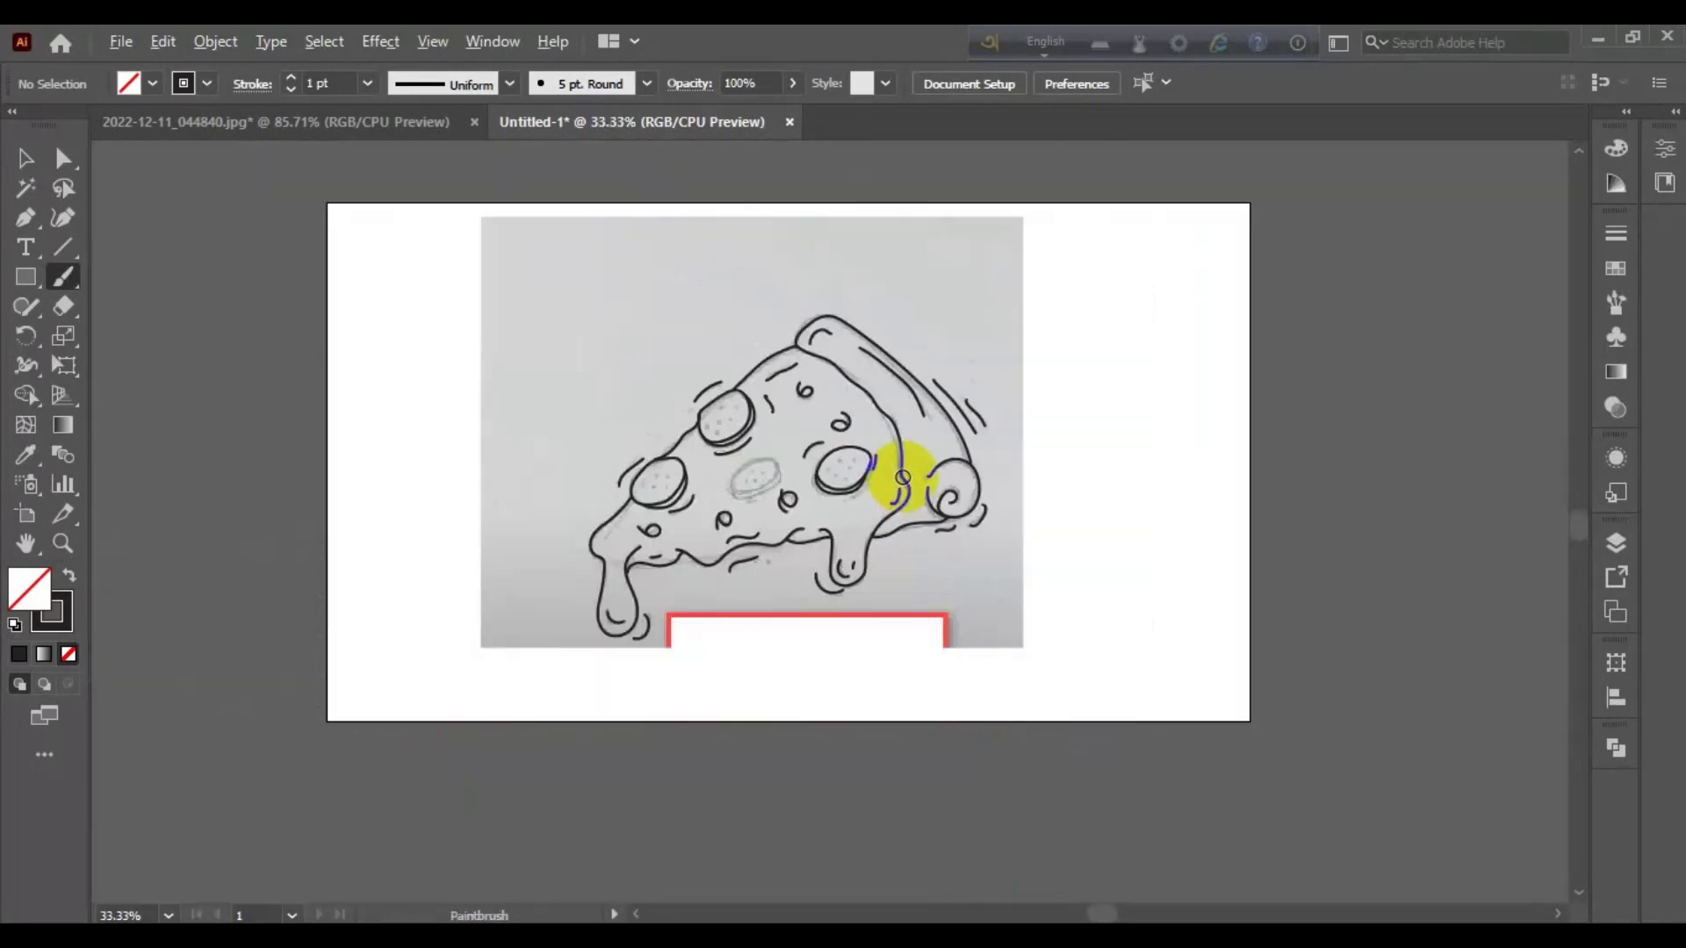
Step: Select all the pizza line art and group it from the Object menu
{"action": "left_click_drag", "start_coordinate": [650, 309], "coordinate": [1009, 619]}
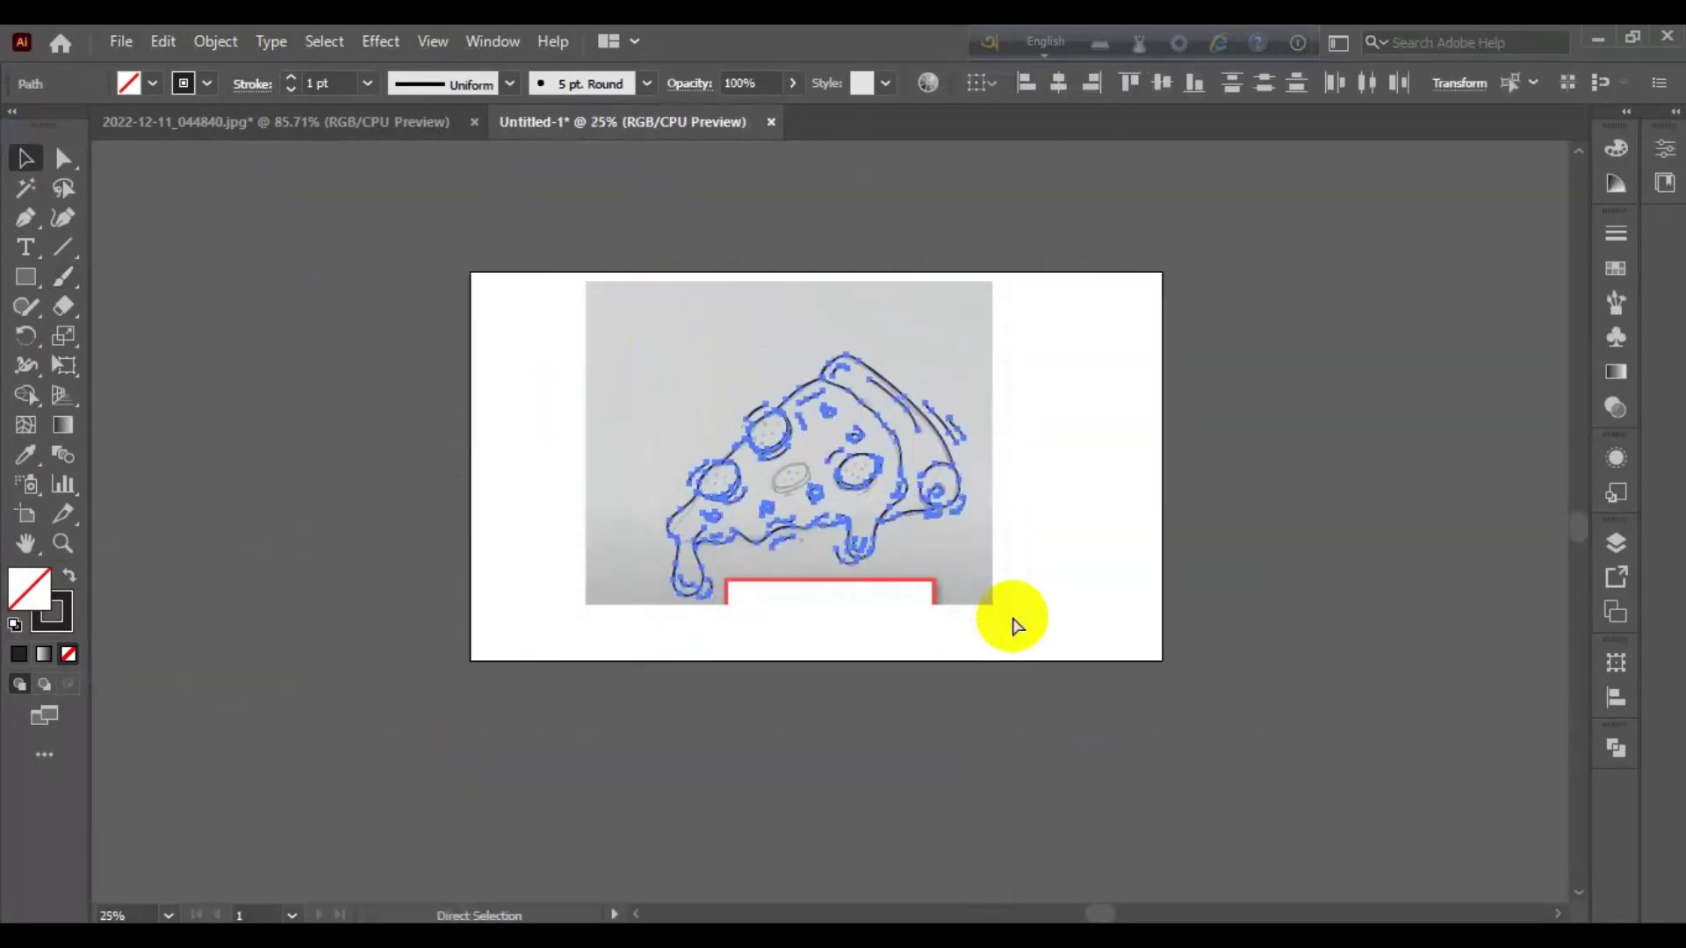
{"action": "left_click", "coordinate": [216, 42]}
{"action": "left_click", "coordinate": [299, 351]}
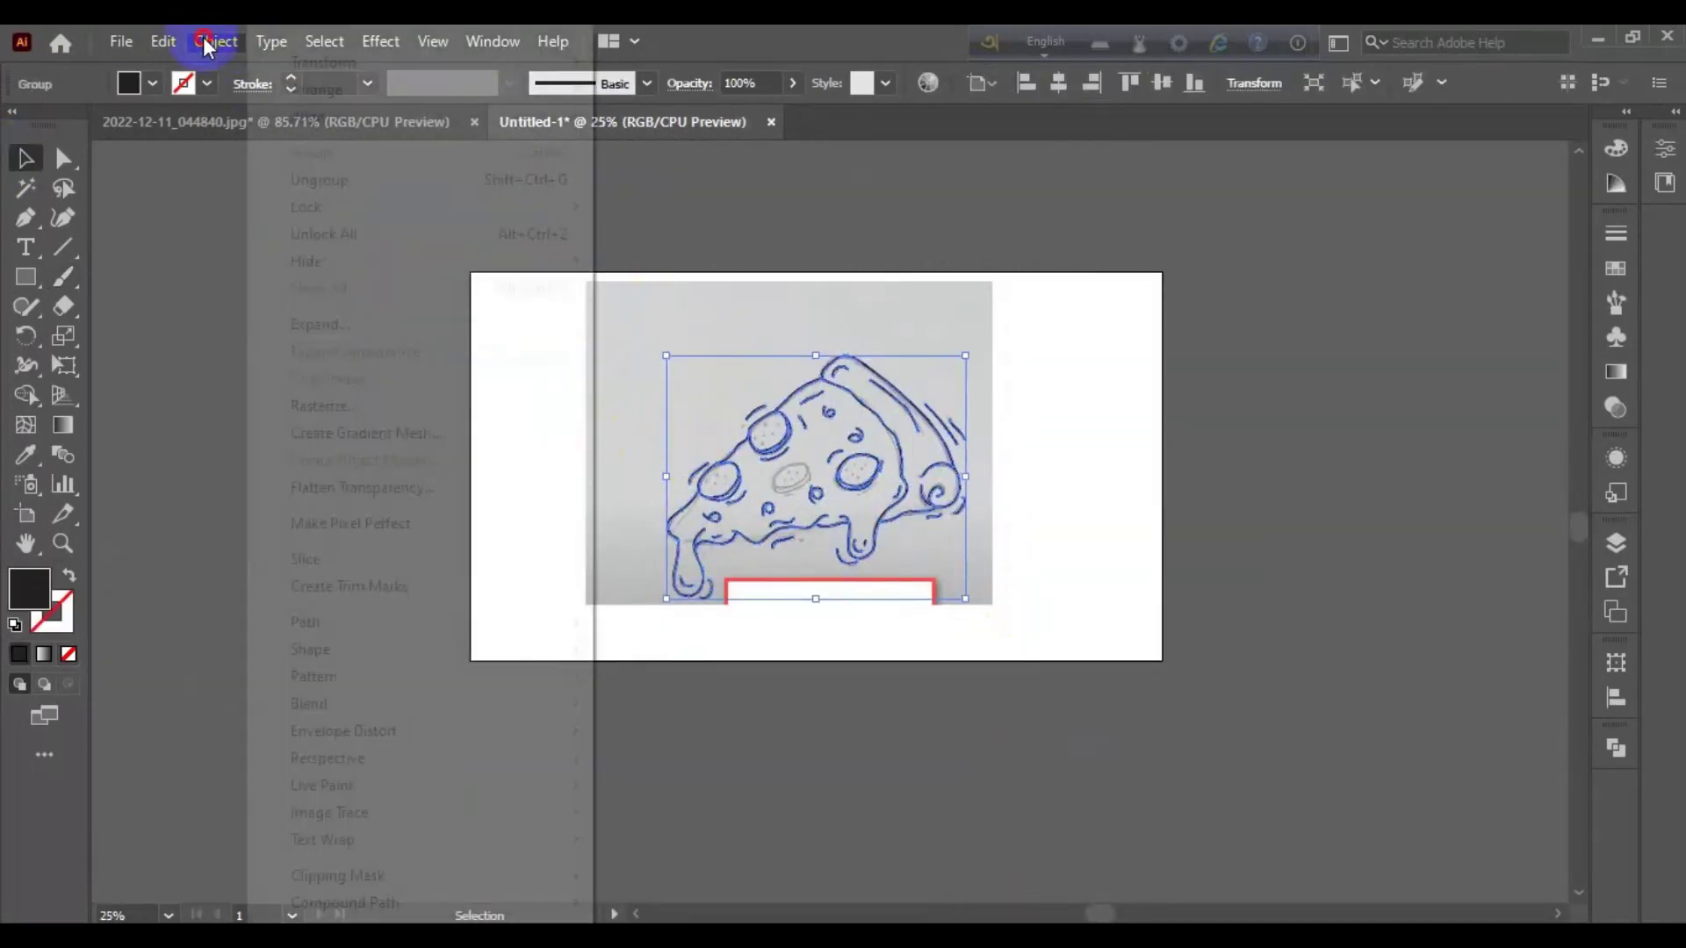
{"action": "left_click", "coordinate": [576, 552]}
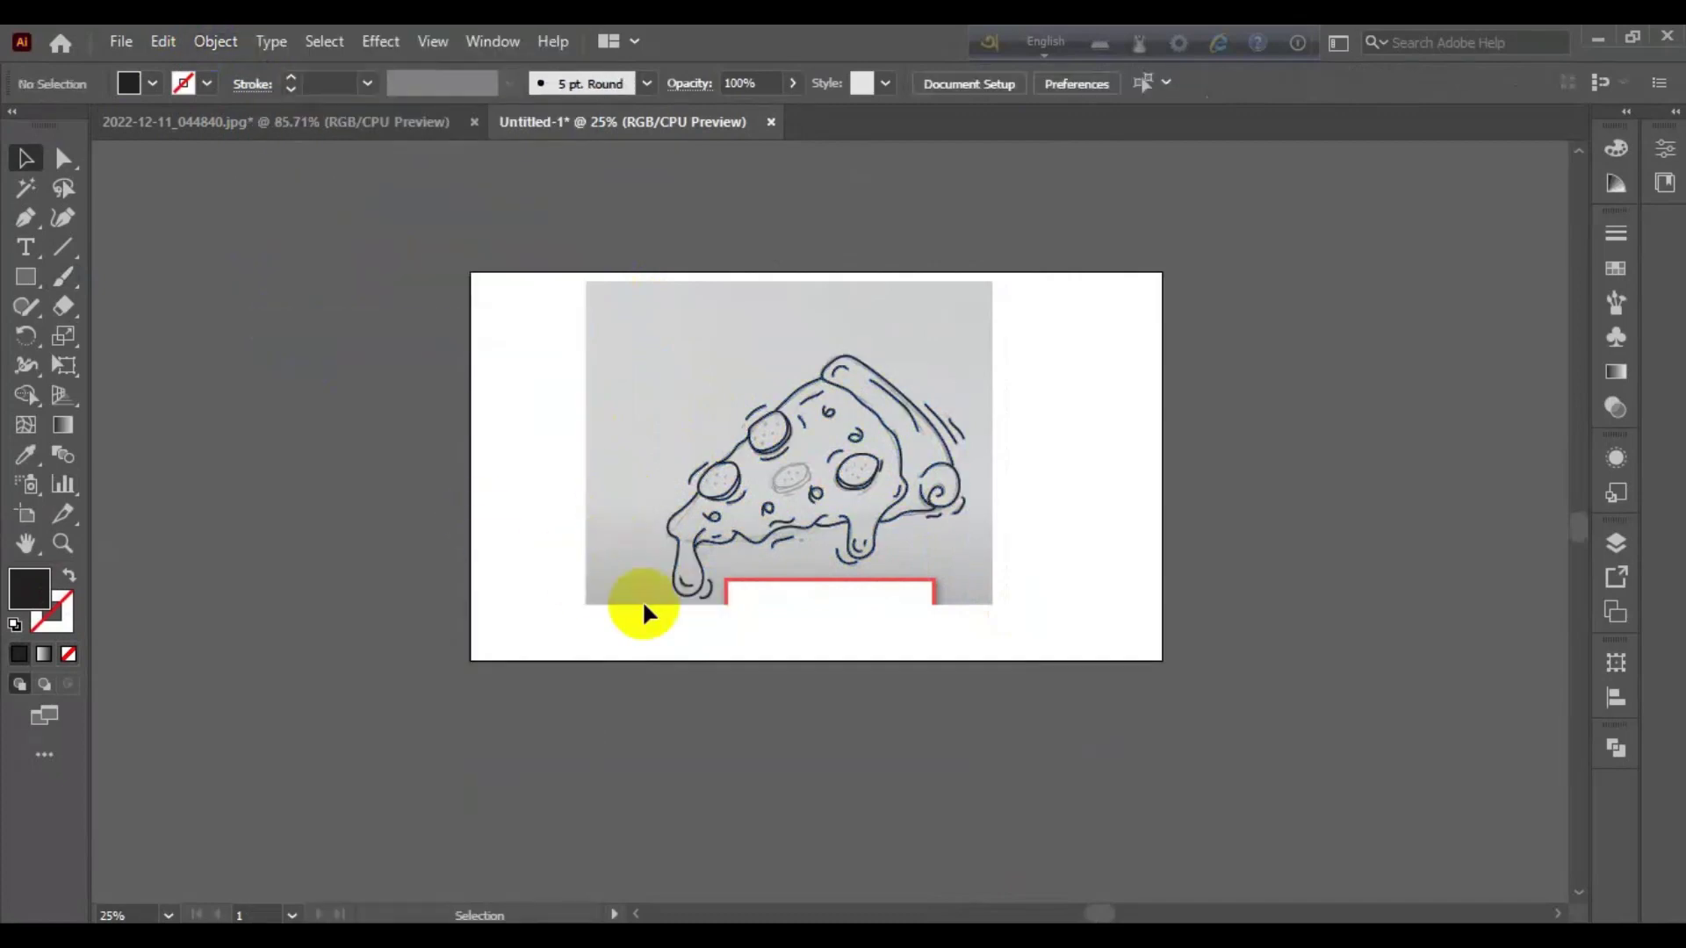
{"action": "scroll", "coordinate": [799, 492], "scroll_direction": "up", "scroll_amount": 2}
{"action": "scroll", "coordinate": [800, 492], "scroll_direction": "up", "scroll_amount": 1}
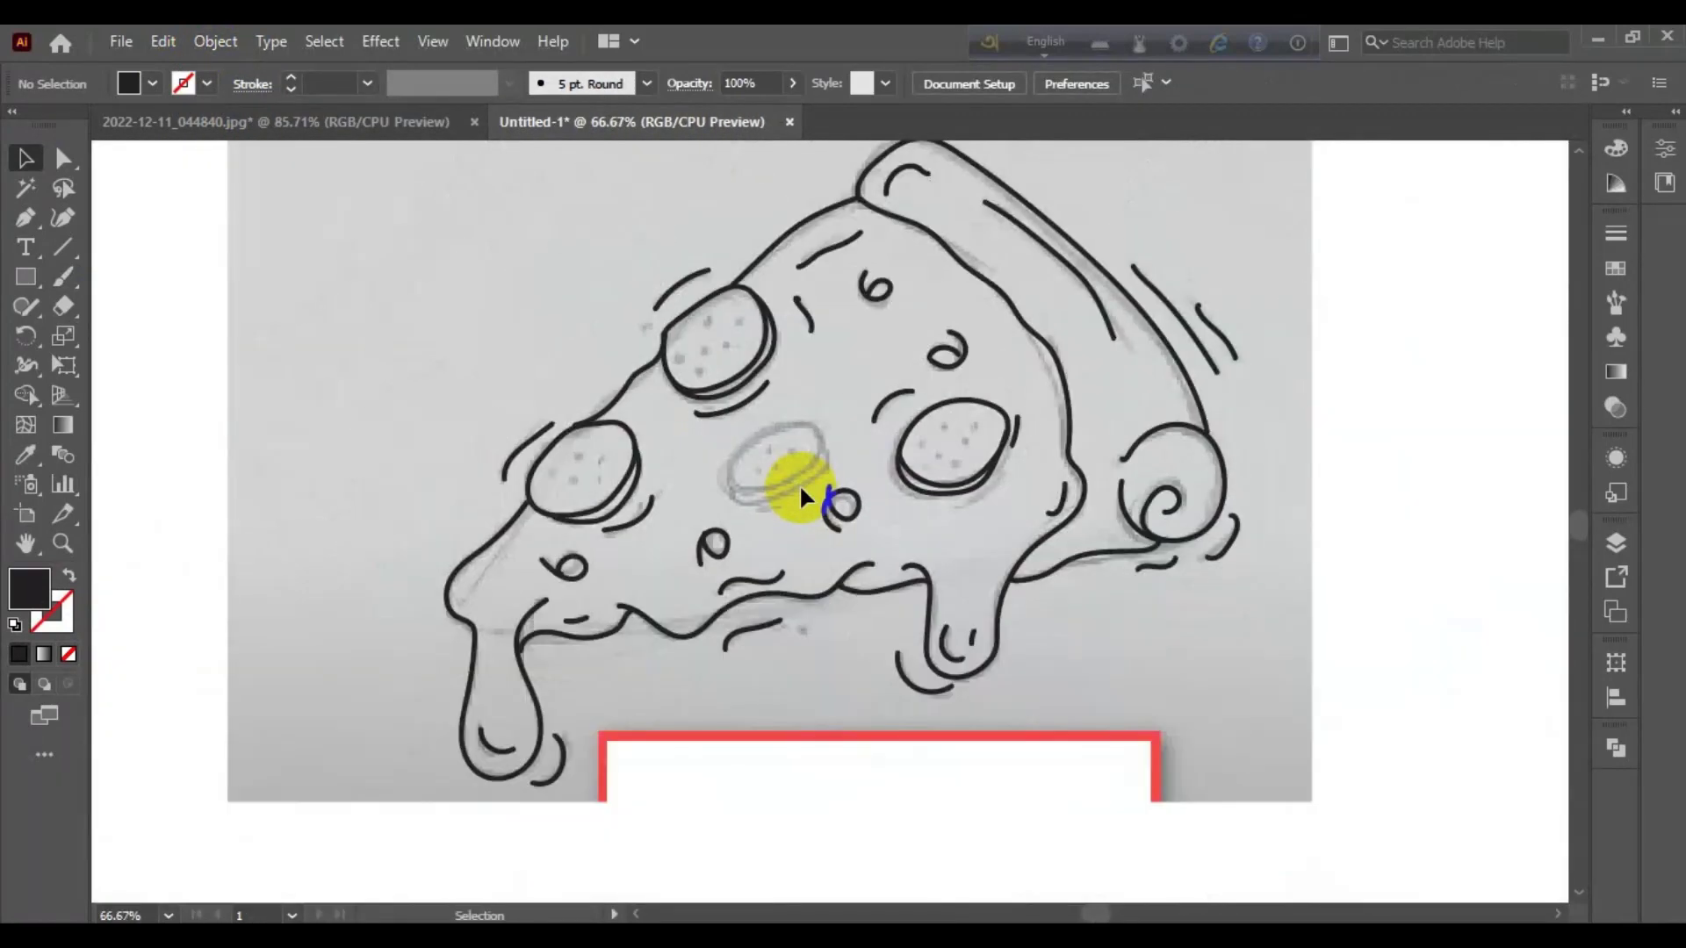
Step: Outline the centre pepperoni with the Paintbrush (B), redrawing after undone attempts
{"action": "key", "text": "b"}
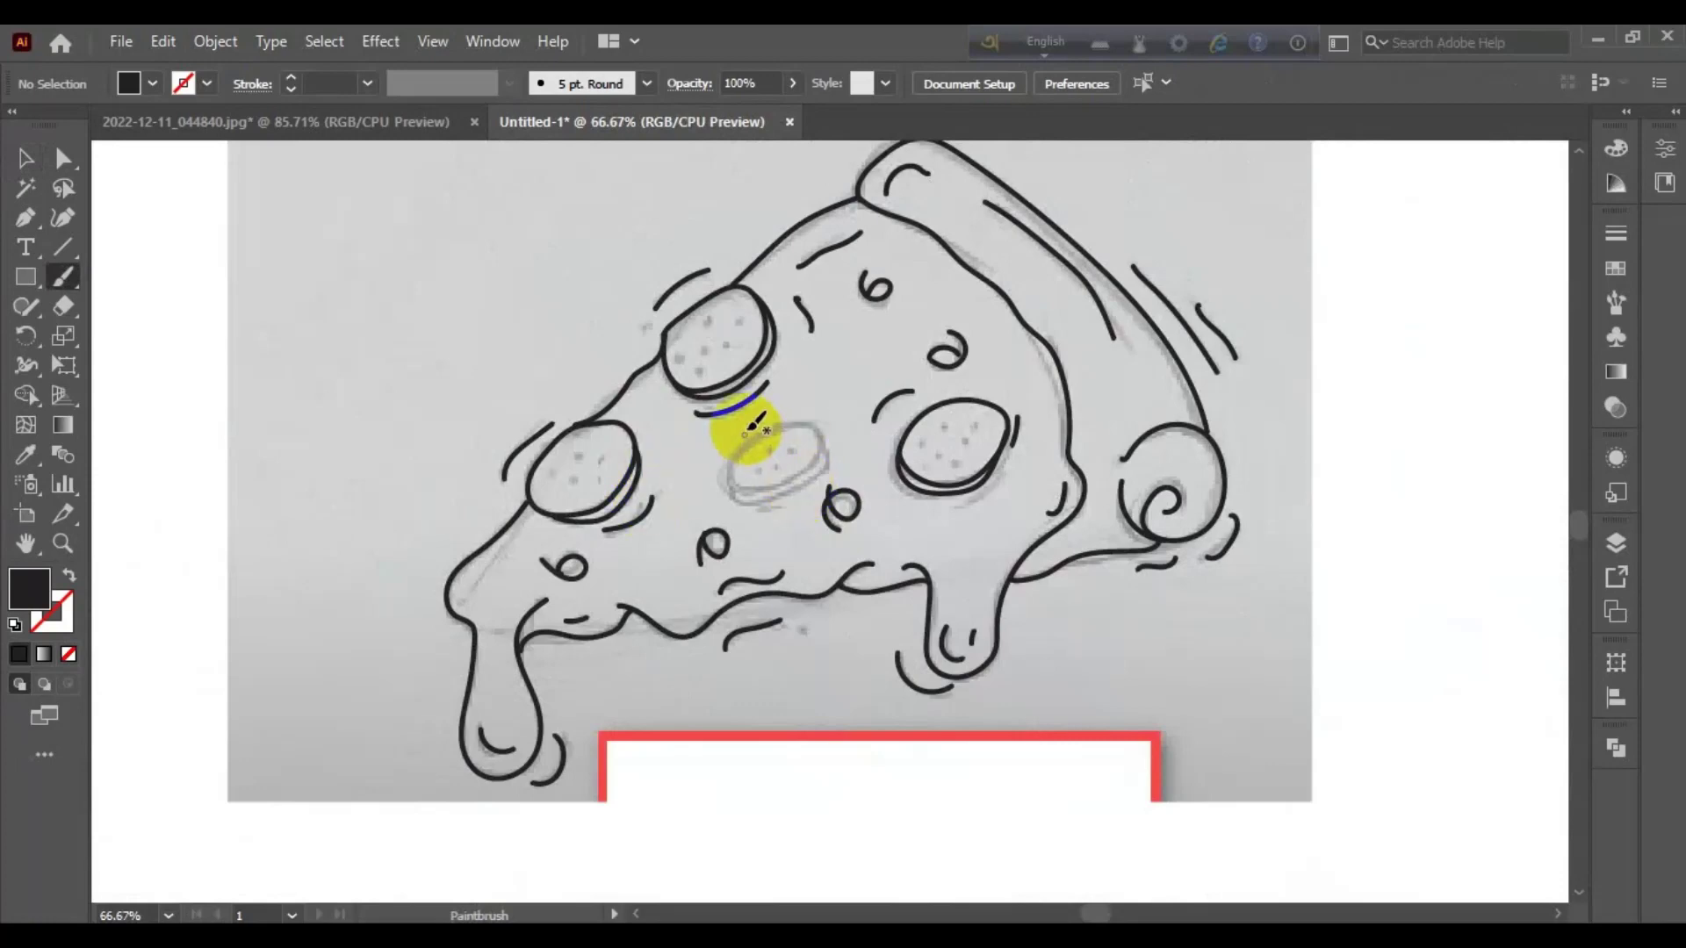
{"action": "left_click_drag", "start_coordinate": [738, 458], "coordinate": [749, 448]}
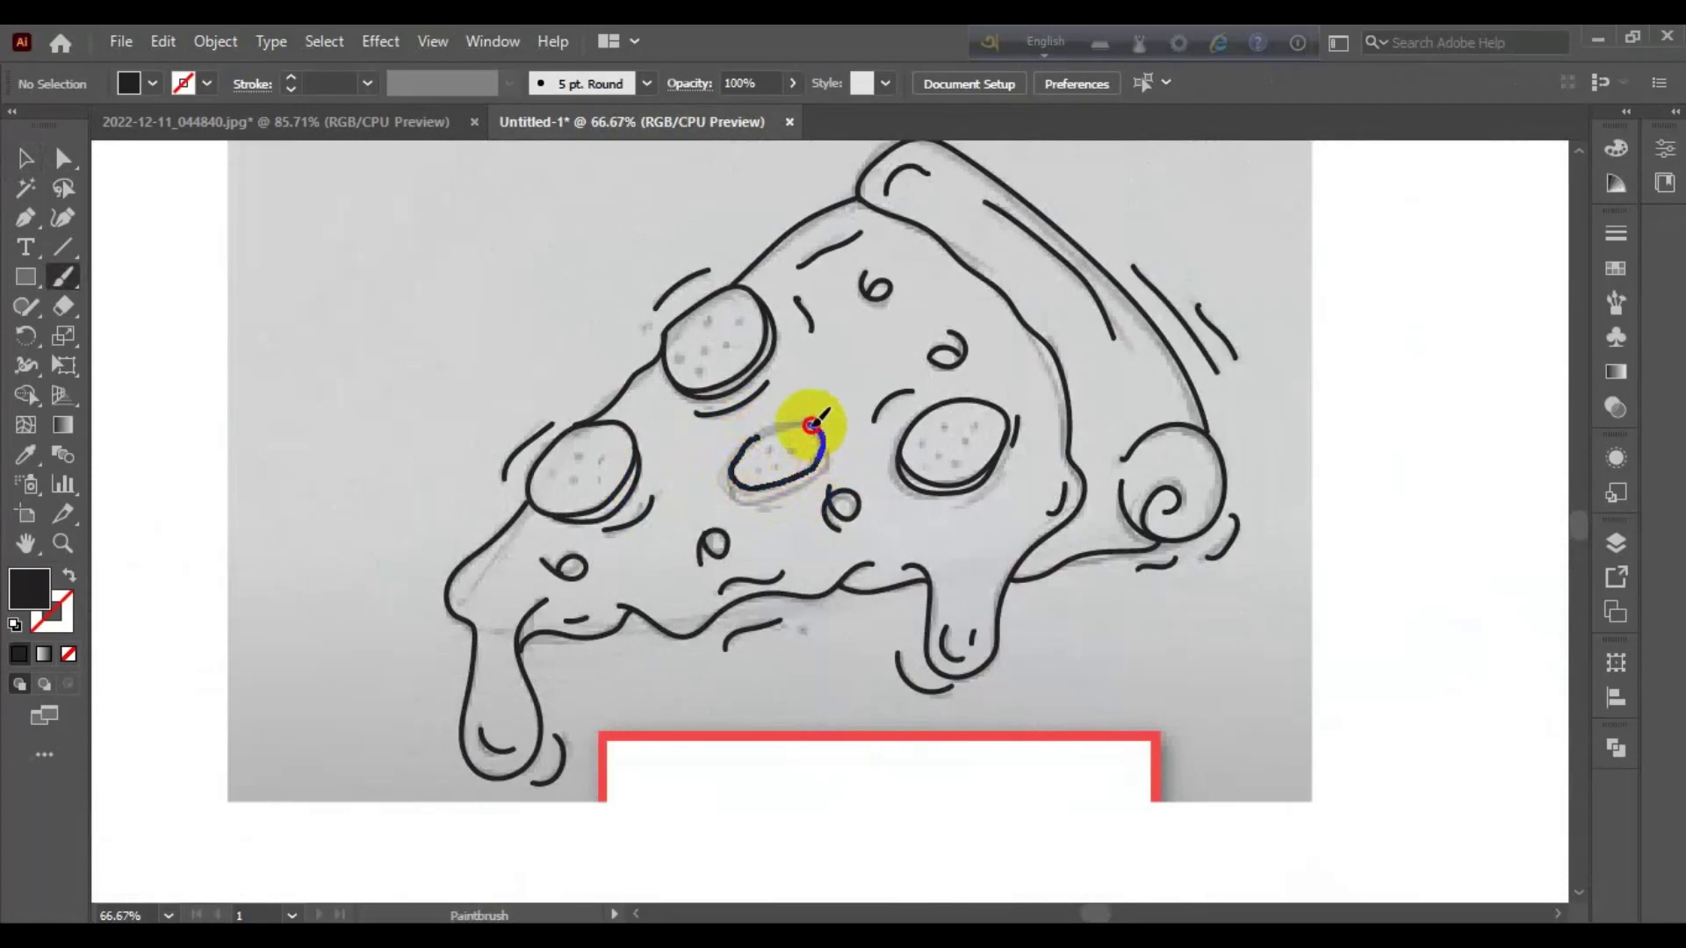
{"action": "key", "text": "ctrl+z"}
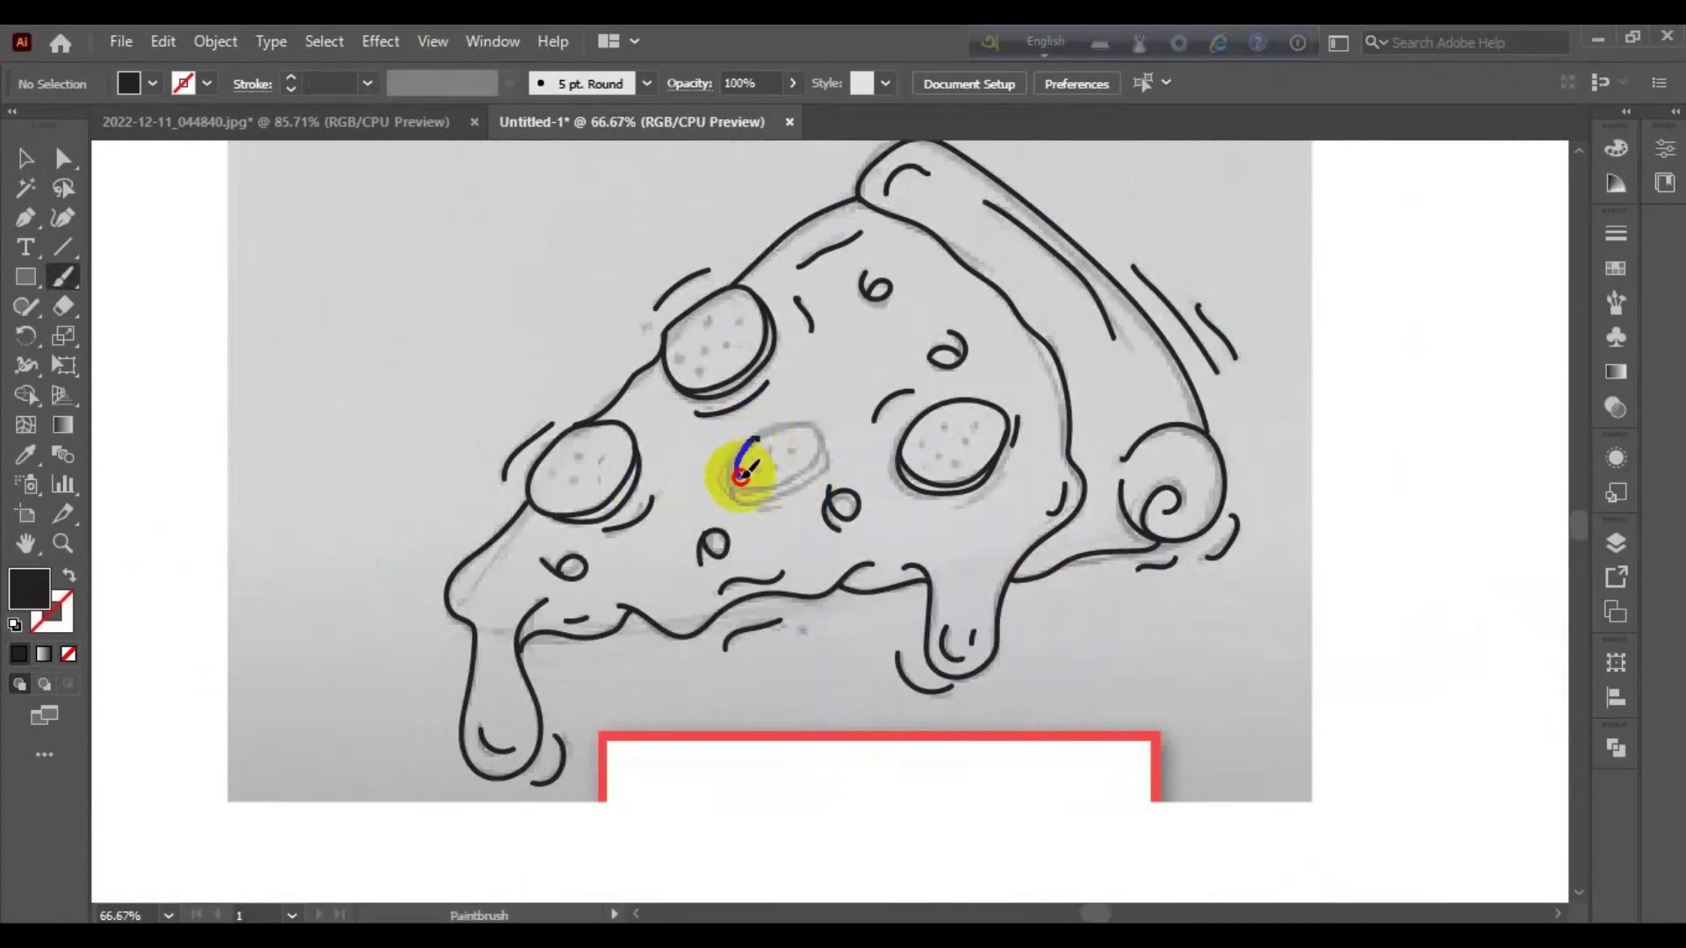
{"action": "mouse_move", "coordinate": [742, 474]}
{"action": "left_mouse_down"}
{"action": "mouse_move", "coordinate": [746, 452]}
{"action": "mouse_move", "coordinate": [781, 481]}
{"action": "mouse_move", "coordinate": [798, 425]}
{"action": "mouse_move", "coordinate": [738, 449]}
{"action": "mouse_move", "coordinate": [702, 436]}
{"action": "mouse_move", "coordinate": [790, 417]}
{"action": "mouse_move", "coordinate": [784, 461]}
{"action": "left_mouse_up"}
{"action": "key", "text": "ctrl+z"}
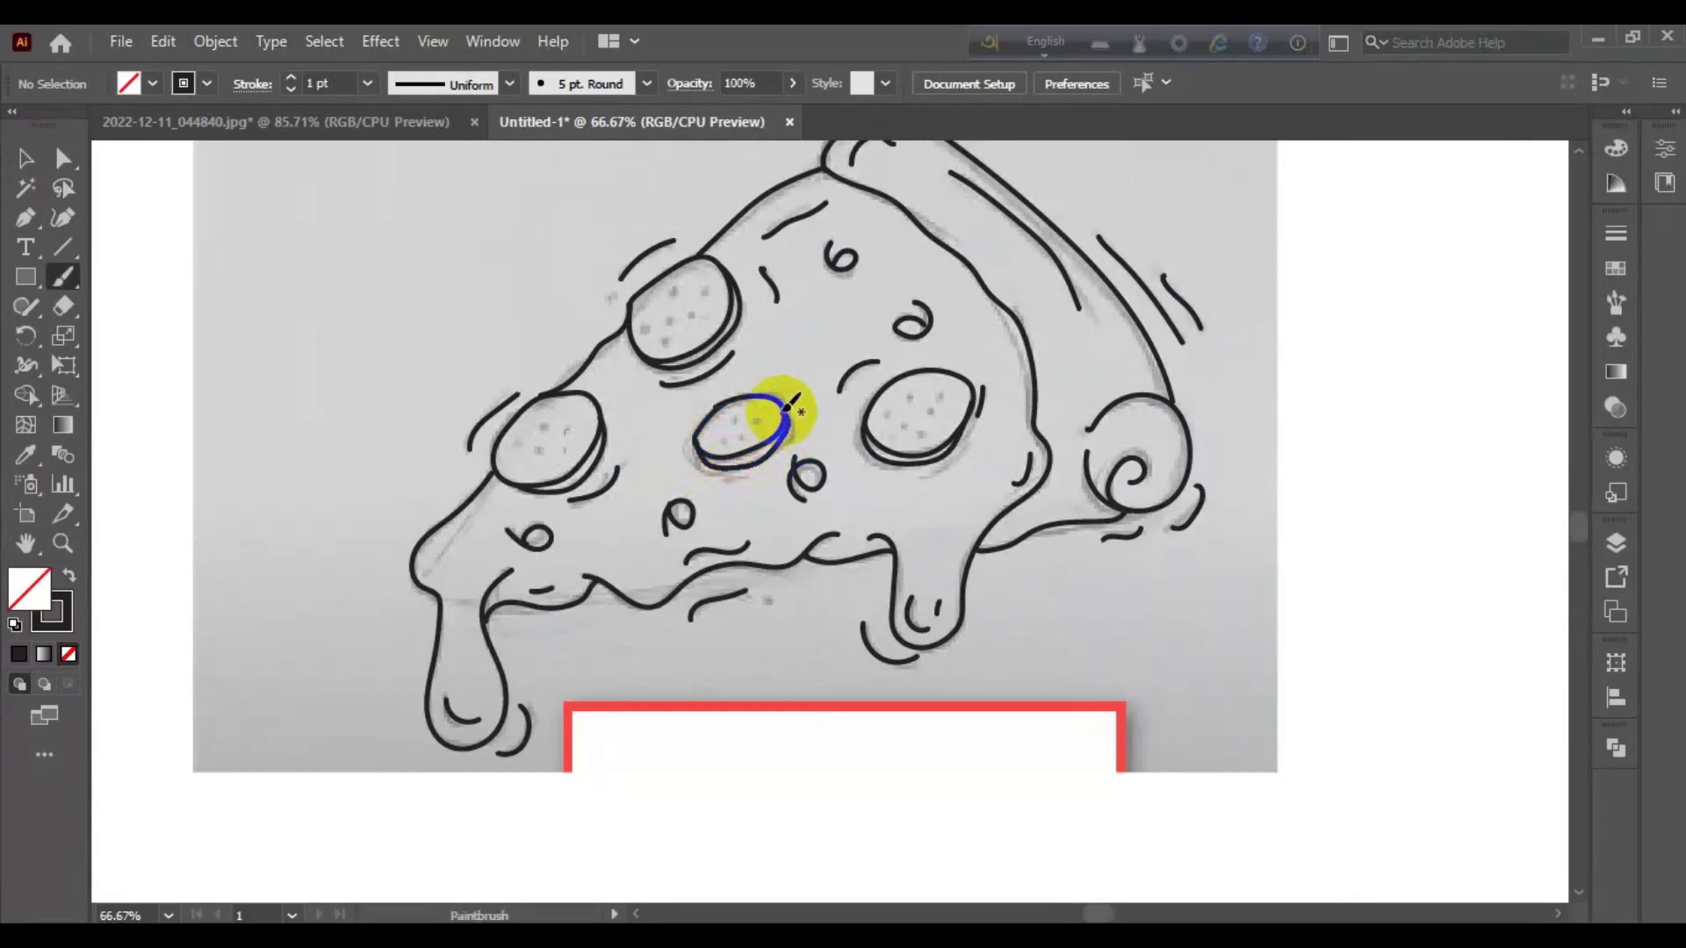
{"action": "key", "text": "b"}
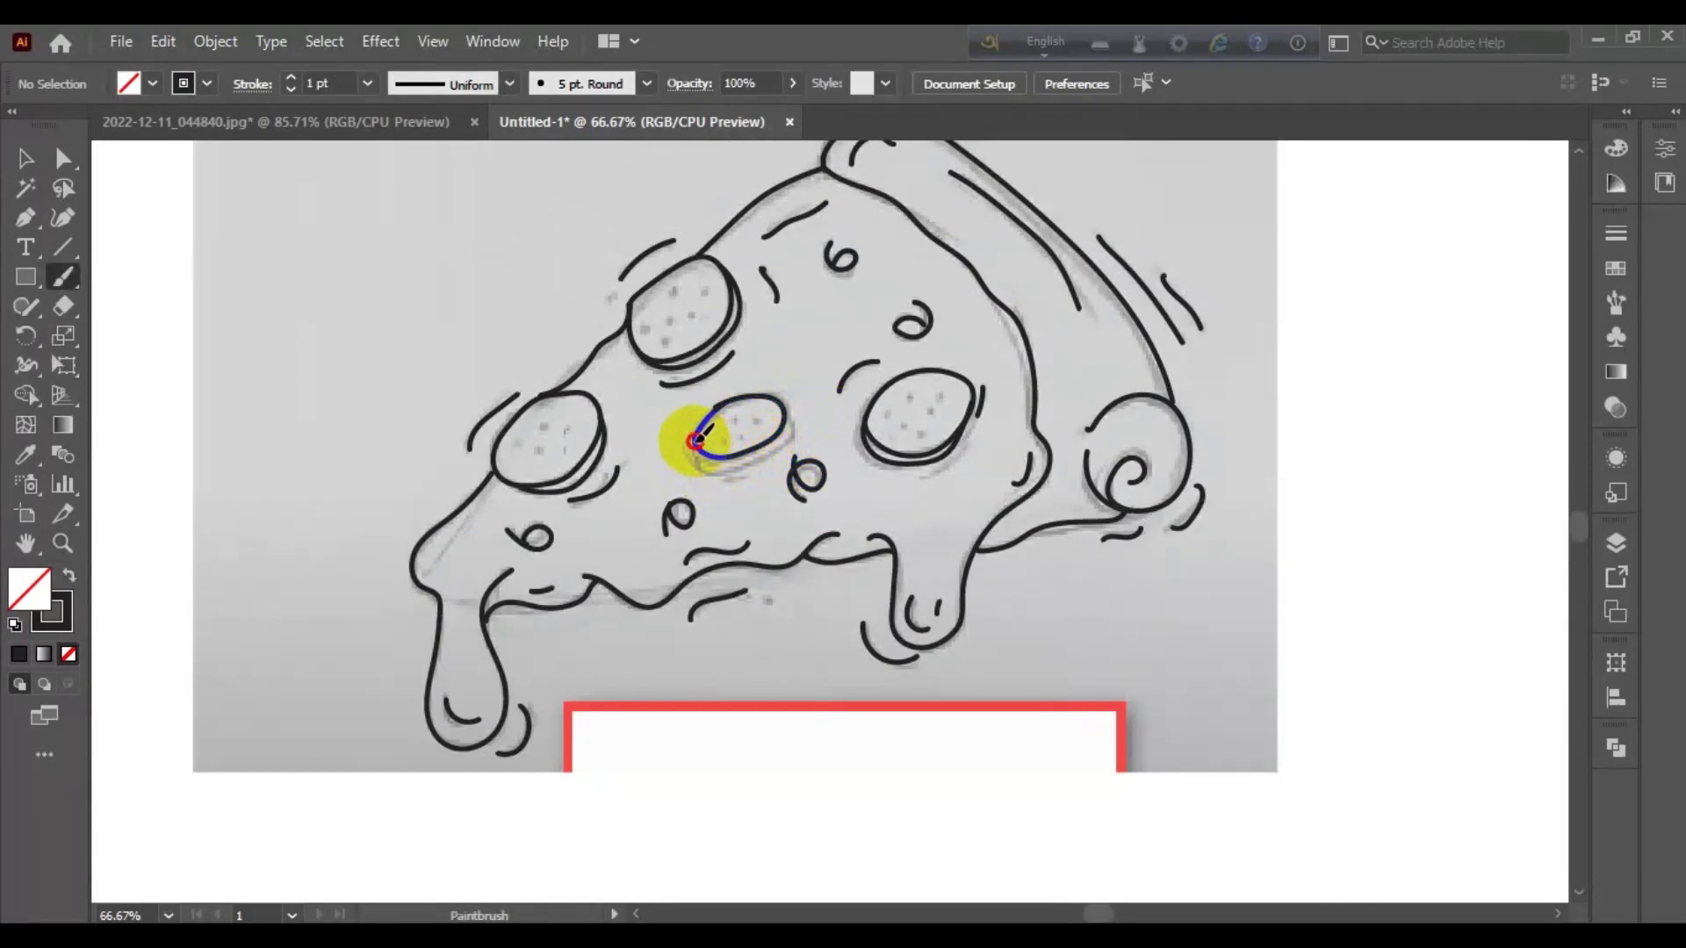
{"action": "mouse_move", "coordinate": [711, 466]}
{"action": "left_mouse_down"}
{"action": "mouse_move", "coordinate": [782, 438]}
{"action": "mouse_move", "coordinate": [779, 526]}
{"action": "mouse_move", "coordinate": [761, 446]}
{"action": "left_mouse_up"}
{"action": "scroll", "coordinate": [744, 442], "scroll_direction": "down", "scroll_amount": 4}
Step: Group, expand and Pathfinder-unite the selected pizza line art into one shape
{"action": "left_click_drag", "start_coordinate": [540, 236], "coordinate": [813, 509]}
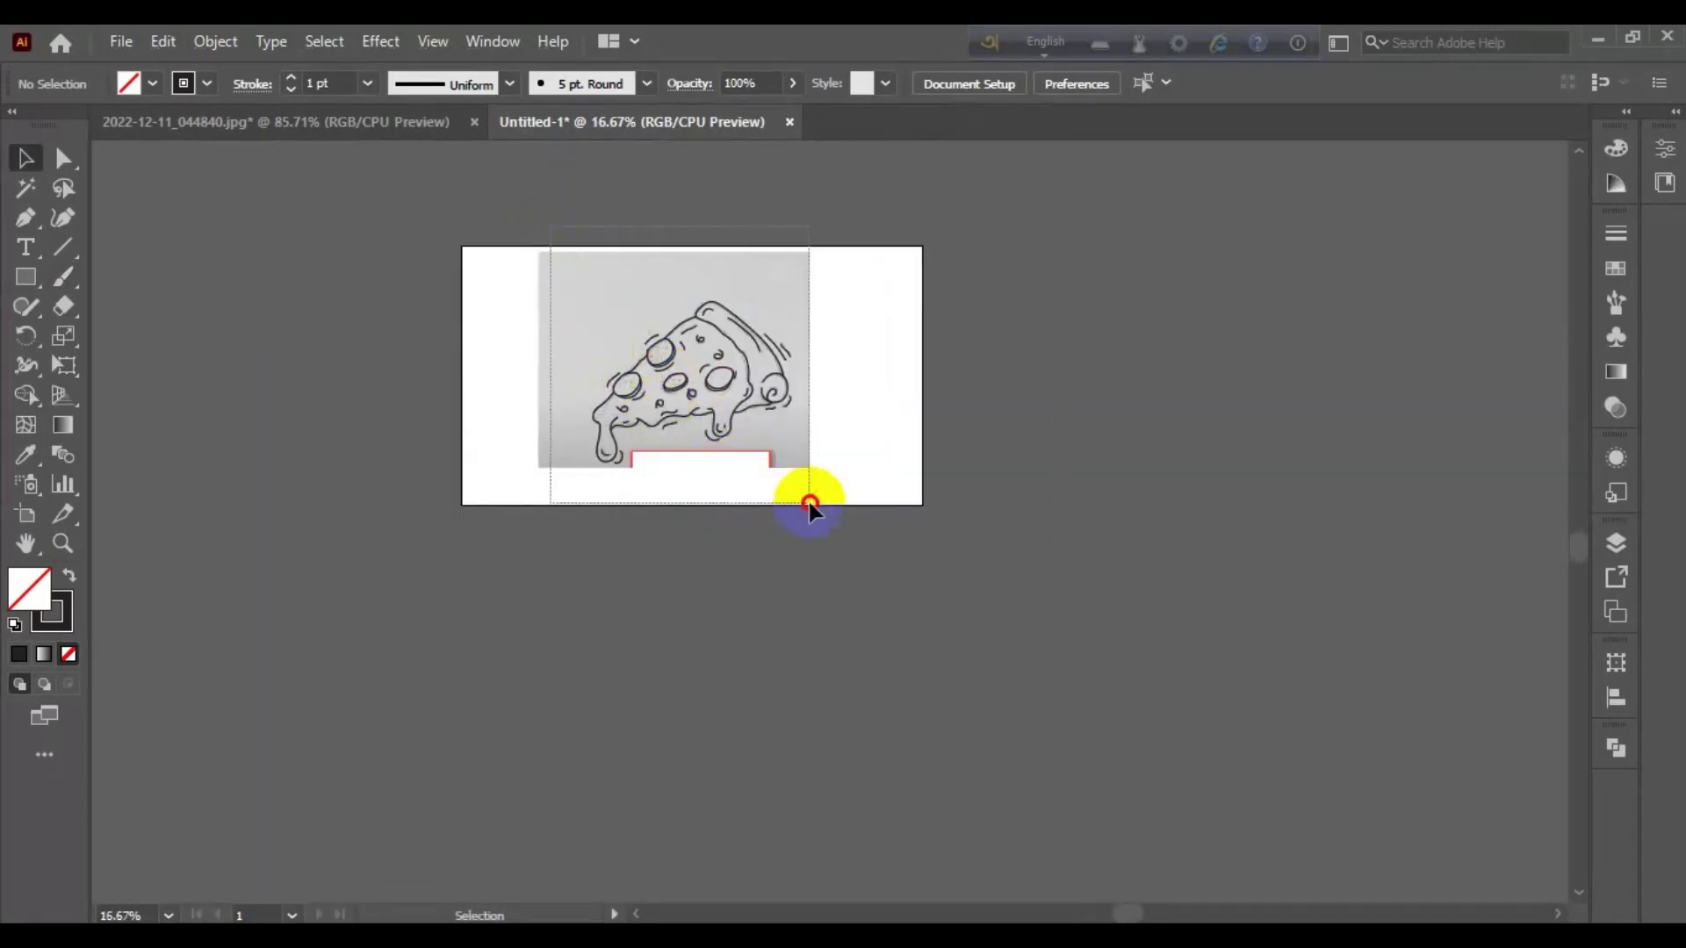
{"action": "left_click", "coordinate": [215, 41]}
{"action": "left_click", "coordinate": [272, 152]}
{"action": "left_click", "coordinate": [215, 41]}
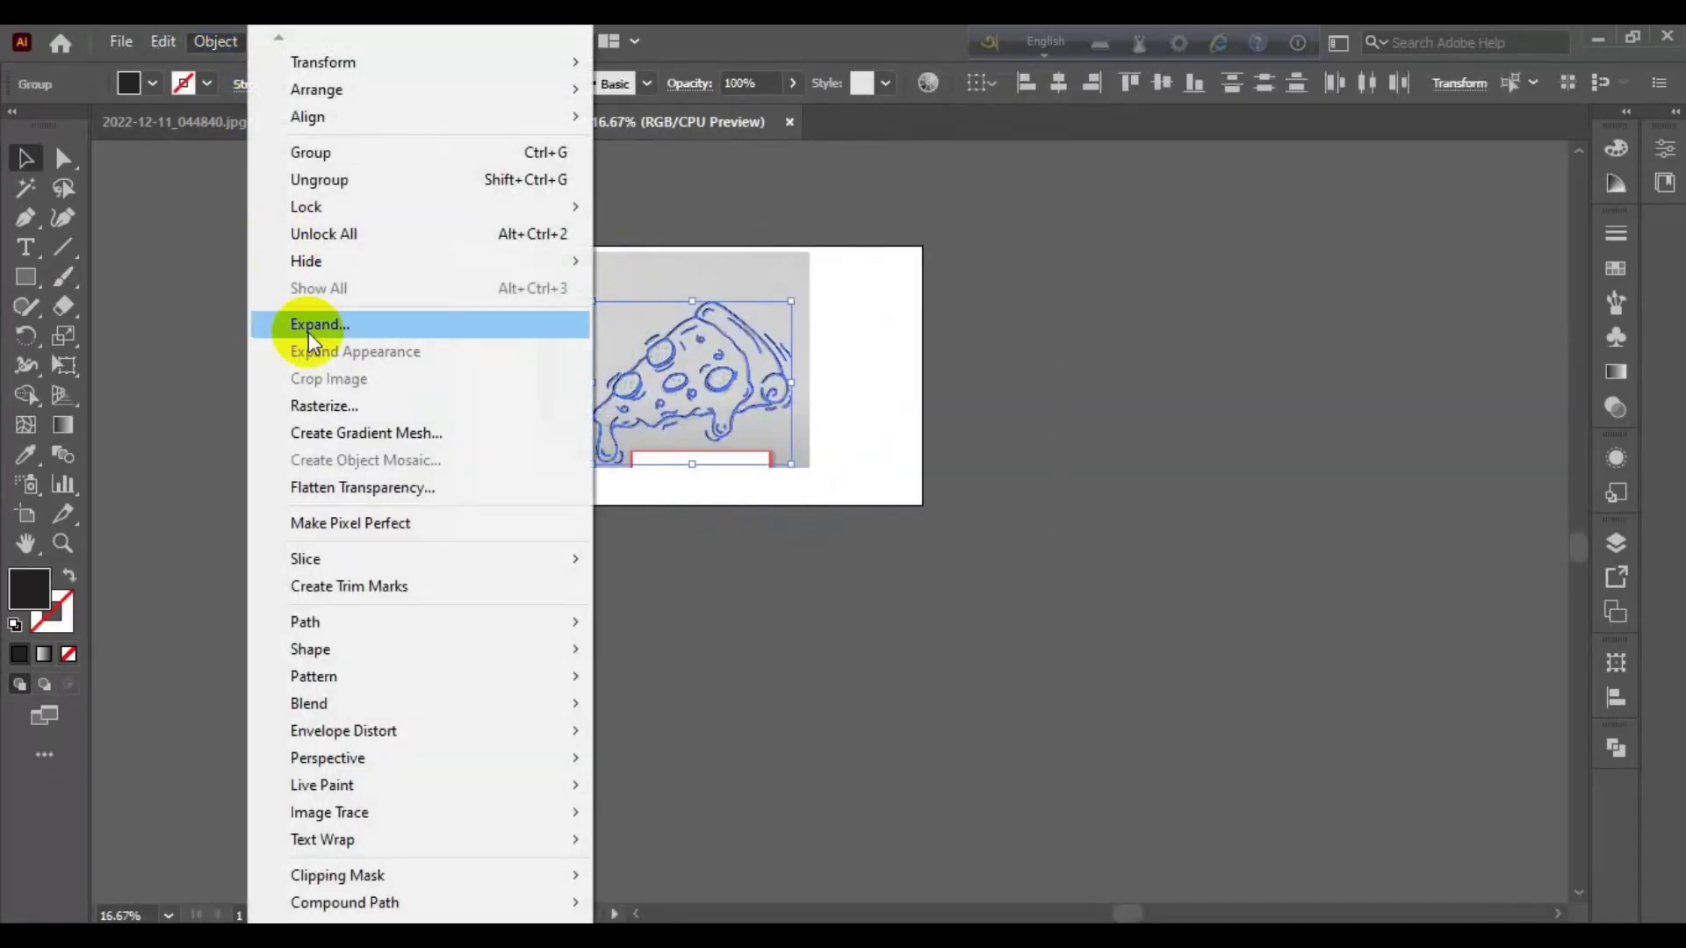
{"action": "left_click", "coordinate": [314, 324]}
{"action": "left_click", "coordinate": [1616, 748]}
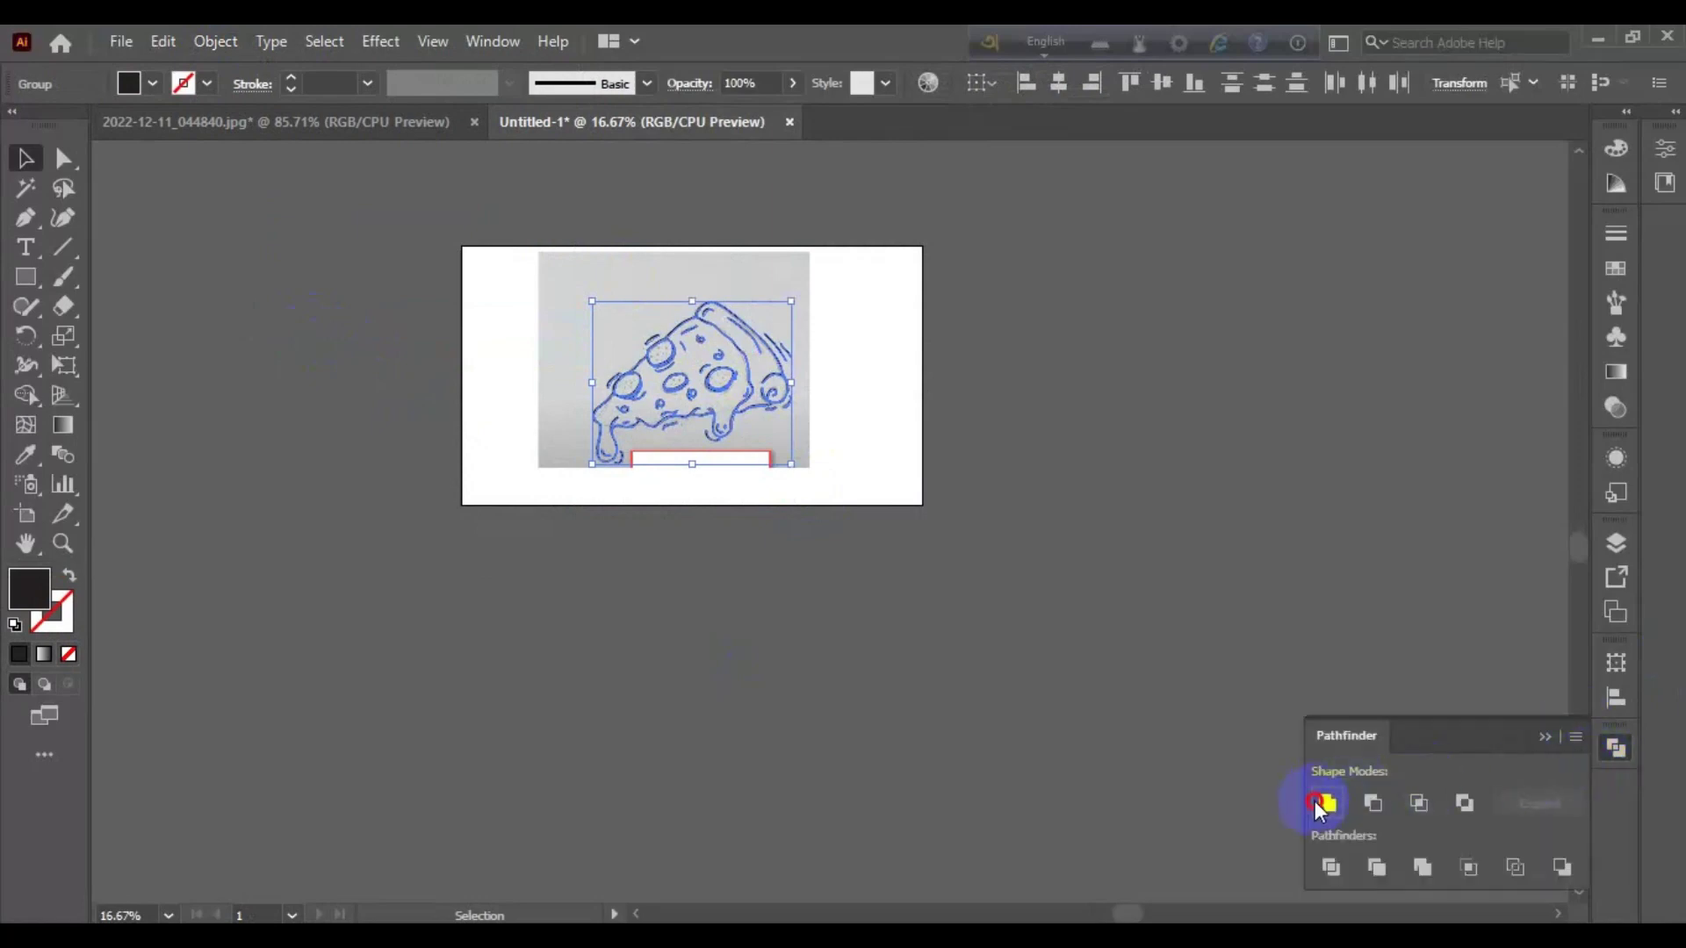
{"action": "left_click", "coordinate": [783, 532]}
Step: Move the reference sketch off the artboard to the right and reselect the line art
{"action": "scroll", "coordinate": [733, 391], "scroll_direction": "up", "scroll_amount": 2}
{"action": "scroll", "coordinate": [756, 474], "scroll_direction": "up", "scroll_amount": 1}
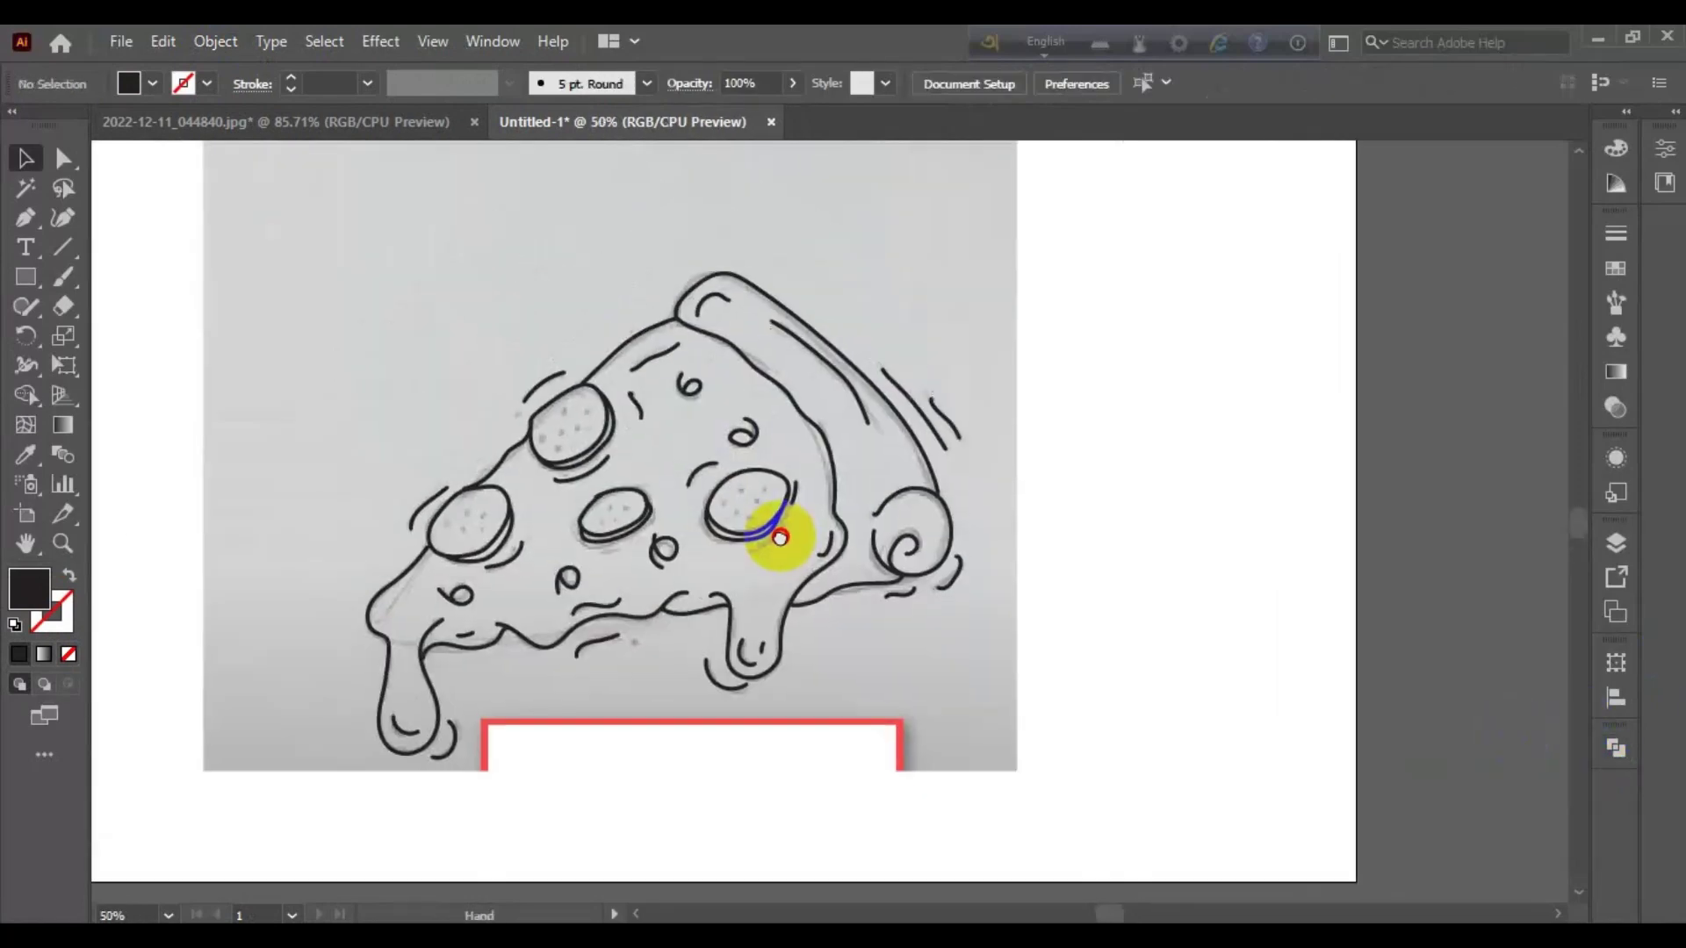
{"action": "scroll", "coordinate": [778, 536], "scroll_direction": "down", "scroll_amount": 1}
{"action": "left_click", "coordinate": [768, 536]}
{"action": "left_click_drag", "start_coordinate": [742, 482], "coordinate": [1457, 349]}
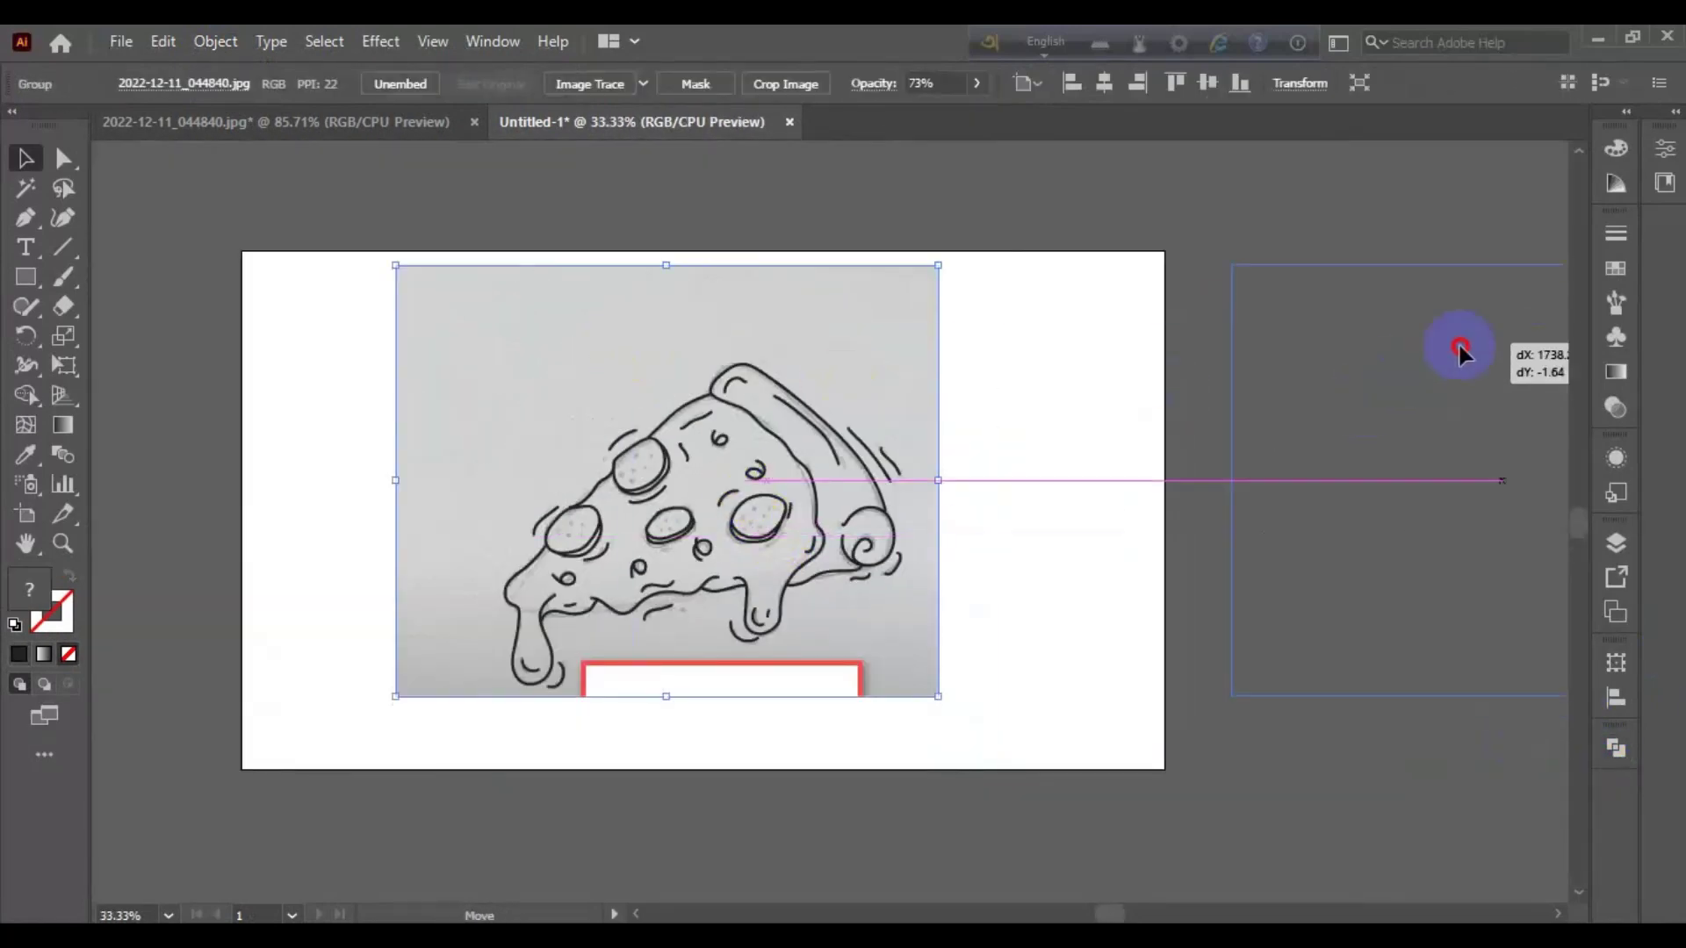
{"action": "left_click", "coordinate": [1148, 391]}
{"action": "scroll", "coordinate": [545, 510], "scroll_direction": "up", "scroll_amount": 1}
{"action": "scroll", "coordinate": [527, 498], "scroll_direction": "down", "scroll_amount": 1}
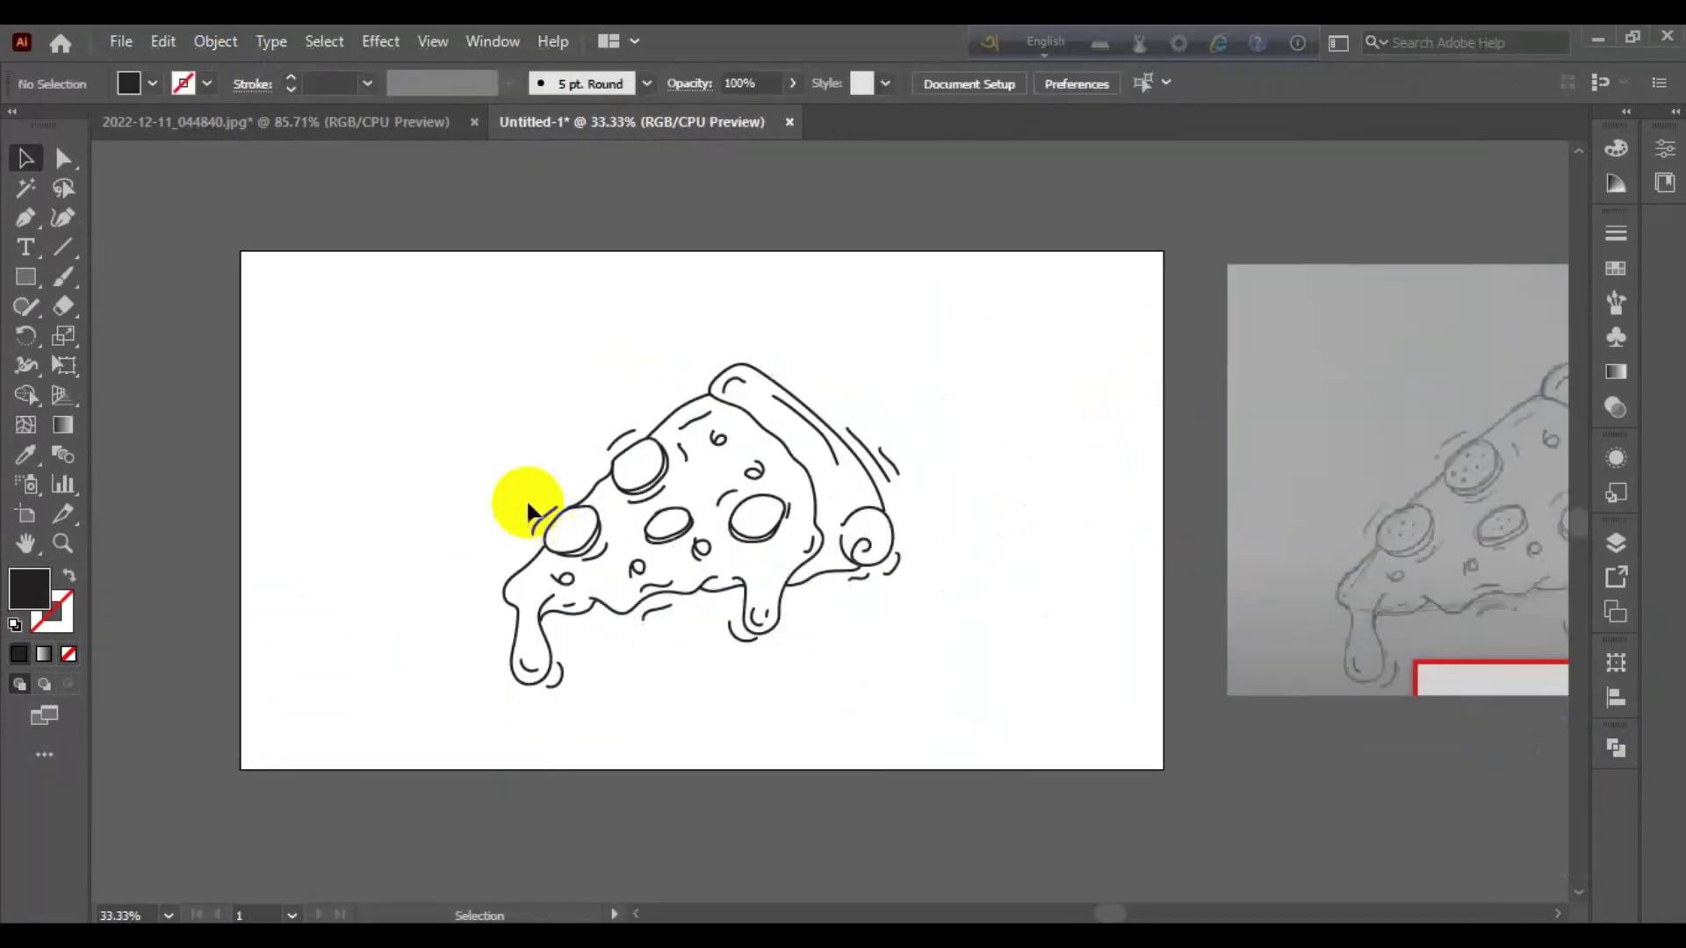
{"action": "left_click_drag", "start_coordinate": [363, 340], "coordinate": [931, 723]}
Step: Place the coloured pizza JPG from Desktop > New folder > New folder into the document
{"action": "left_click", "coordinate": [279, 443]}
{"action": "left_click", "coordinate": [121, 42]}
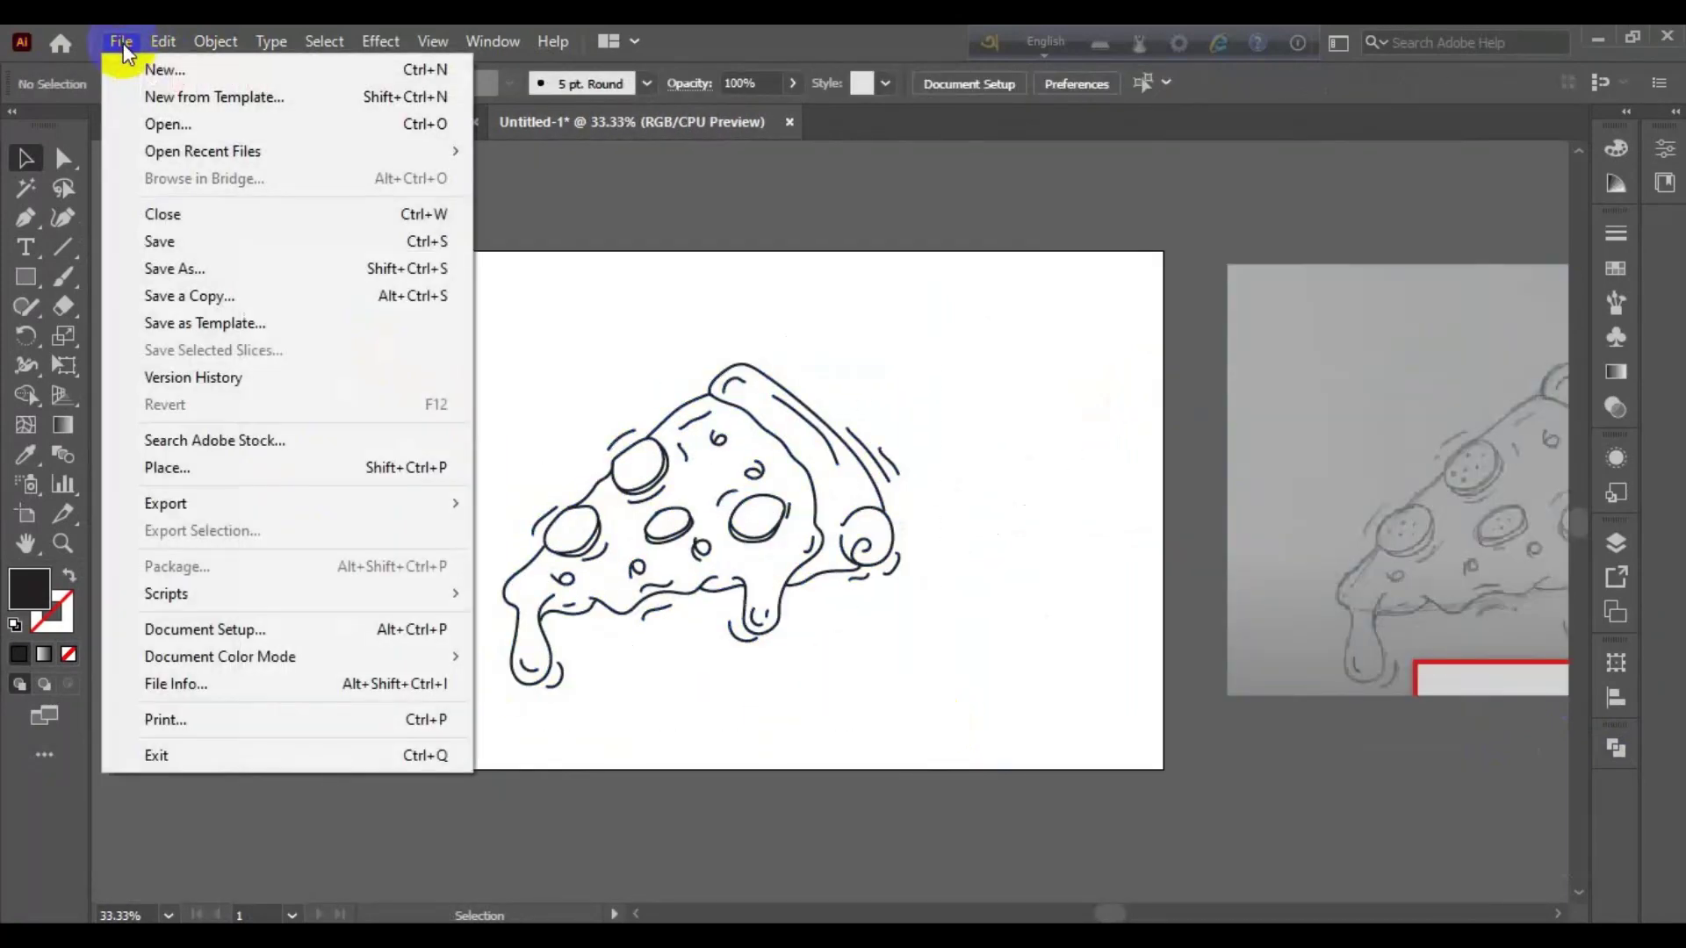
{"action": "left_click", "coordinate": [167, 437]}
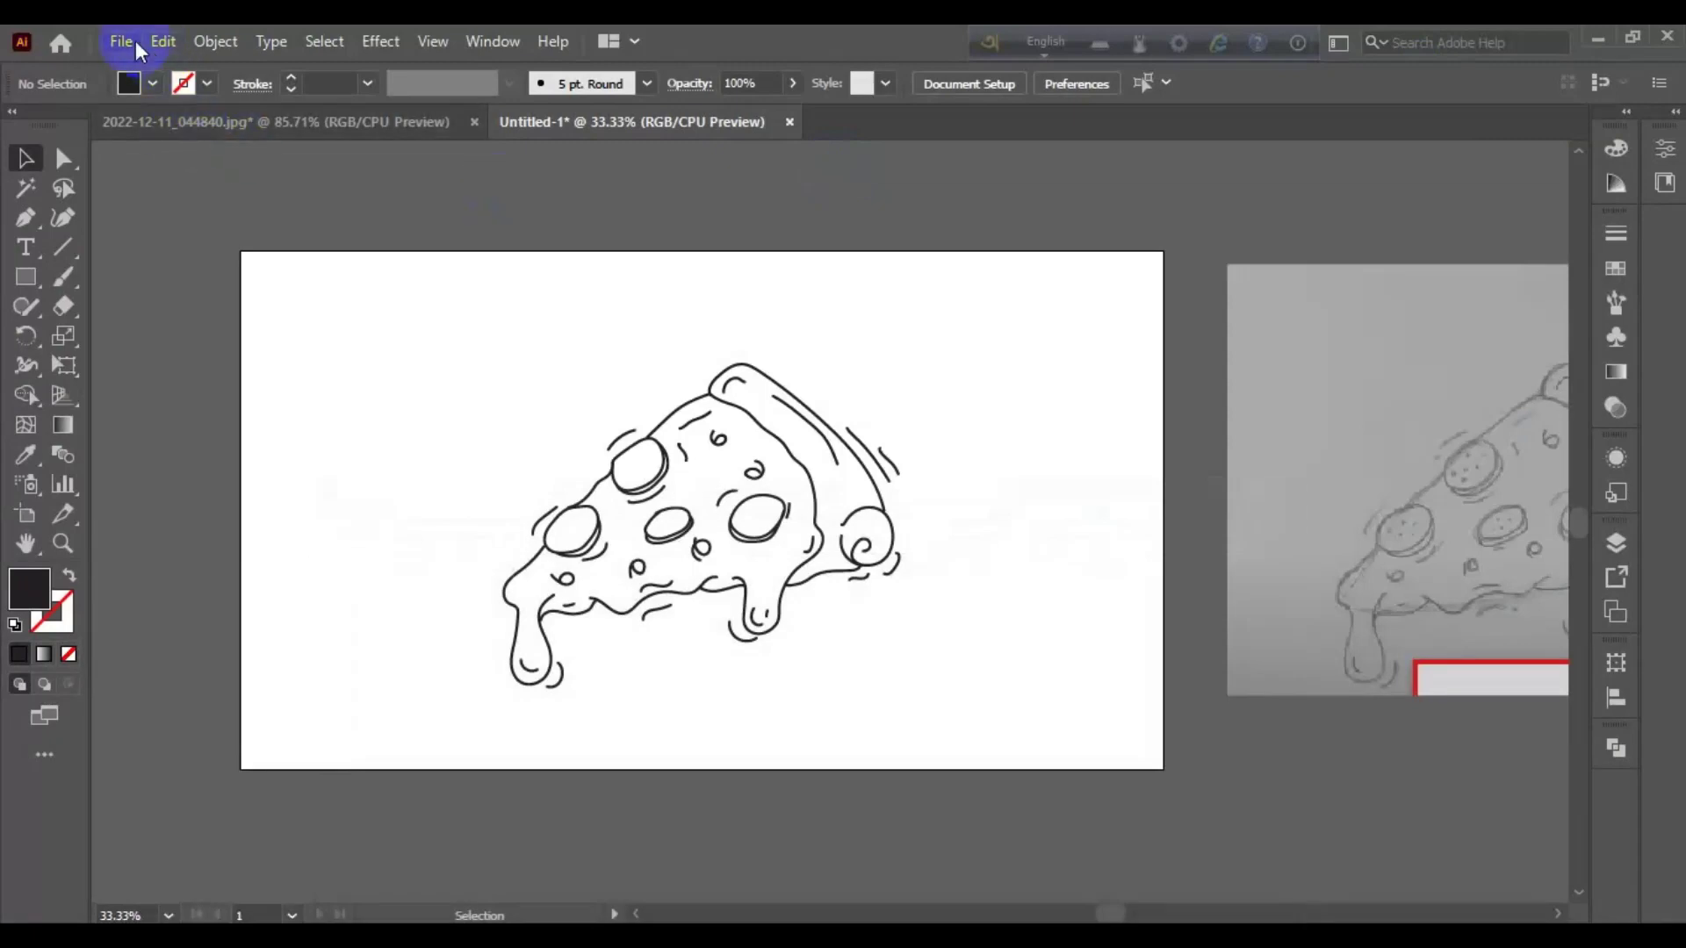
{"action": "left_click", "coordinate": [132, 41]}
{"action": "left_click", "coordinate": [176, 470]}
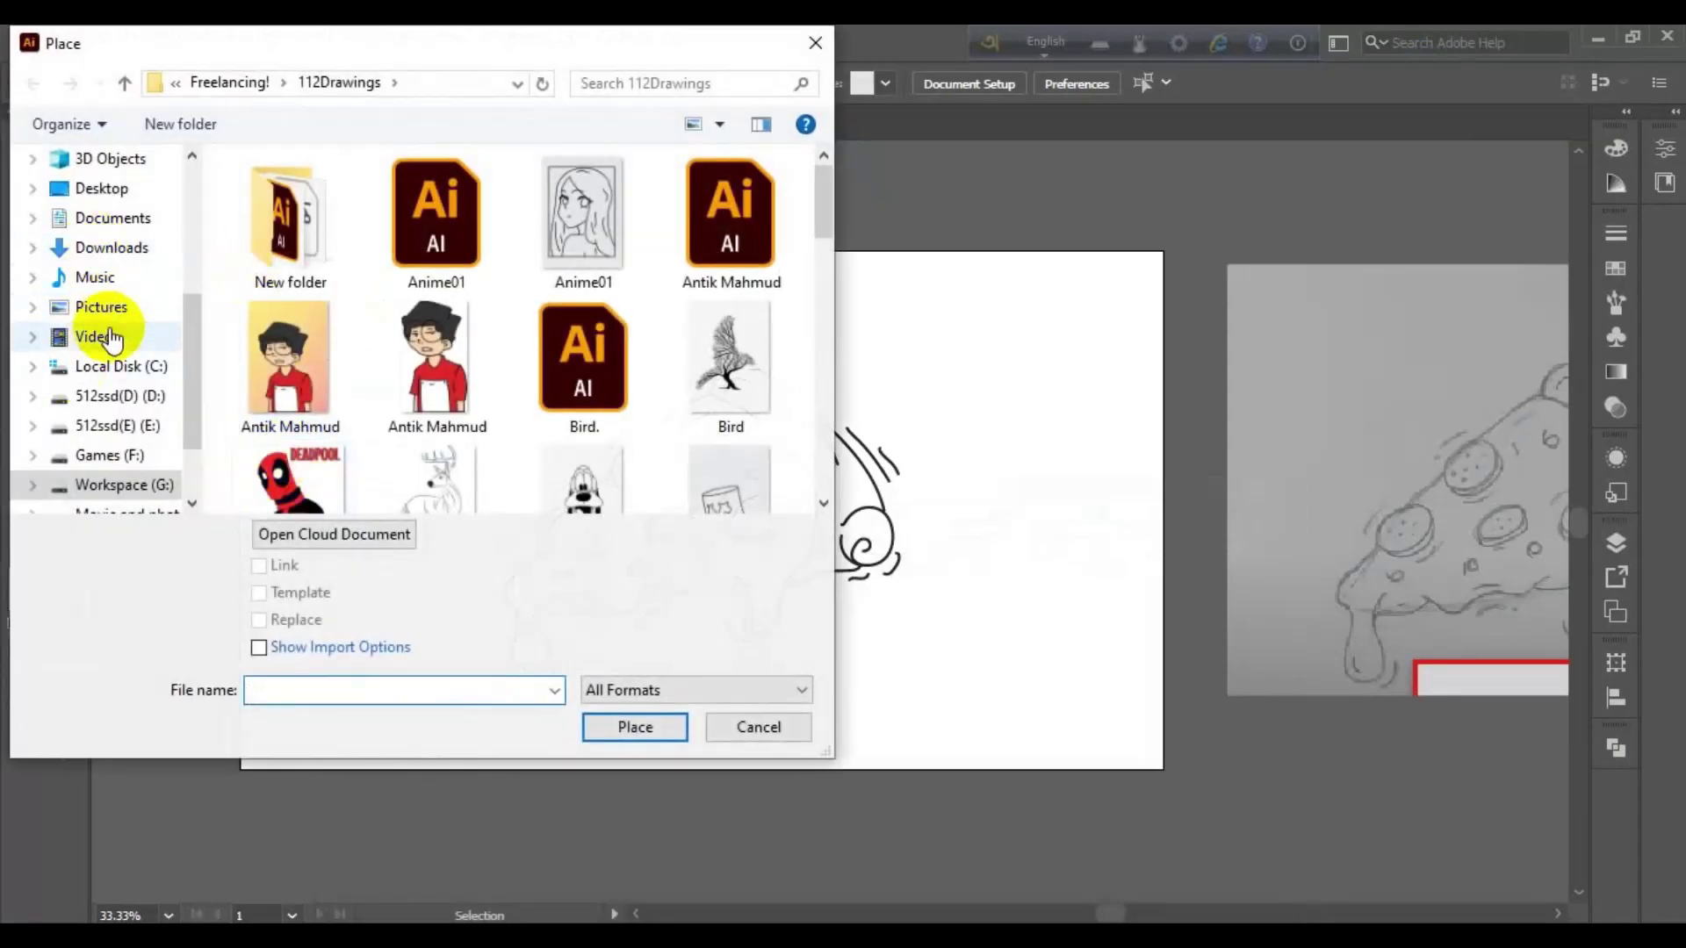
{"action": "left_click", "coordinate": [101, 188]}
{"action": "double_click", "coordinate": [308, 248]}
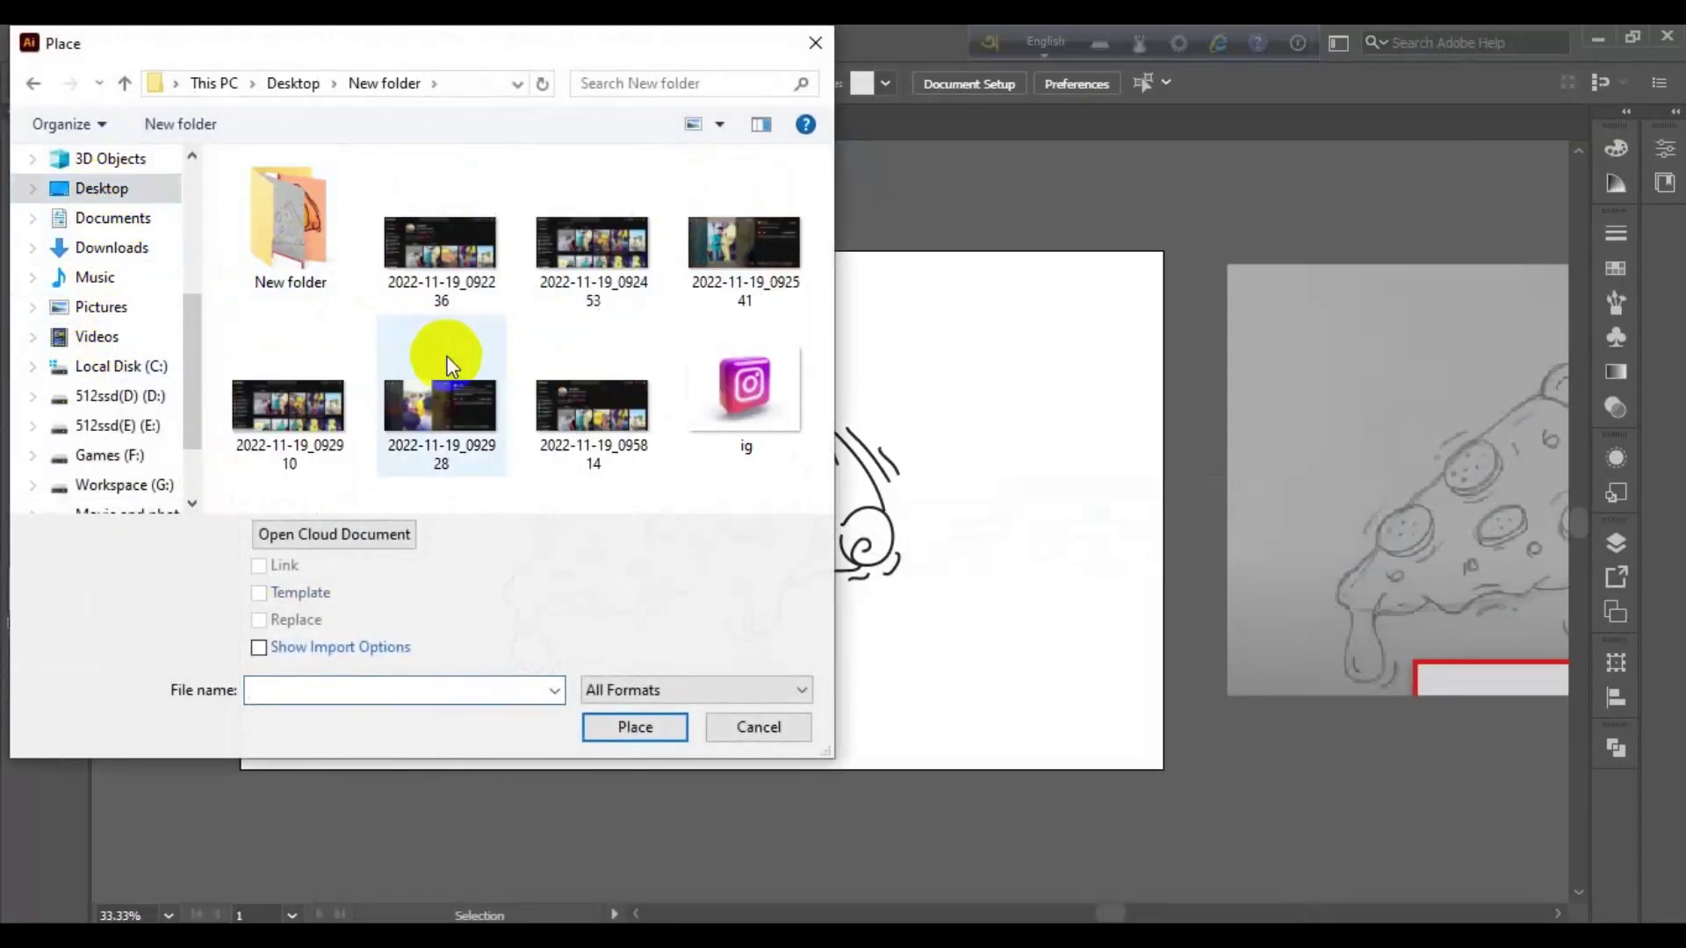
{"action": "double_click", "coordinate": [322, 254]}
{"action": "double_click", "coordinate": [580, 426]}
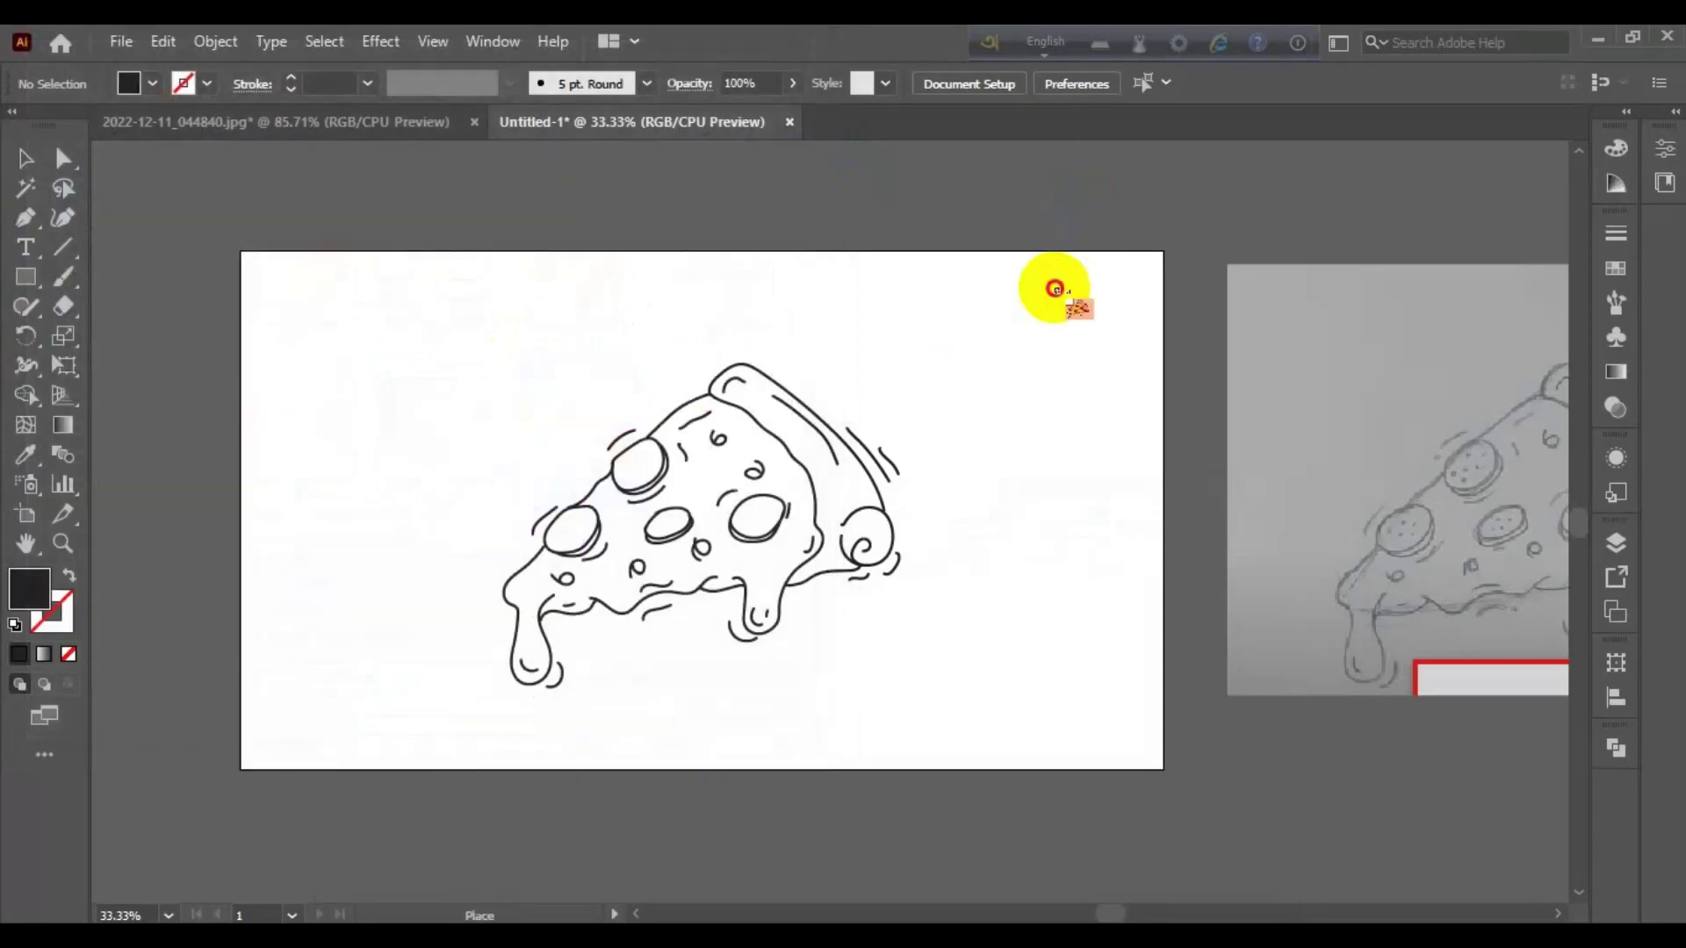
Step: Size the placed pizza reference image and move it to the artboard's top-left corner
{"action": "left_click_drag", "start_coordinate": [1087, 358], "coordinate": [1103, 427]}
{"action": "mouse_move", "coordinate": [1086, 413]}
{"action": "left_mouse_down"}
{"action": "mouse_move", "coordinate": [223, 446]}
{"action": "mouse_move", "coordinate": [386, 418]}
{"action": "left_mouse_up"}
{"action": "left_click", "coordinate": [273, 538]}
{"action": "left_click", "coordinate": [539, 515]}
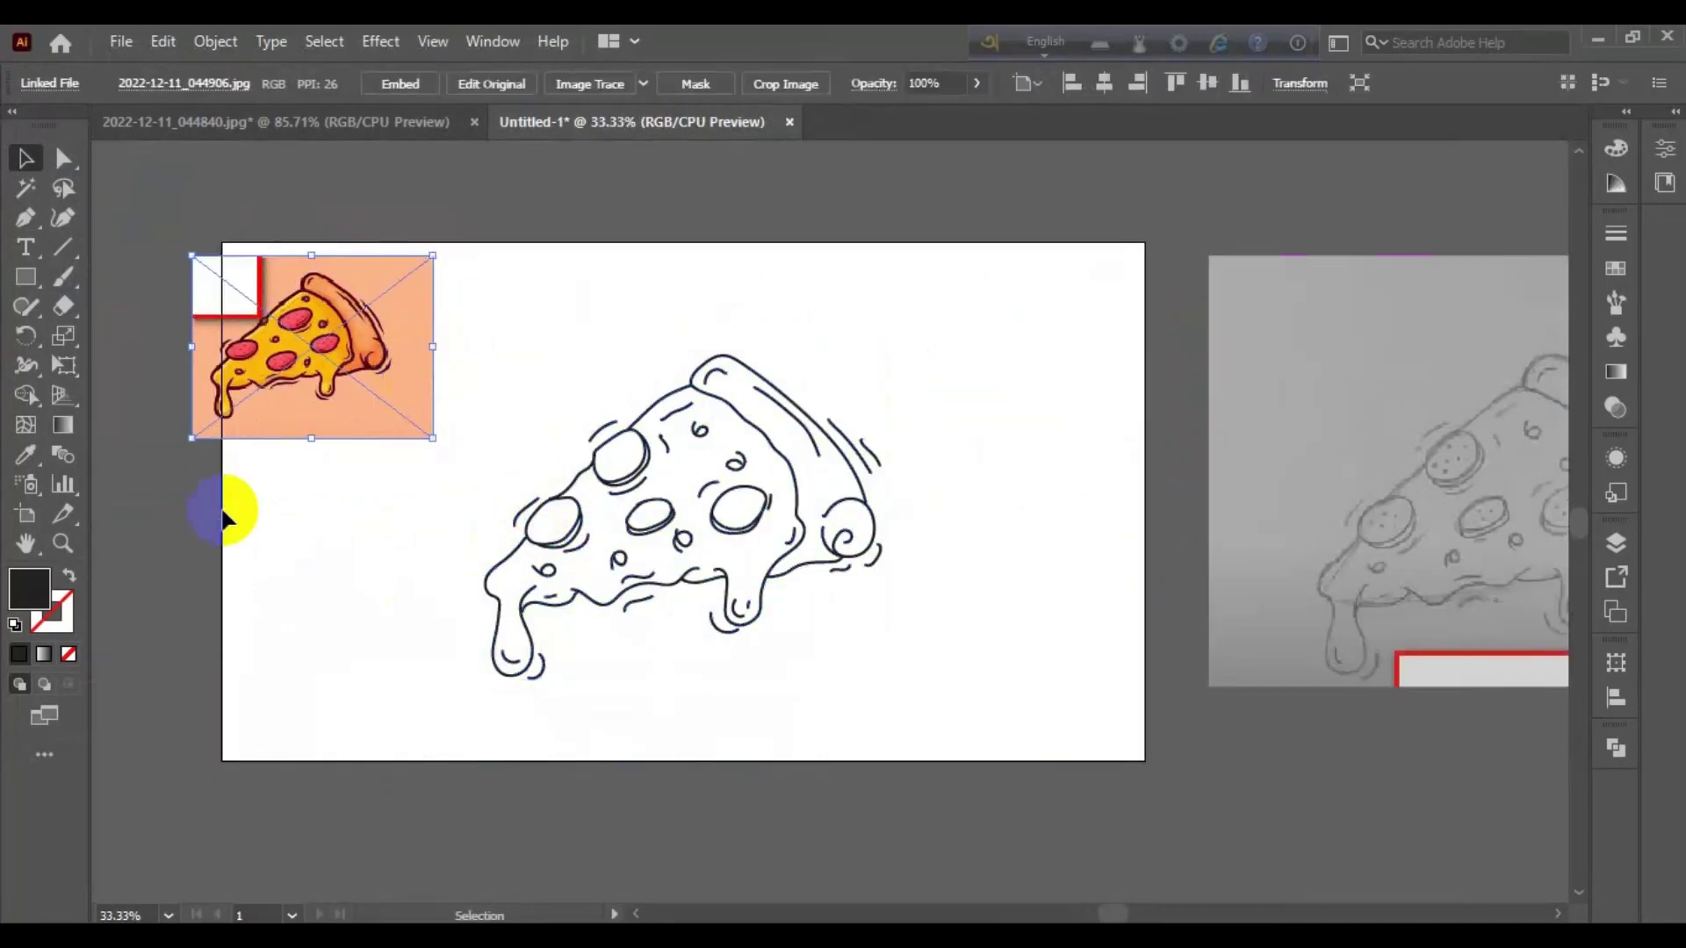
{"action": "left_click", "coordinate": [225, 509]}
Step: Draw a large rectangle over the line art, fill it with the pizza's yellow, and send it behind
{"action": "key", "text": "m"}
{"action": "mouse_move", "coordinate": [465, 307]}
{"action": "left_mouse_down"}
{"action": "mouse_move", "coordinate": [501, 706]}
{"action": "mouse_move", "coordinate": [917, 720]}
{"action": "left_mouse_up"}
{"action": "key", "text": "v"}
{"action": "key", "text": "i"}
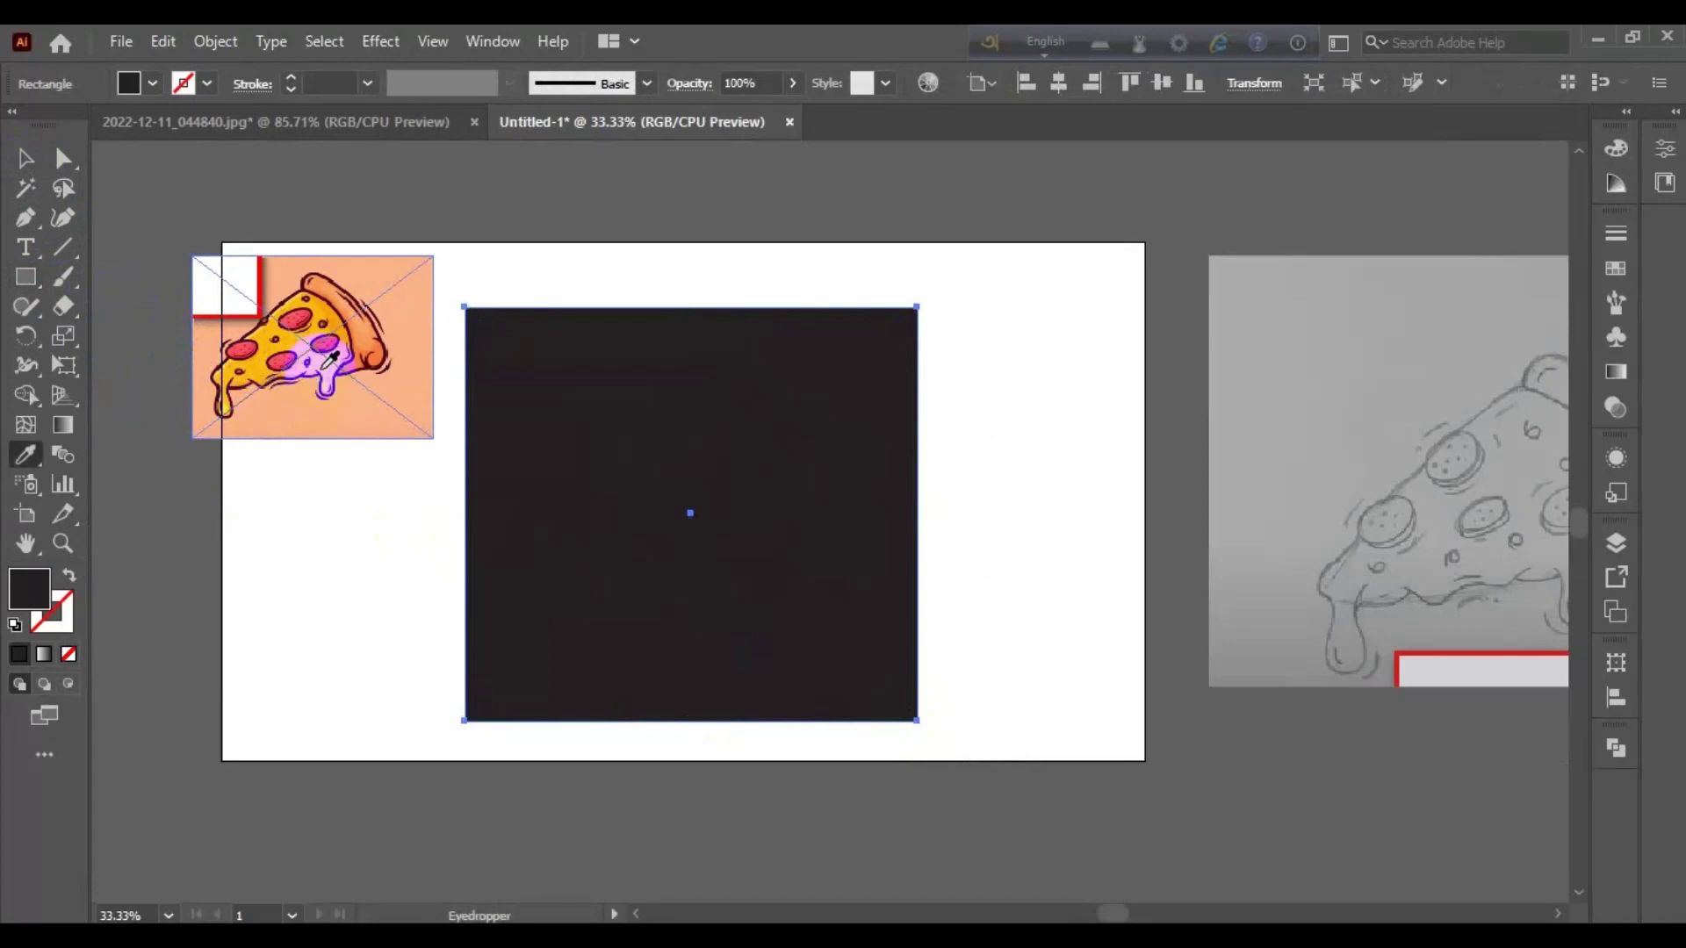
{"action": "left_click", "coordinate": [311, 365]}
{"action": "right_click", "coordinate": [522, 409]}
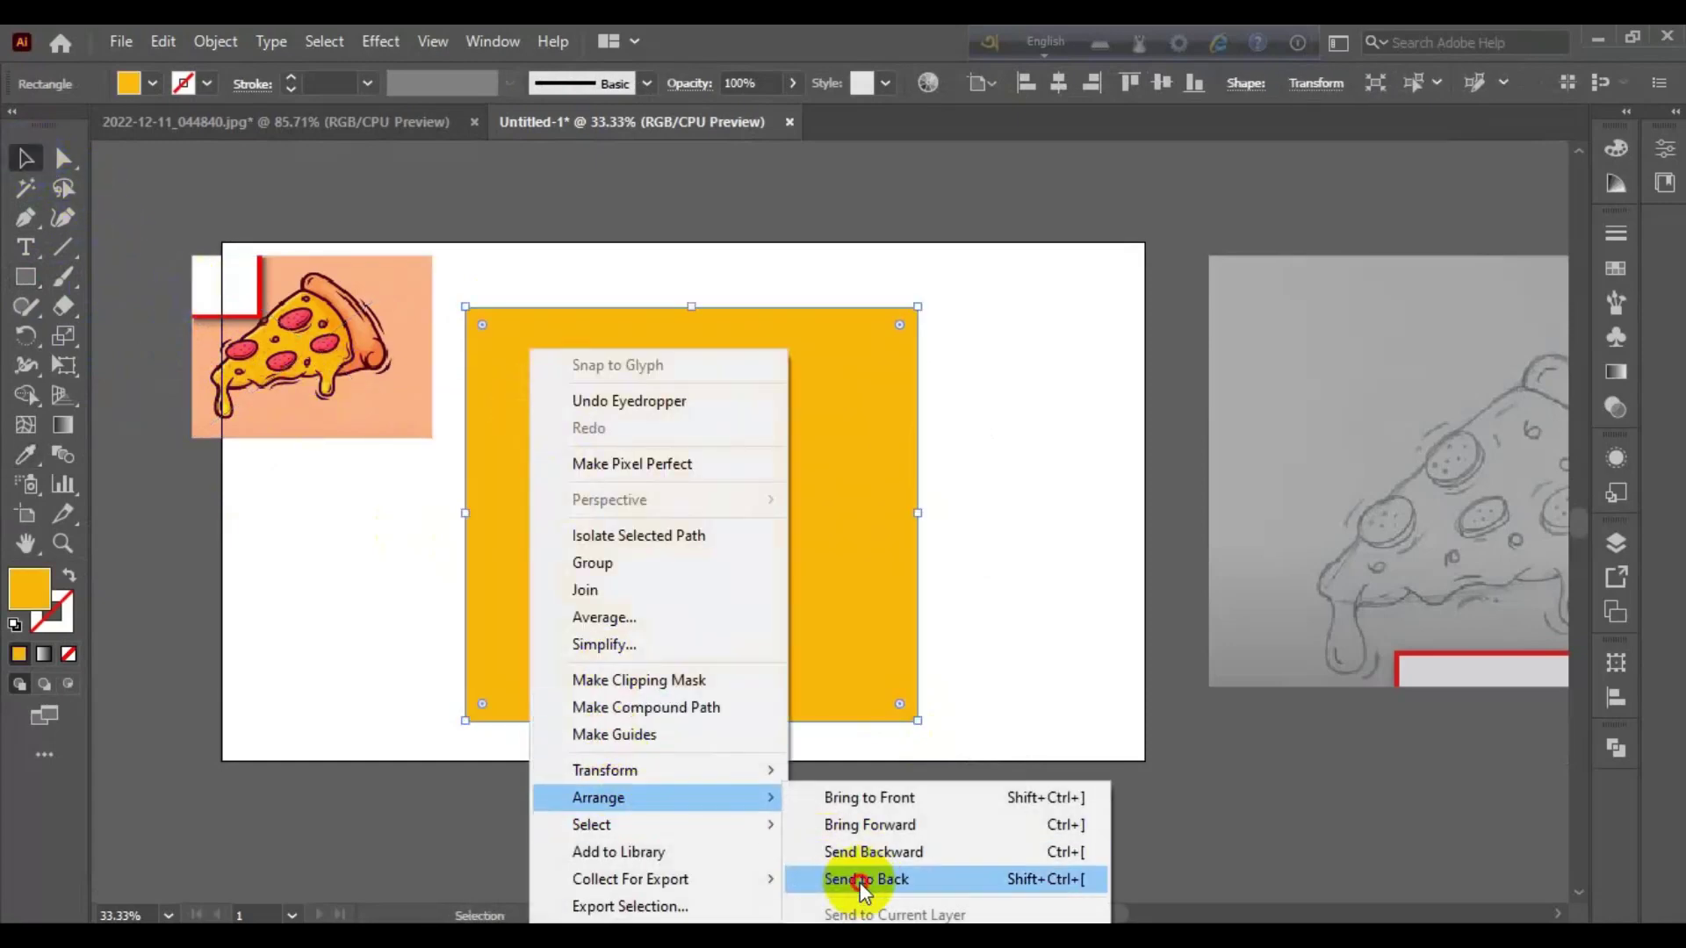
{"action": "left_click", "coordinate": [865, 876]}
Step: Select the yellow rectangle together with the pizza line art and bring up the Pathfinder options
{"action": "left_click_drag", "start_coordinate": [459, 270], "coordinate": [961, 676]}
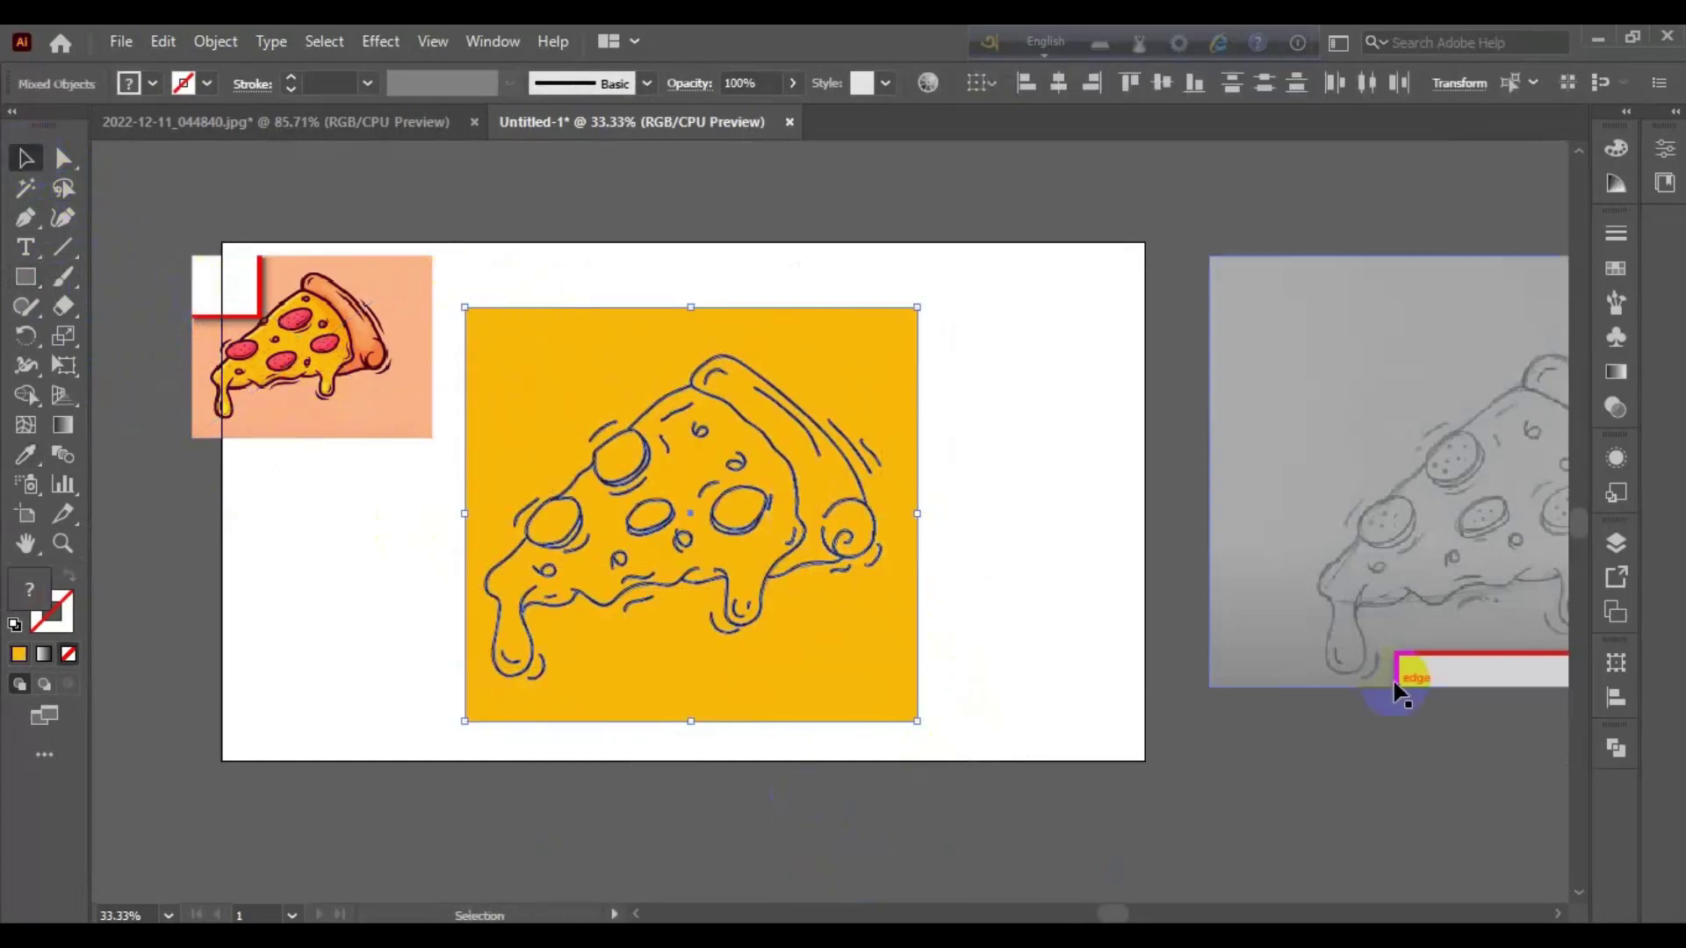
{"action": "right_click", "coordinate": [856, 465]}
{"action": "right_click", "coordinate": [582, 424]}
{"action": "left_click", "coordinate": [520, 346]}
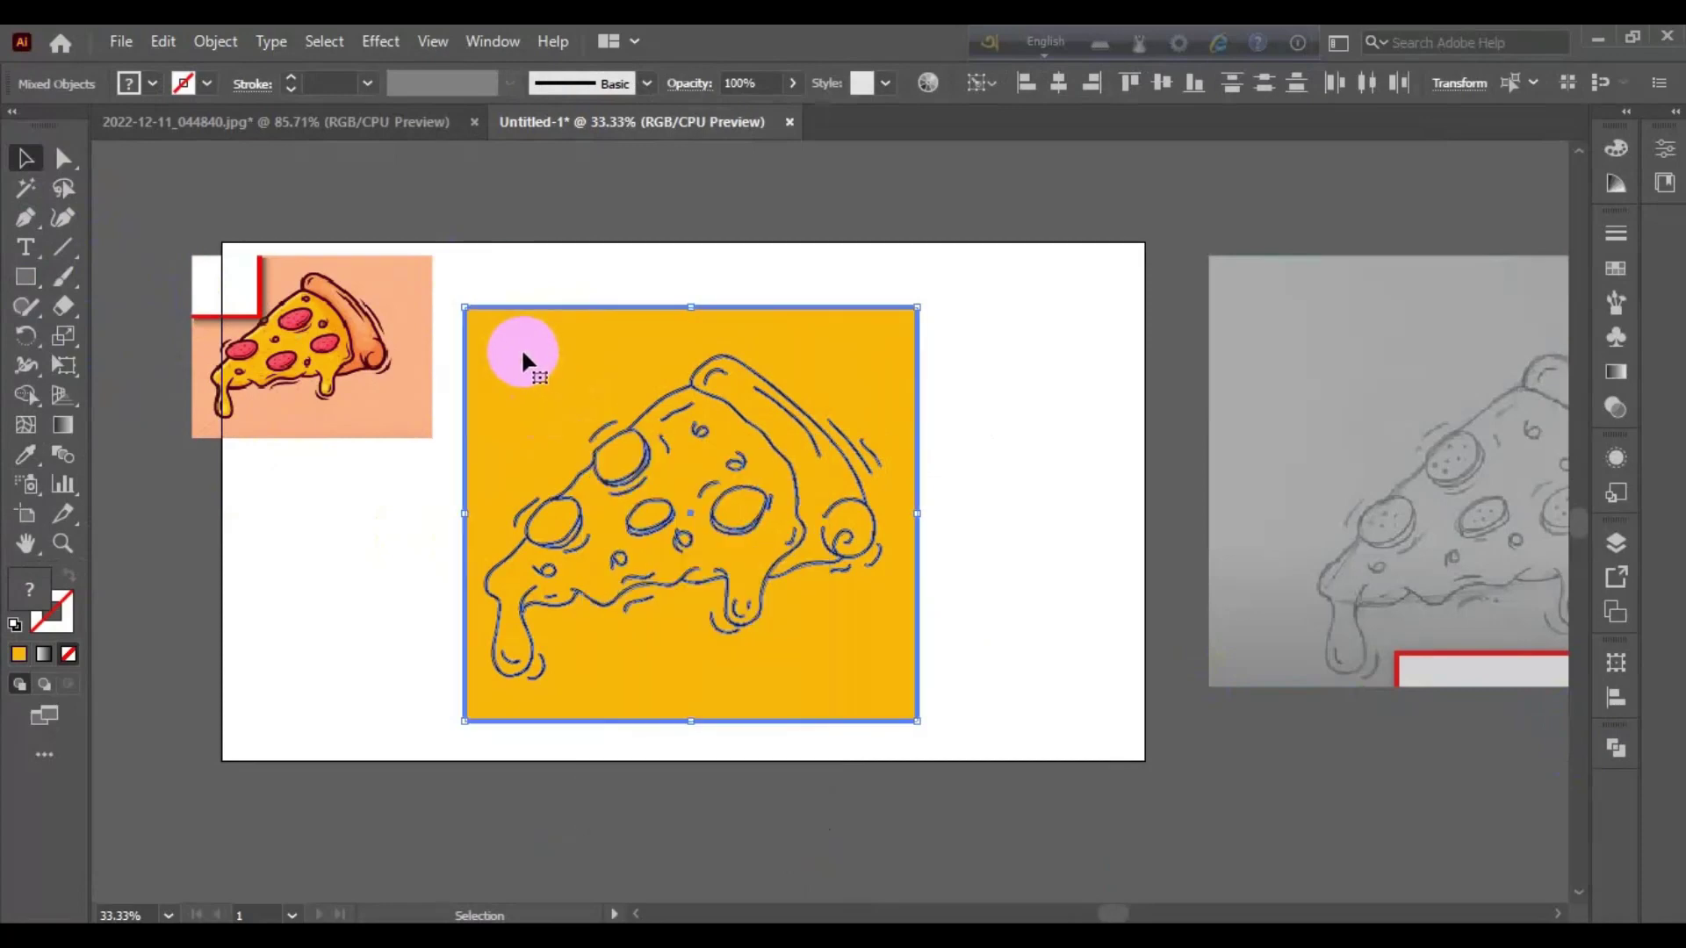
{"action": "left_click", "coordinate": [619, 249]}
{"action": "left_click_drag", "start_coordinate": [949, 773], "coordinate": [930, 711]}
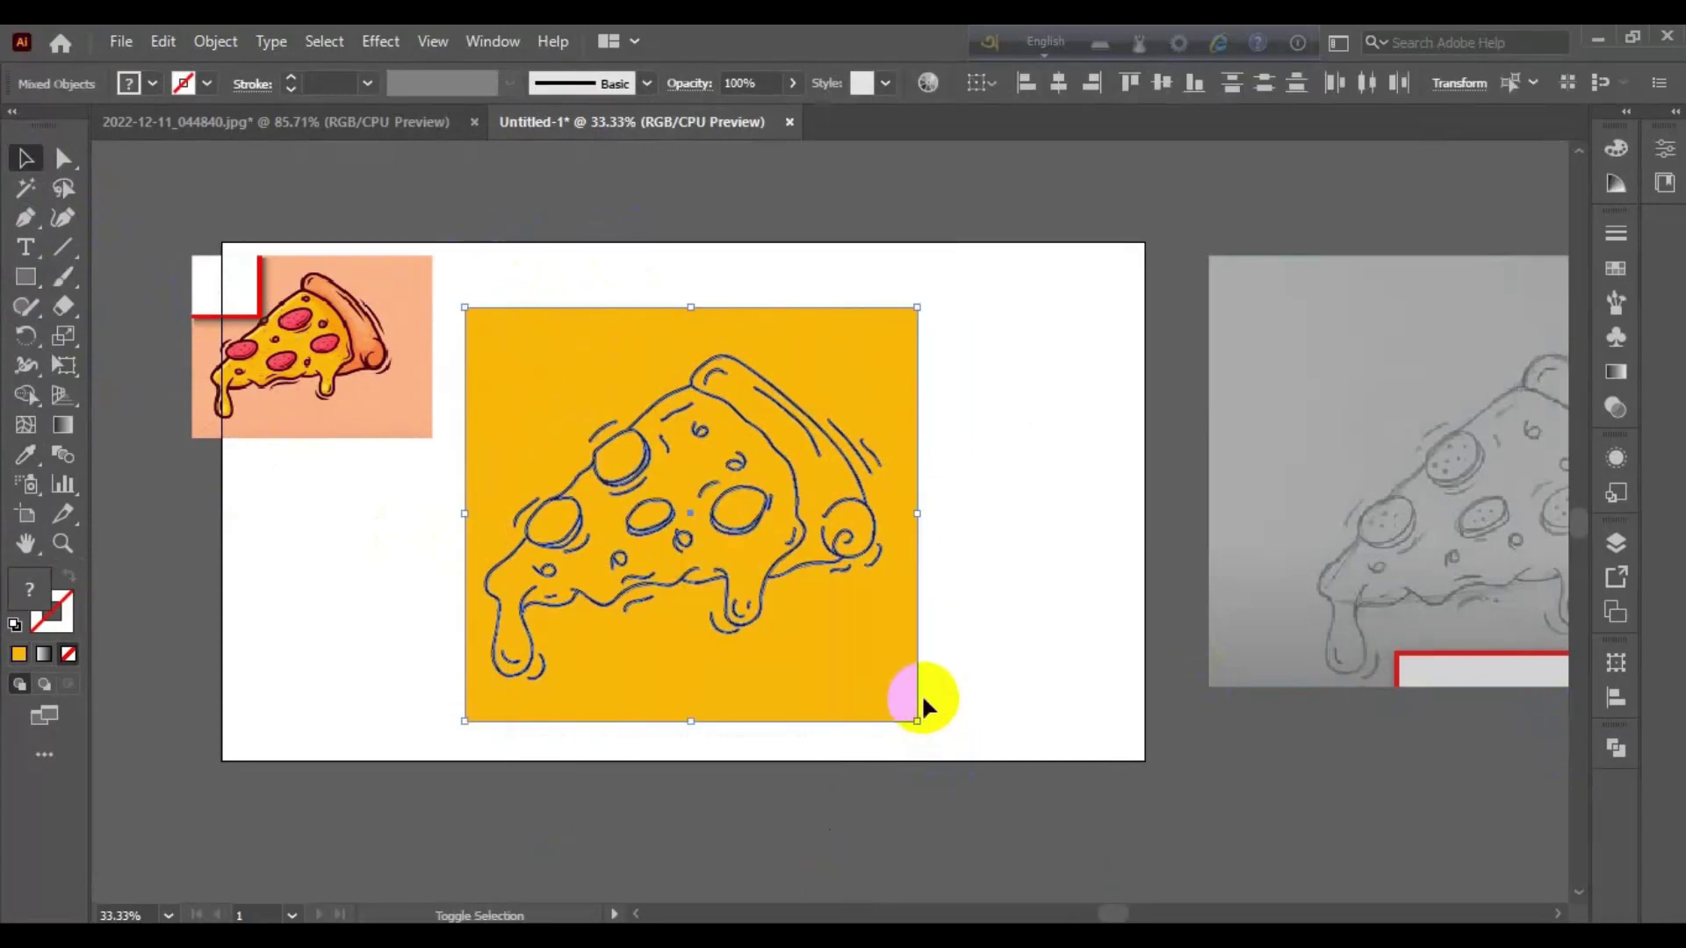
{"action": "left_click", "coordinate": [1609, 749]}
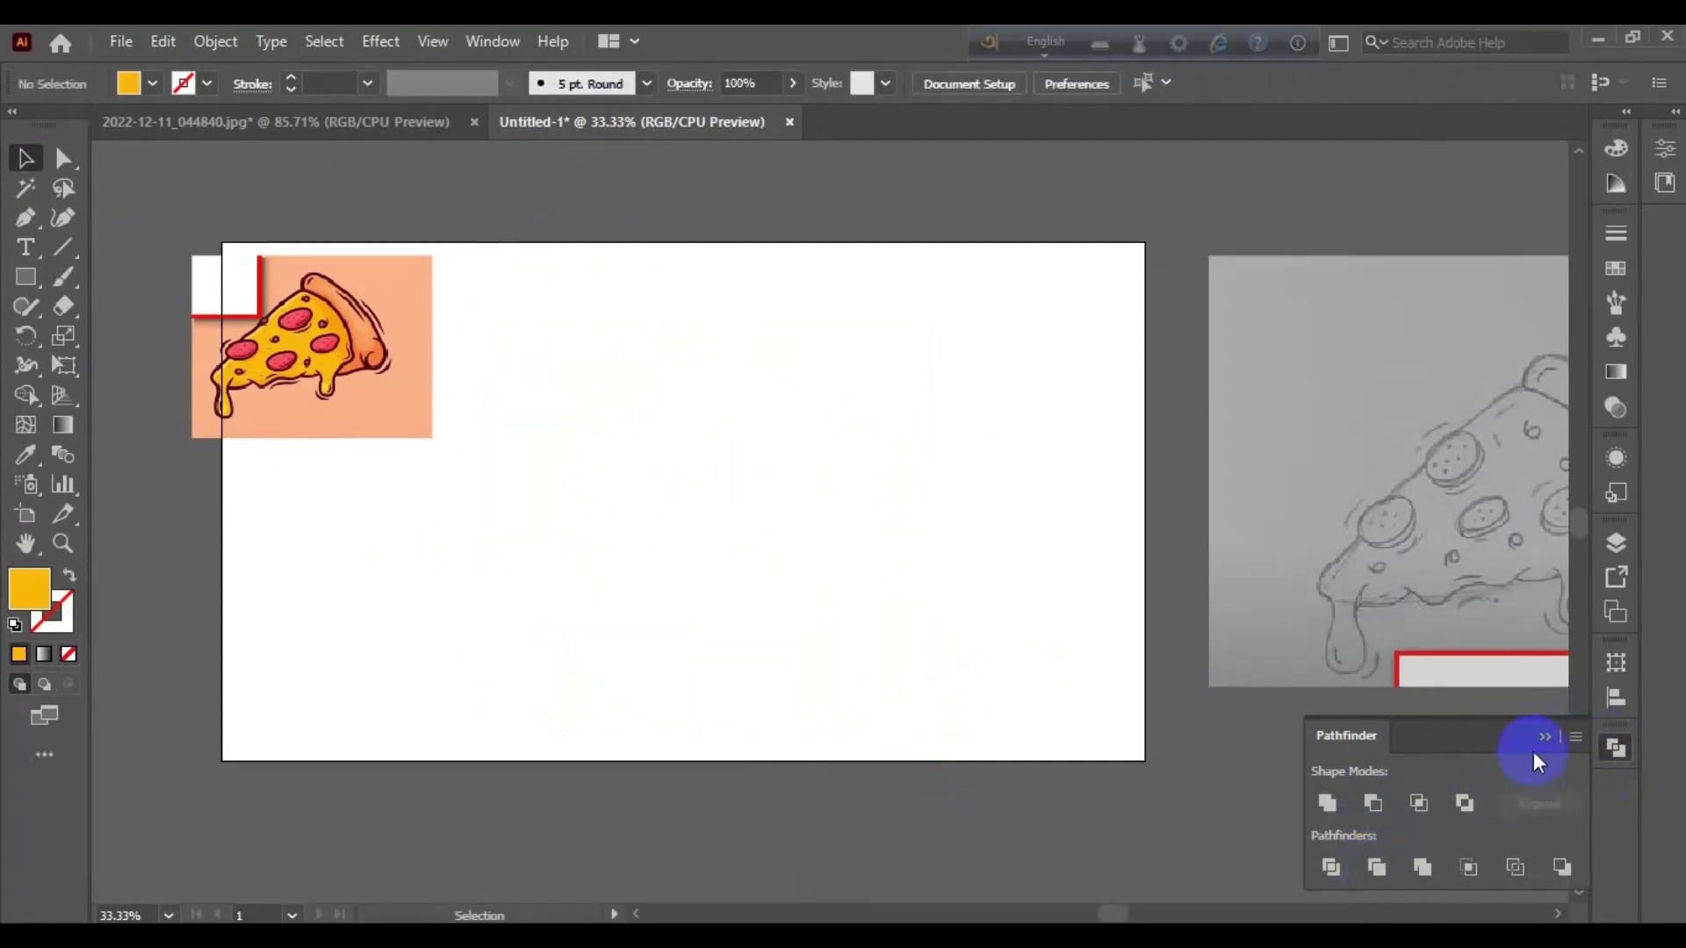
{"action": "left_click", "coordinate": [1541, 742]}
{"action": "key", "text": "a"}
Step: Trim the yellow rectangle with the pizza line art using Pathfinder Trim
{"action": "left_click", "coordinate": [913, 659]}
{"action": "key", "text": "v"}
{"action": "left_click", "coordinate": [964, 648]}
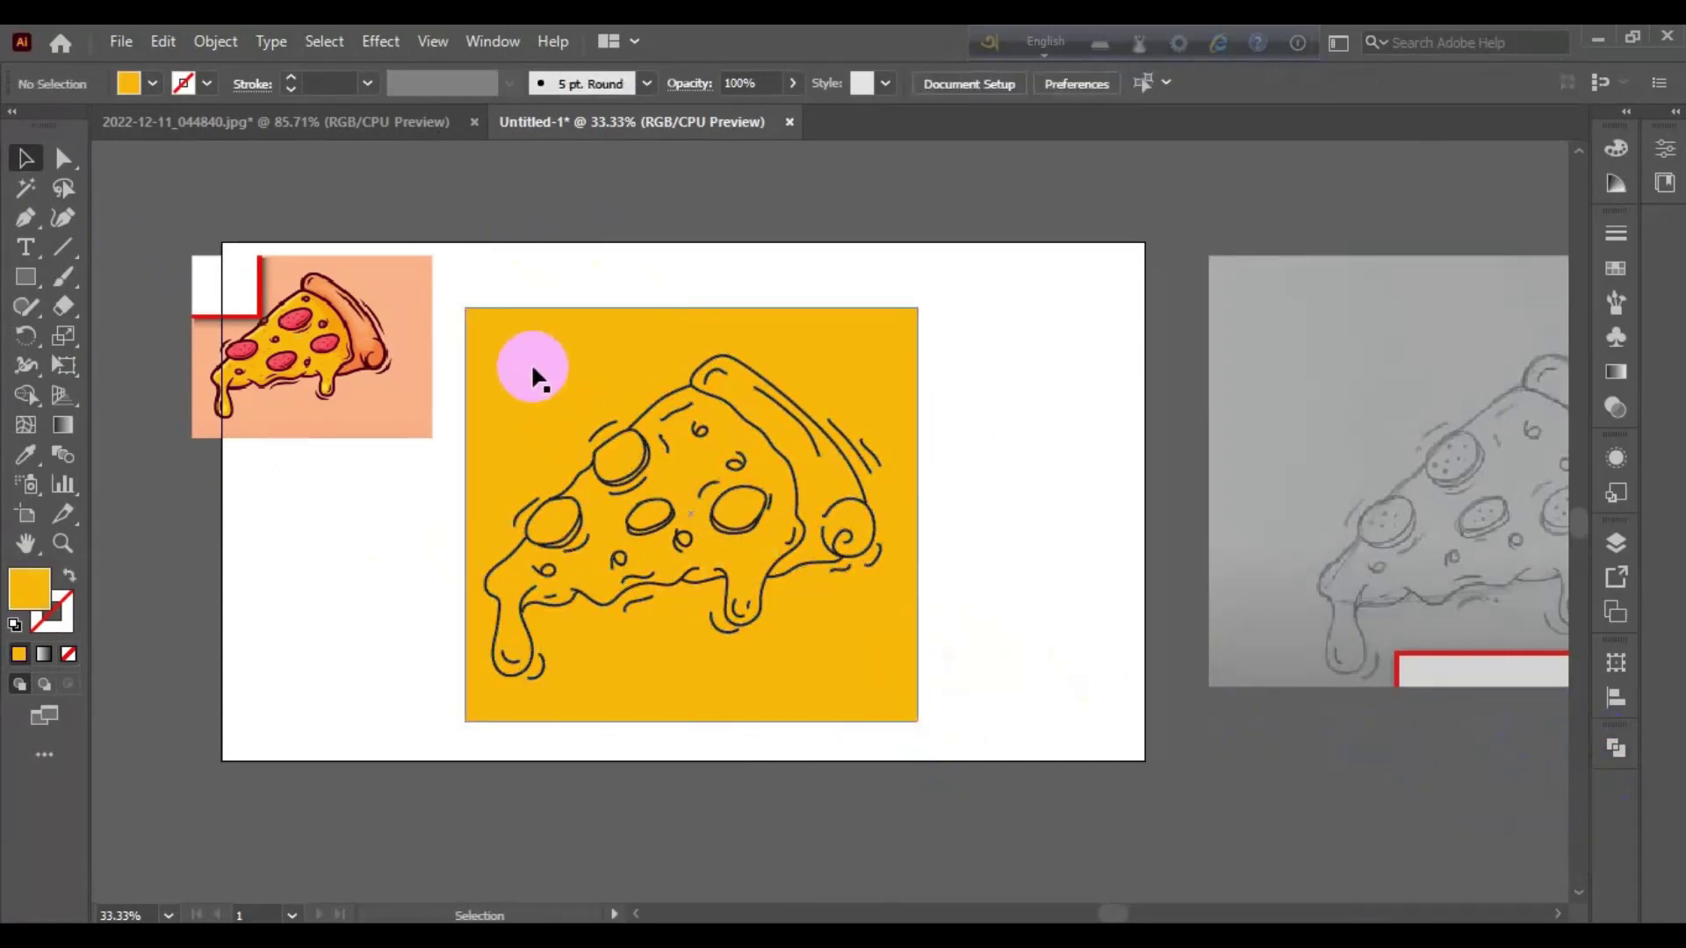
{"action": "left_click", "coordinate": [533, 369]}
{"action": "left_click", "coordinate": [1616, 748]}
{"action": "left_click", "coordinate": [1378, 868]}
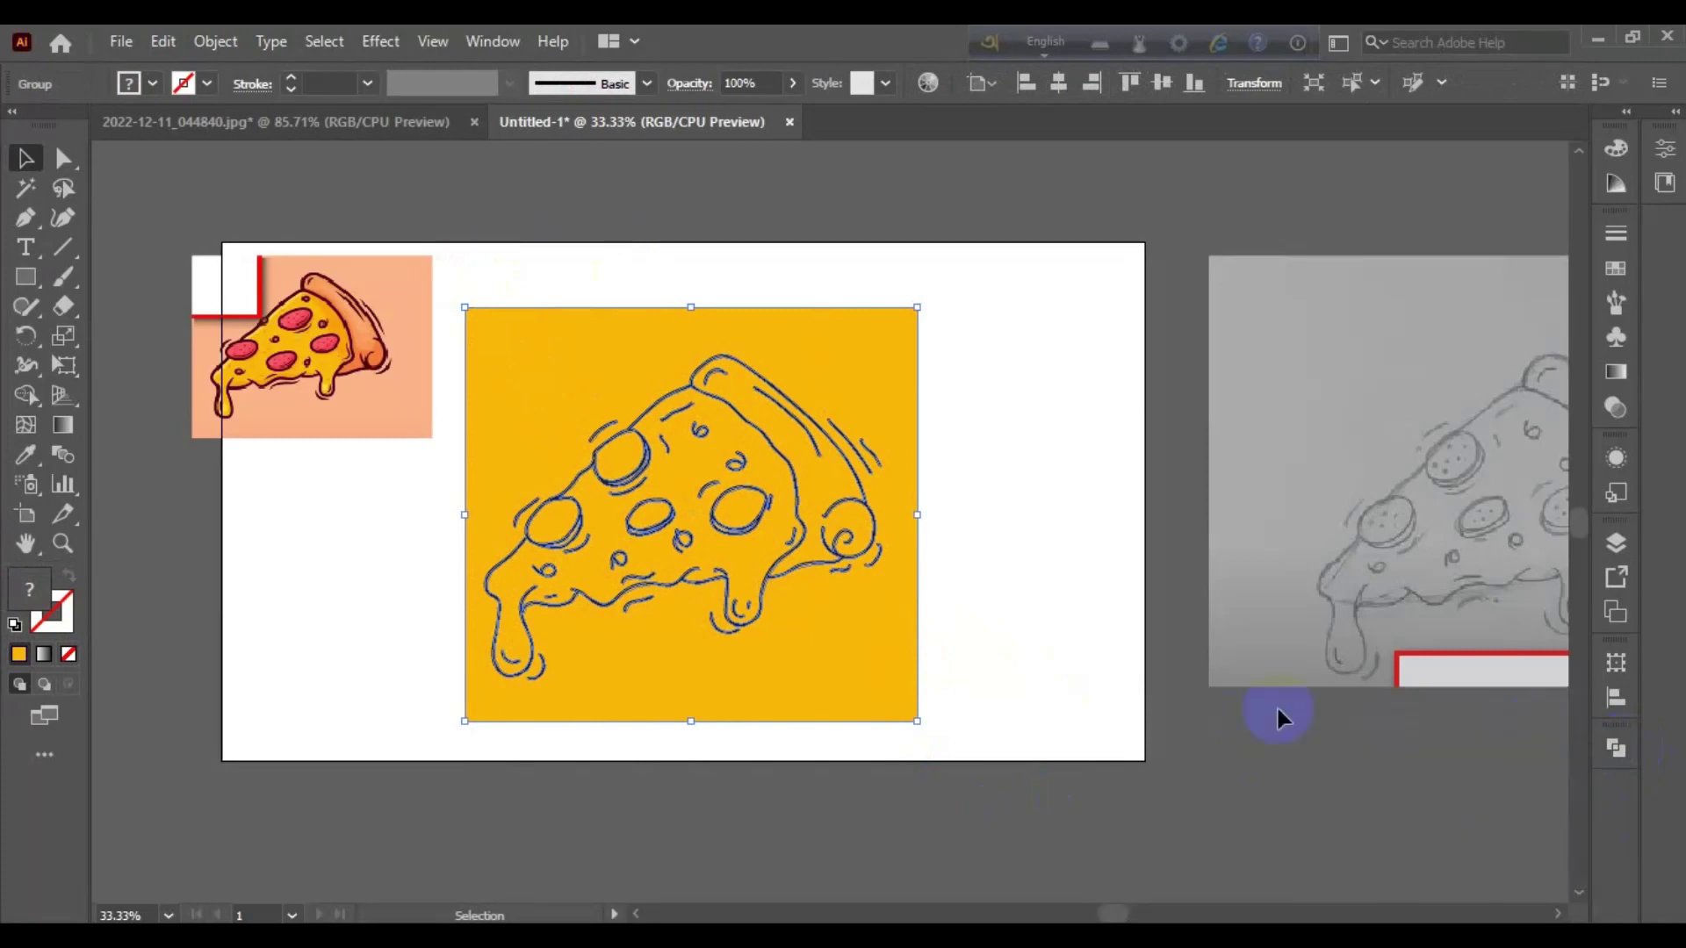
Step: Ungroup the trimmed pieces and delete the leftover rectangle surrounding the pizza
{"action": "right_click", "coordinate": [888, 575]}
{"action": "left_click", "coordinate": [953, 318]}
{"action": "left_click_drag", "start_coordinate": [884, 324], "coordinate": [1141, 445]}
{"action": "key", "text": "Delete"}
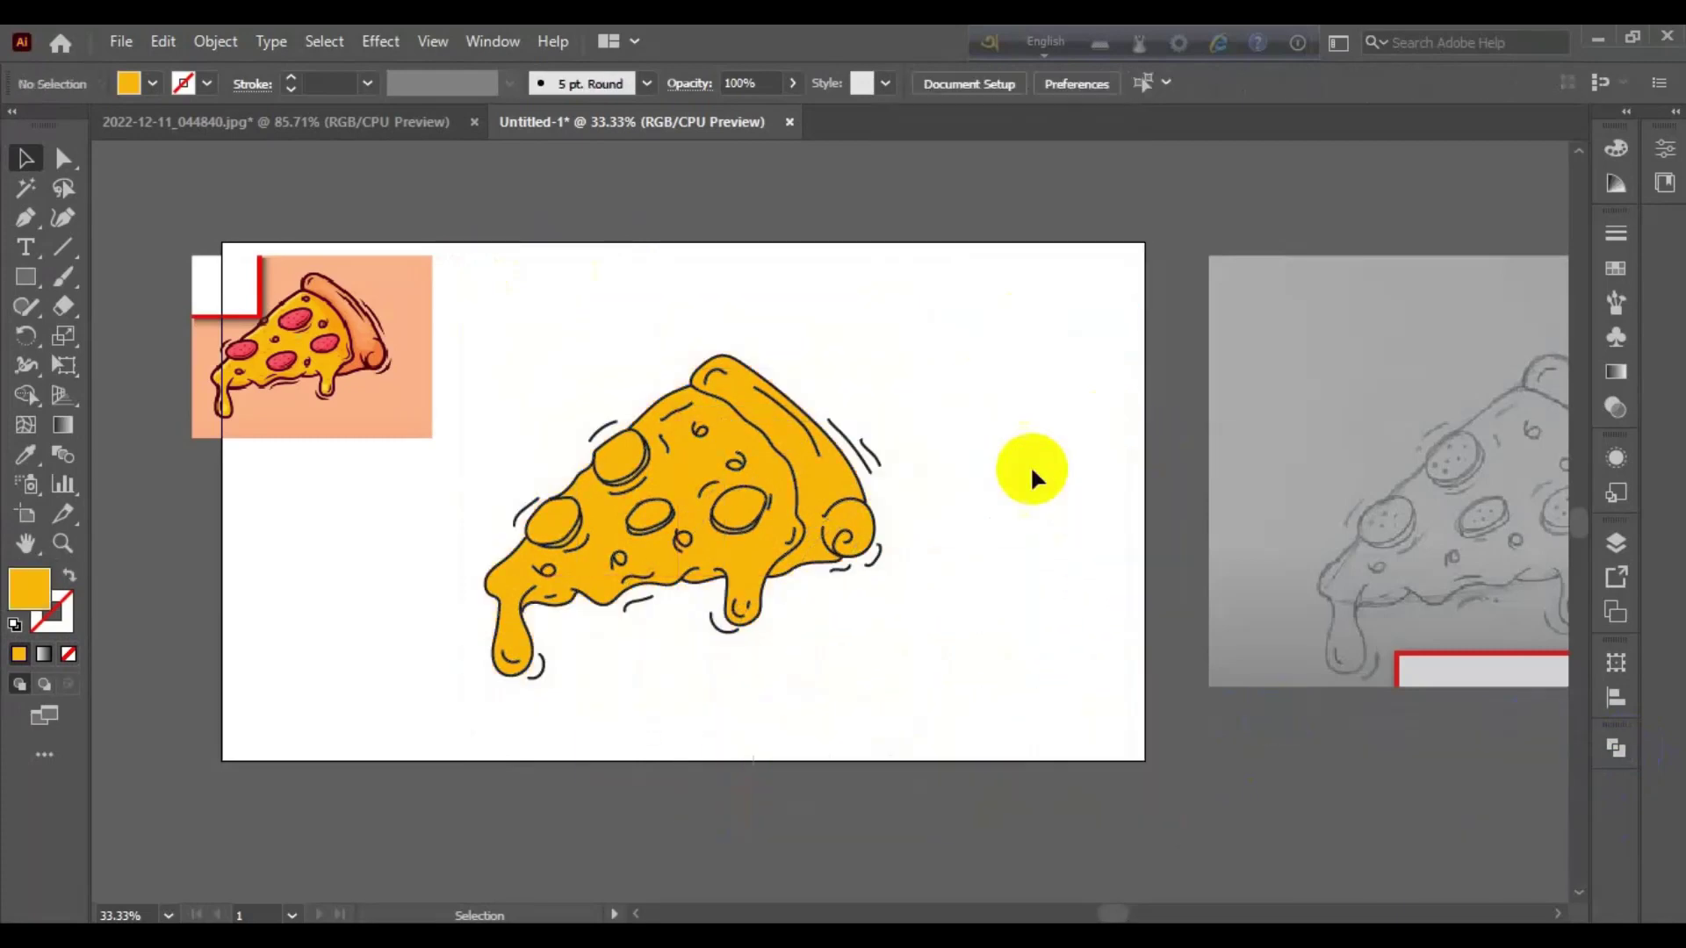
{"action": "key", "text": "ctrl+equal"}
Step: Move the reference image nearer the slice and colour the outlines with the reference drip's dark red
{"action": "left_click_drag", "start_coordinate": [347, 346], "coordinate": [589, 303]}
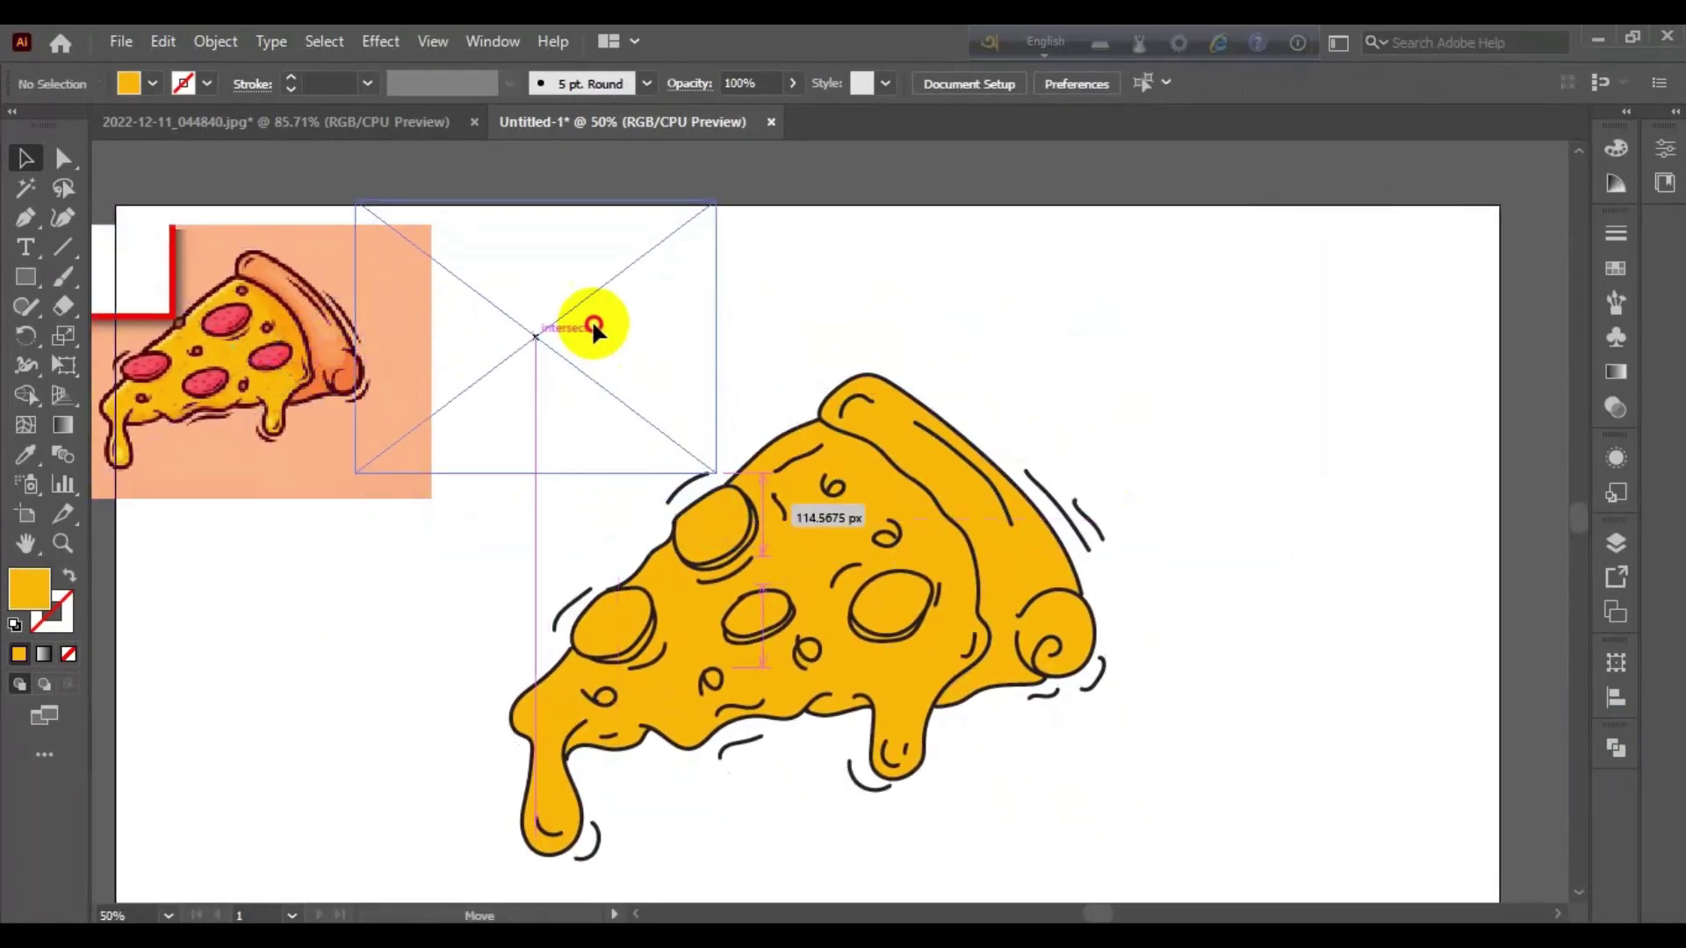
{"action": "left_click", "coordinate": [609, 573]}
{"action": "left_click", "coordinate": [632, 576]}
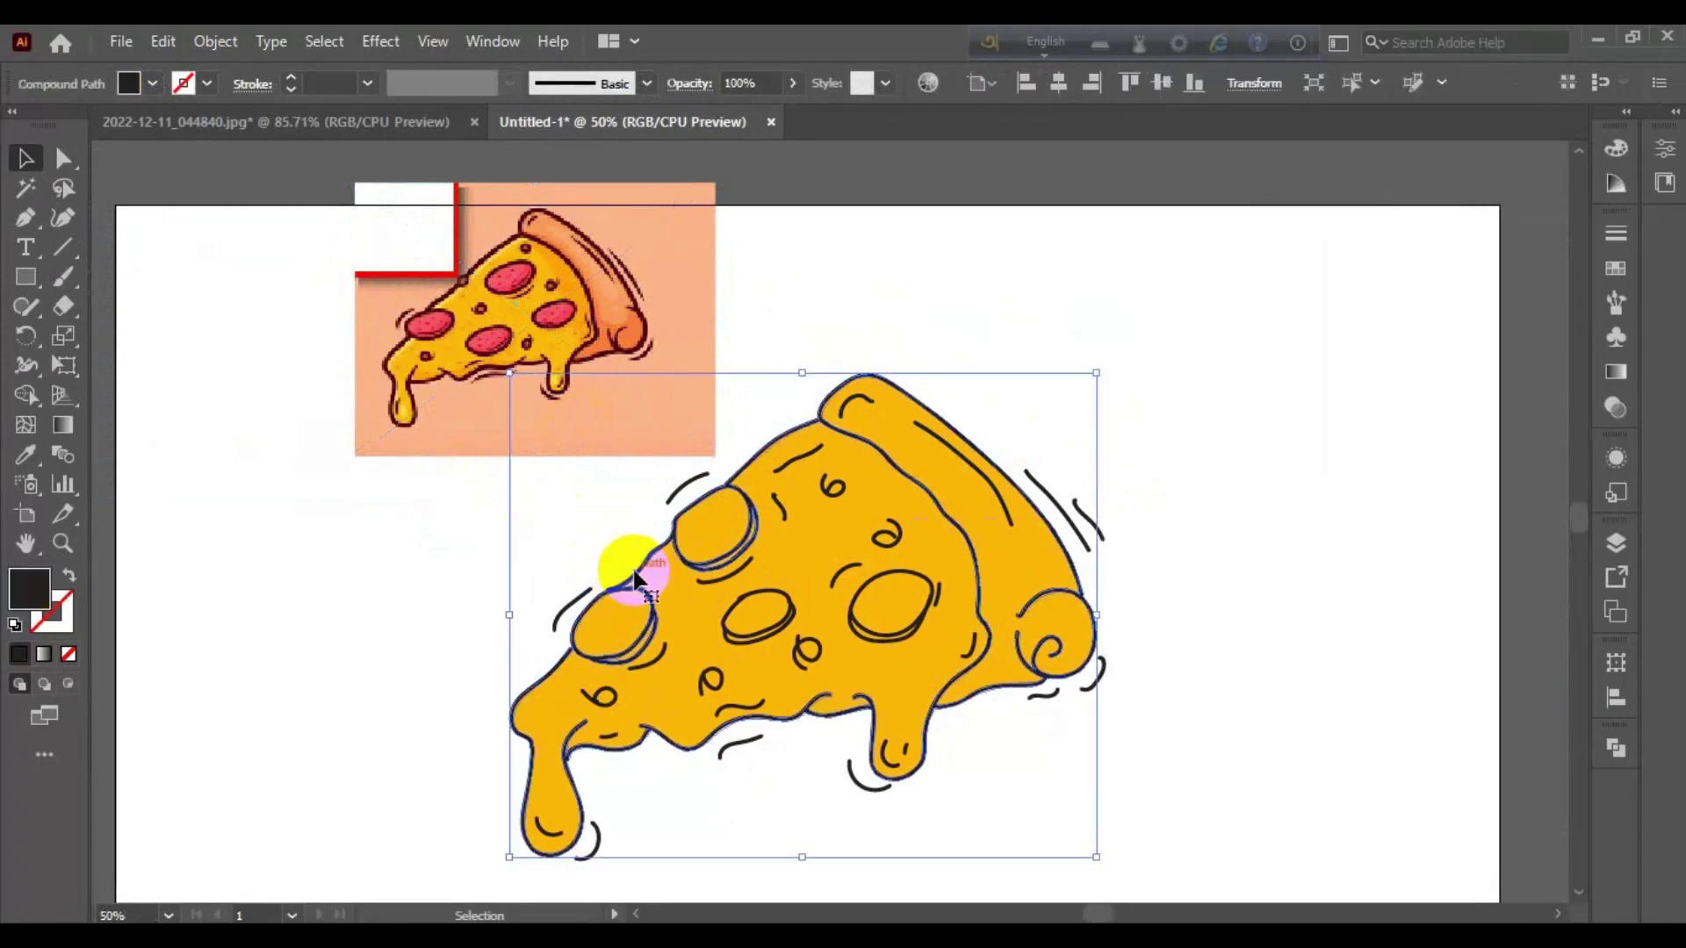
{"action": "key", "text": "i"}
{"action": "scroll", "coordinate": [557, 380], "scroll_direction": "up", "scroll_amount": 3}
{"action": "left_click", "coordinate": [485, 368]}
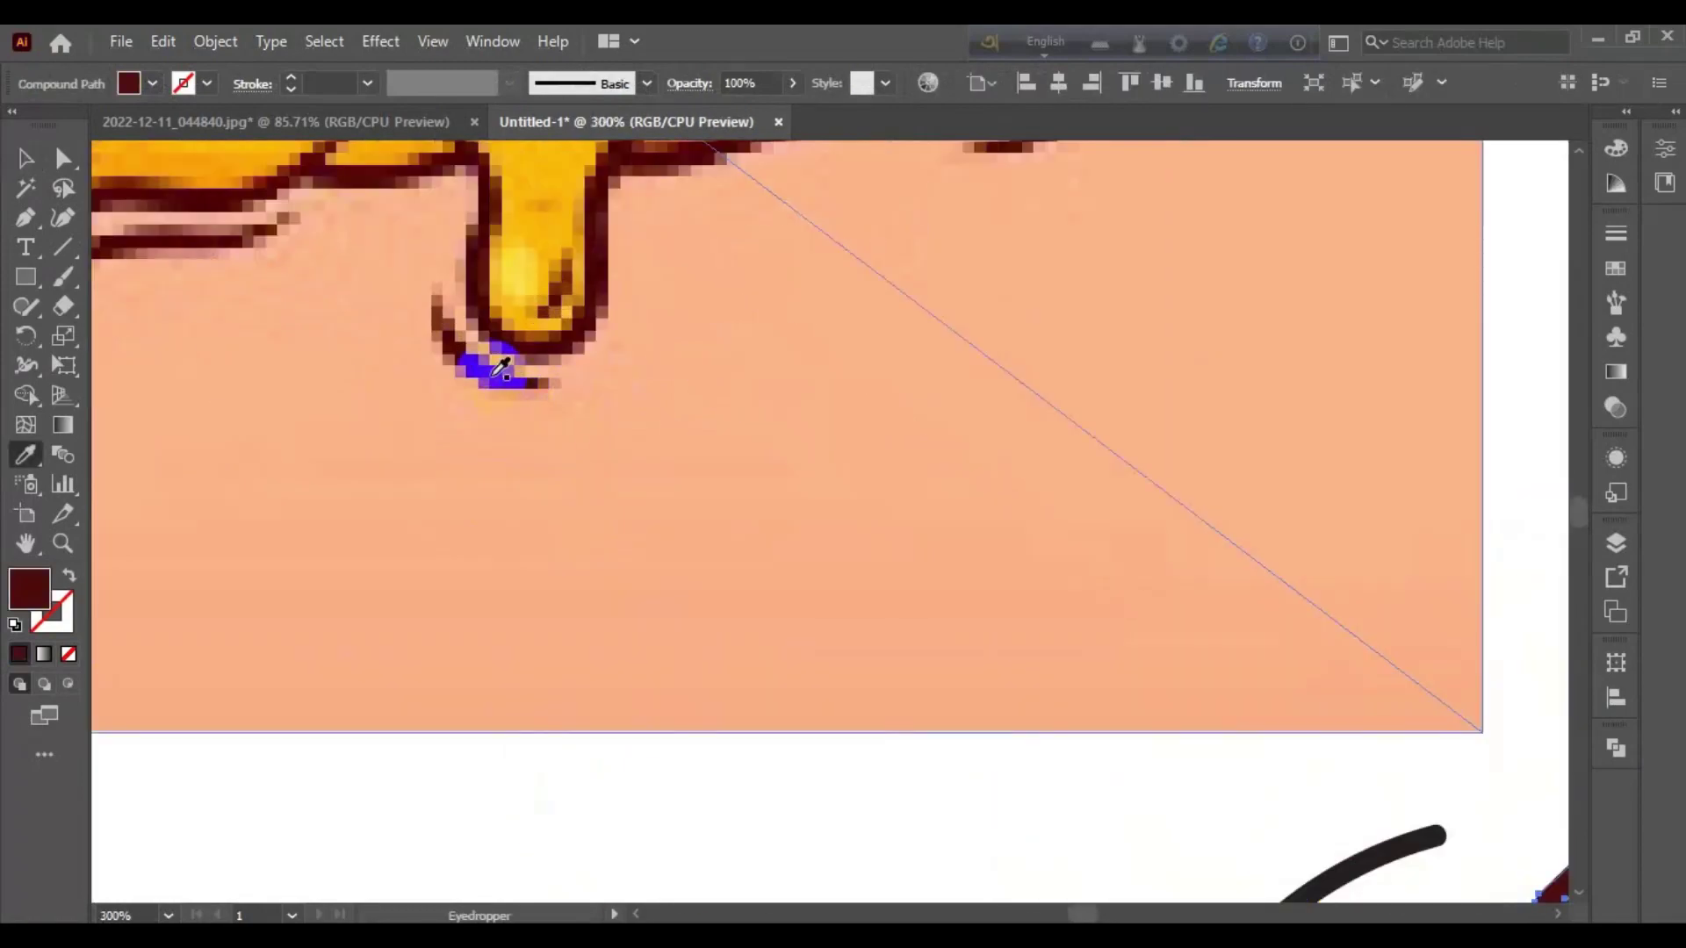
{"action": "scroll", "coordinate": [480, 379], "scroll_direction": "down", "scroll_amount": 2}
{"action": "scroll", "coordinate": [481, 380], "scroll_direction": "down", "scroll_amount": 1}
Step: Colour the crust orange, sampled from the reference image's crust
{"action": "left_click", "coordinate": [24, 158]}
{"action": "left_click", "coordinate": [489, 690]}
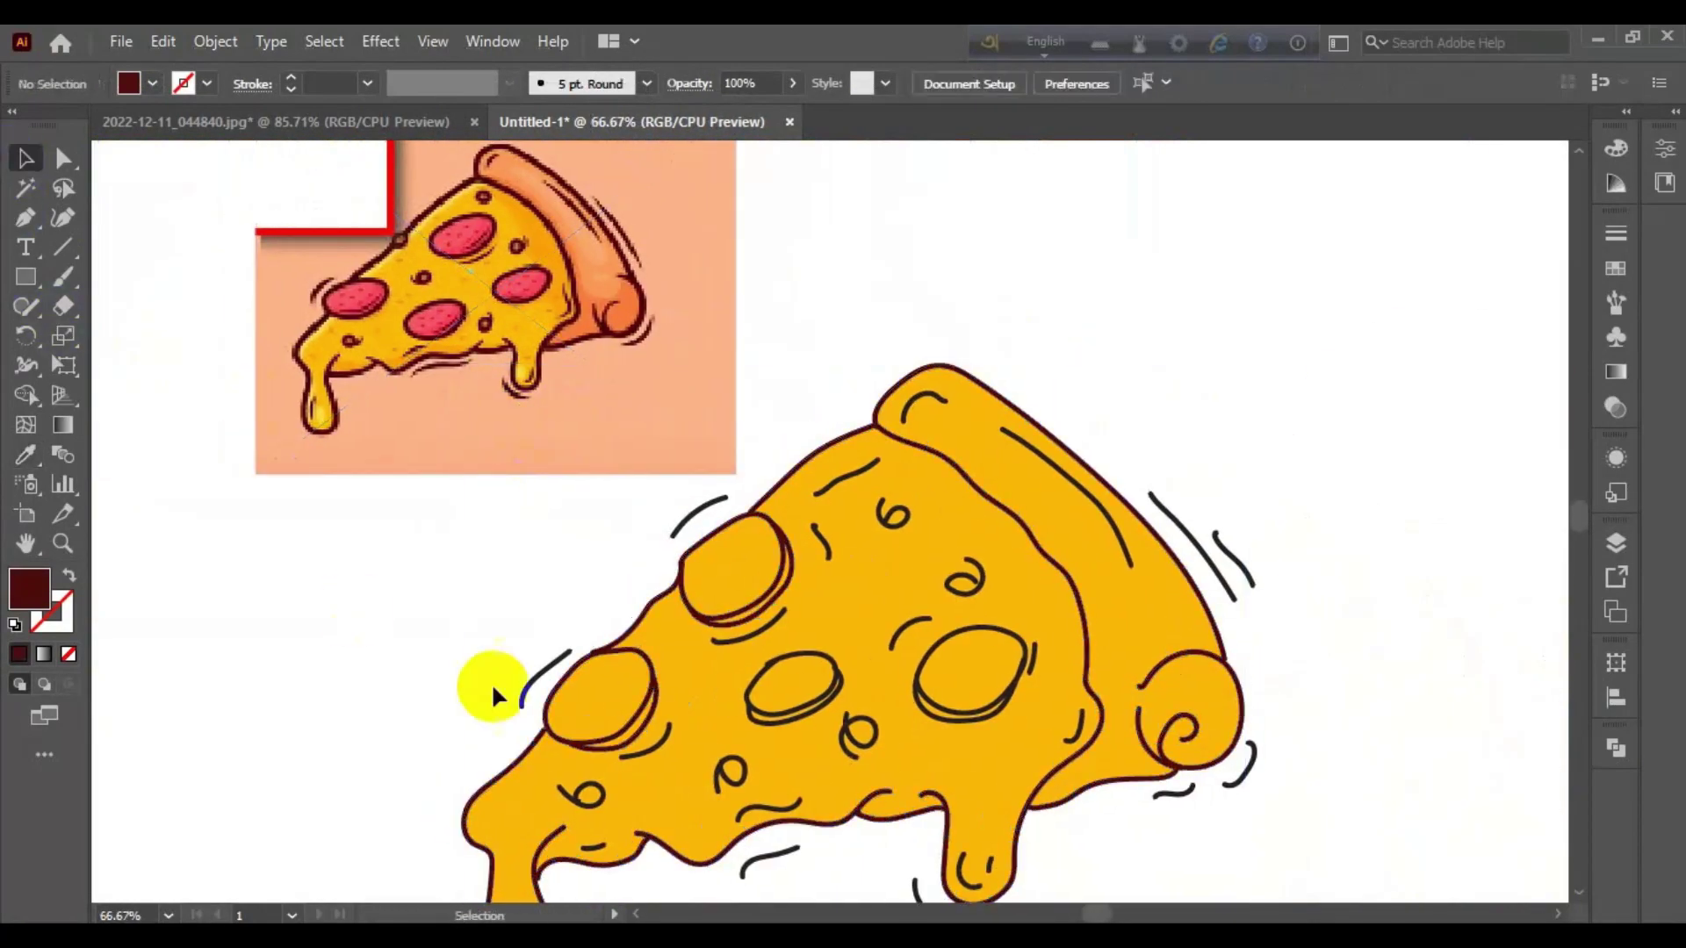
{"action": "left_click", "coordinate": [678, 685]}
{"action": "key", "text": "i"}
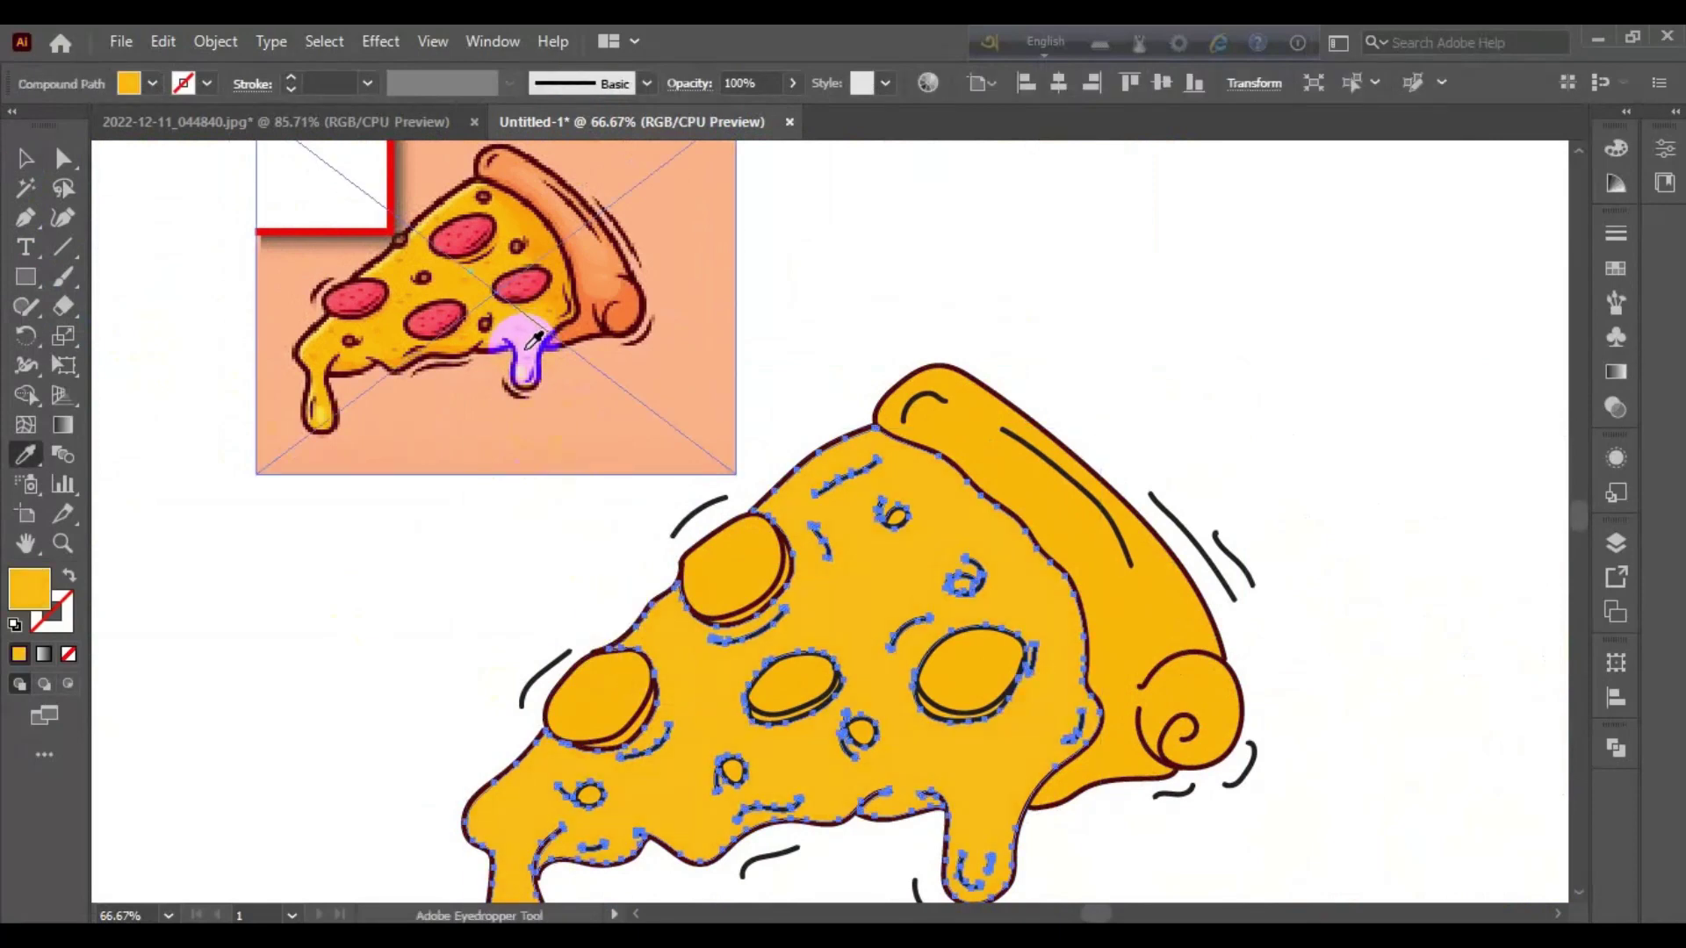
{"action": "left_click", "coordinate": [25, 160]}
{"action": "left_click", "coordinate": [1112, 676]}
{"action": "key", "text": "i"}
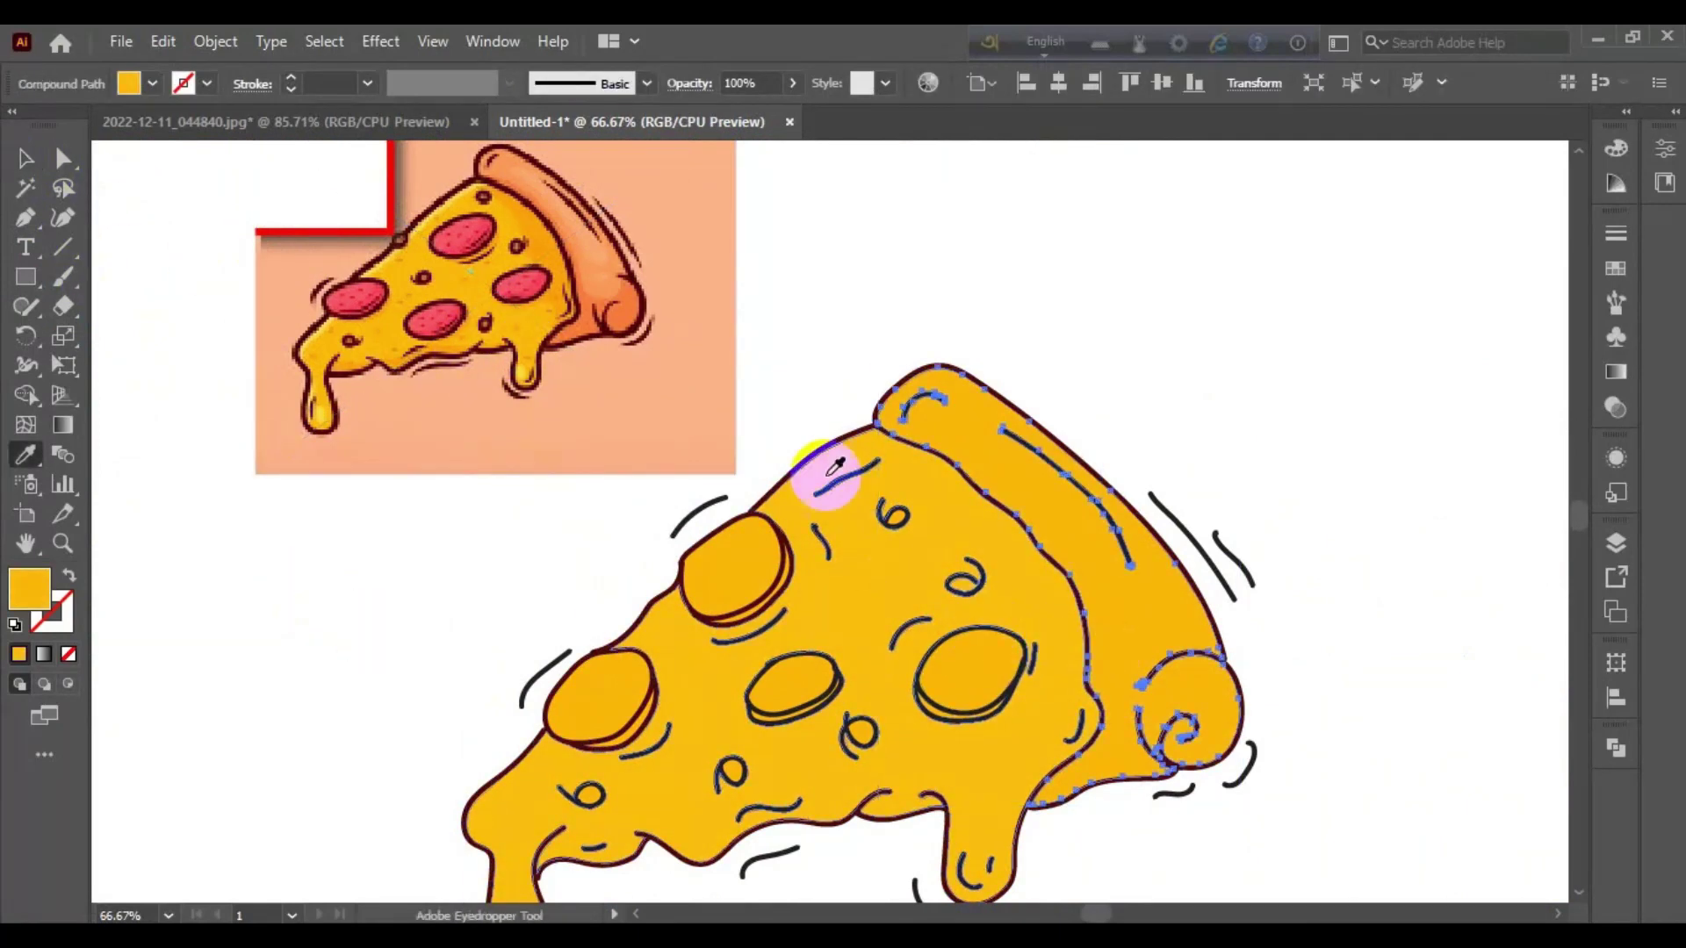
{"action": "left_click", "coordinate": [610, 286]}
{"action": "left_click", "coordinate": [635, 311]}
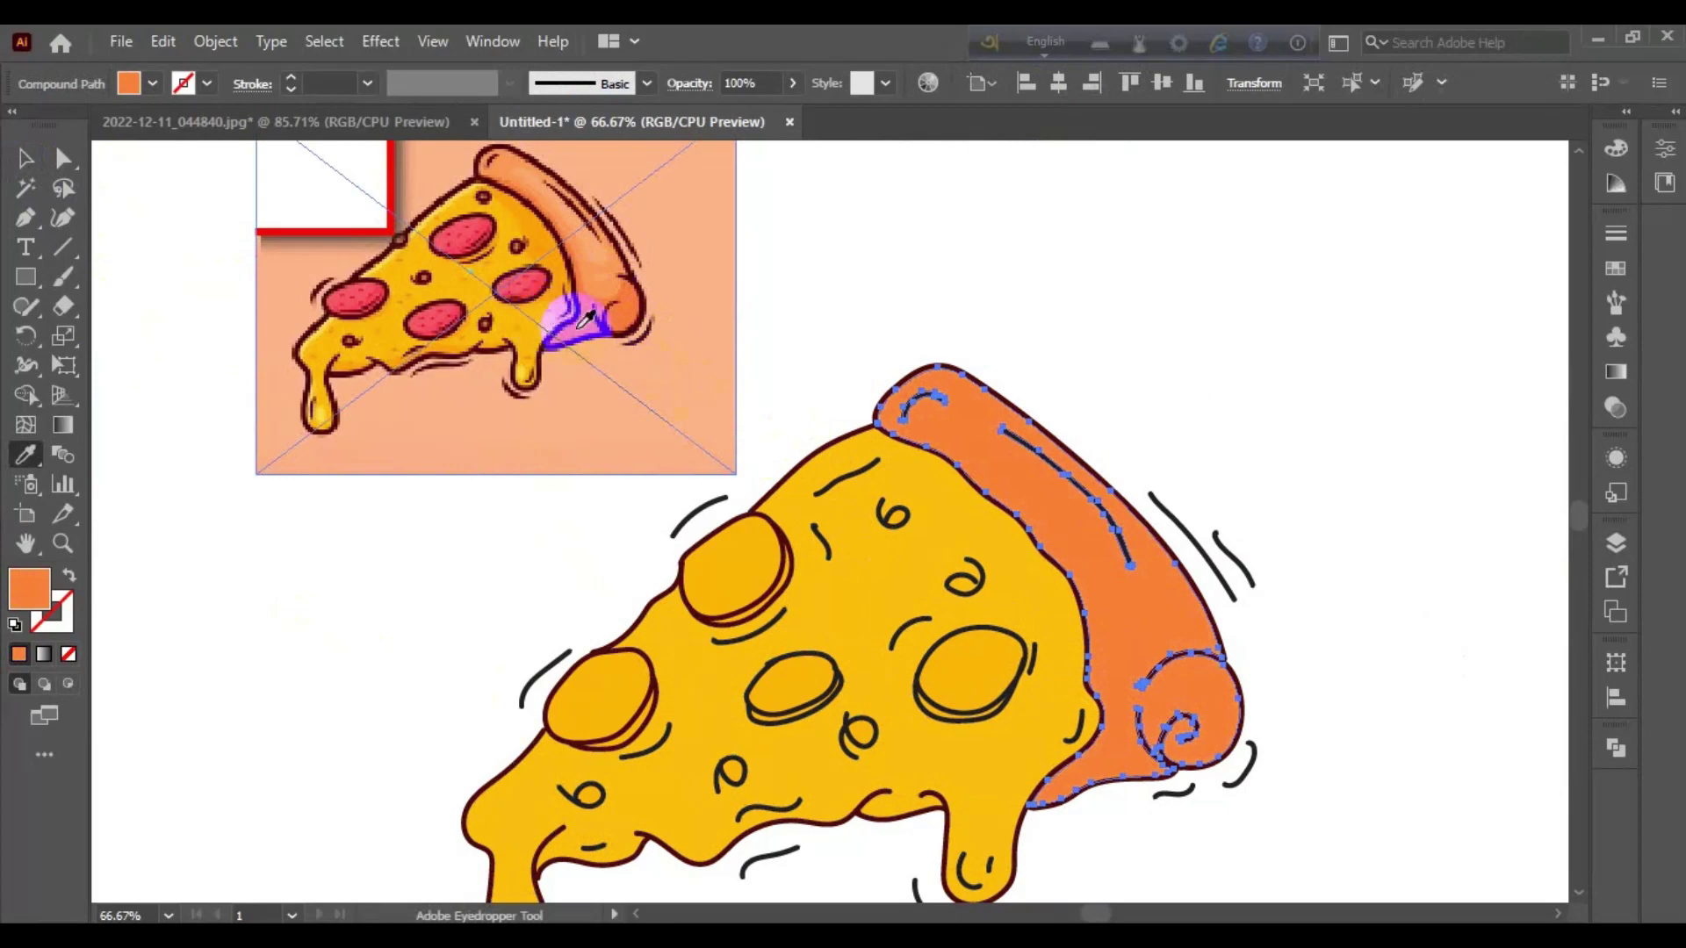
Step: Zoom out to view the whole pizza and select the top pepperoni
{"action": "key", "text": "v"}
{"action": "left_click", "coordinate": [209, 530]}
{"action": "key", "text": "ctrl+minus"}
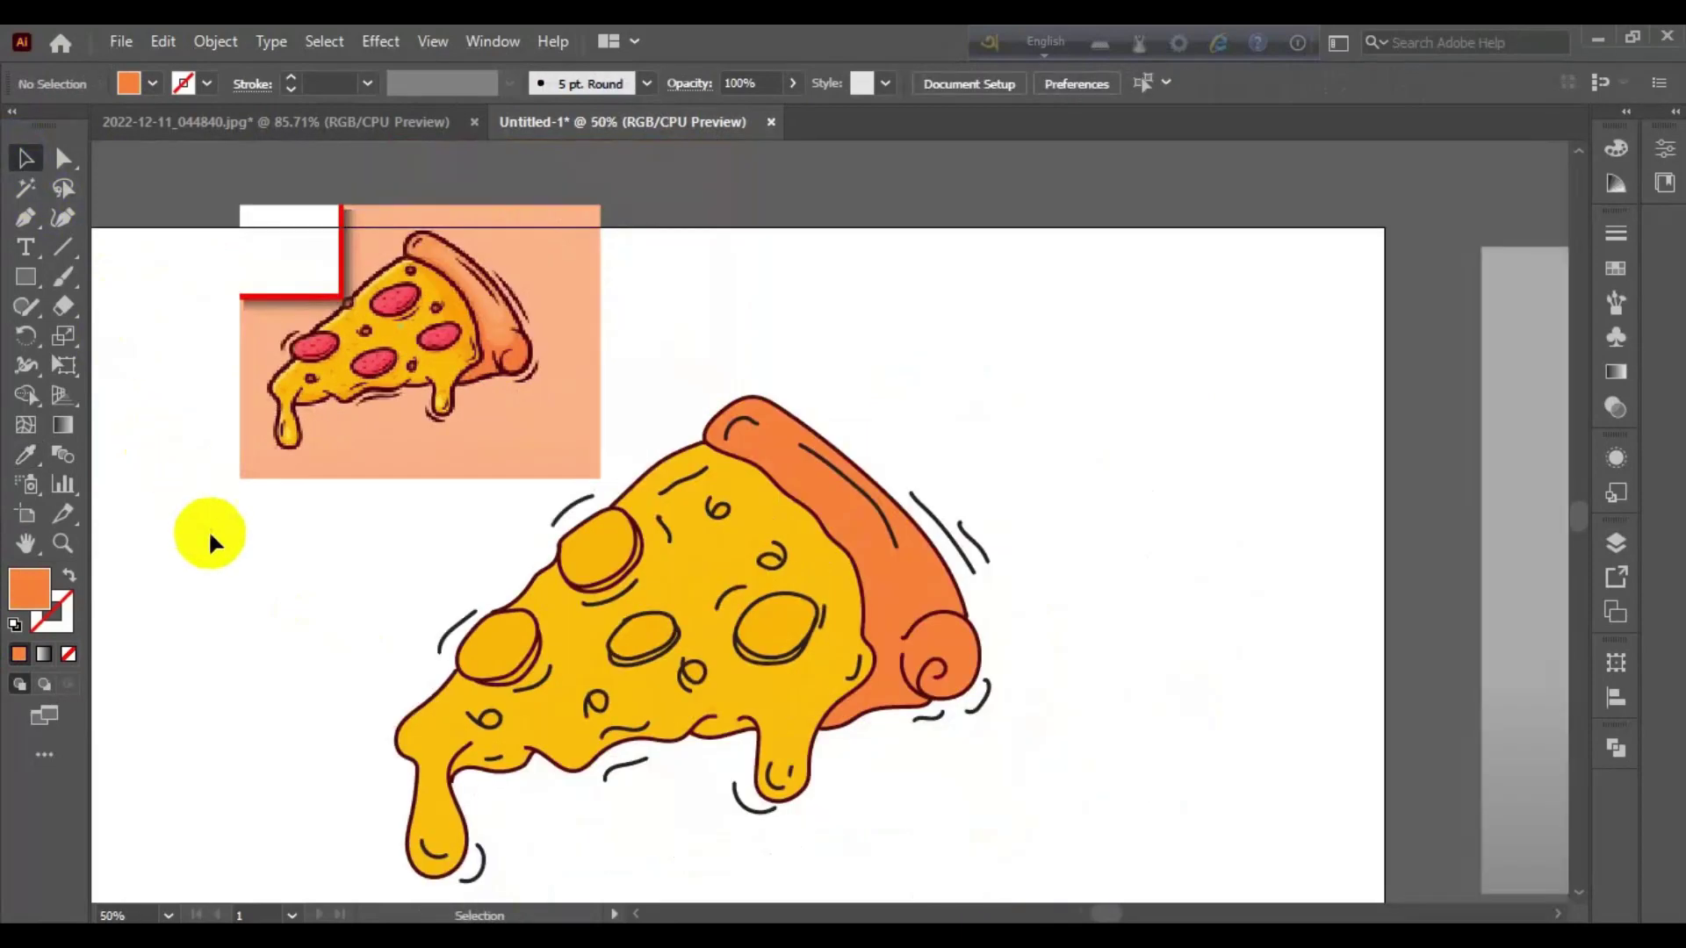
{"action": "left_click", "coordinate": [646, 550]}
Step: Colour the top and lower-left pepperoni with the reference image's red
{"action": "key", "text": "i"}
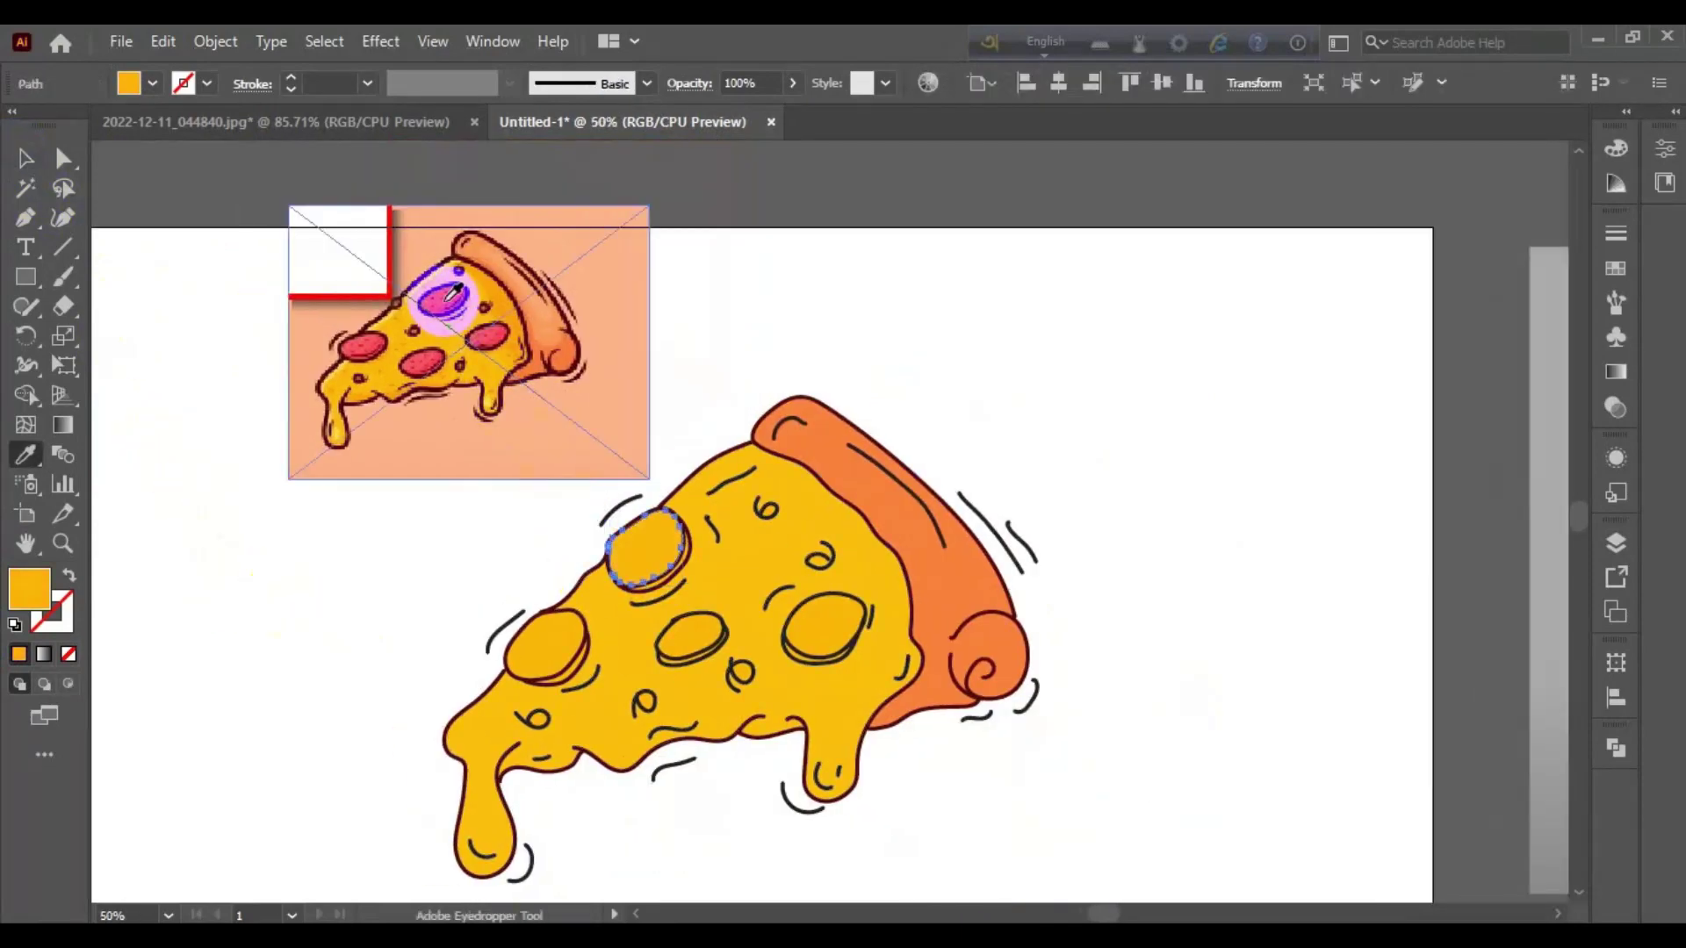
{"action": "left_click", "coordinate": [443, 296]}
{"action": "left_click", "coordinate": [548, 643]}
{"action": "key", "text": "i"}
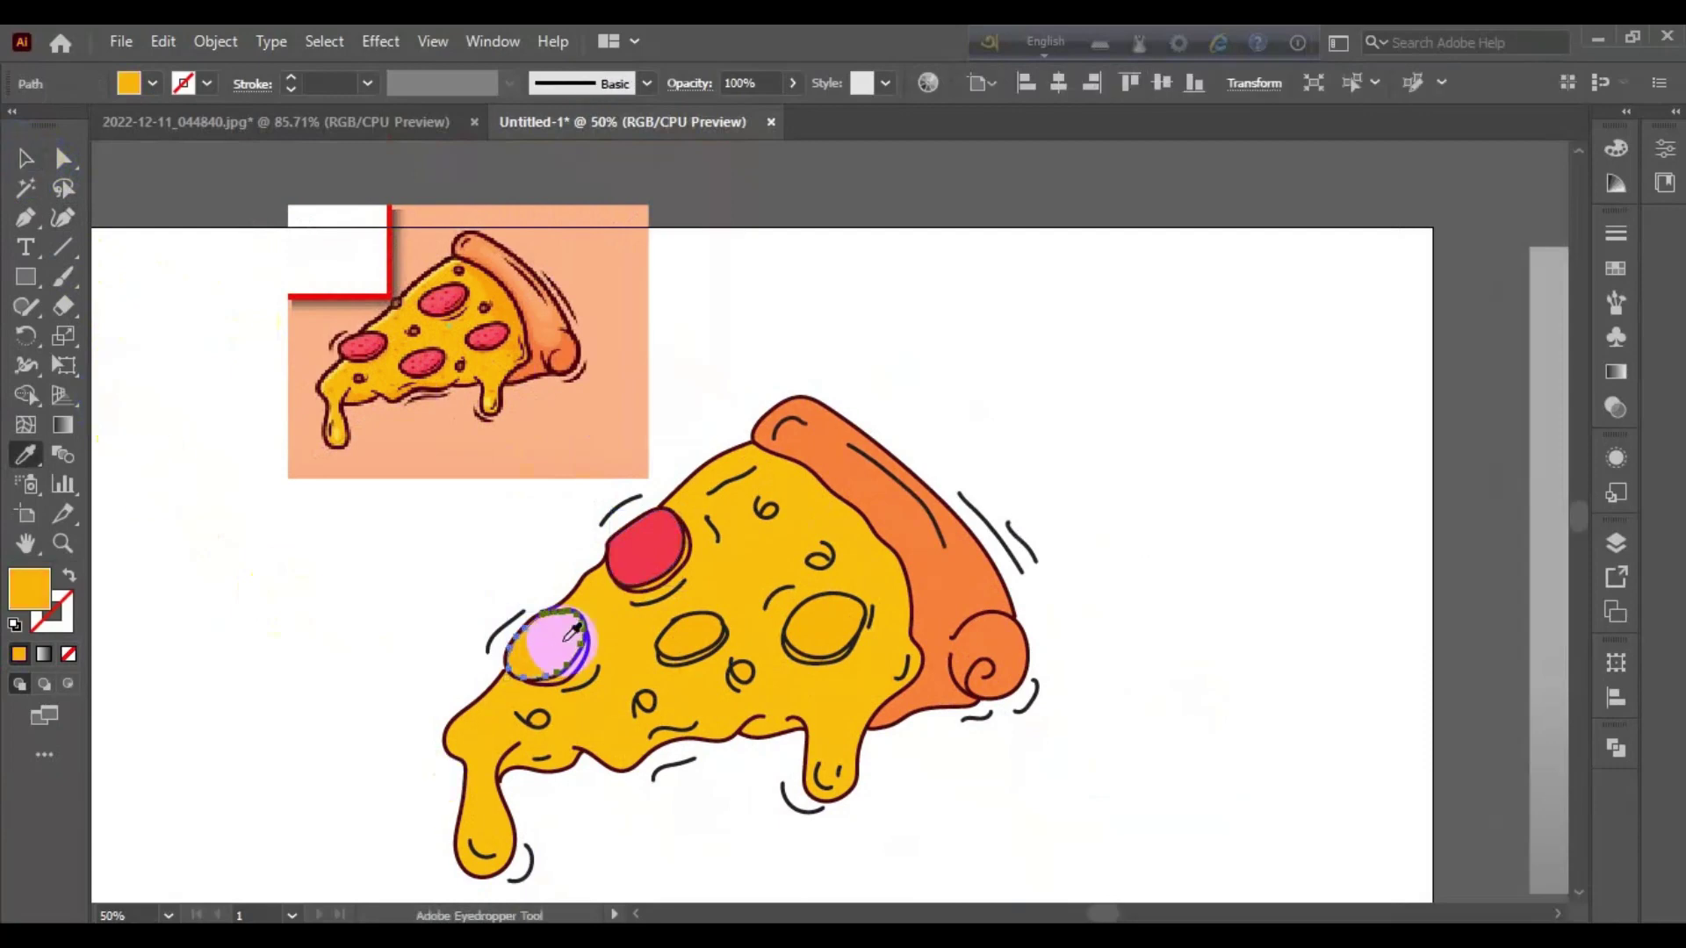
{"action": "left_click", "coordinate": [647, 549]}
Step: Colour the middle and large right pepperoni with the same red
{"action": "key", "text": "v"}
{"action": "key", "text": "i"}
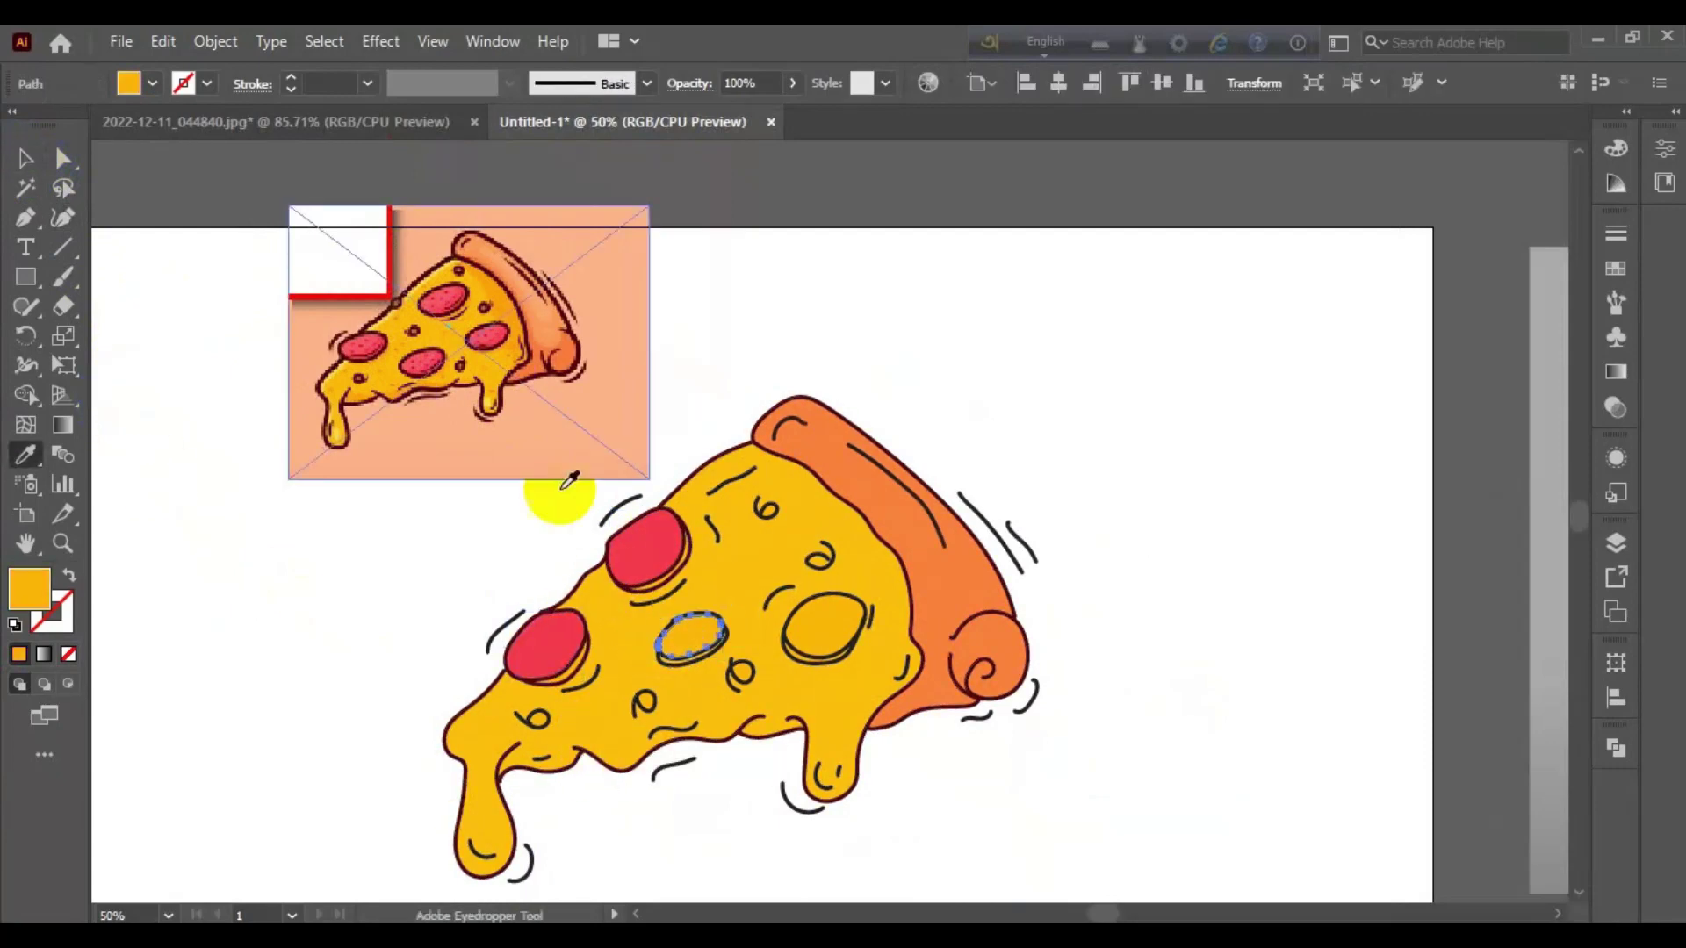
{"action": "left_click", "coordinate": [665, 558]}
{"action": "key", "text": "v"}
{"action": "left_click", "coordinate": [818, 607]}
{"action": "key", "text": "i"}
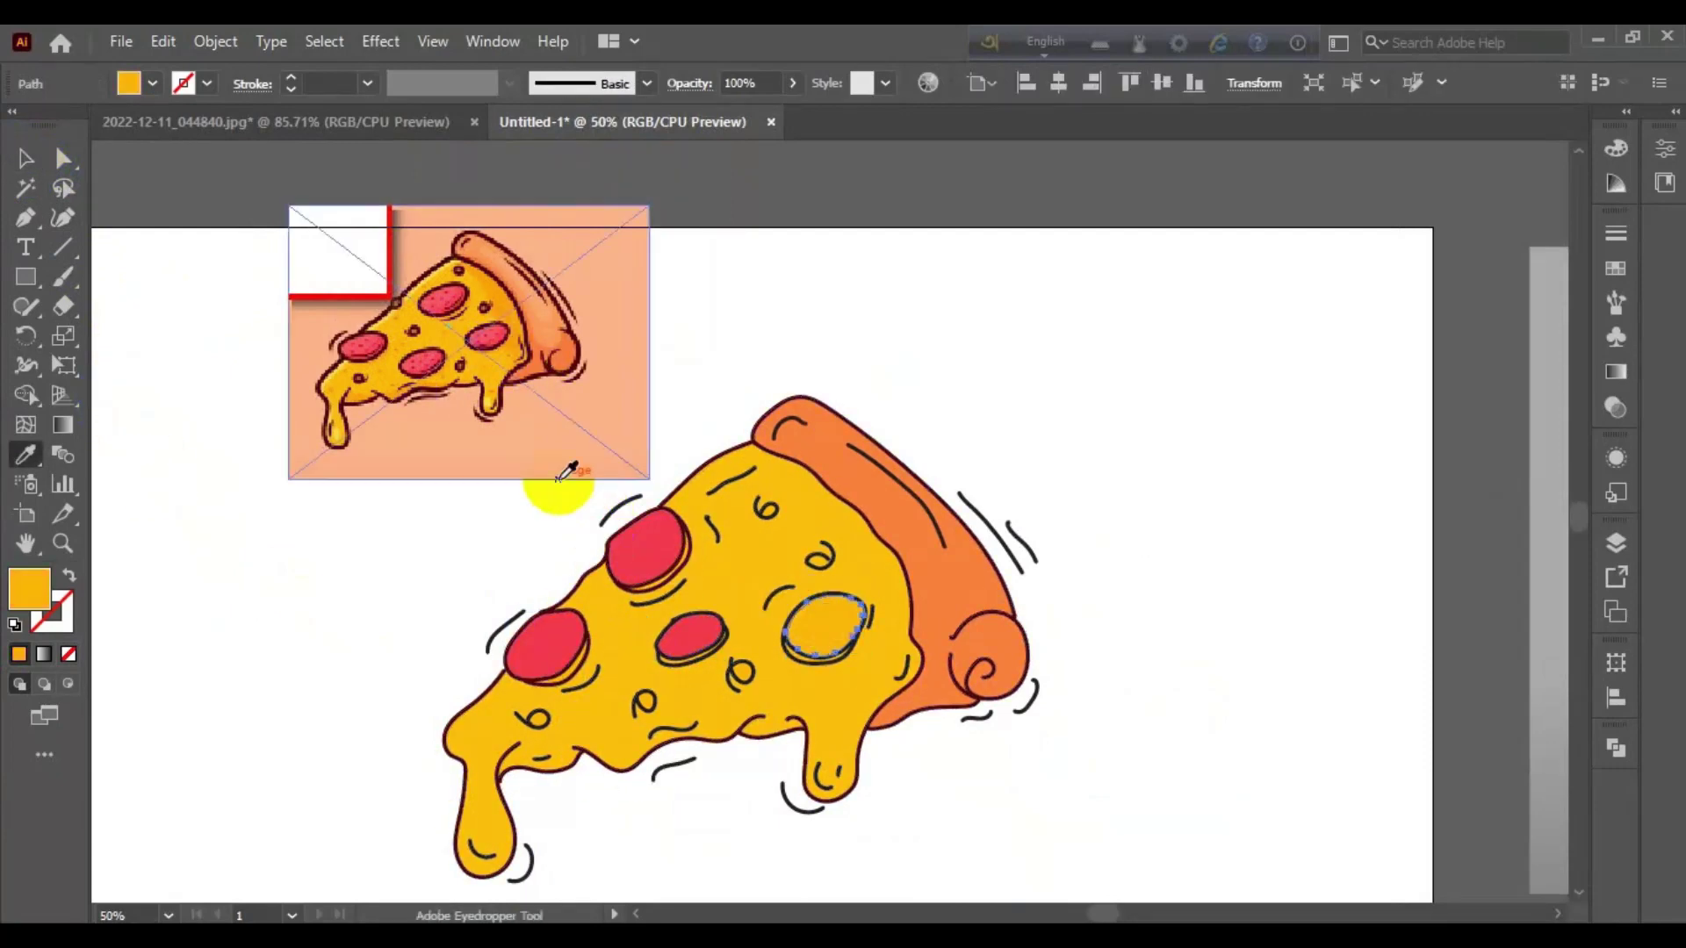
{"action": "left_click", "coordinate": [691, 637]}
{"action": "key", "text": "v"}
{"action": "left_click", "coordinate": [685, 789]}
Step: Select the small centre dot on the pizza
{"action": "scroll", "coordinate": [432, 358], "scroll_direction": "up", "scroll_amount": 5}
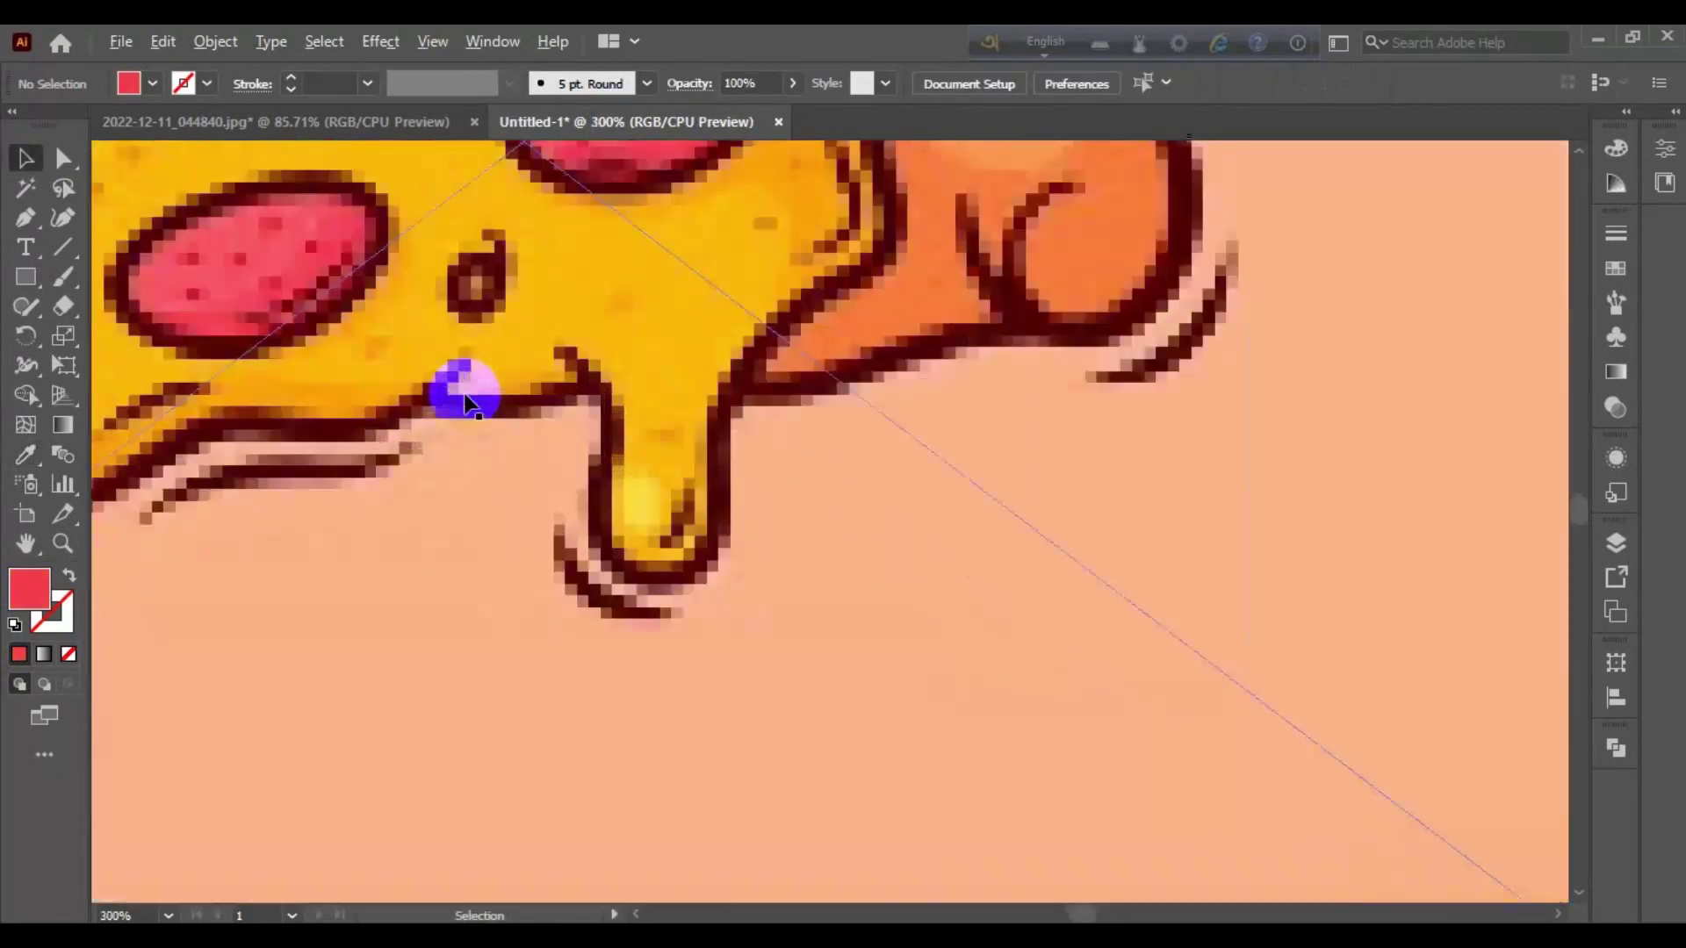
{"action": "scroll", "coordinate": [661, 597], "scroll_direction": "down", "scroll_amount": 8}
{"action": "scroll", "coordinate": [736, 309], "scroll_direction": "up", "scroll_amount": 5}
{"action": "left_click", "coordinate": [736, 309]}
{"action": "scroll", "coordinate": [702, 290], "scroll_direction": "down", "scroll_amount": 6}
{"action": "scroll", "coordinate": [484, 535], "scroll_direction": "up", "scroll_amount": 2}
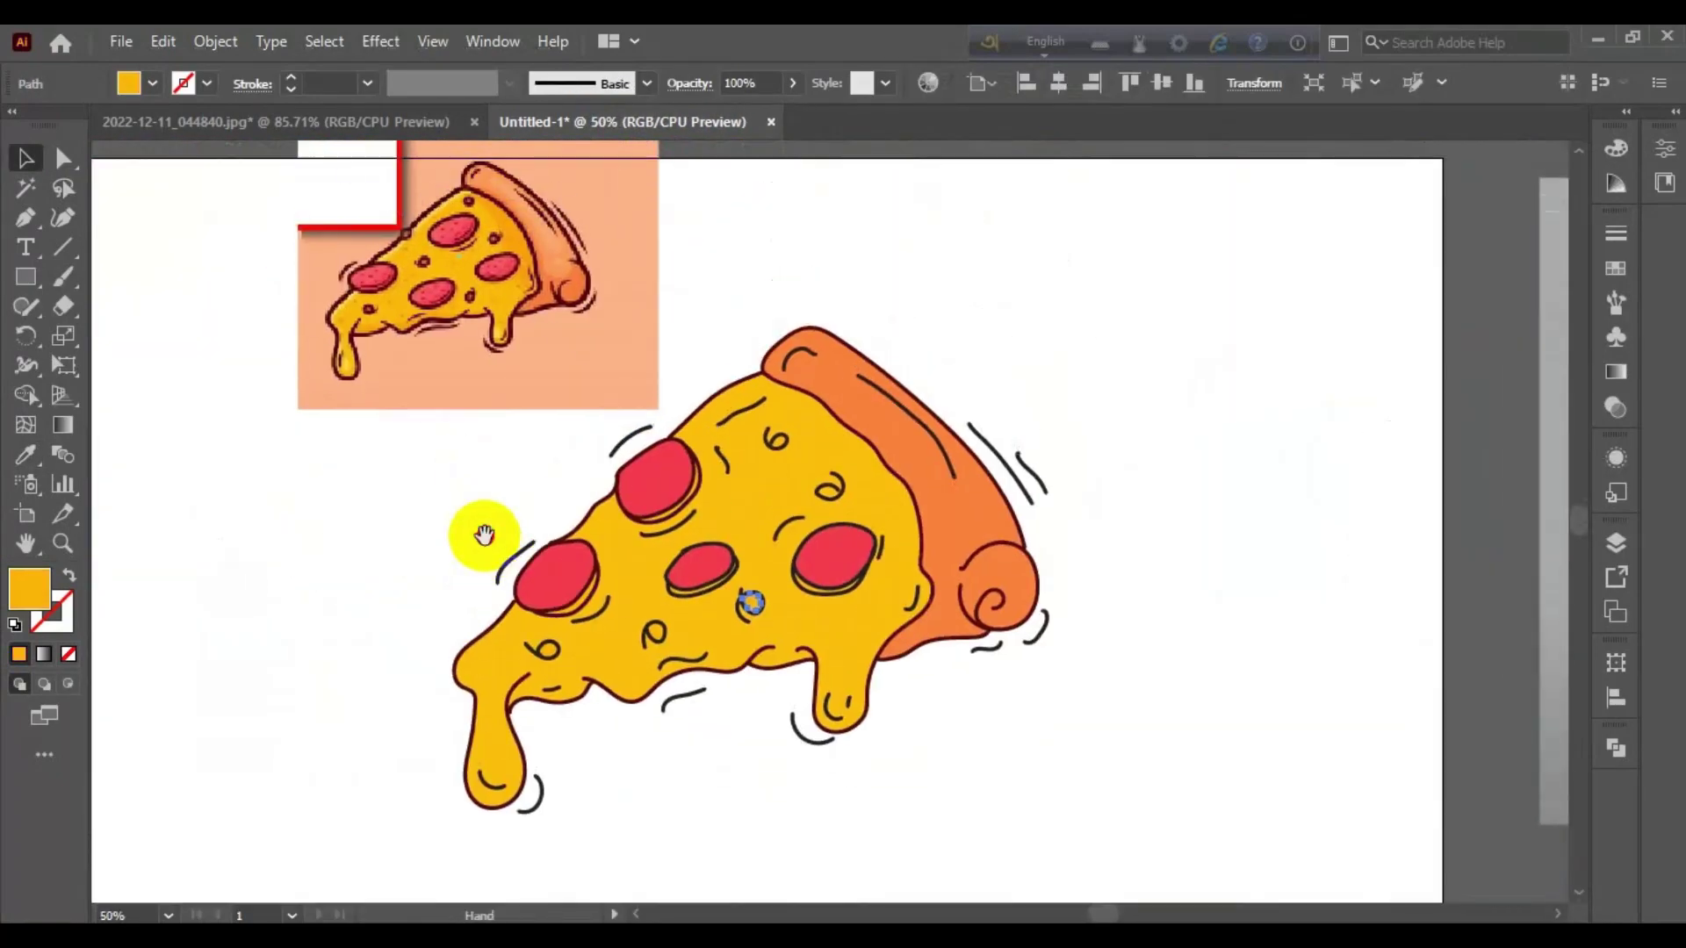
{"action": "scroll", "coordinate": [346, 435], "scroll_direction": "up", "scroll_amount": 7}
{"action": "key", "text": "i"}
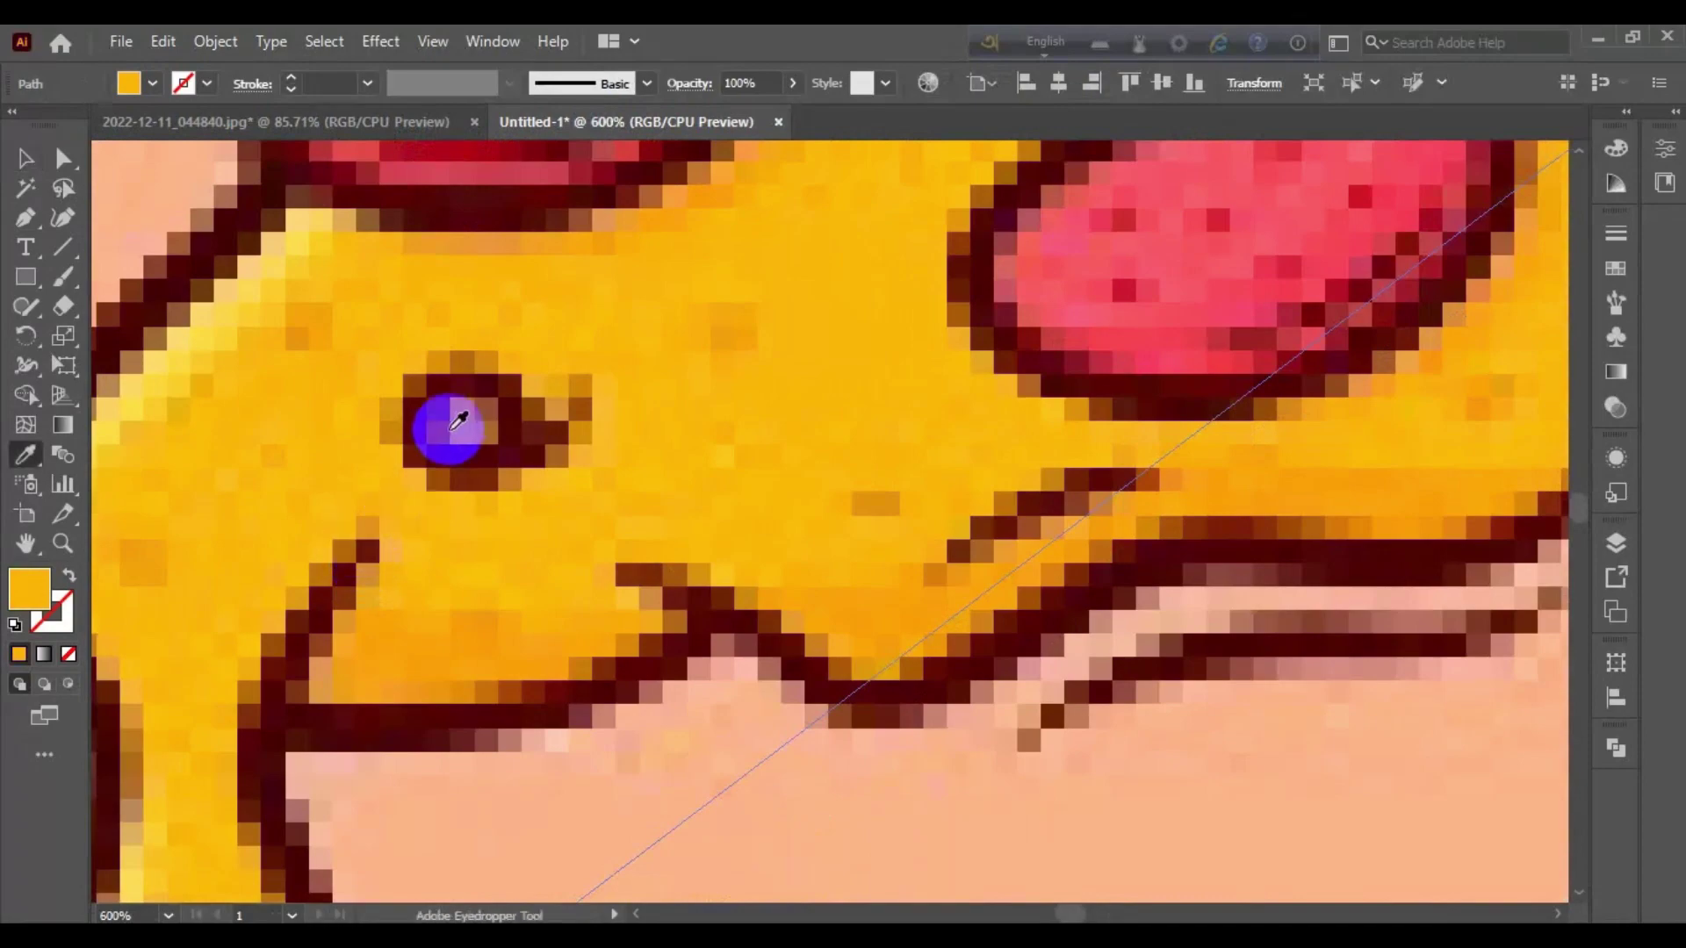
{"action": "scroll", "coordinate": [442, 431], "scroll_direction": "down", "scroll_amount": 4}
{"action": "scroll", "coordinate": [625, 659], "scroll_direction": "down", "scroll_amount": 2}
{"action": "scroll", "coordinate": [629, 689], "scroll_direction": "down", "scroll_amount": 2}
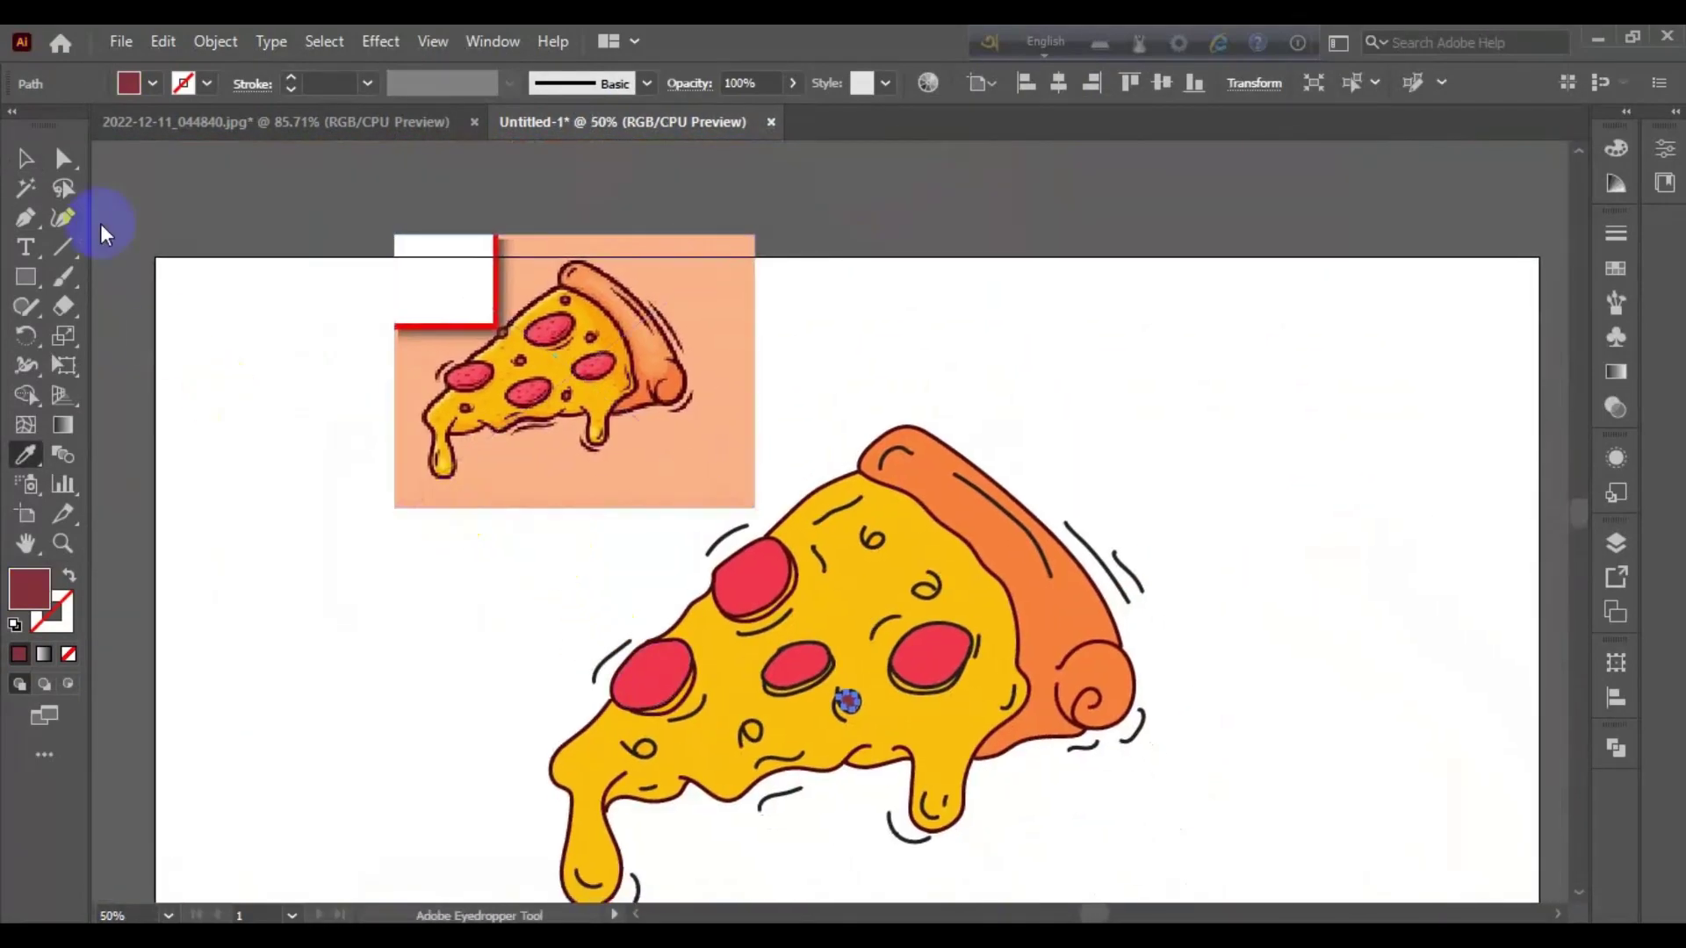
Step: Fill the small centre dot with pepperoni red, undoing one wrong sample
{"action": "left_click", "coordinate": [25, 158]}
{"action": "left_click", "coordinate": [348, 630]}
{"action": "key", "text": "ctrl+z"}
{"action": "key", "text": "i"}
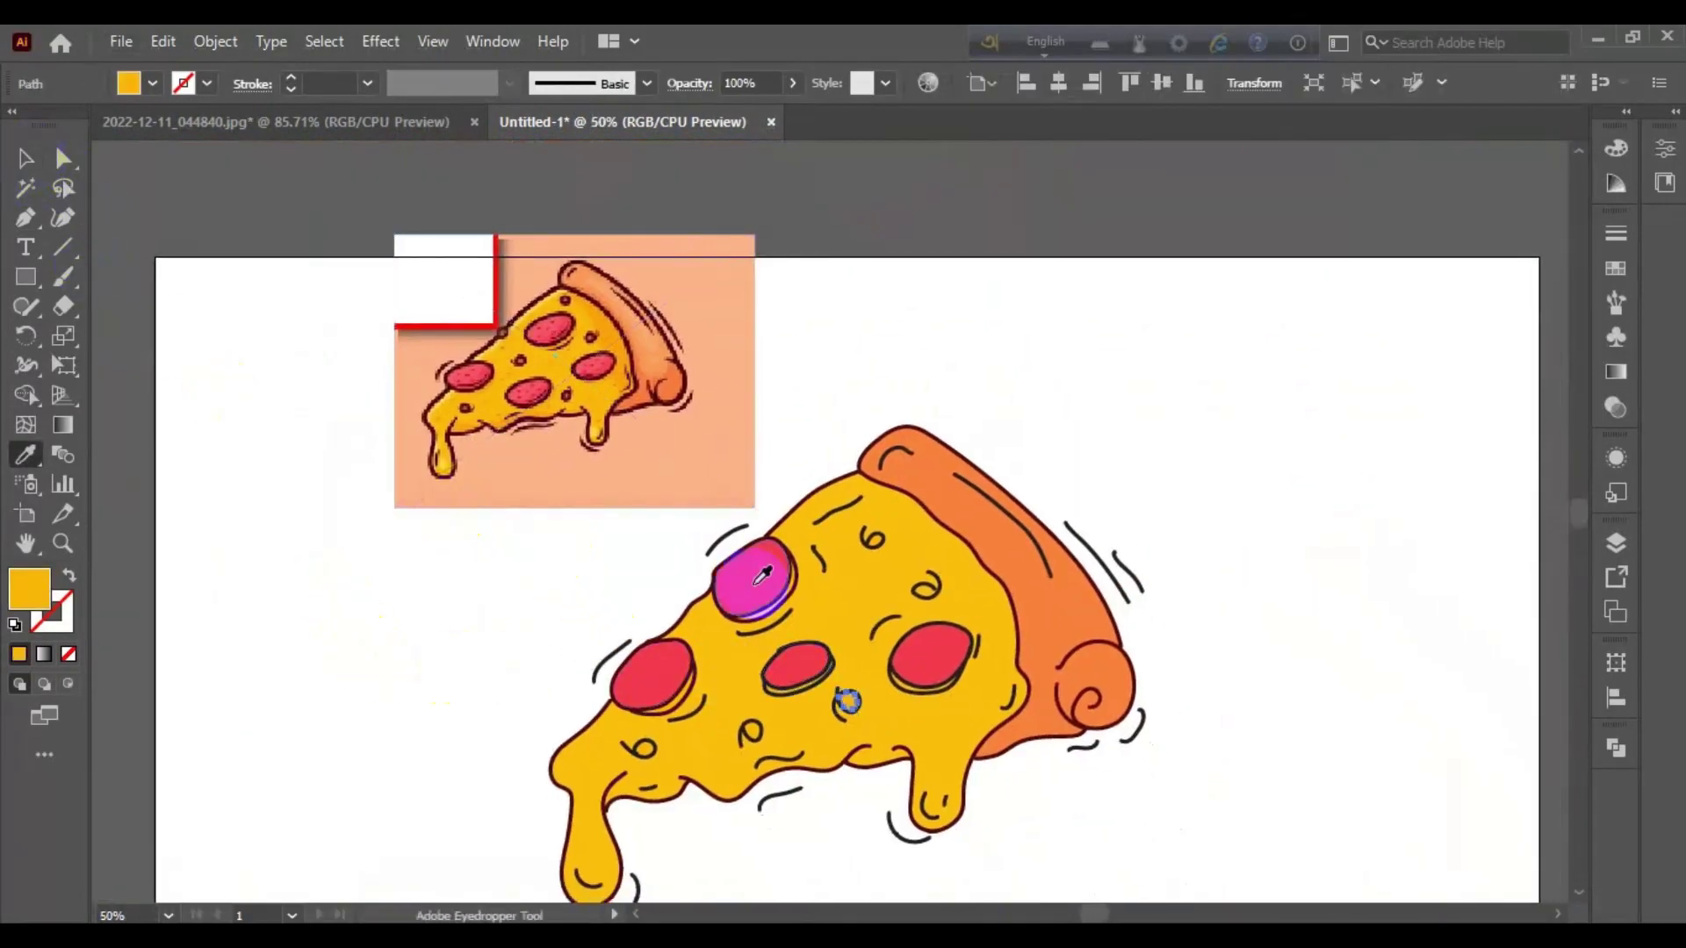
{"action": "left_click", "coordinate": [754, 580]}
{"action": "key", "text": "v"}
{"action": "left_click", "coordinate": [290, 515]}
Step: Fill the lower 6, small loop and top 6 squiggles with pepperoni red using the eyedropper
{"action": "scroll", "coordinate": [689, 647], "scroll_direction": "up", "scroll_amount": 2}
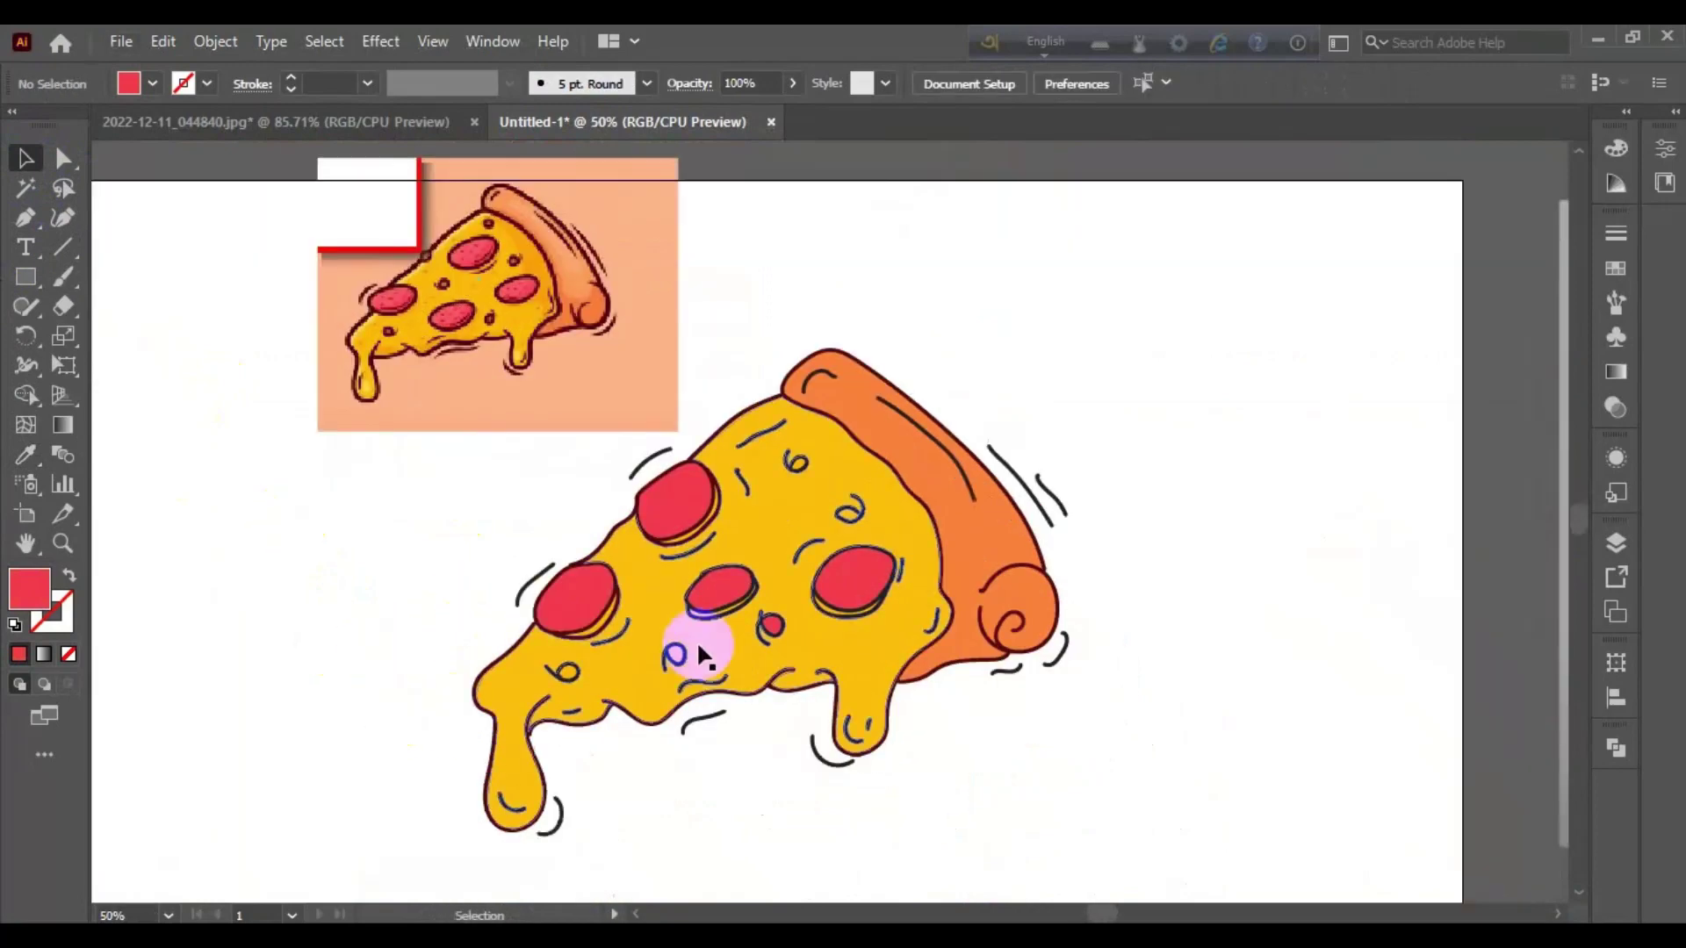
{"action": "scroll", "coordinate": [482, 681], "scroll_direction": "up", "scroll_amount": 2}
{"action": "left_click", "coordinate": [552, 669]}
{"action": "left_click", "coordinate": [333, 698], "text": "shift"}
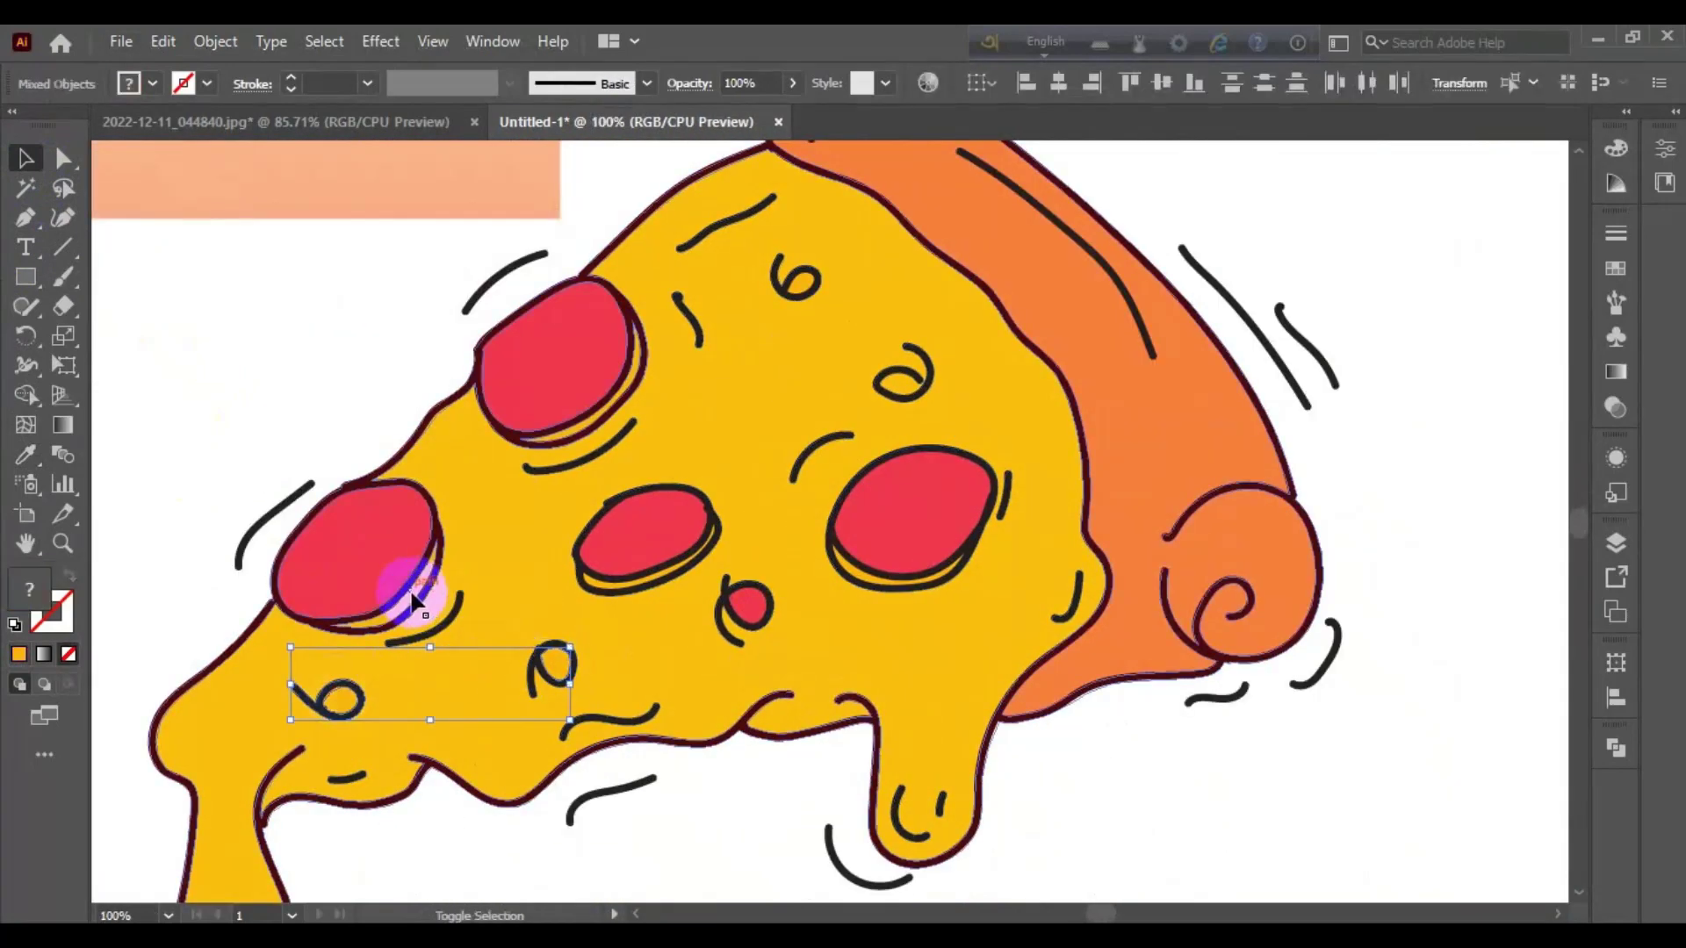
{"action": "left_click", "coordinate": [316, 470]}
{"action": "left_click", "coordinate": [332, 697]}
{"action": "left_click", "coordinate": [553, 663], "text": "shift"}
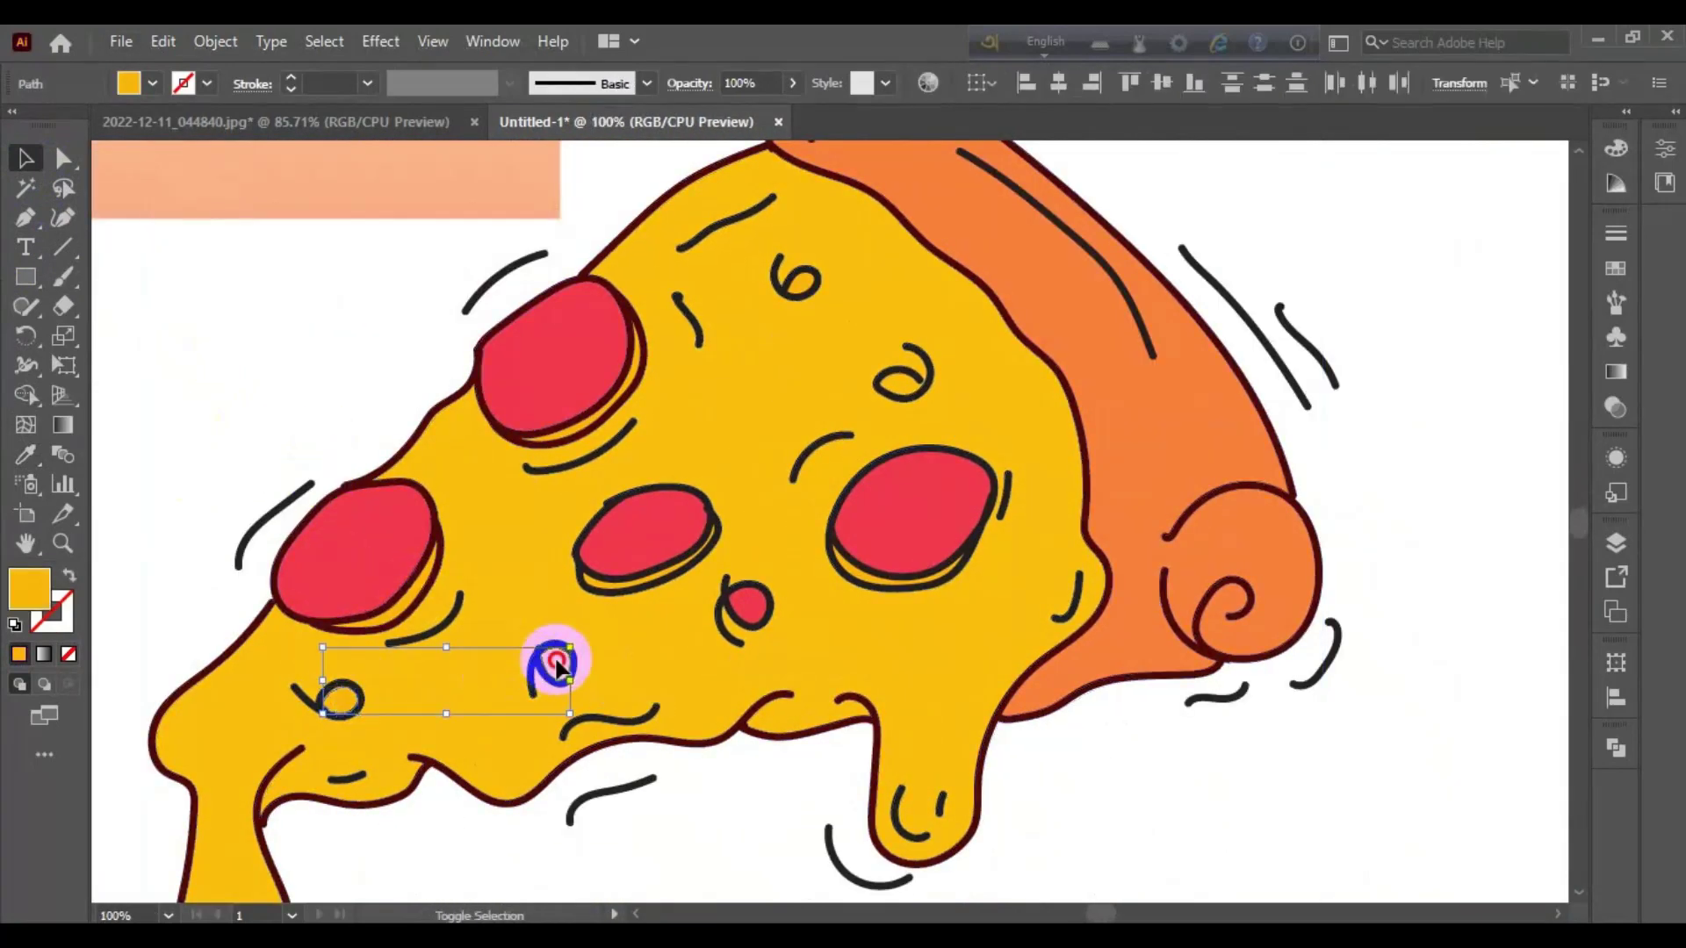
{"action": "left_click", "coordinate": [903, 400], "text": "shift"}
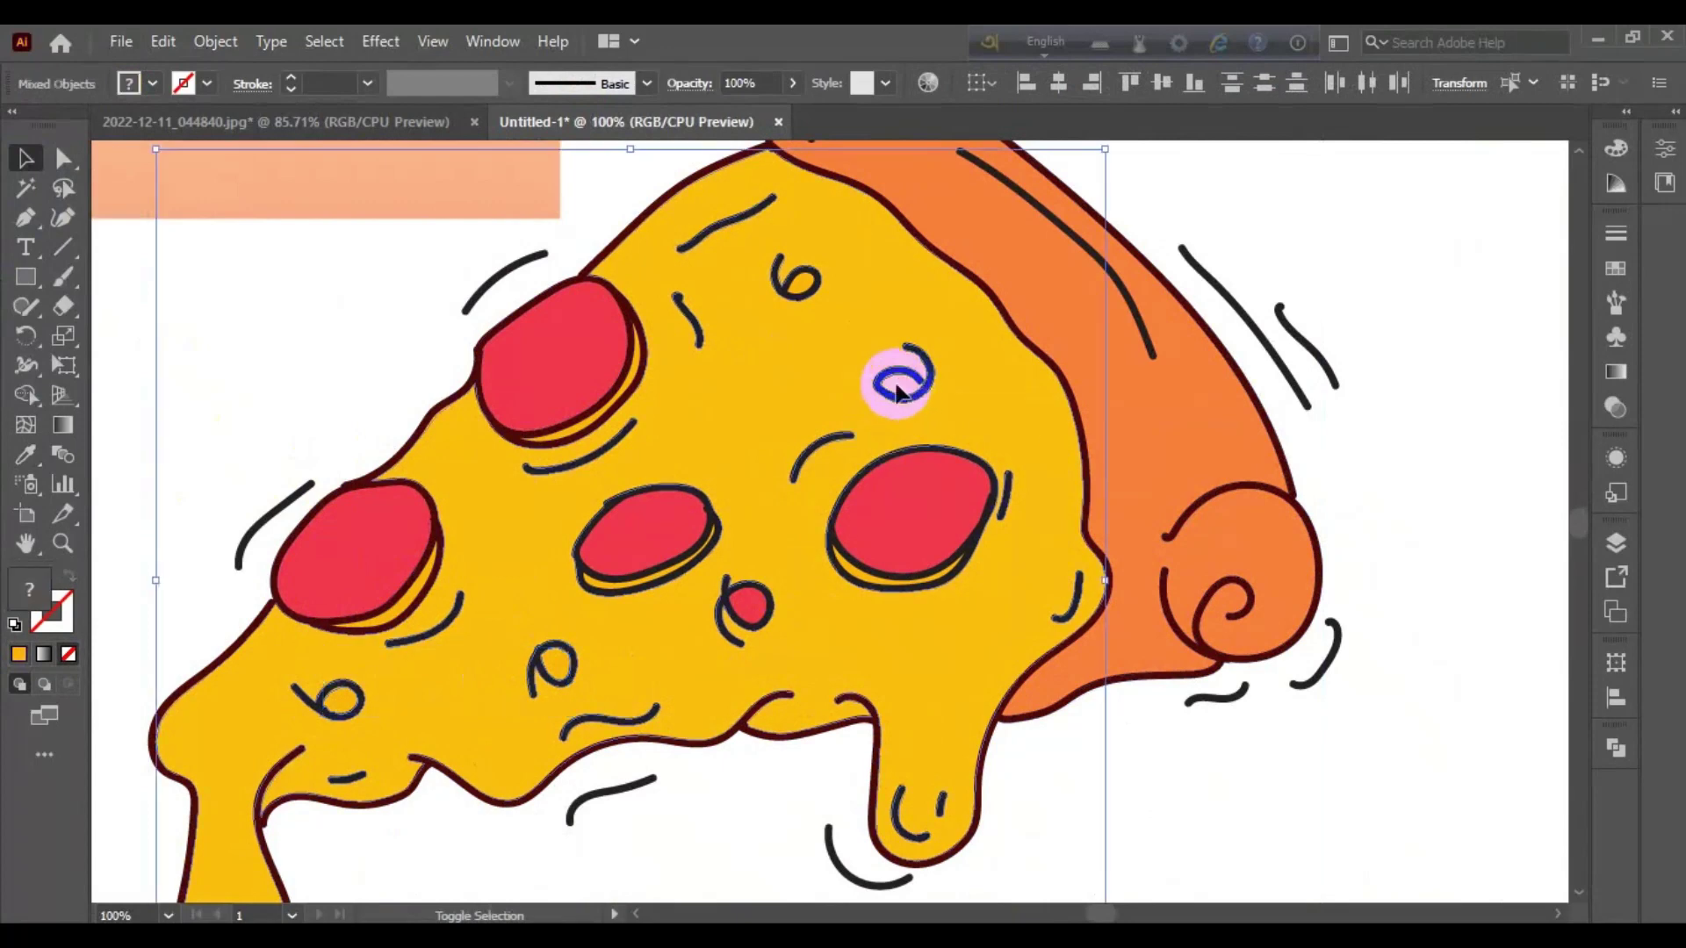
{"action": "left_click", "coordinate": [334, 273]}
{"action": "left_click", "coordinate": [336, 703]}
{"action": "left_click", "coordinate": [553, 666], "text": "shift"}
{"action": "left_click", "coordinate": [795, 280], "text": "shift"}
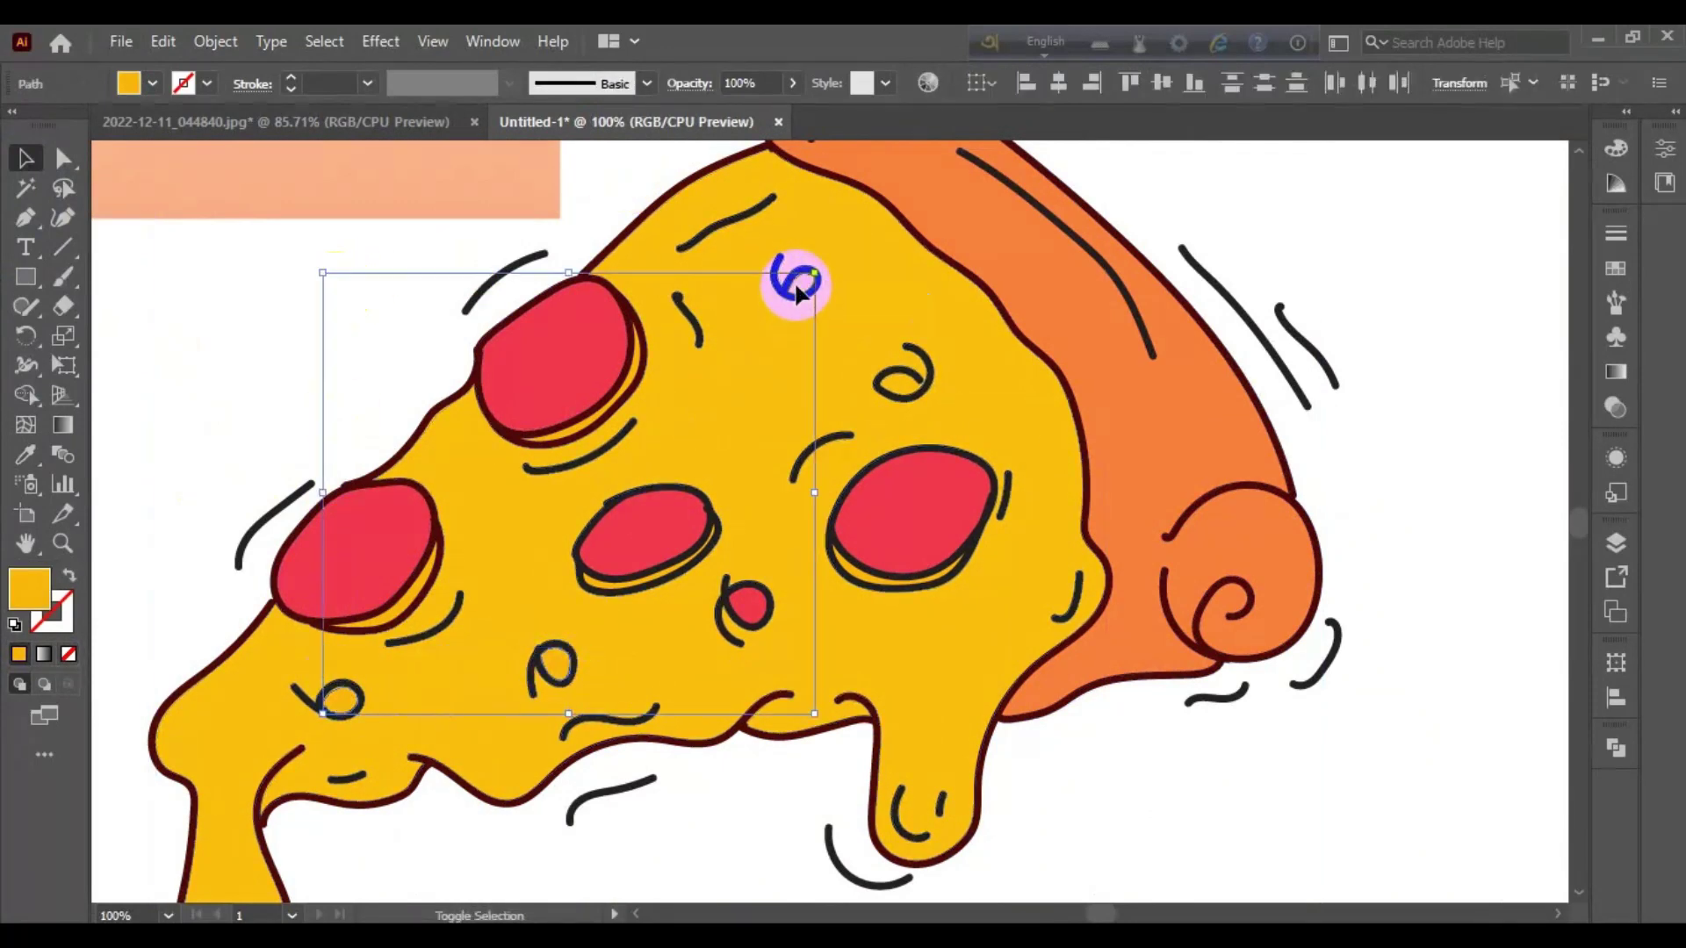
{"action": "key", "text": "i"}
{"action": "left_click", "coordinate": [905, 505]}
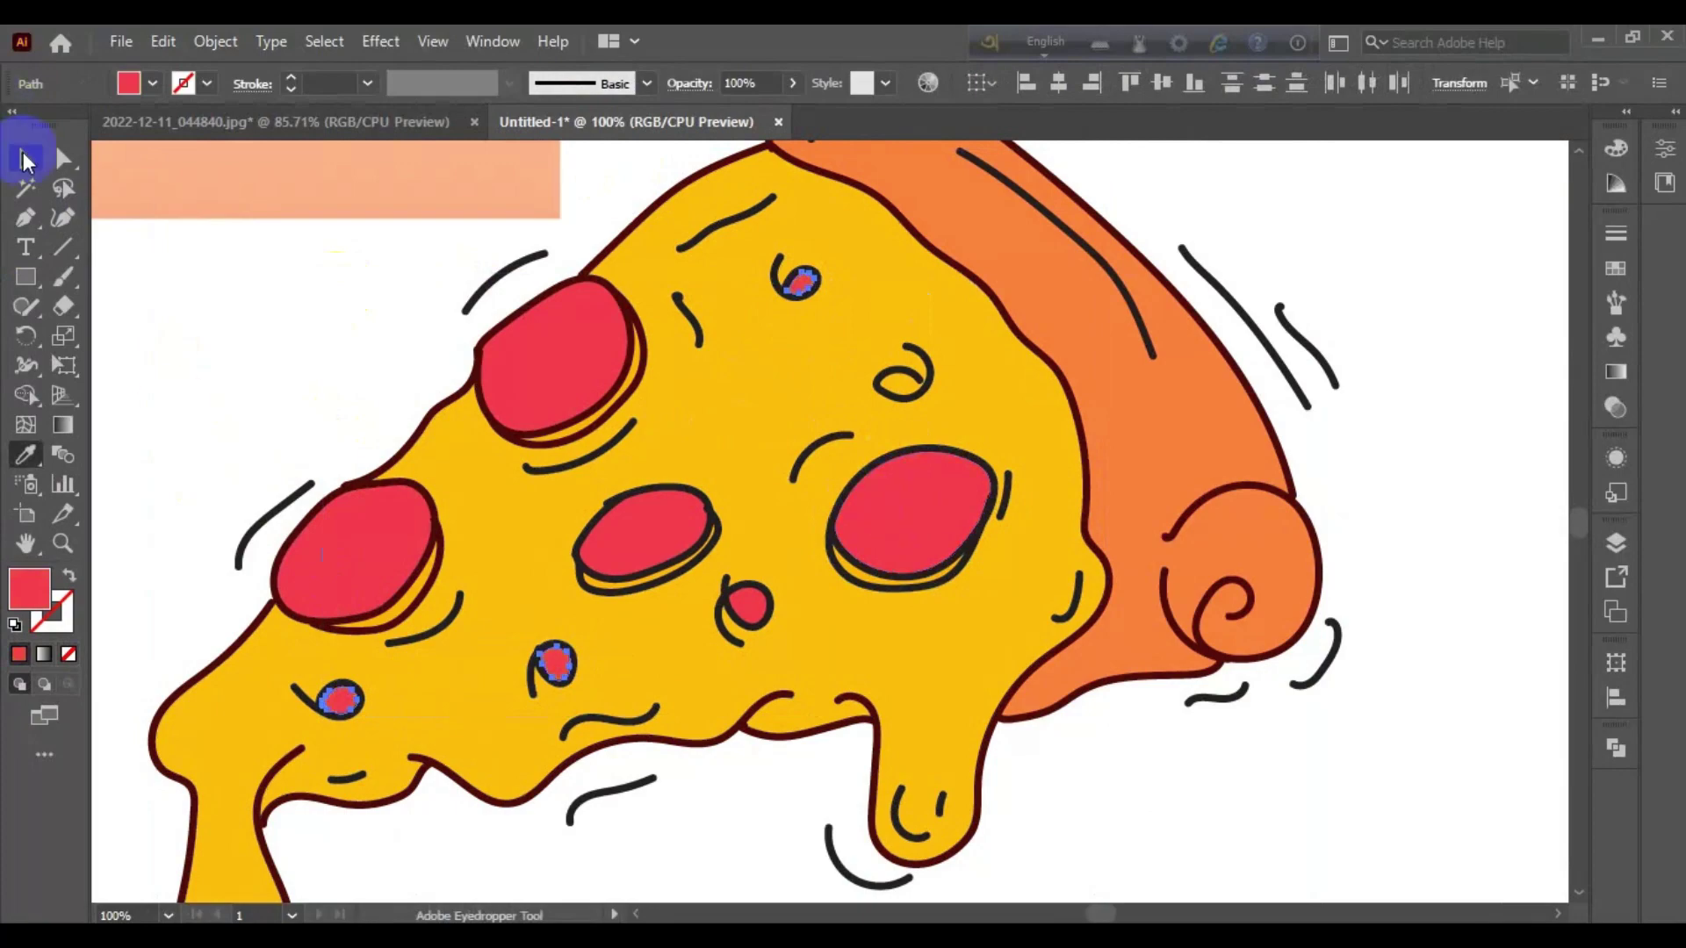
{"action": "left_click", "coordinate": [25, 160]}
Step: Leave isolation mode and zoom out to see the whole pizza
{"action": "double_click", "coordinate": [905, 373]}
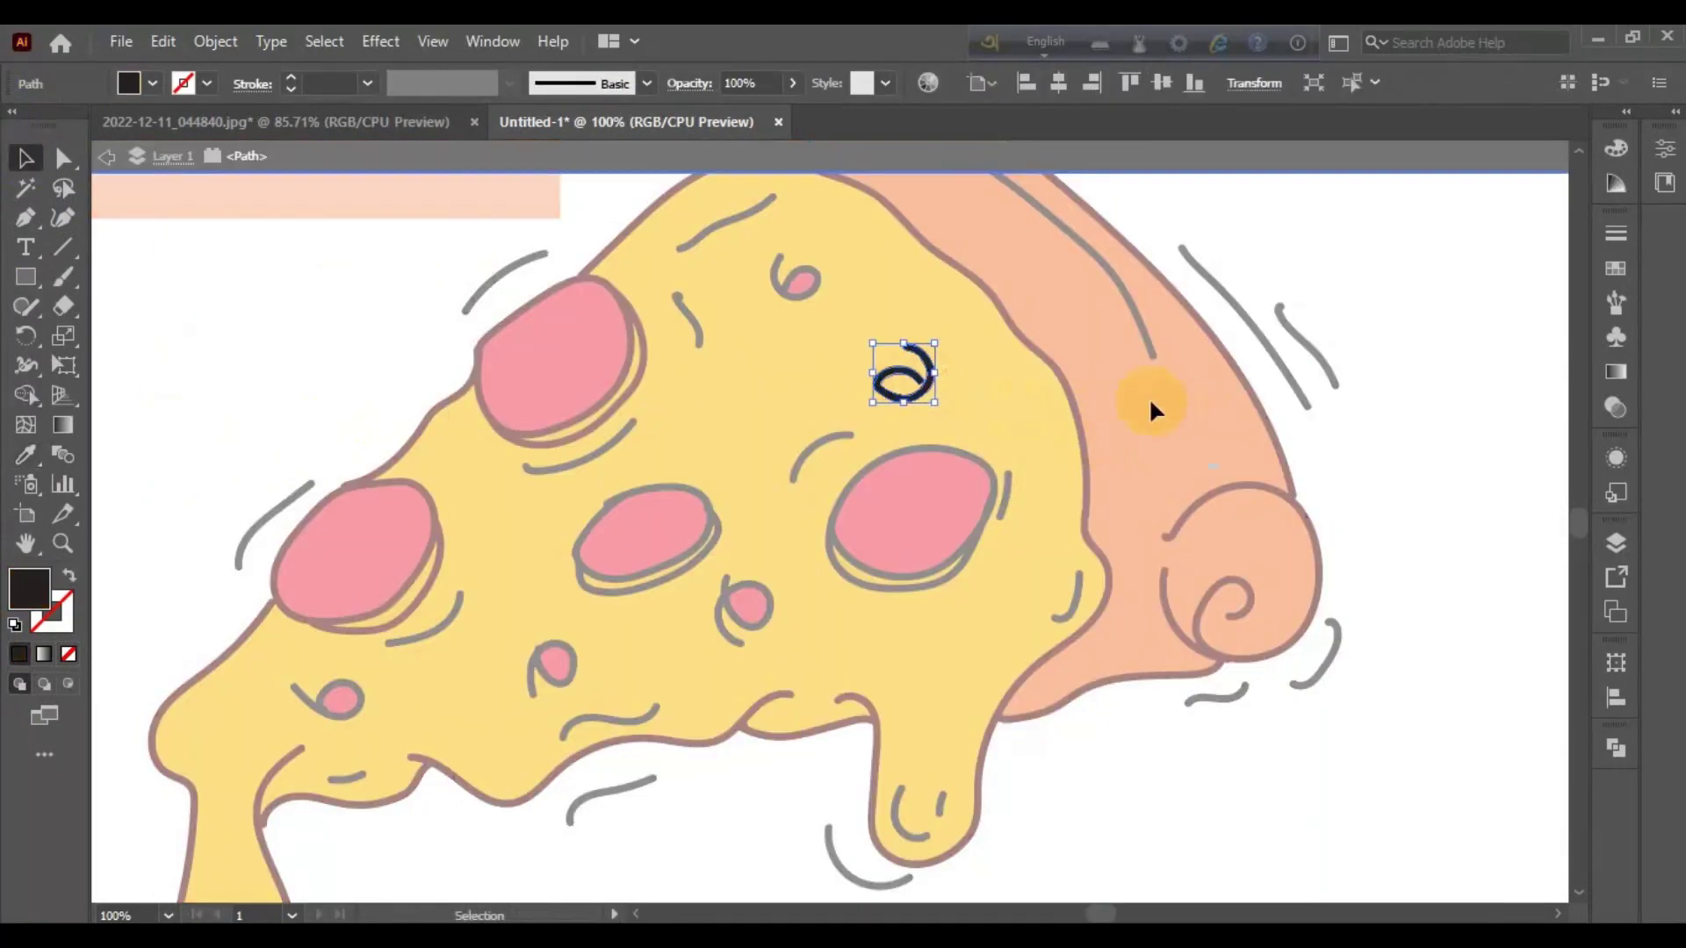
{"action": "left_click", "coordinate": [1149, 408]}
{"action": "double_click", "coordinate": [1347, 459]}
{"action": "key", "text": "ctrl+minus"}
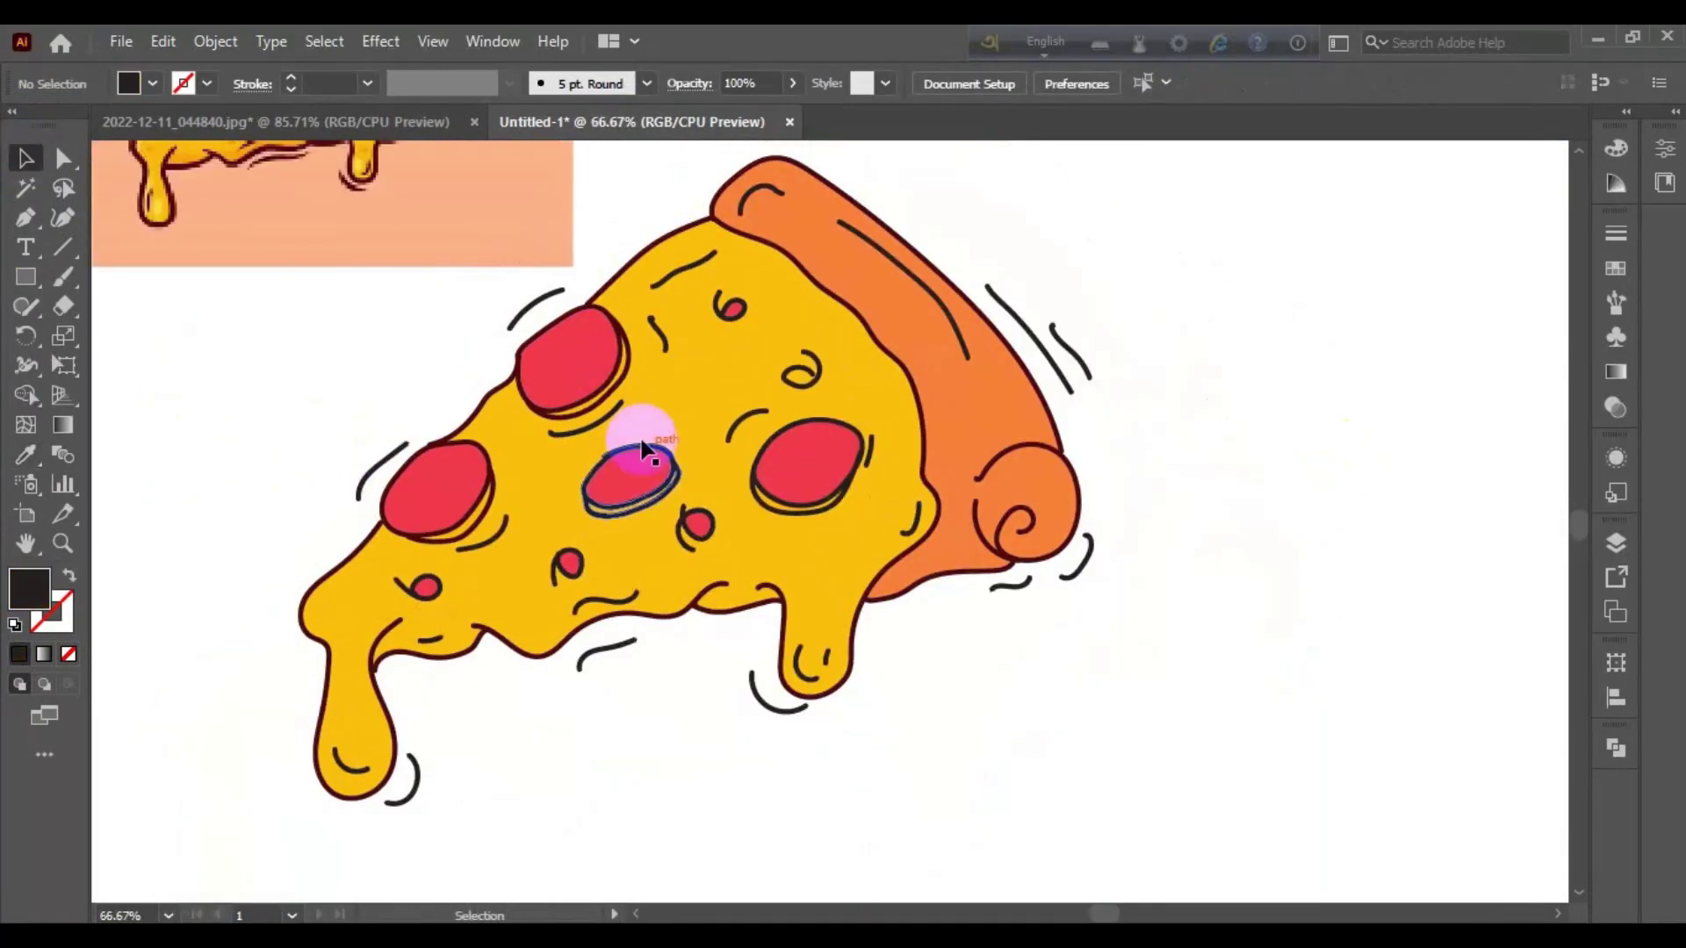
Step: Select the cheese, crust-edge and drip squiggles together for recolouring
{"action": "left_click", "coordinate": [615, 602]}
{"action": "left_click", "coordinate": [483, 531], "text": "shift"}
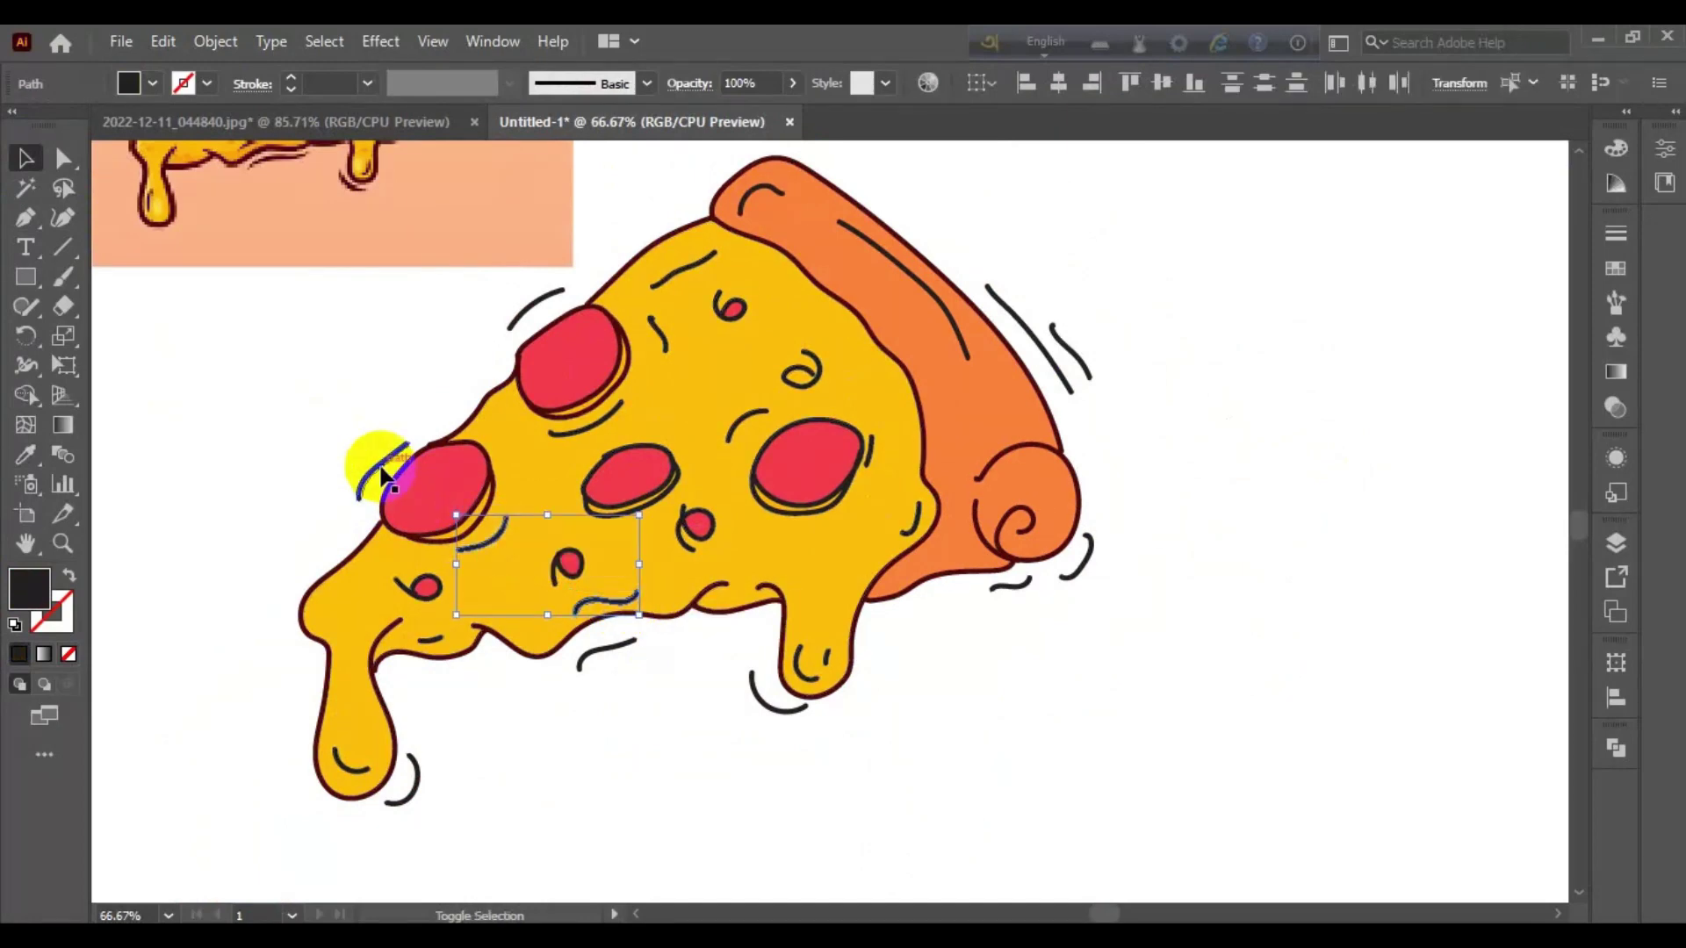
{"action": "left_click", "coordinate": [384, 477], "text": "shift"}
{"action": "left_click", "coordinate": [891, 263], "text": "shift"}
{"action": "left_click", "coordinate": [755, 200], "text": "shift"}
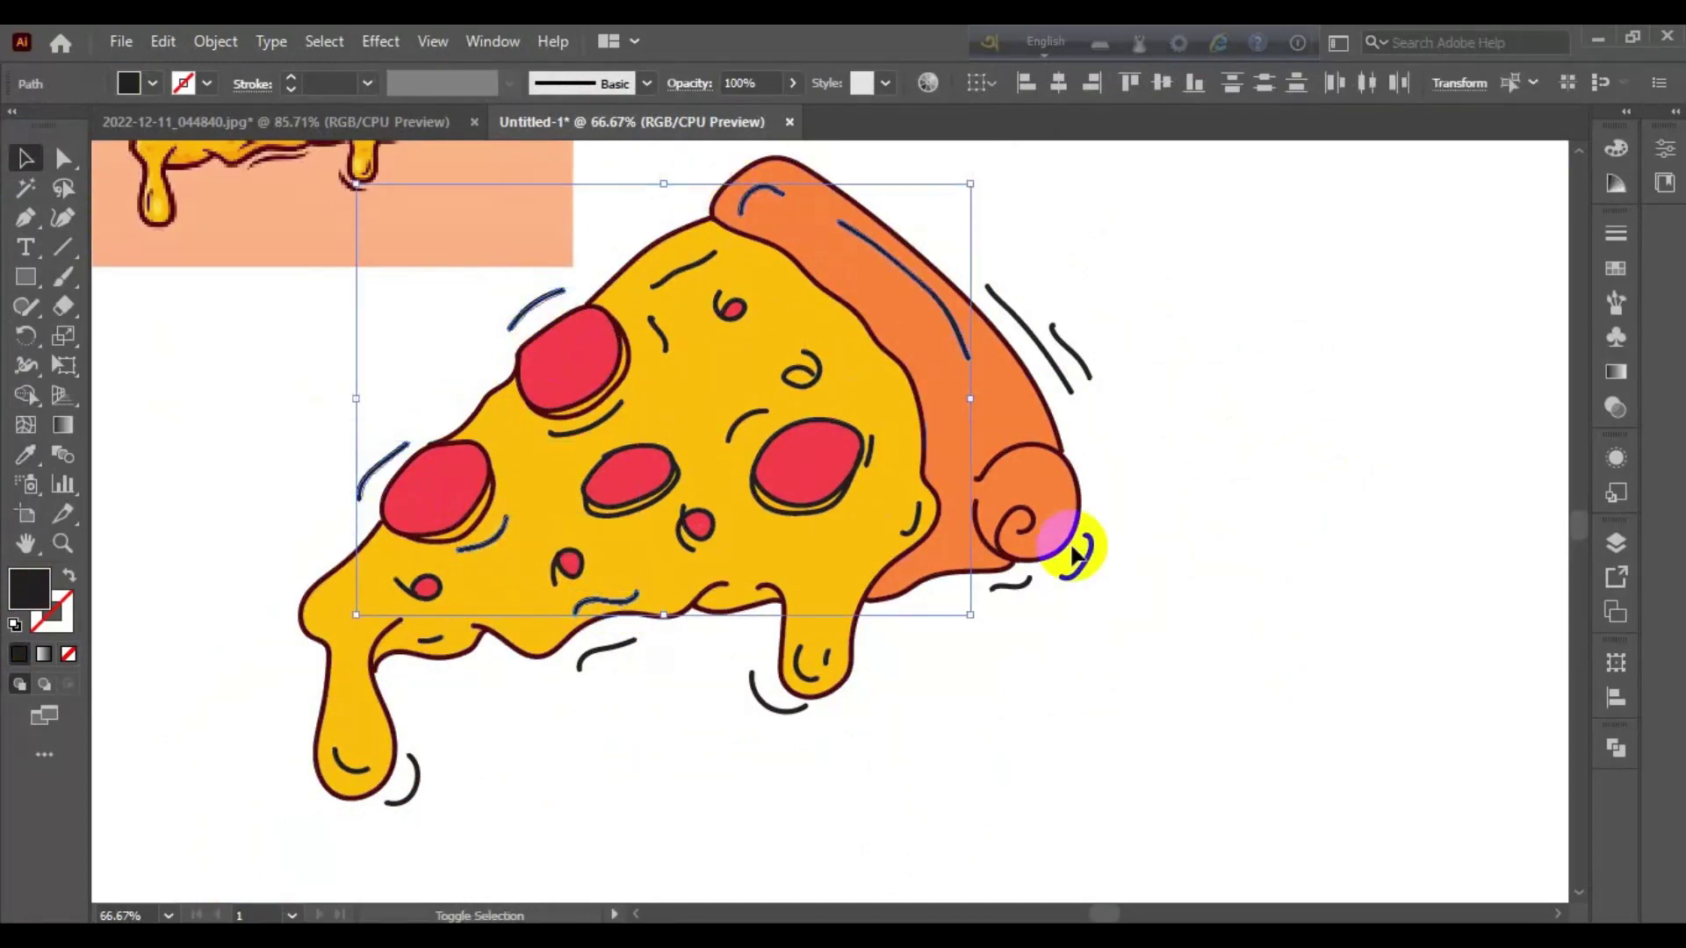
{"action": "left_click", "coordinate": [1079, 553], "text": "shift"}
{"action": "left_click", "coordinate": [1010, 584], "text": "shift"}
{"action": "left_click", "coordinate": [773, 694], "text": "shift"}
{"action": "left_click", "coordinate": [430, 637], "text": "shift"}
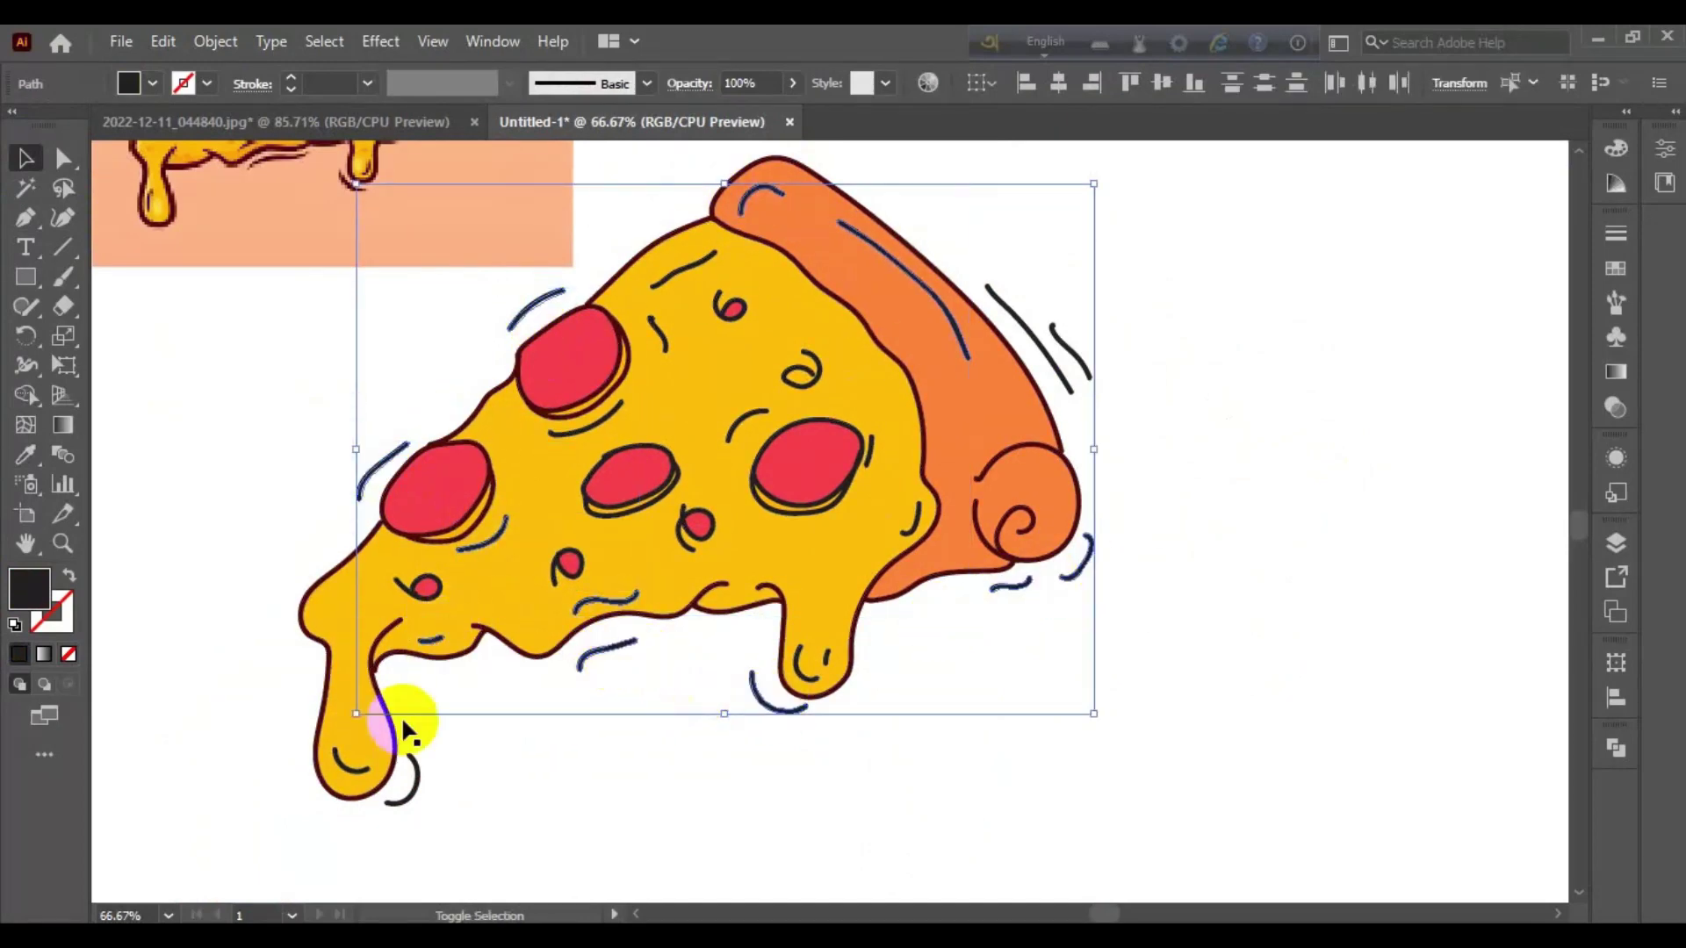
{"action": "left_click", "coordinate": [409, 774], "text": "shift"}
{"action": "left_click", "coordinate": [355, 772], "text": "shift"}
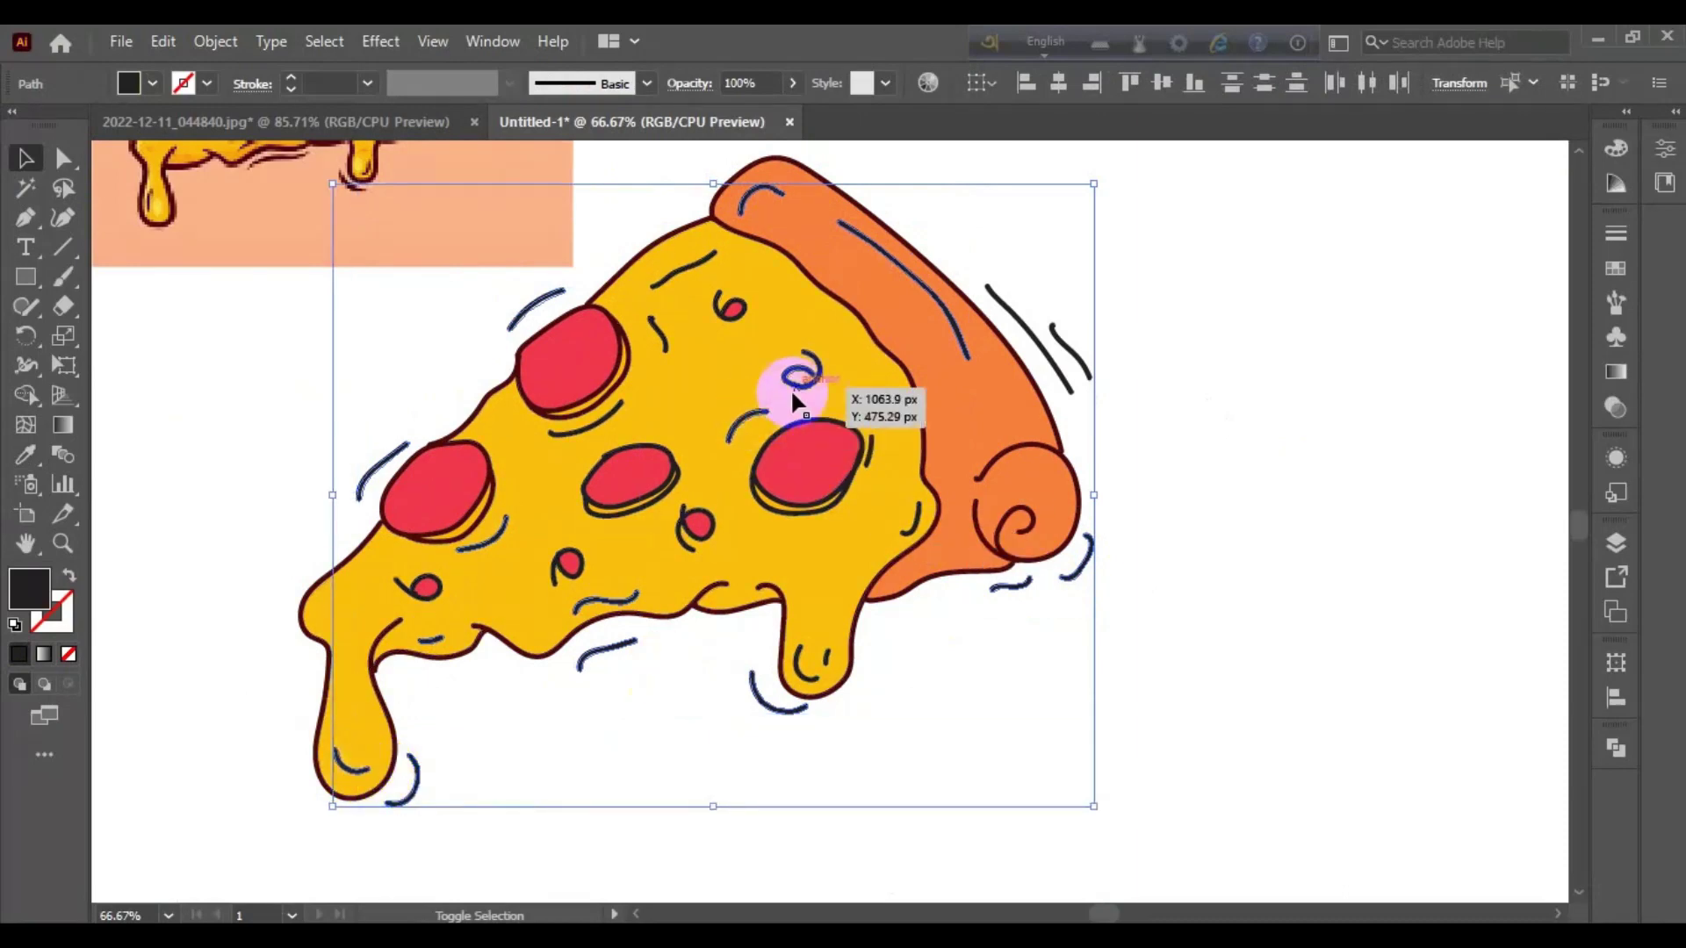
{"action": "left_click", "coordinate": [736, 327], "text": "shift"}
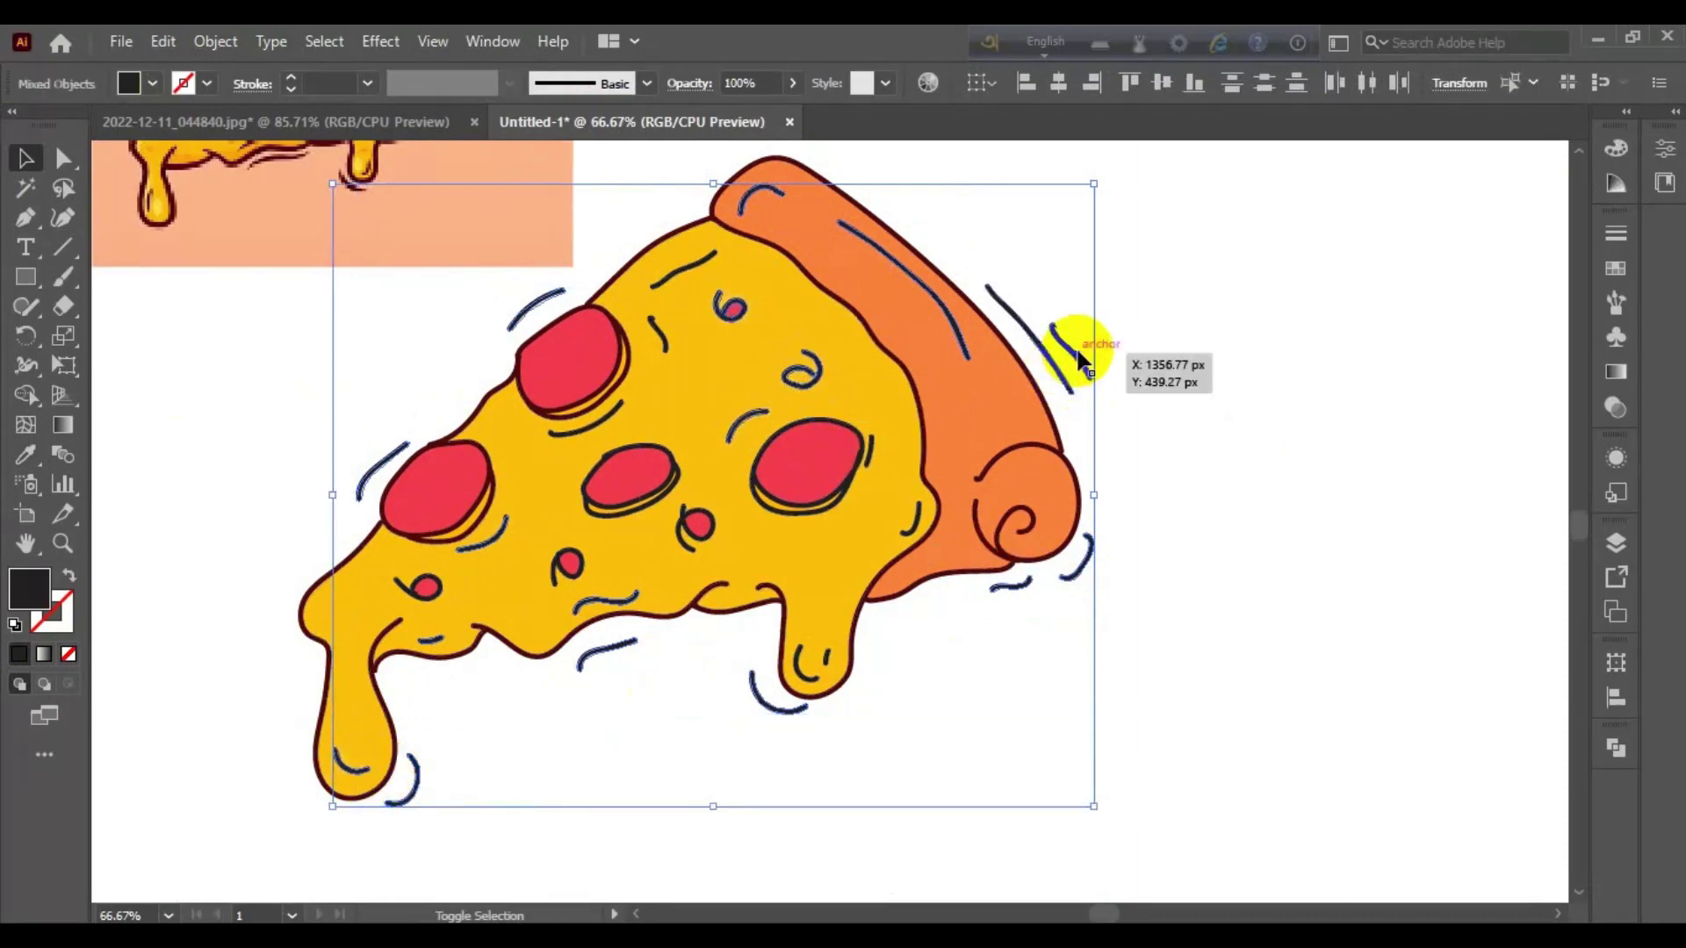
{"action": "key", "text": "i"}
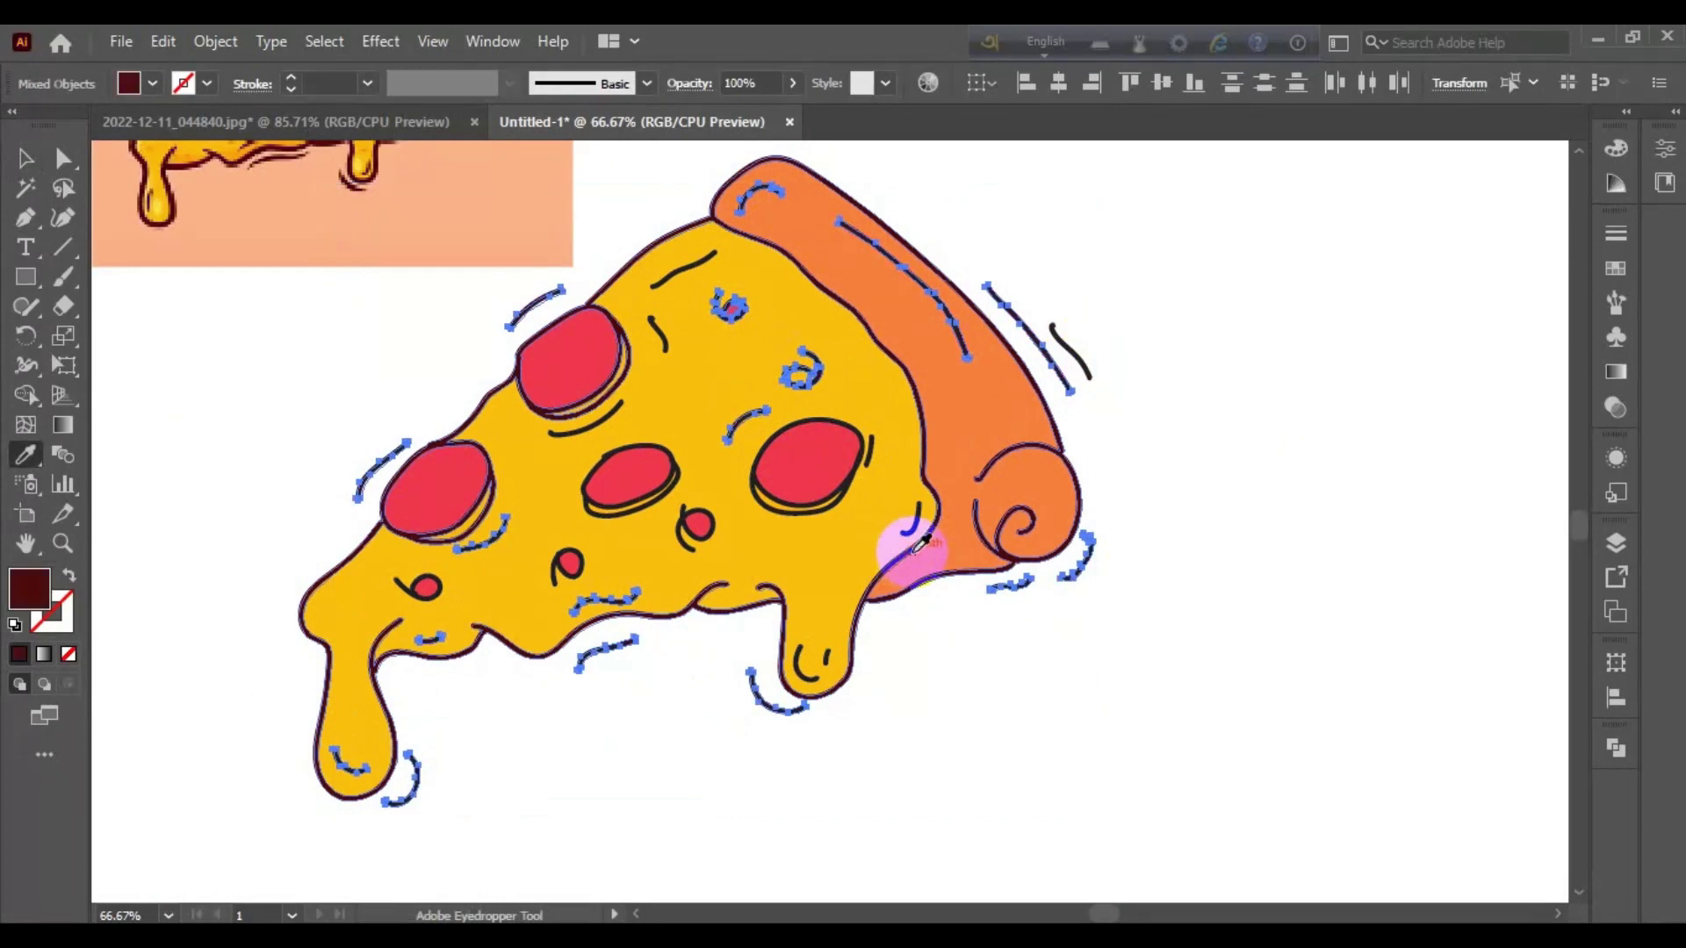
{"action": "key", "text": "v"}
Step: Recolour the right, top and small-pepperoni navy squiggles to the maroon outline colour
{"action": "left_click", "coordinate": [244, 460]}
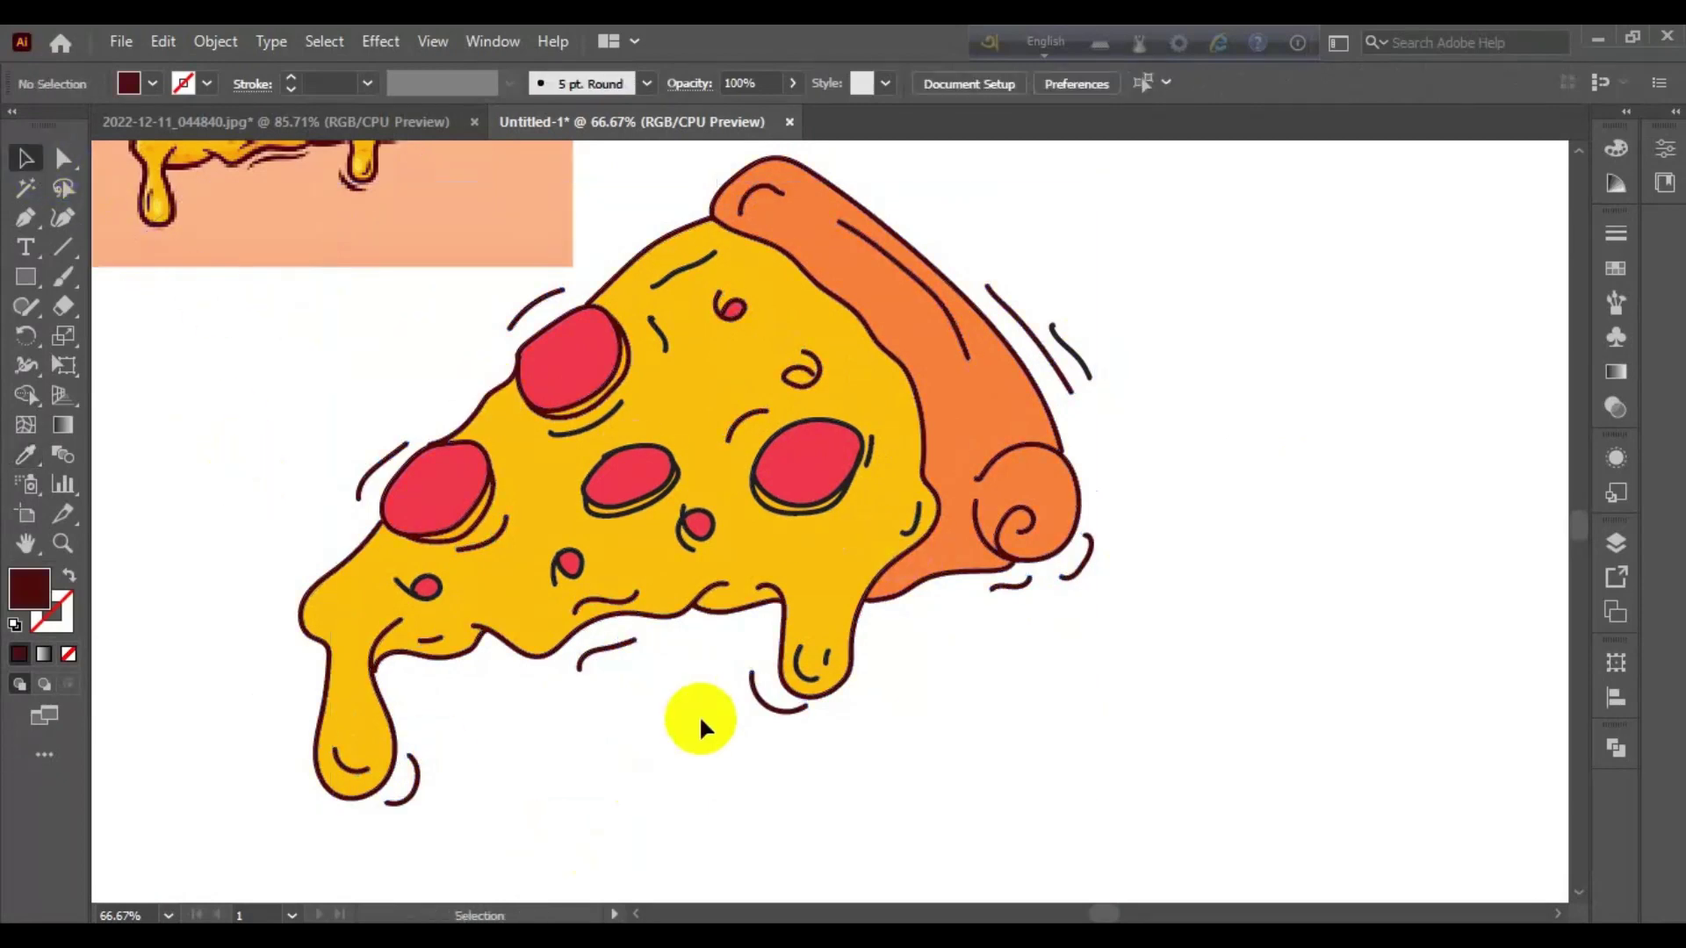
{"action": "left_click", "coordinate": [1094, 379]}
{"action": "left_click", "coordinate": [828, 478], "text": "shift"}
{"action": "left_click", "coordinate": [669, 309], "text": "shift"}
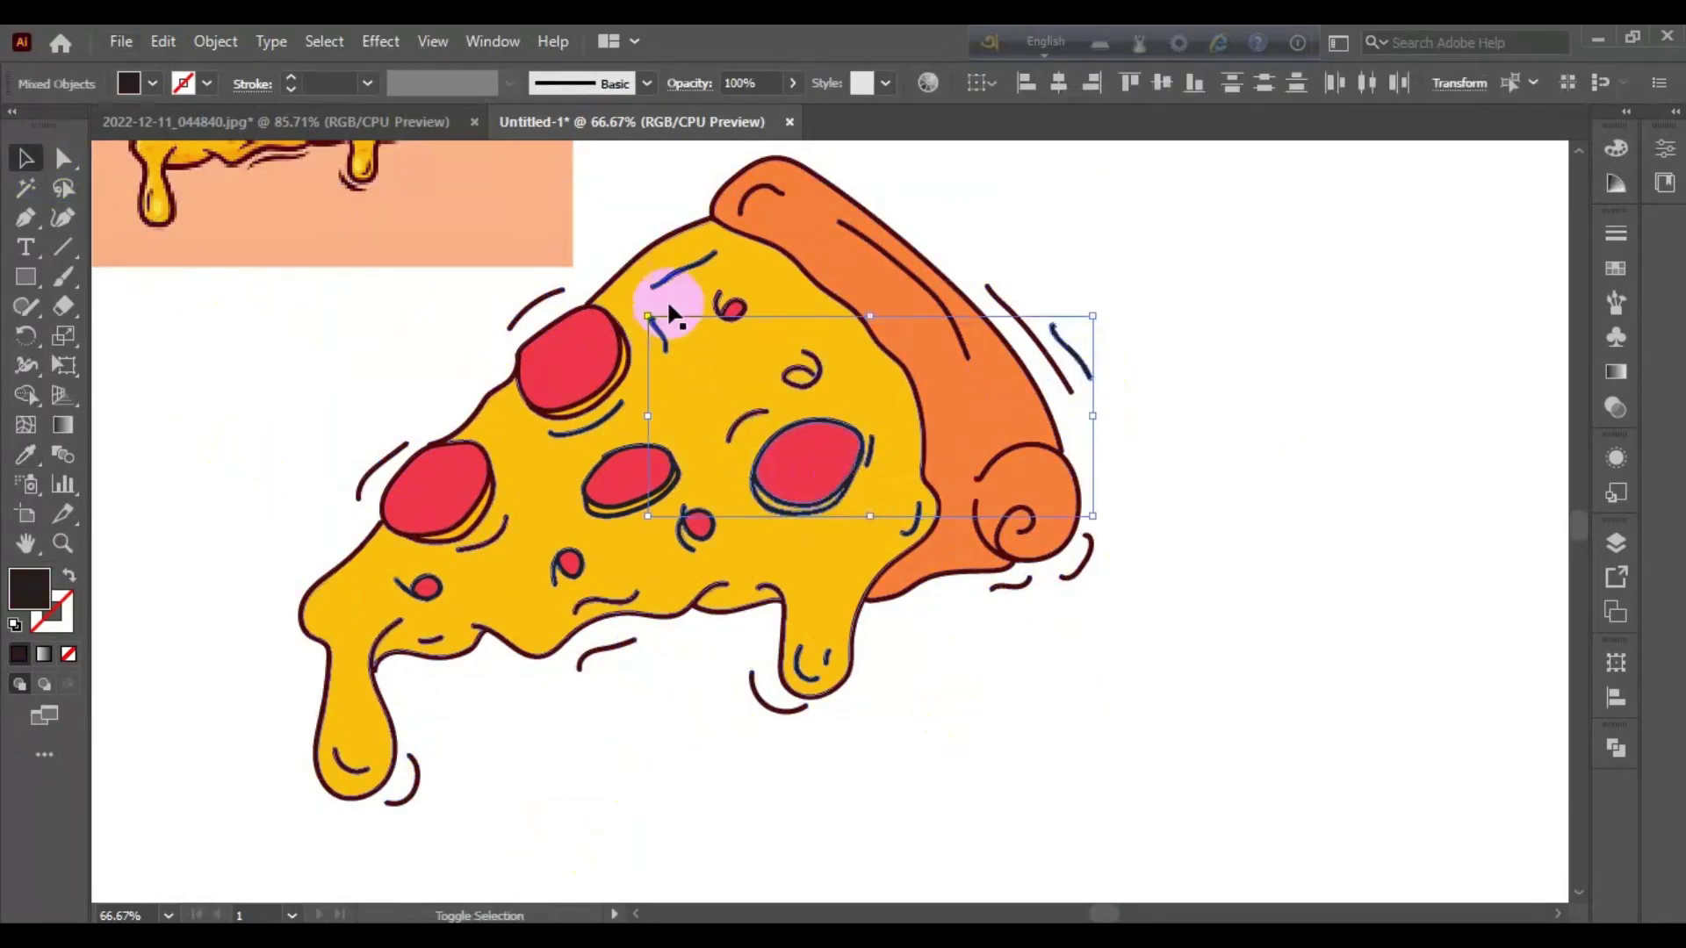
{"action": "left_click", "coordinate": [711, 257], "text": "shift"}
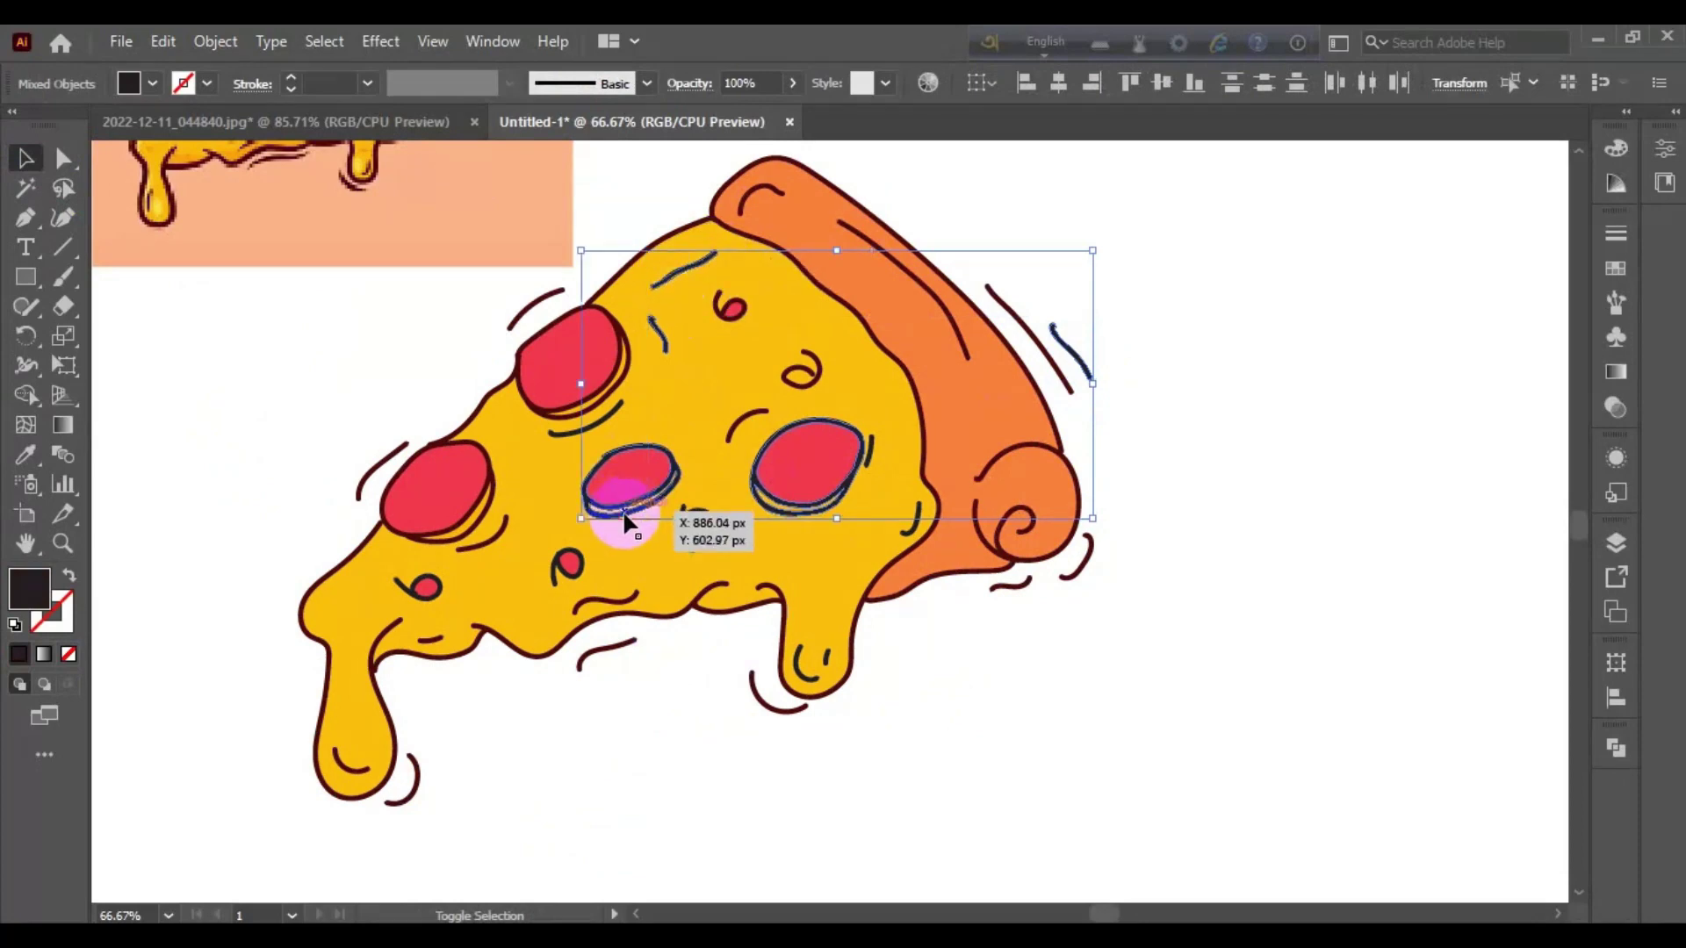
{"action": "left_click", "coordinate": [698, 526], "text": "shift"}
{"action": "left_click", "coordinate": [567, 562], "text": "shift"}
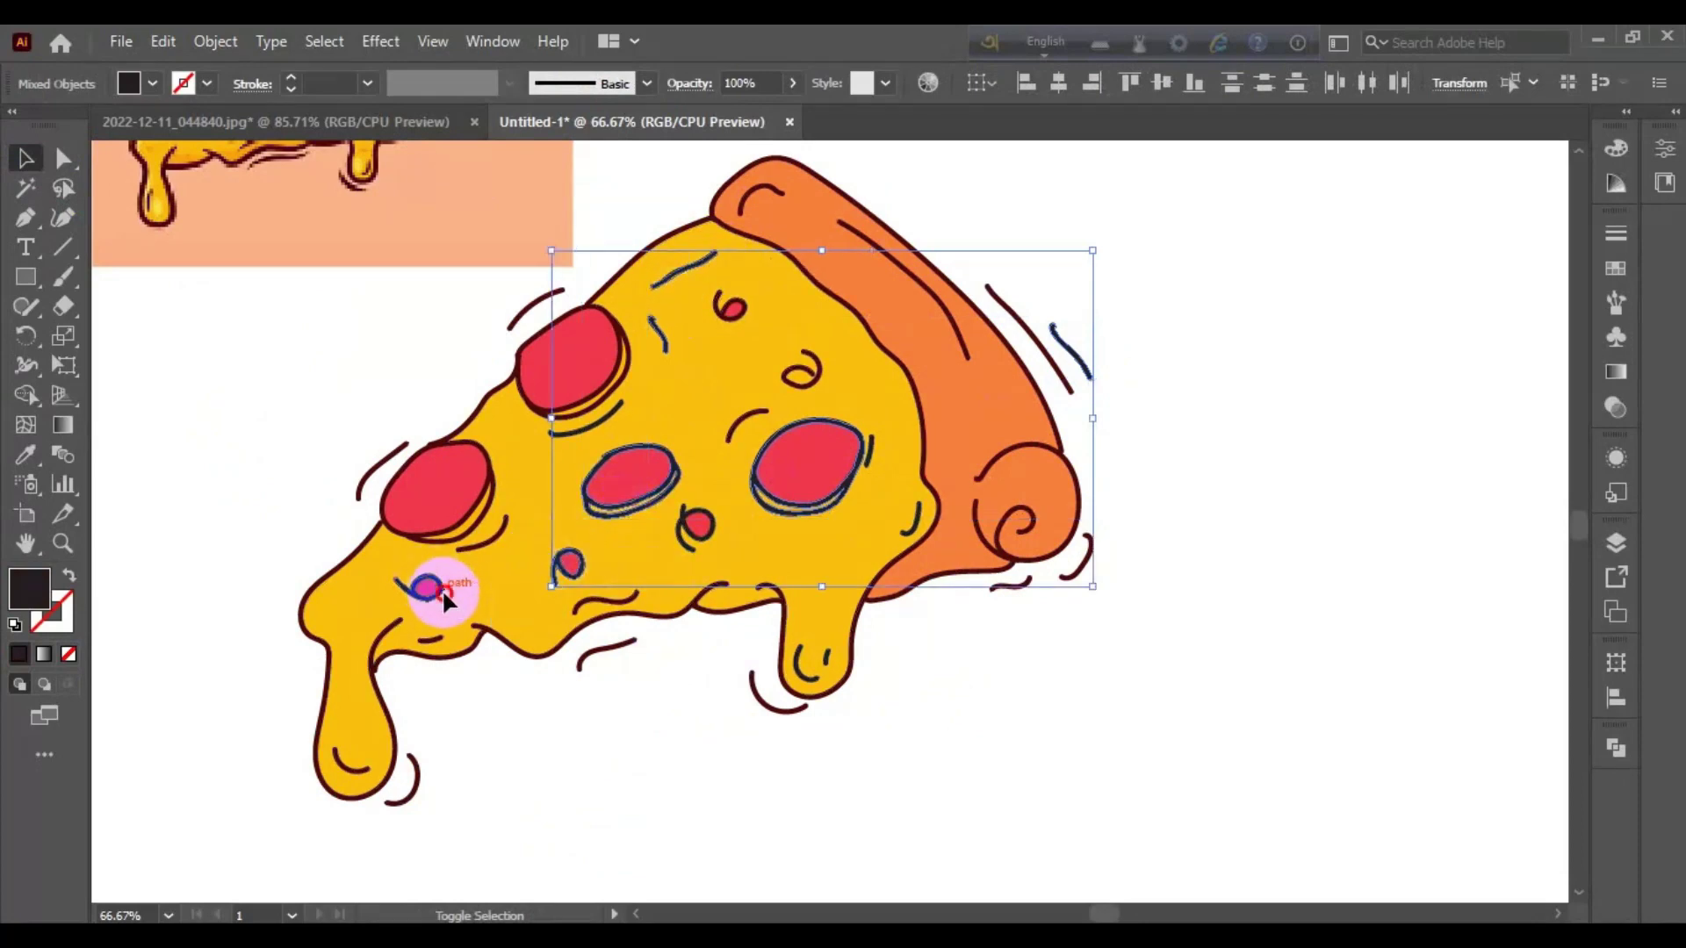
{"action": "left_click", "coordinate": [867, 374], "text": "shift"}
{"action": "key", "text": "i"}
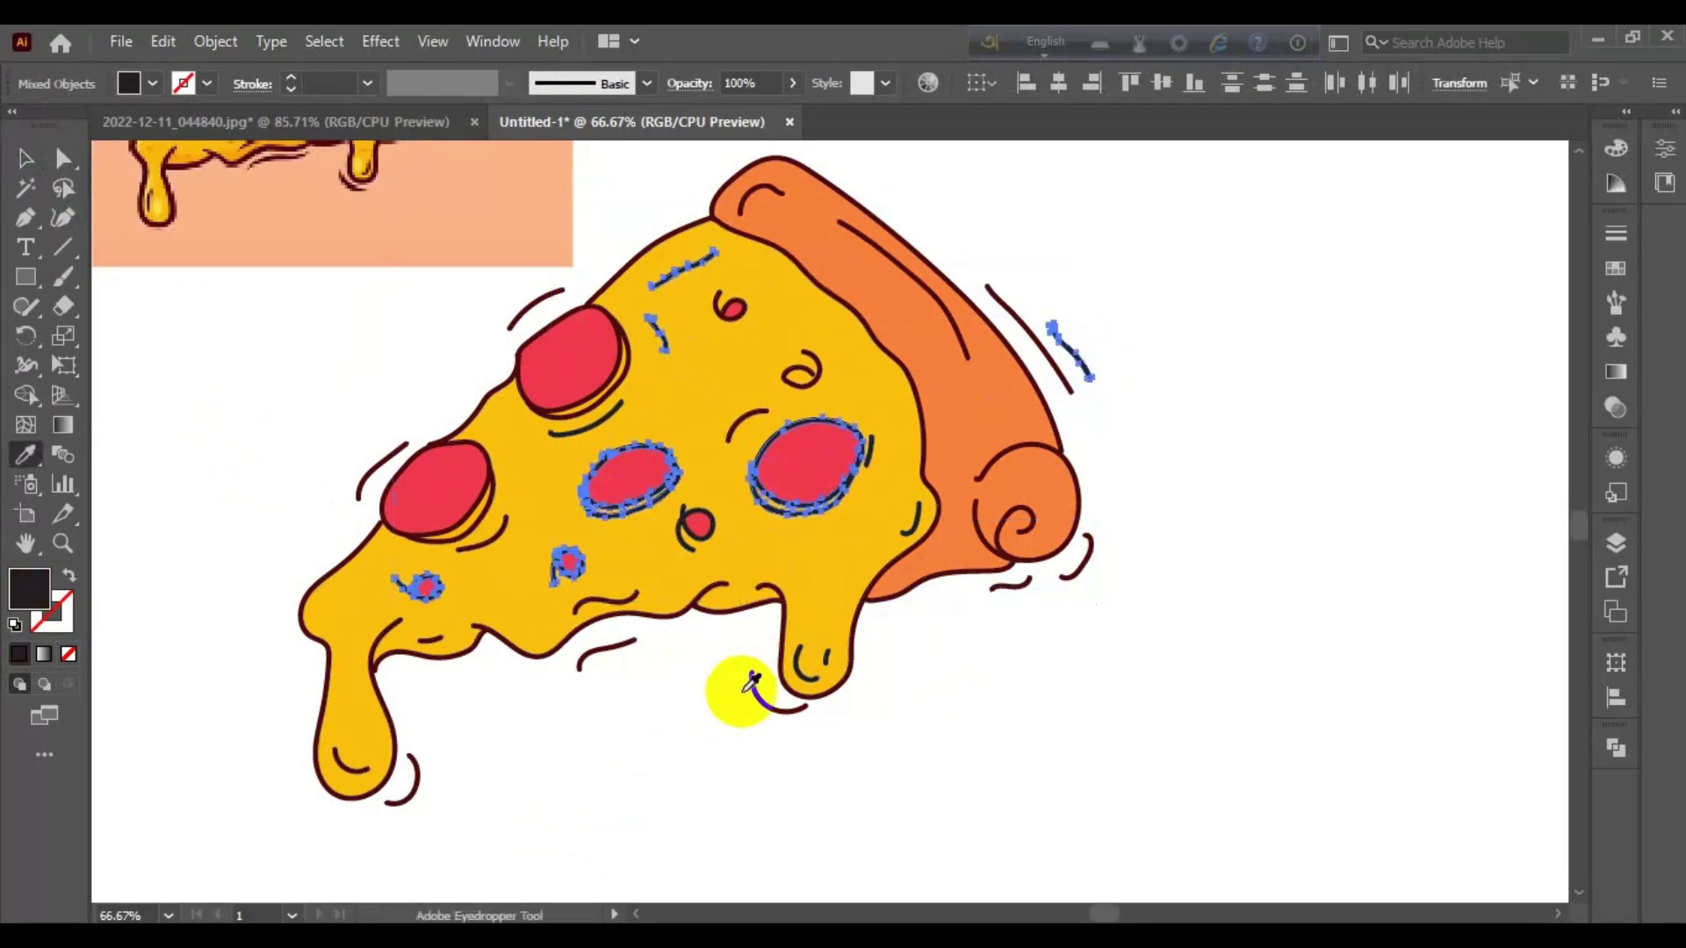
{"action": "left_click", "coordinate": [753, 694]}
{"action": "key", "text": "v"}
Step: Make the two small strokes beside the right pepperoni maroon
{"action": "left_click", "coordinate": [650, 524]}
{"action": "left_click", "coordinate": [866, 450]}
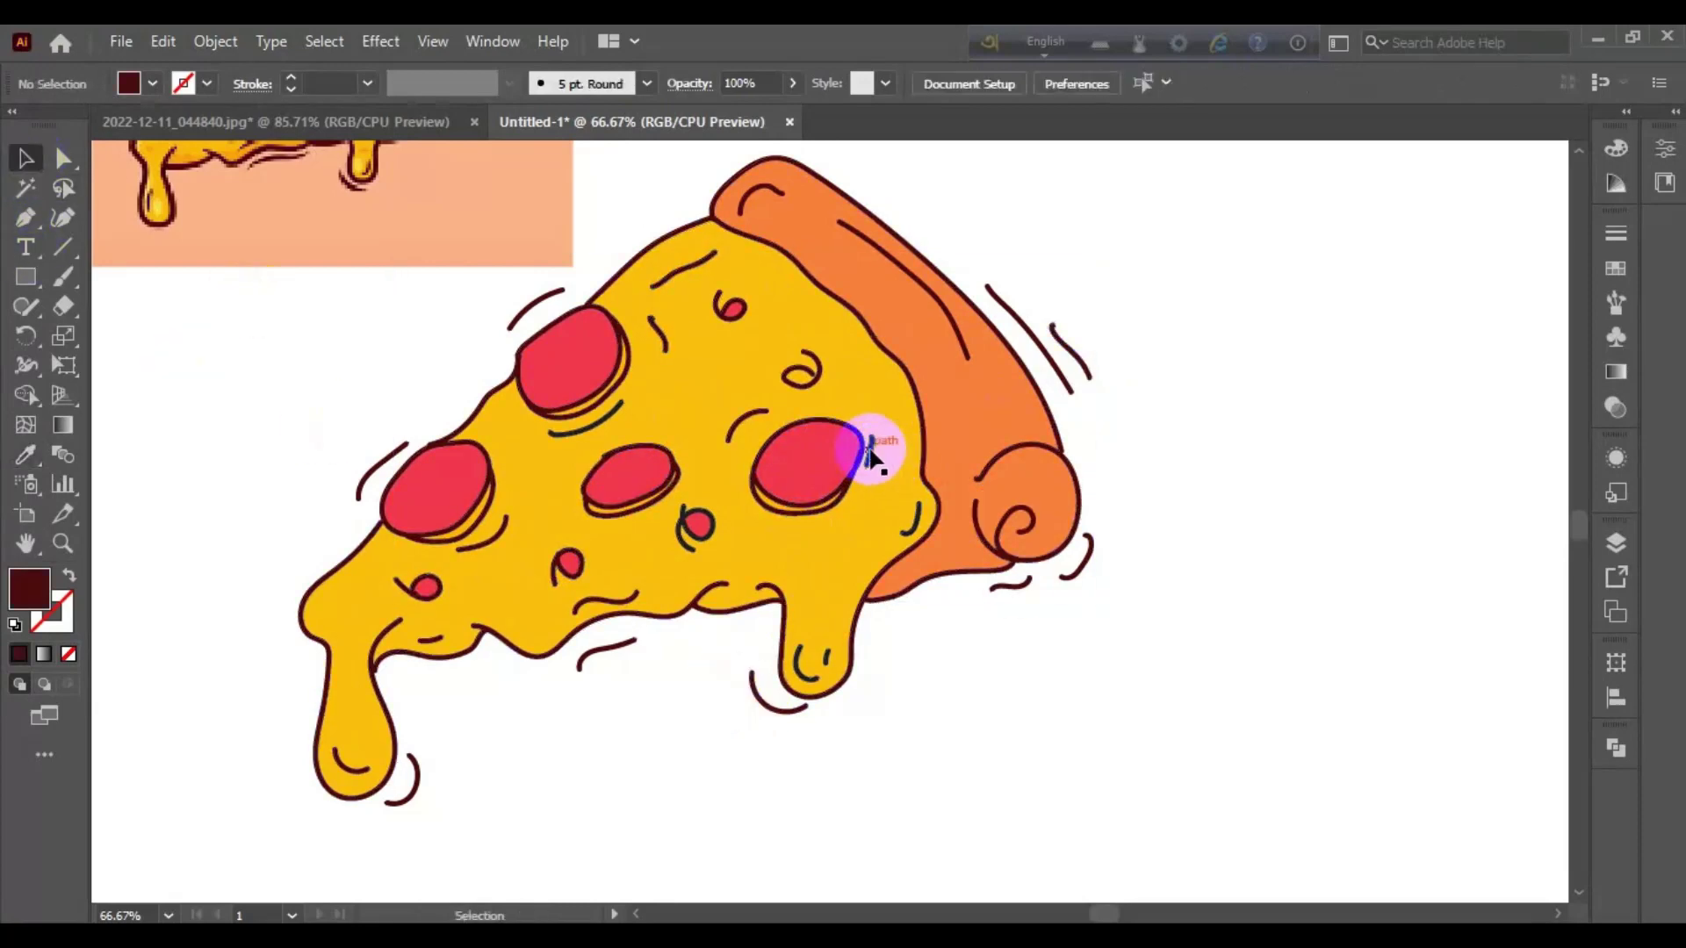
{"action": "left_click", "coordinate": [914, 527], "text": "shift"}
{"action": "key", "text": "i"}
{"action": "left_click", "coordinate": [778, 712]}
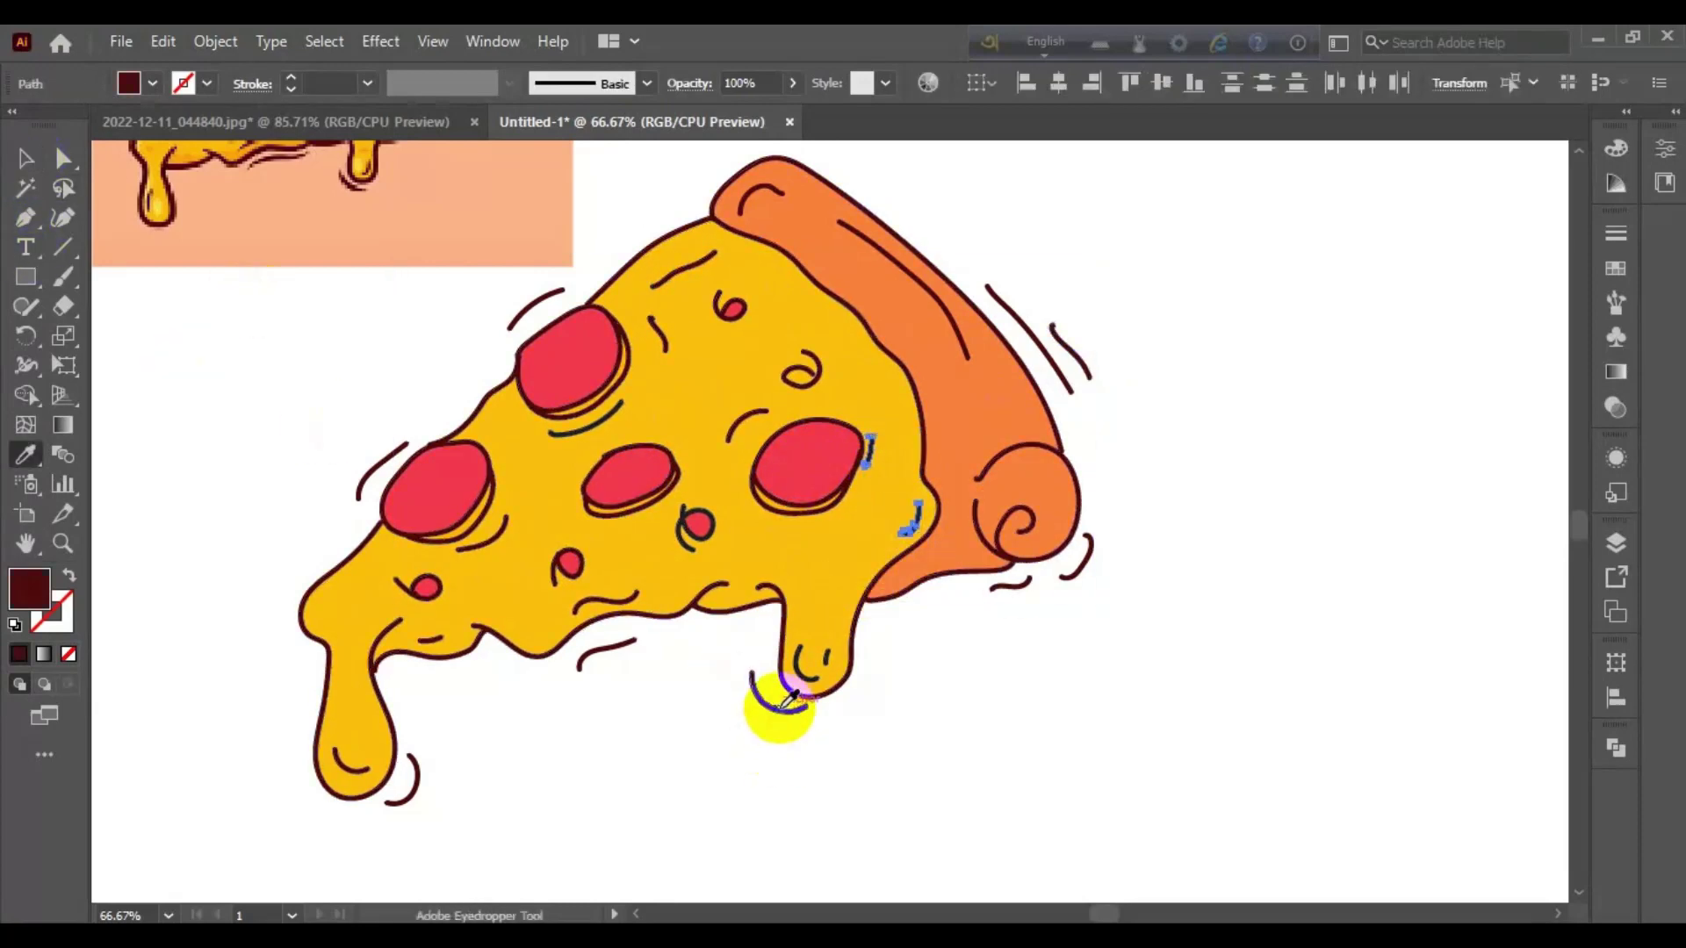
{"action": "key", "text": "v"}
Step: Give the small drip squiggle and small circle squiggle the maroon outline colour
{"action": "left_click", "coordinate": [825, 663]}
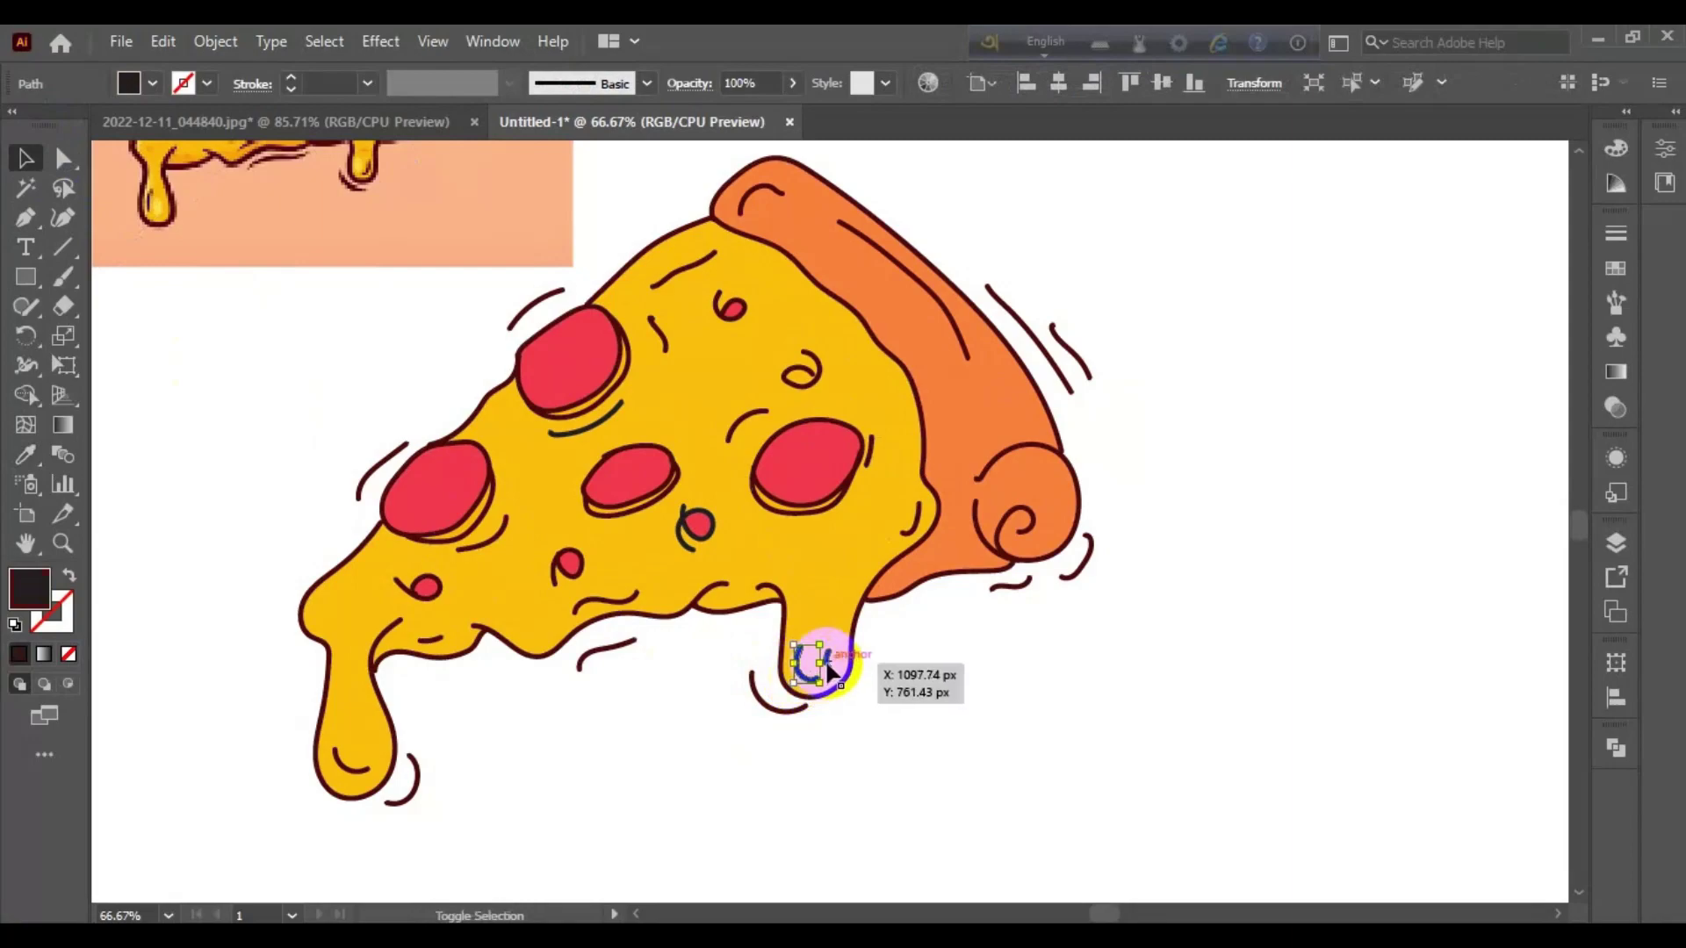
{"action": "key", "text": "i"}
{"action": "key", "text": "v"}
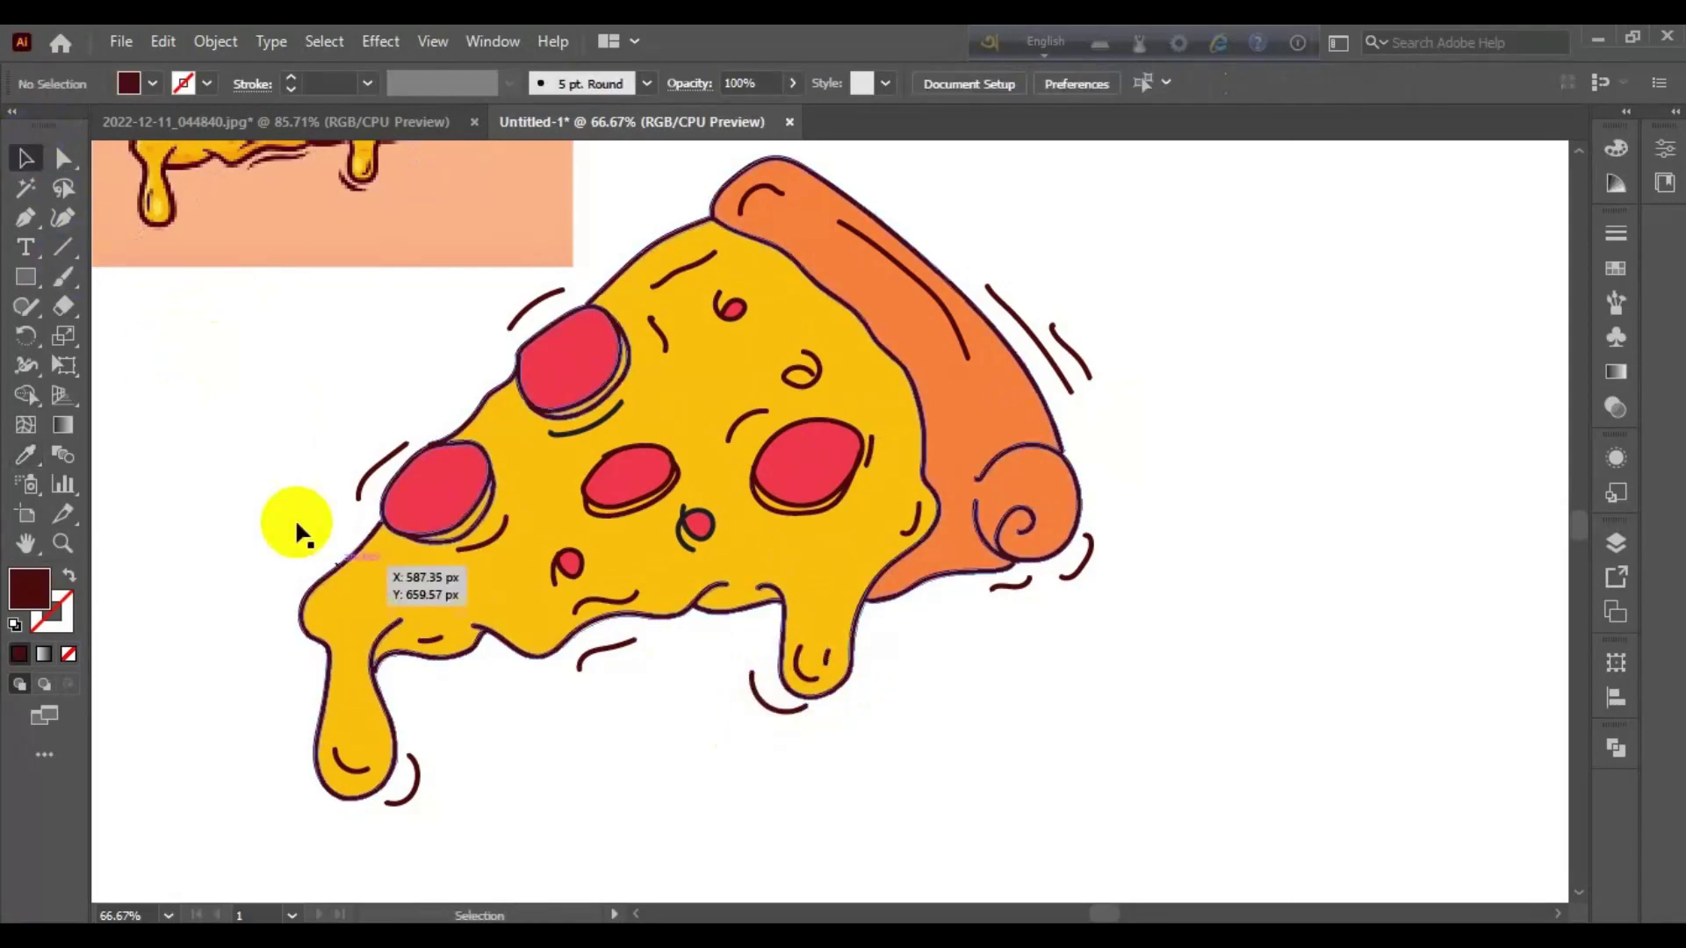
{"action": "scroll", "coordinate": [689, 624], "scroll_direction": "up", "scroll_amount": 2}
{"action": "scroll", "coordinate": [670, 704], "scroll_direction": "up", "scroll_amount": 1}
{"action": "left_click", "coordinate": [682, 648]}
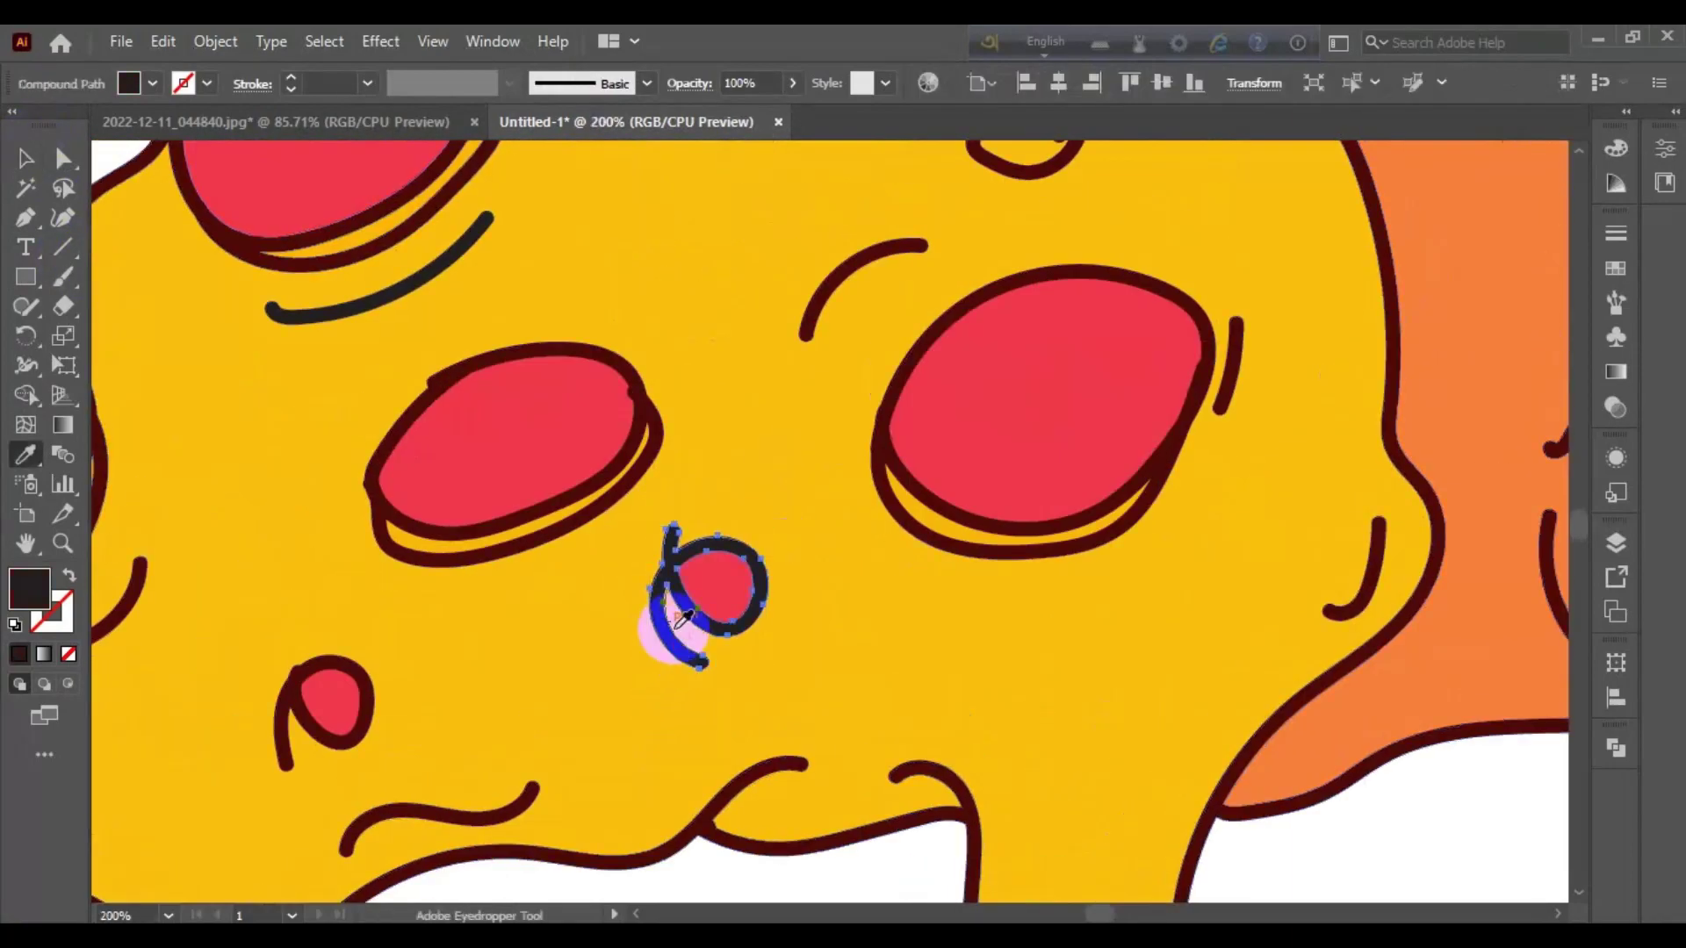
{"action": "left_click", "coordinate": [591, 549]}
{"action": "key", "text": "v"}
Step: Recolour the dark curve below the pepperoni to maroon
{"action": "scroll", "coordinate": [501, 482], "scroll_direction": "up", "scroll_amount": 5}
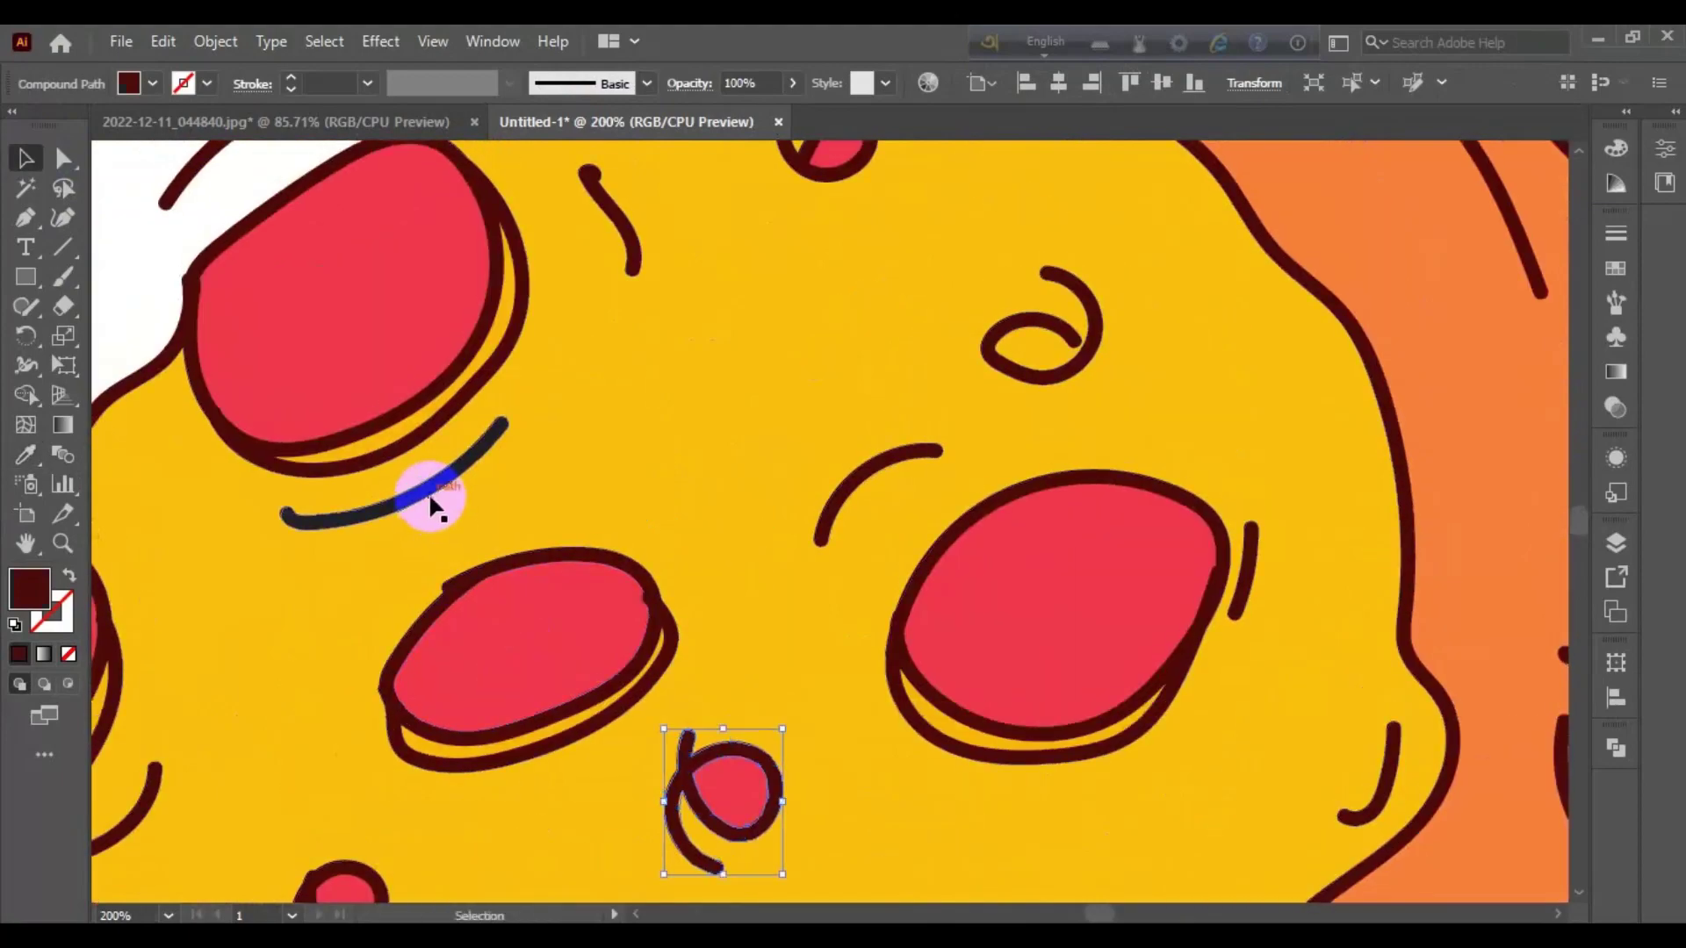
{"action": "key", "text": "i"}
{"action": "left_click", "coordinate": [471, 553]}
{"action": "left_click", "coordinate": [25, 159]}
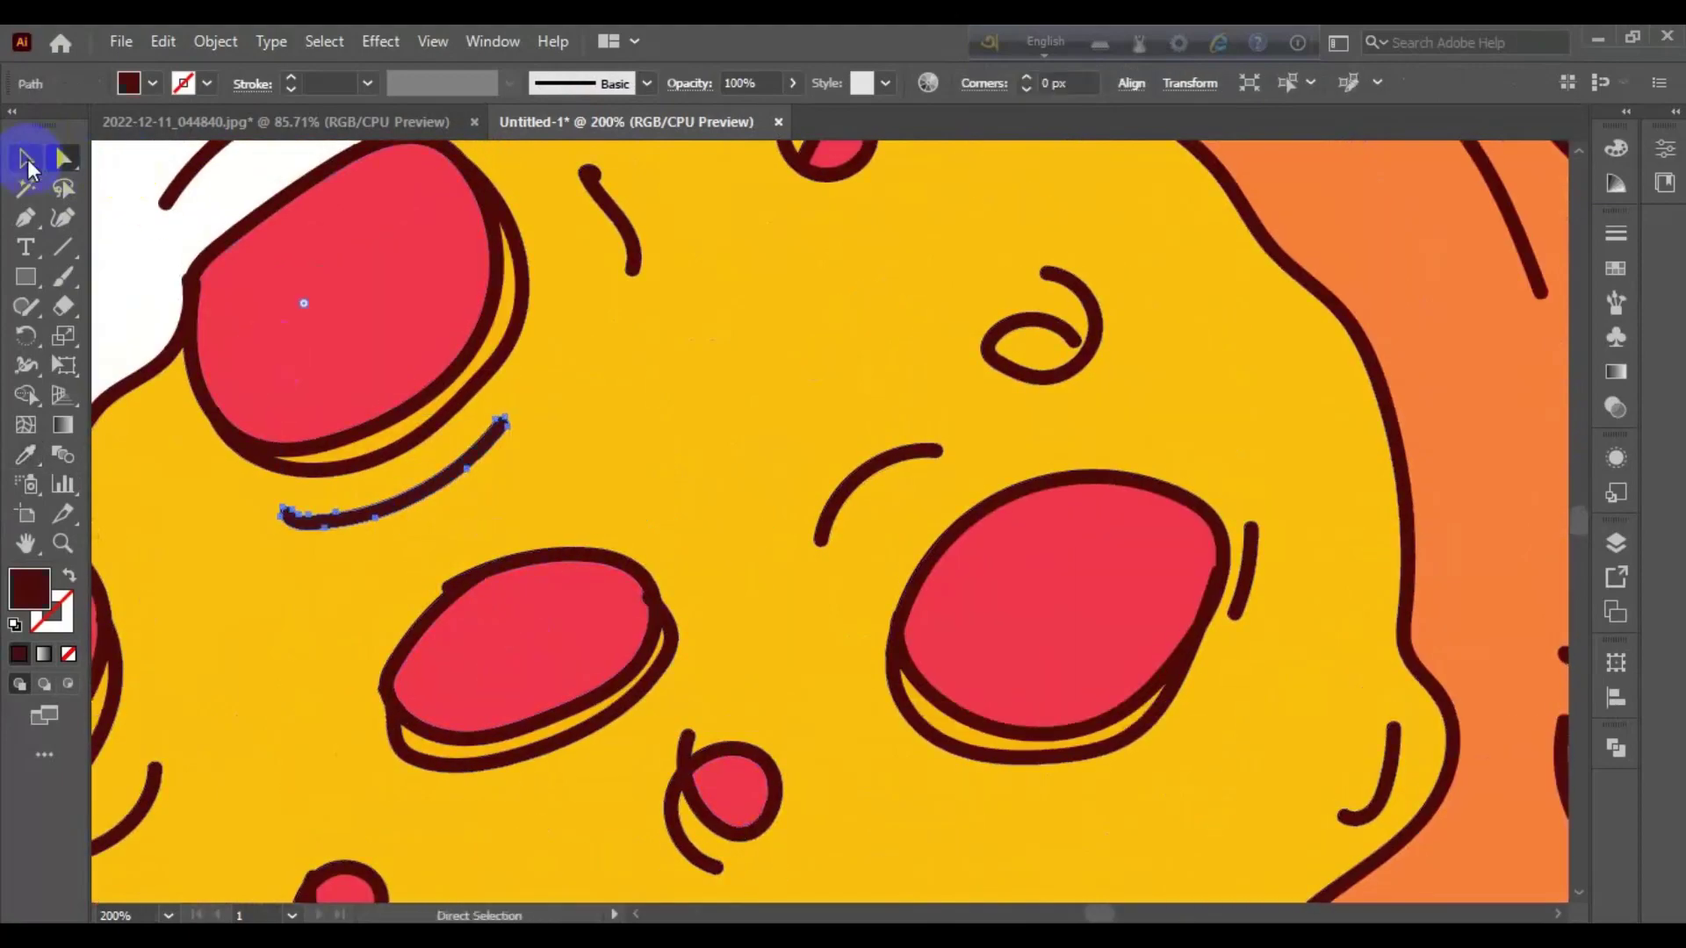
{"action": "left_click", "coordinate": [117, 234]}
{"action": "scroll", "coordinate": [118, 234], "scroll_direction": "down", "scroll_amount": 4}
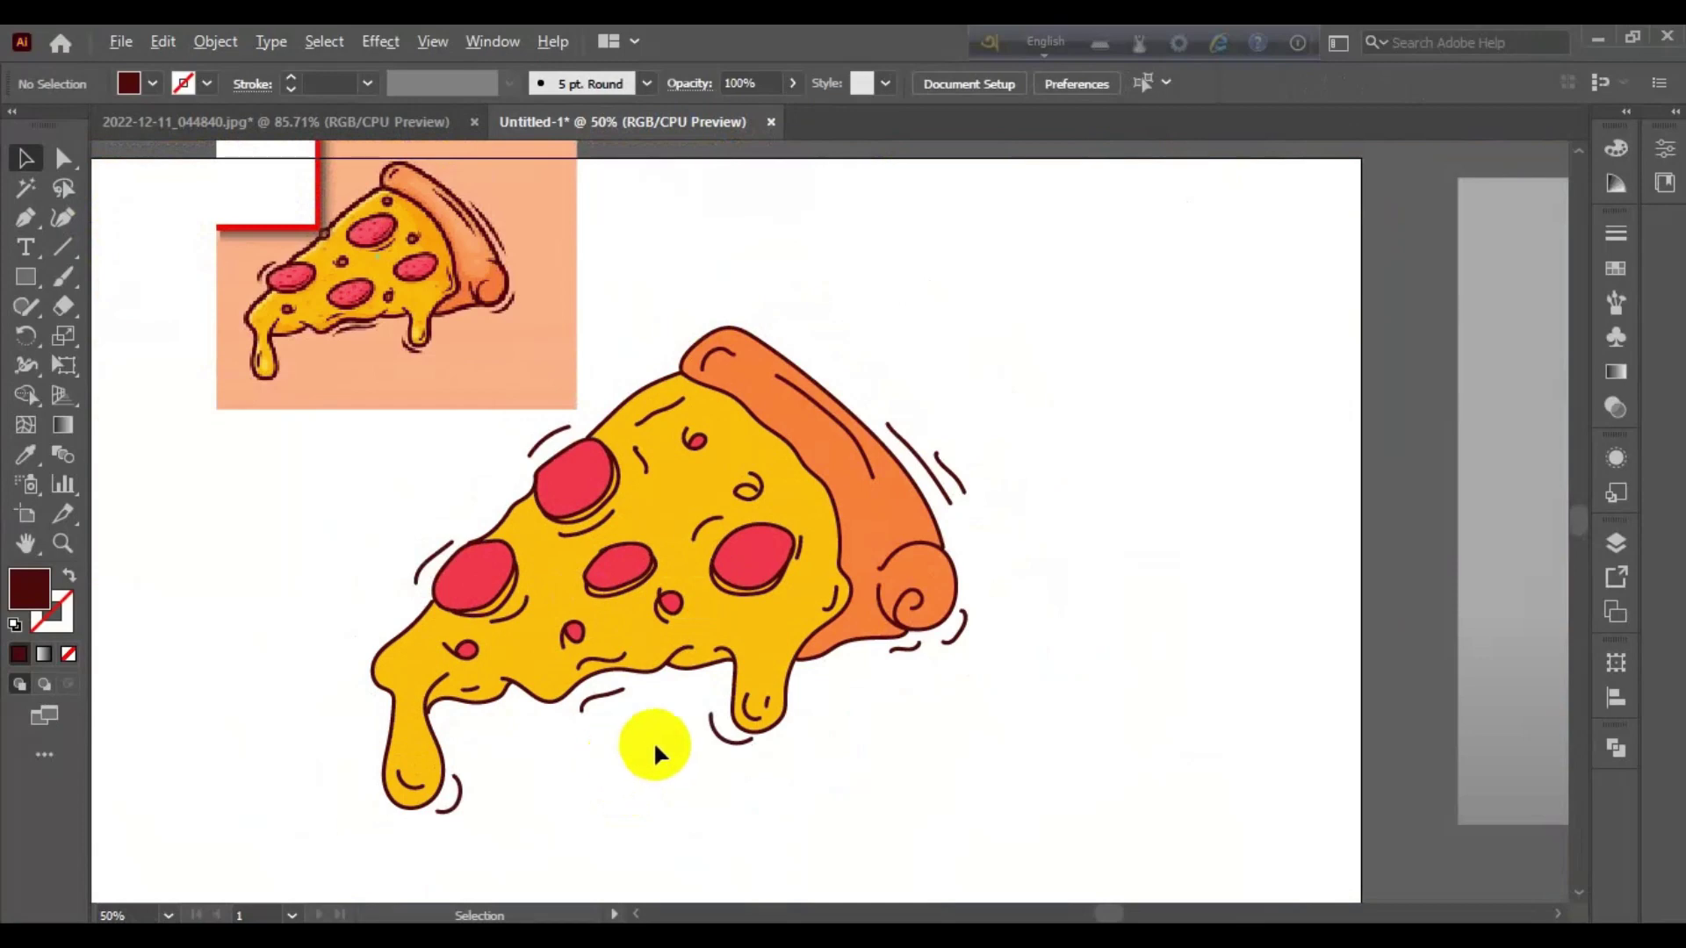
Step: Paint a maroon brush line along the crust's inner edge with a small curl at its tip
{"action": "scroll", "coordinate": [966, 738], "scroll_direction": "up", "scroll_amount": 1}
{"action": "left_click_drag", "start_coordinate": [1164, 518], "coordinate": [1203, 663]}
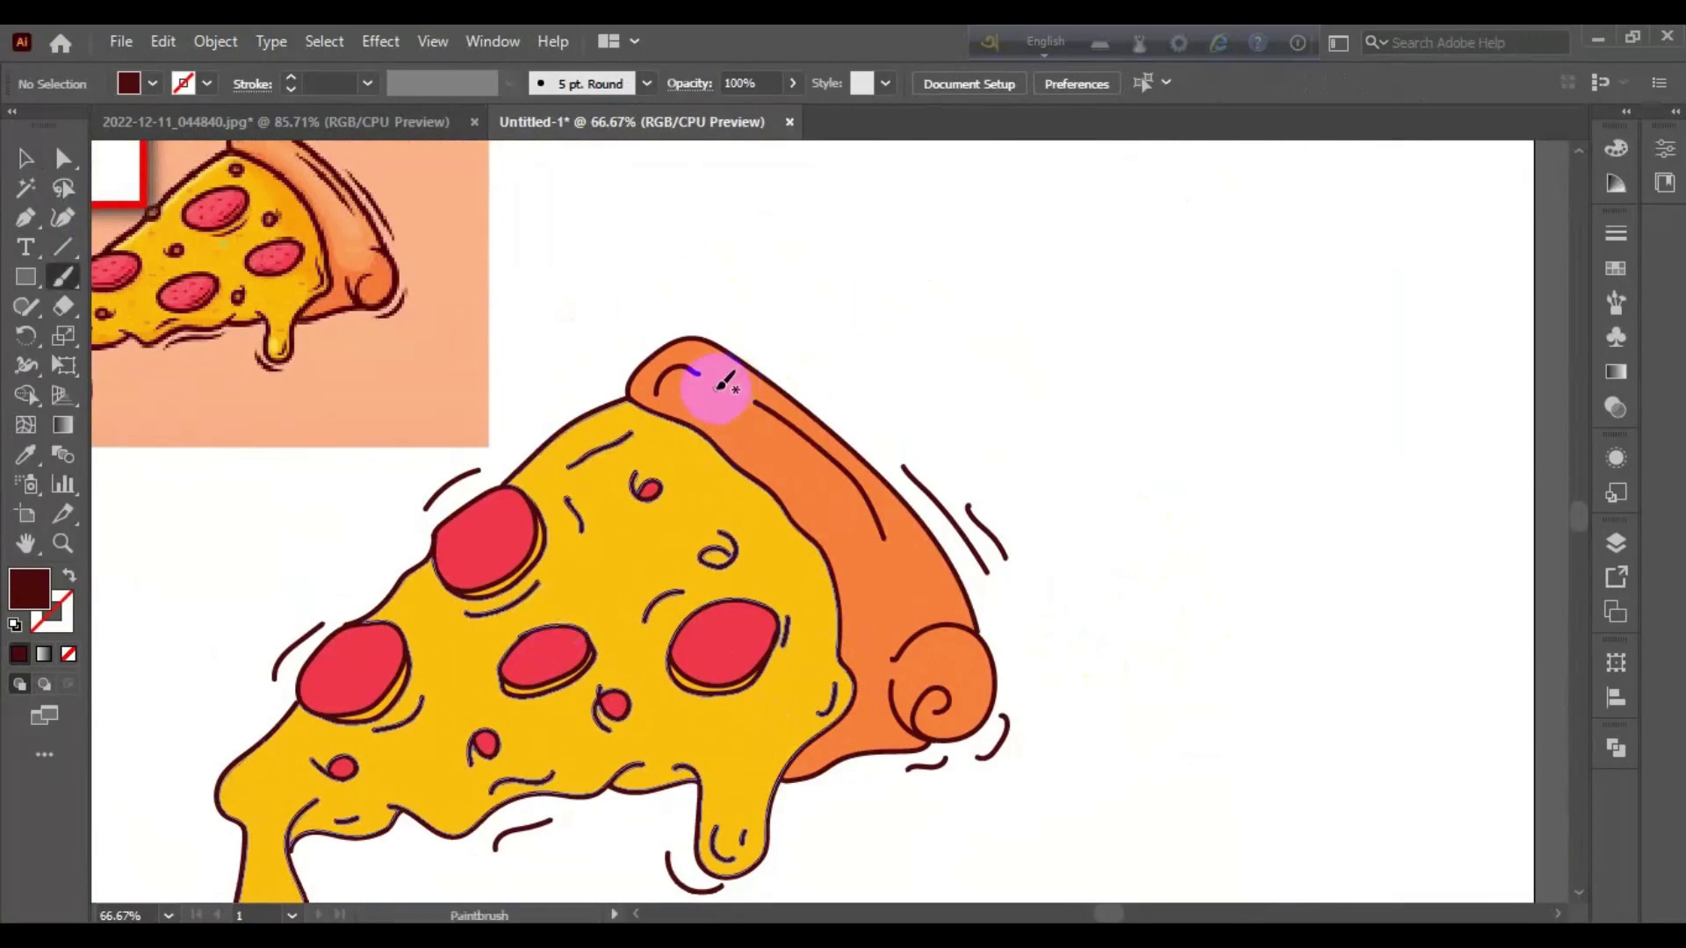
{"action": "left_click_drag", "start_coordinate": [637, 303], "coordinate": [631, 361]}
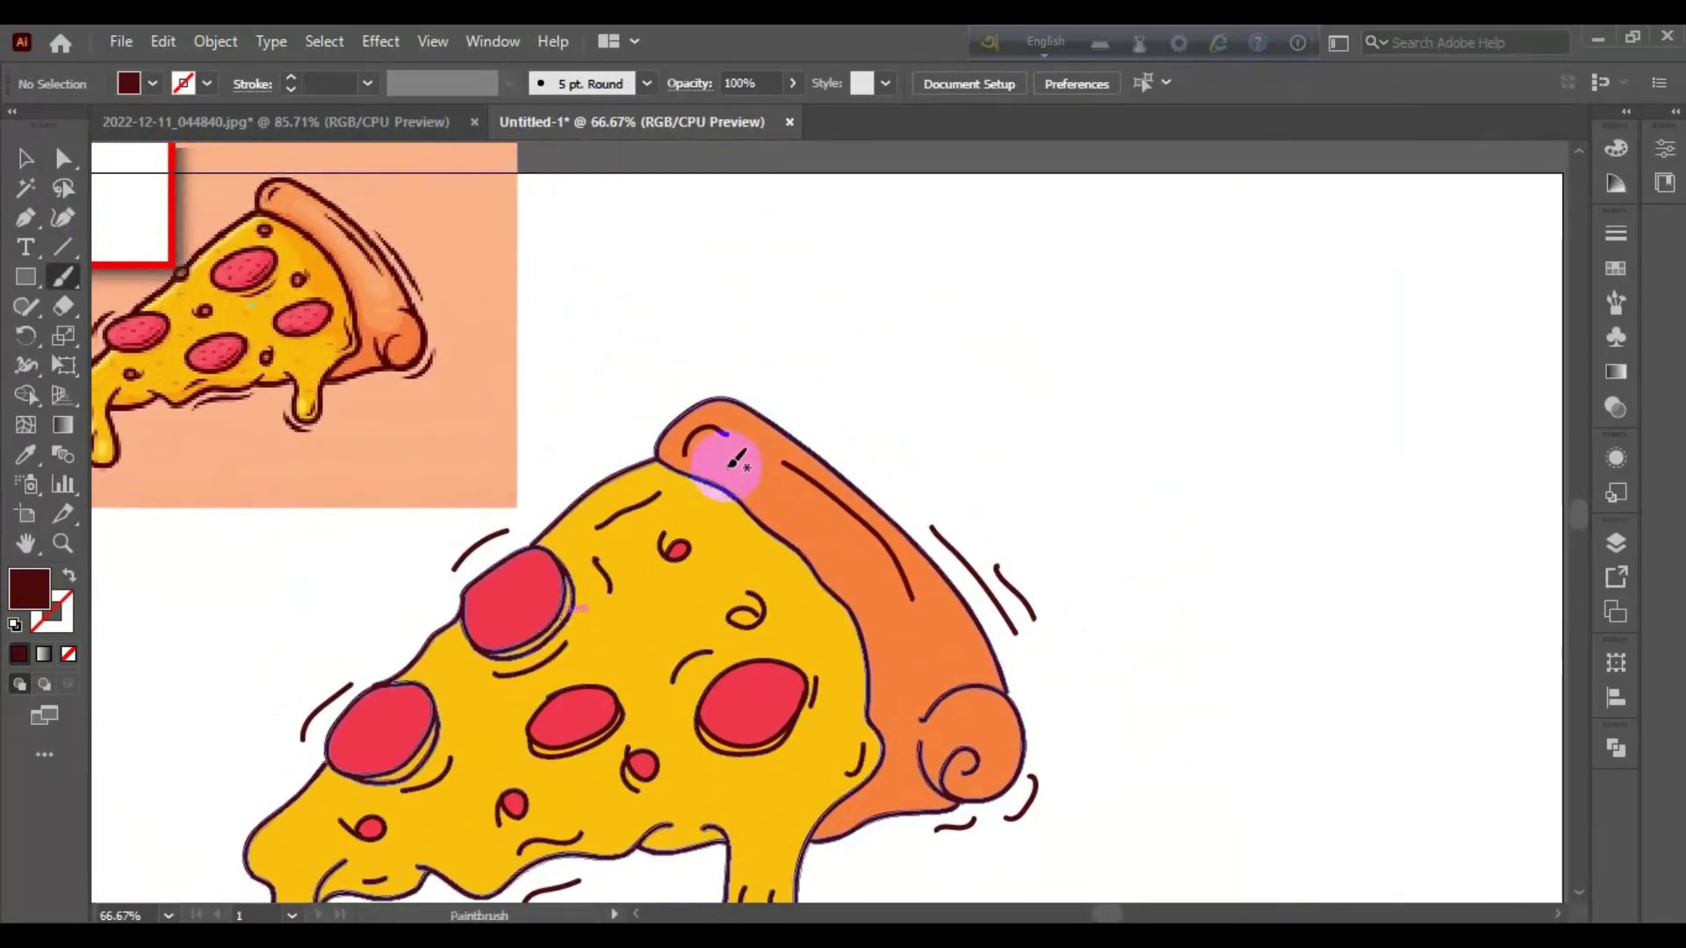
{"action": "left_click_drag", "start_coordinate": [778, 432], "coordinate": [828, 445]}
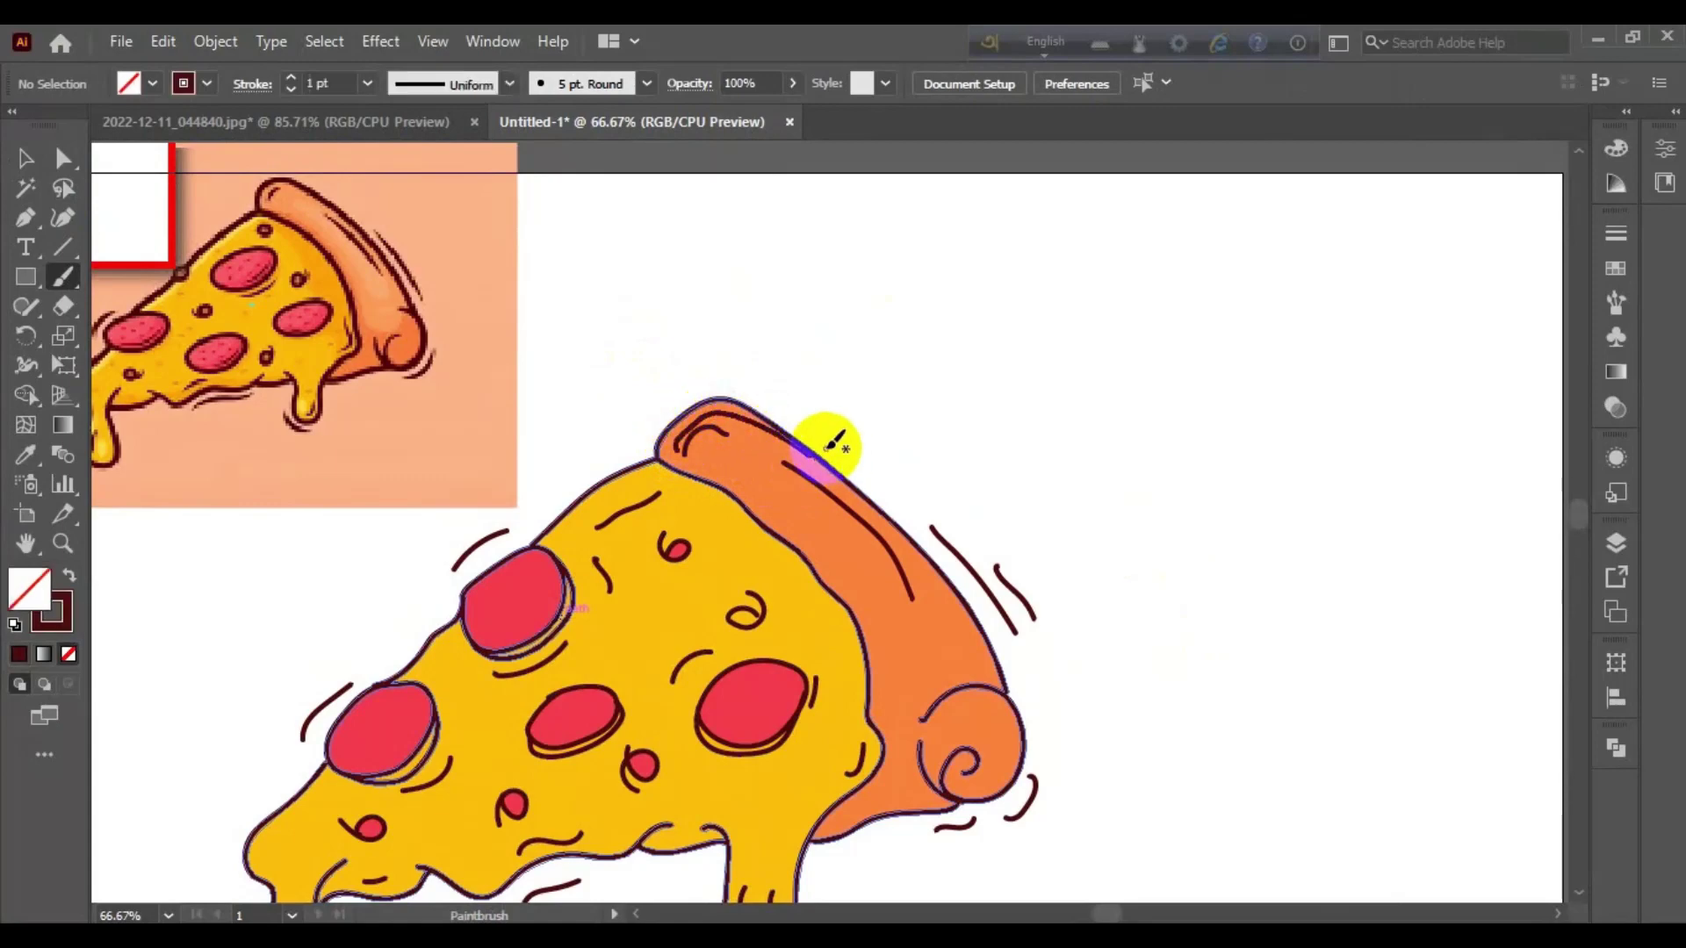
{"action": "left_click_drag", "start_coordinate": [661, 452], "coordinate": [687, 457]}
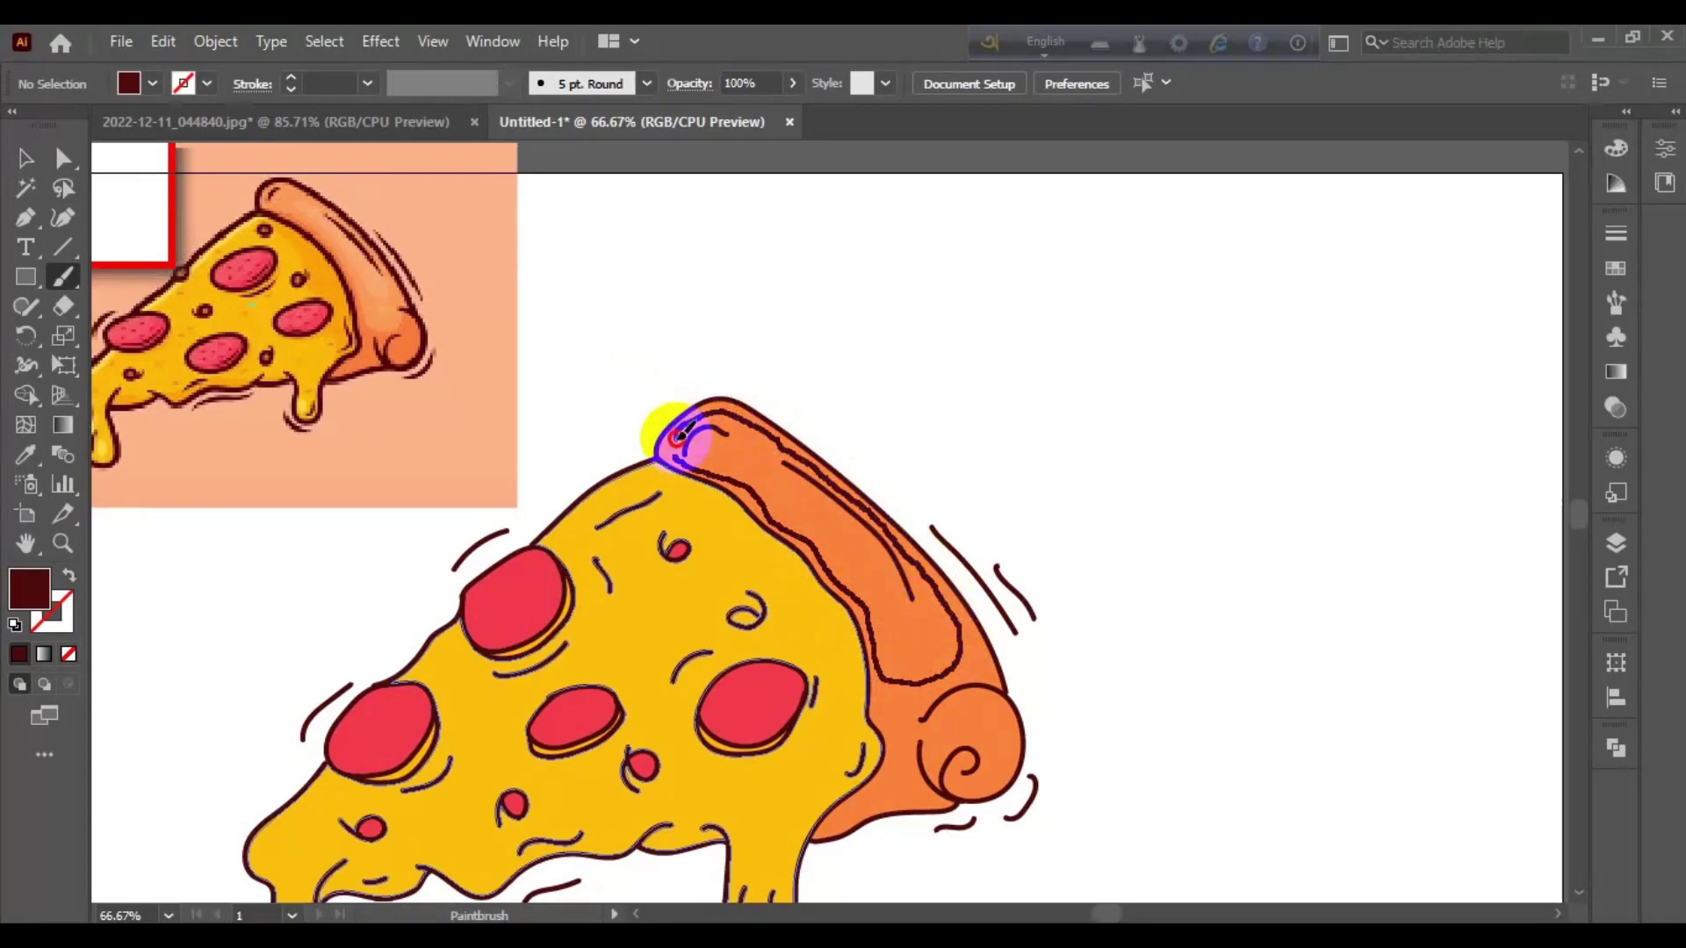
{"action": "left_click_drag", "start_coordinate": [681, 454], "coordinate": [683, 454]}
{"action": "left_click", "coordinate": [26, 158]}
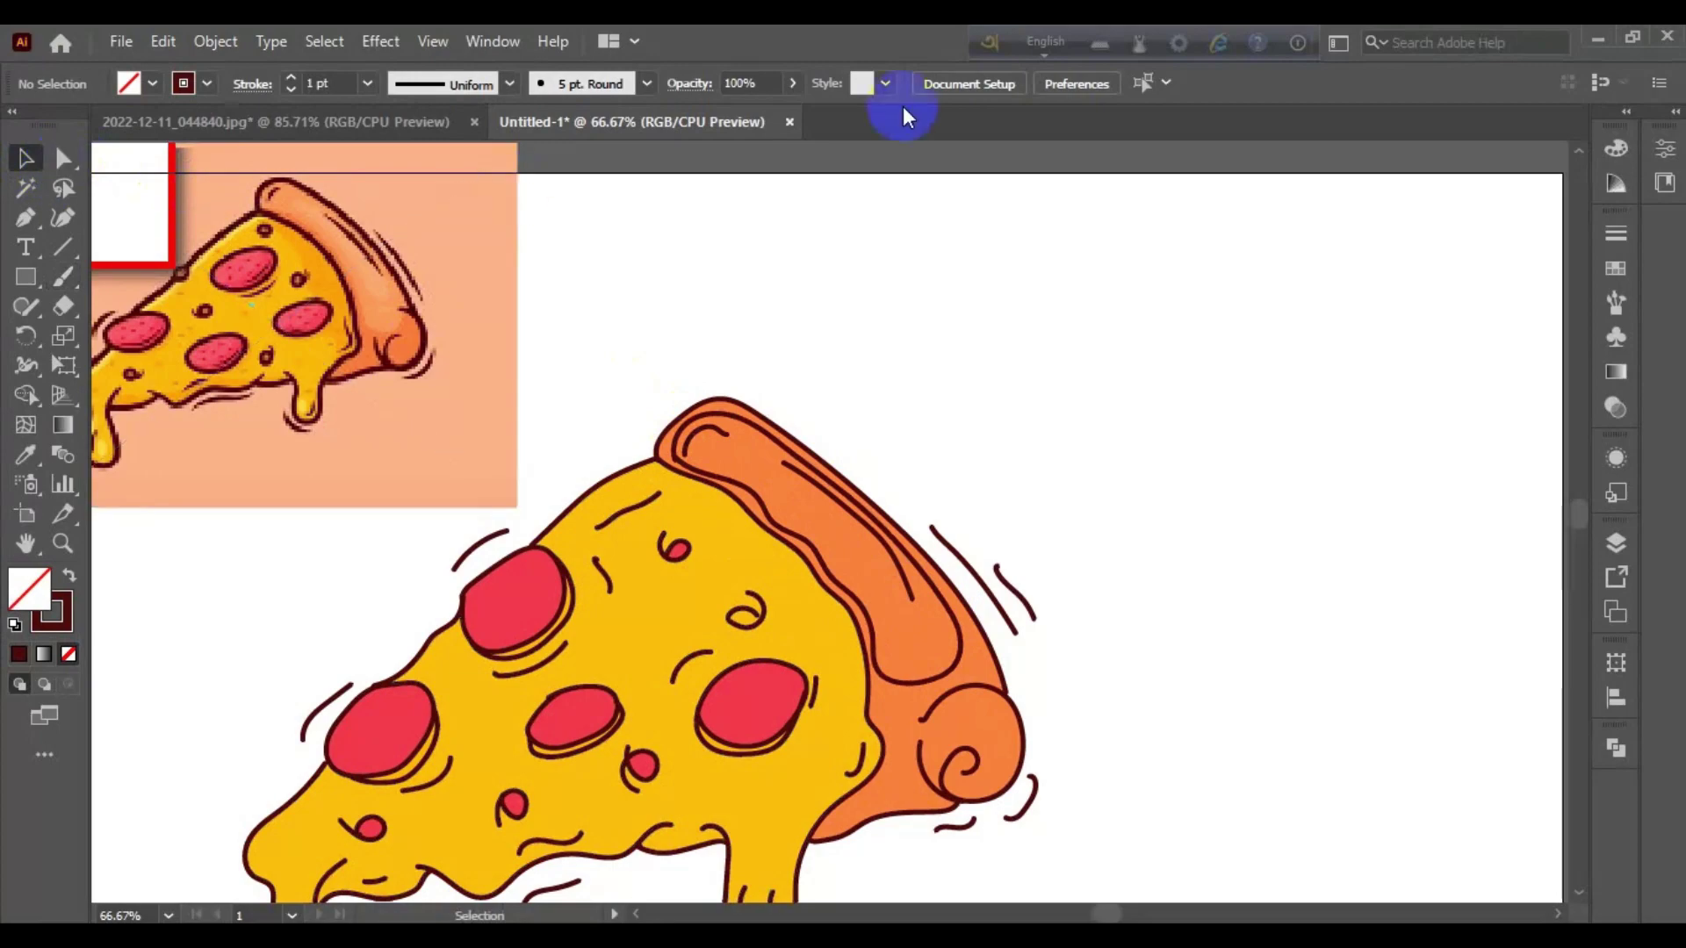
Step: Group the new inner crust line paths and give them a swatch colour
{"action": "left_click", "coordinate": [775, 443]}
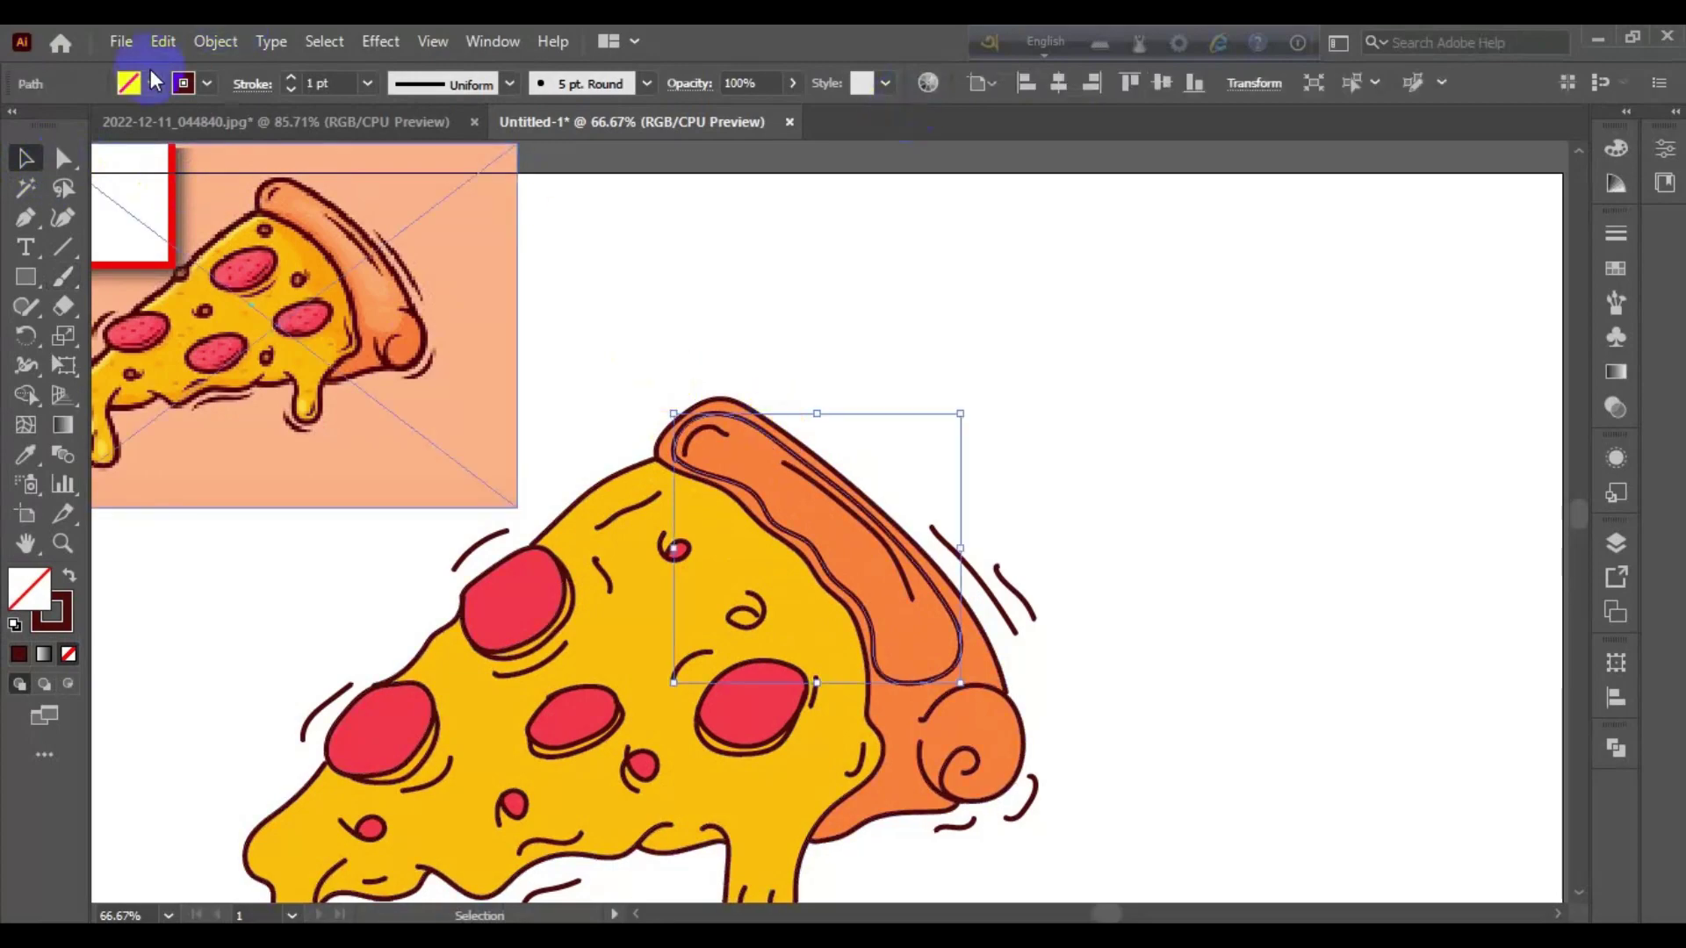
{"action": "left_click", "coordinate": [215, 42]}
{"action": "left_click", "coordinate": [303, 152]}
{"action": "left_click", "coordinate": [215, 41]}
{"action": "key", "text": "Escape"}
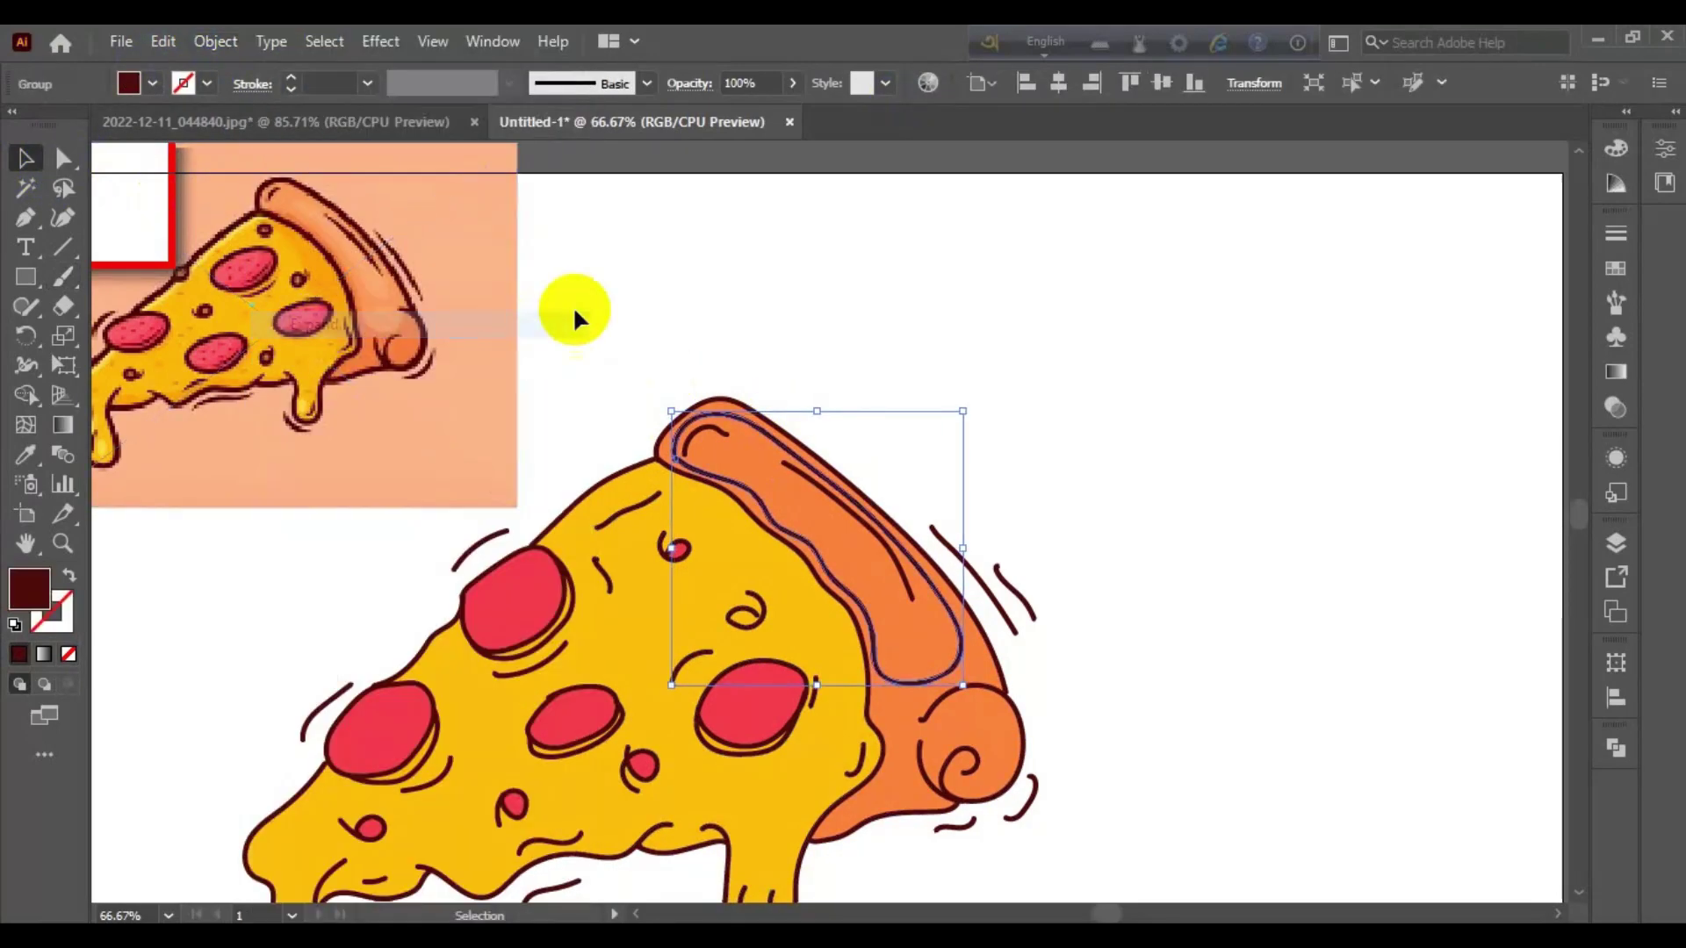
{"action": "left_click", "coordinate": [184, 83]}
{"action": "left_click", "coordinate": [51, 127]}
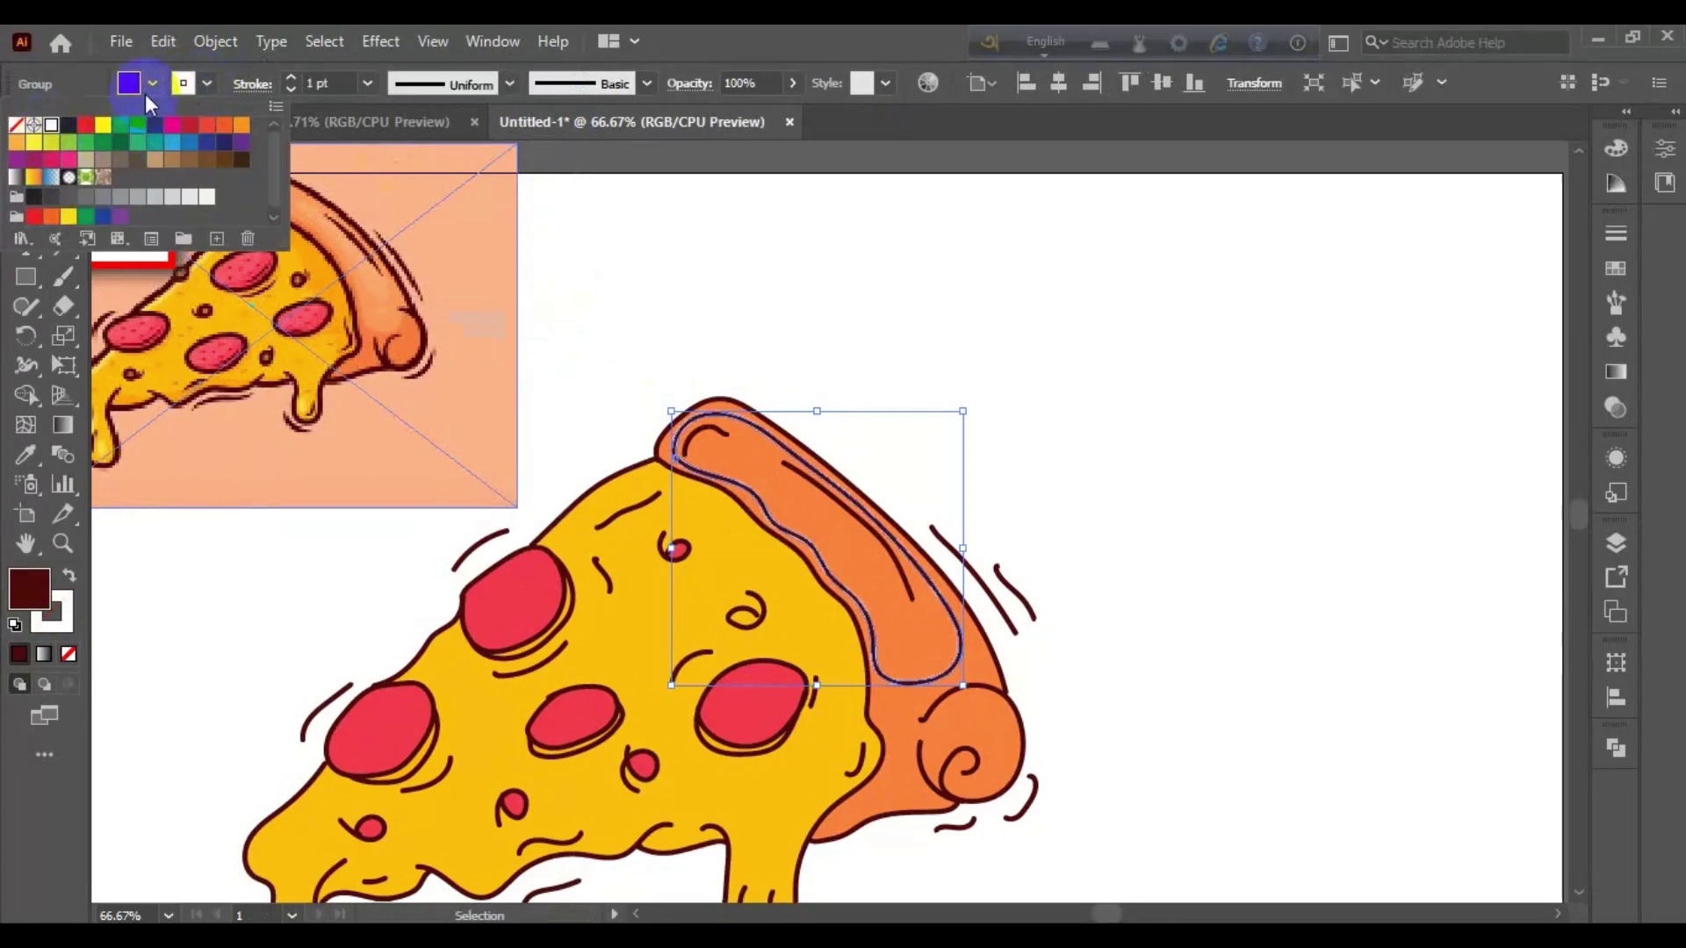
{"action": "key", "text": "Escape"}
{"action": "left_click", "coordinate": [589, 282]}
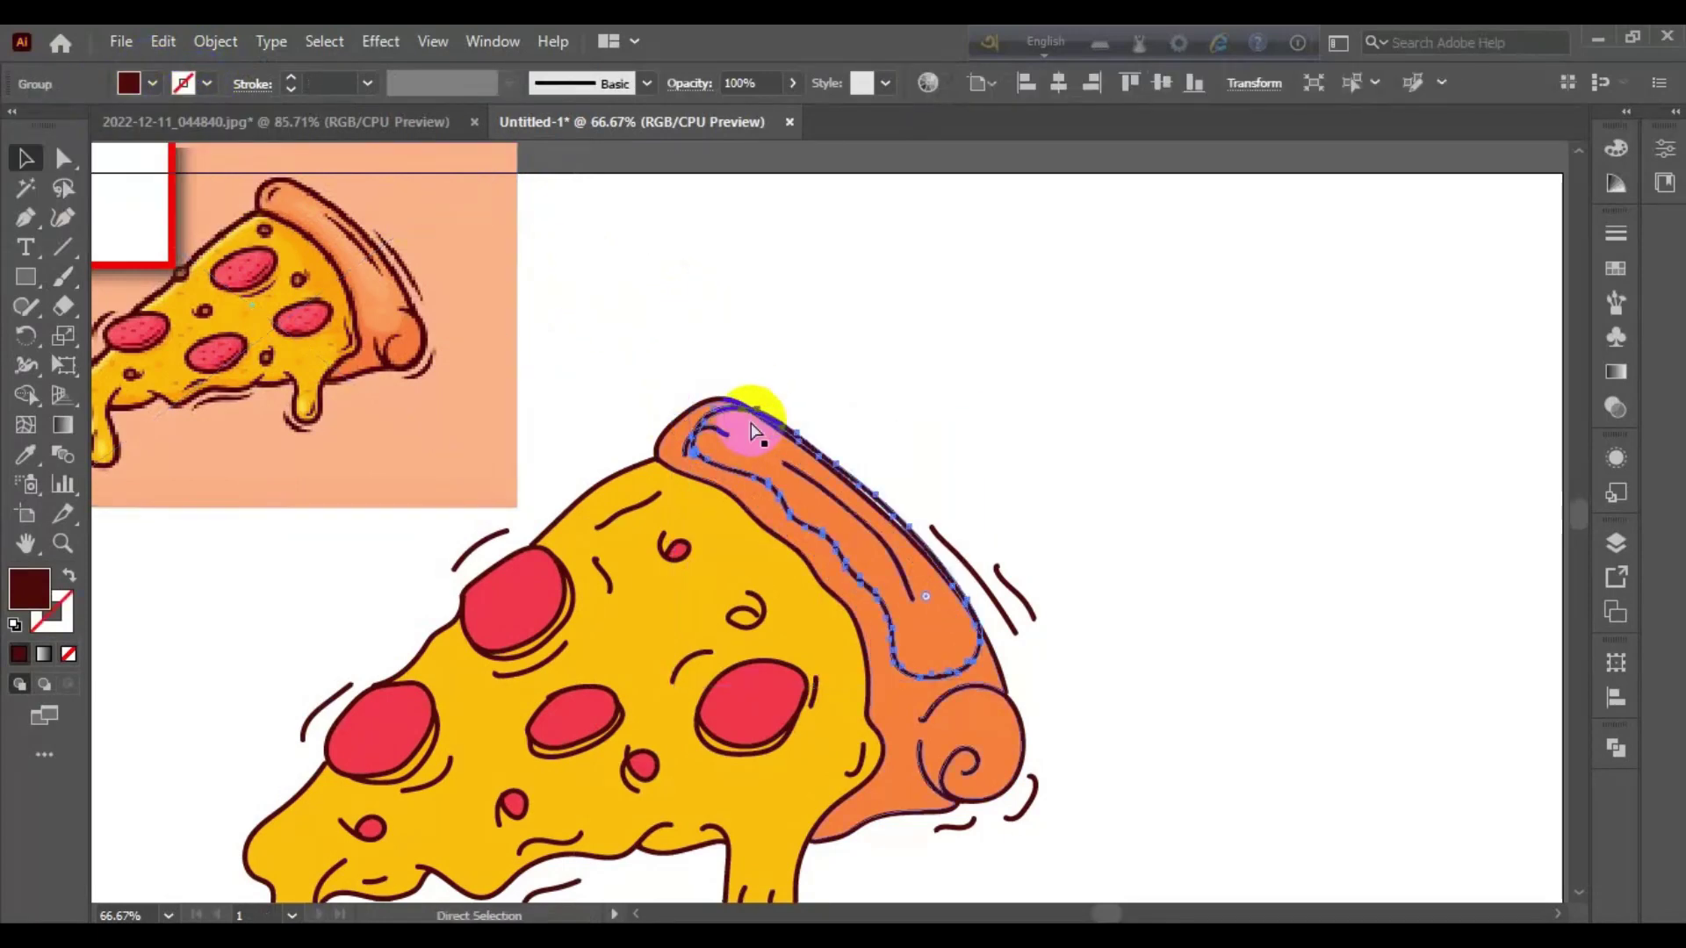
Step: Select the crust path, crust highlight and pepperoni shapes on the slice
{"action": "left_click", "coordinate": [582, 703]}
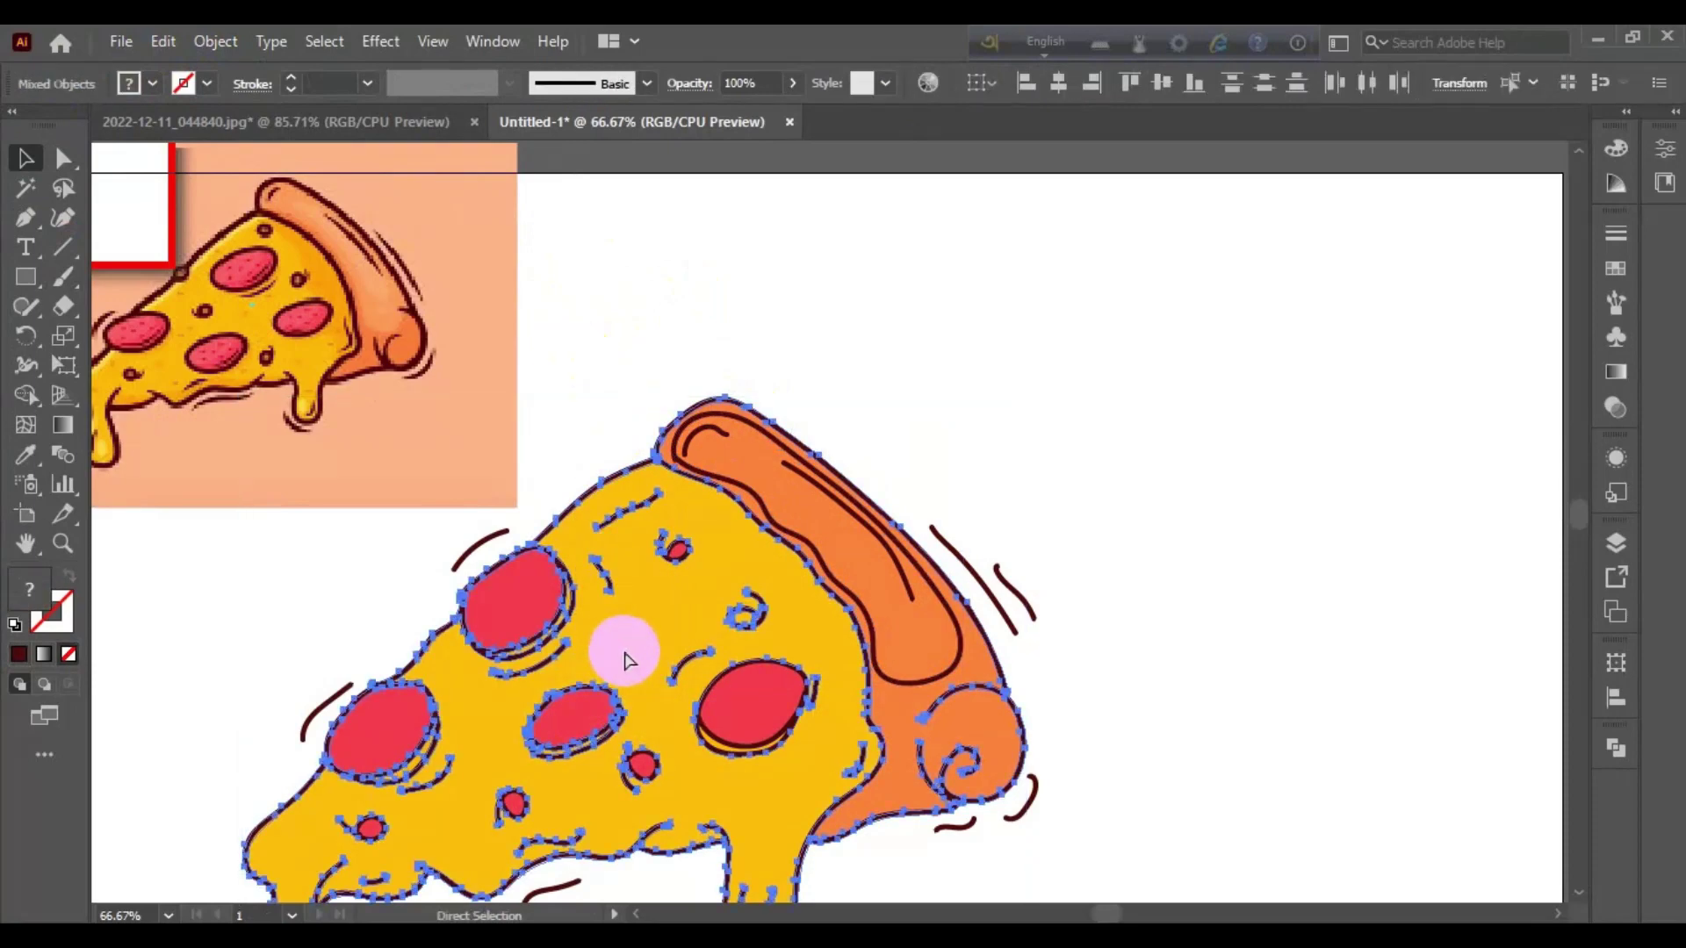
{"action": "left_click", "coordinate": [802, 482]}
{"action": "left_click_drag", "start_coordinate": [893, 519], "coordinate": [1040, 576]}
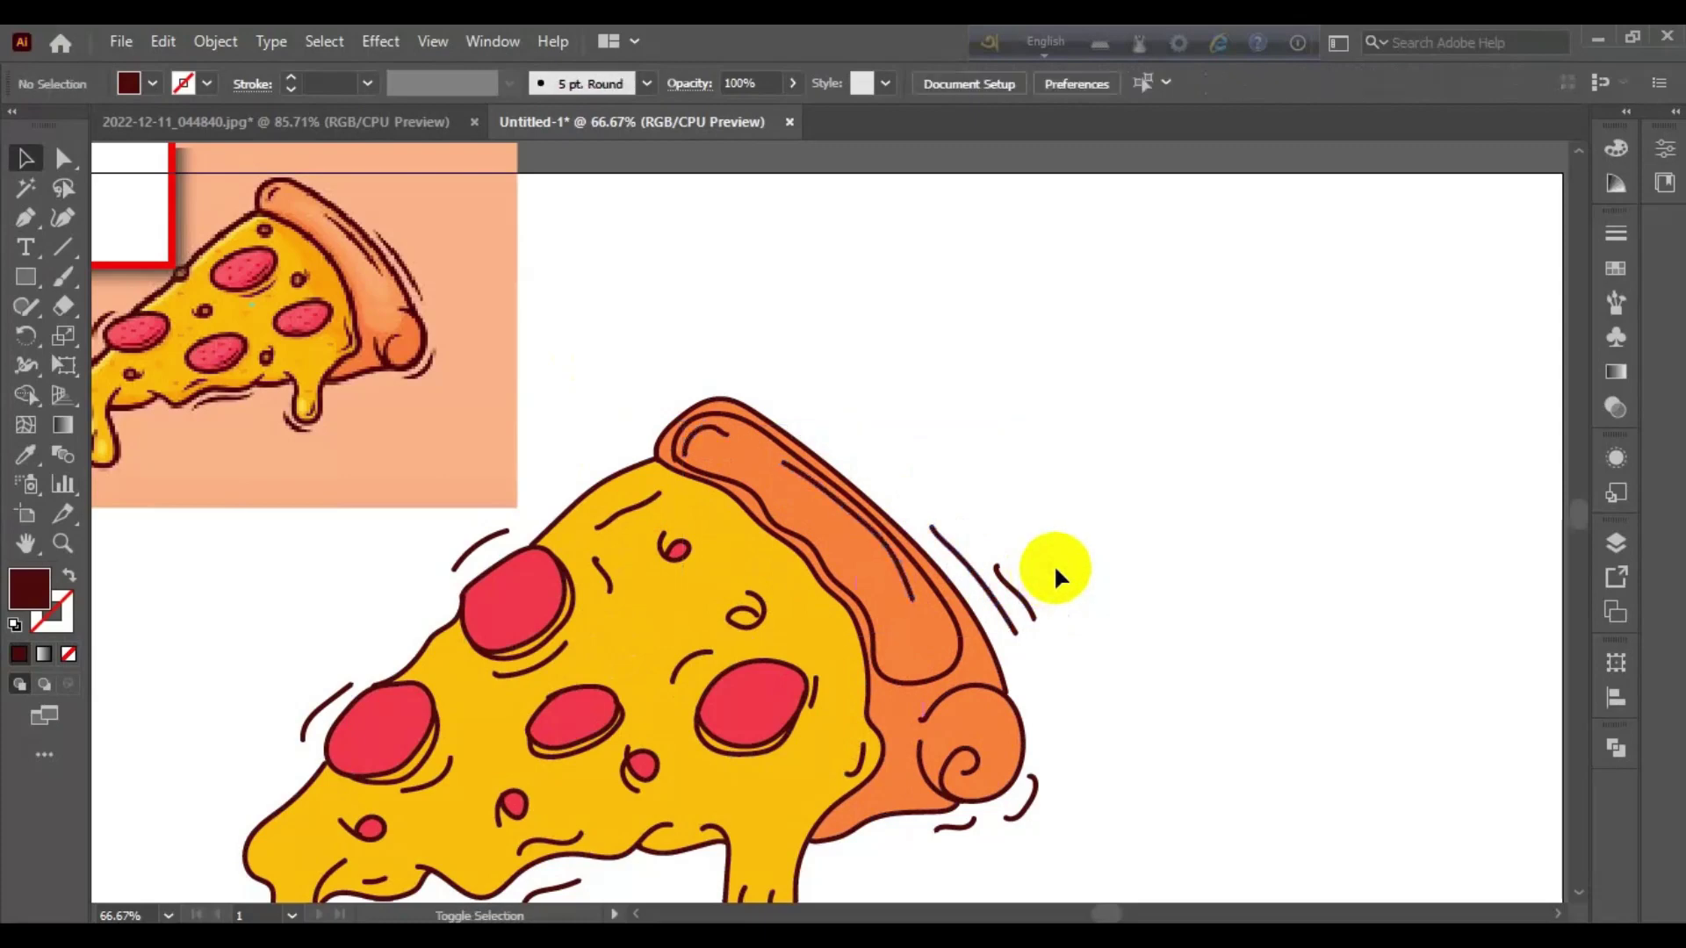
{"action": "left_click", "coordinate": [769, 470]}
{"action": "left_click", "coordinate": [973, 576], "text": "shift"}
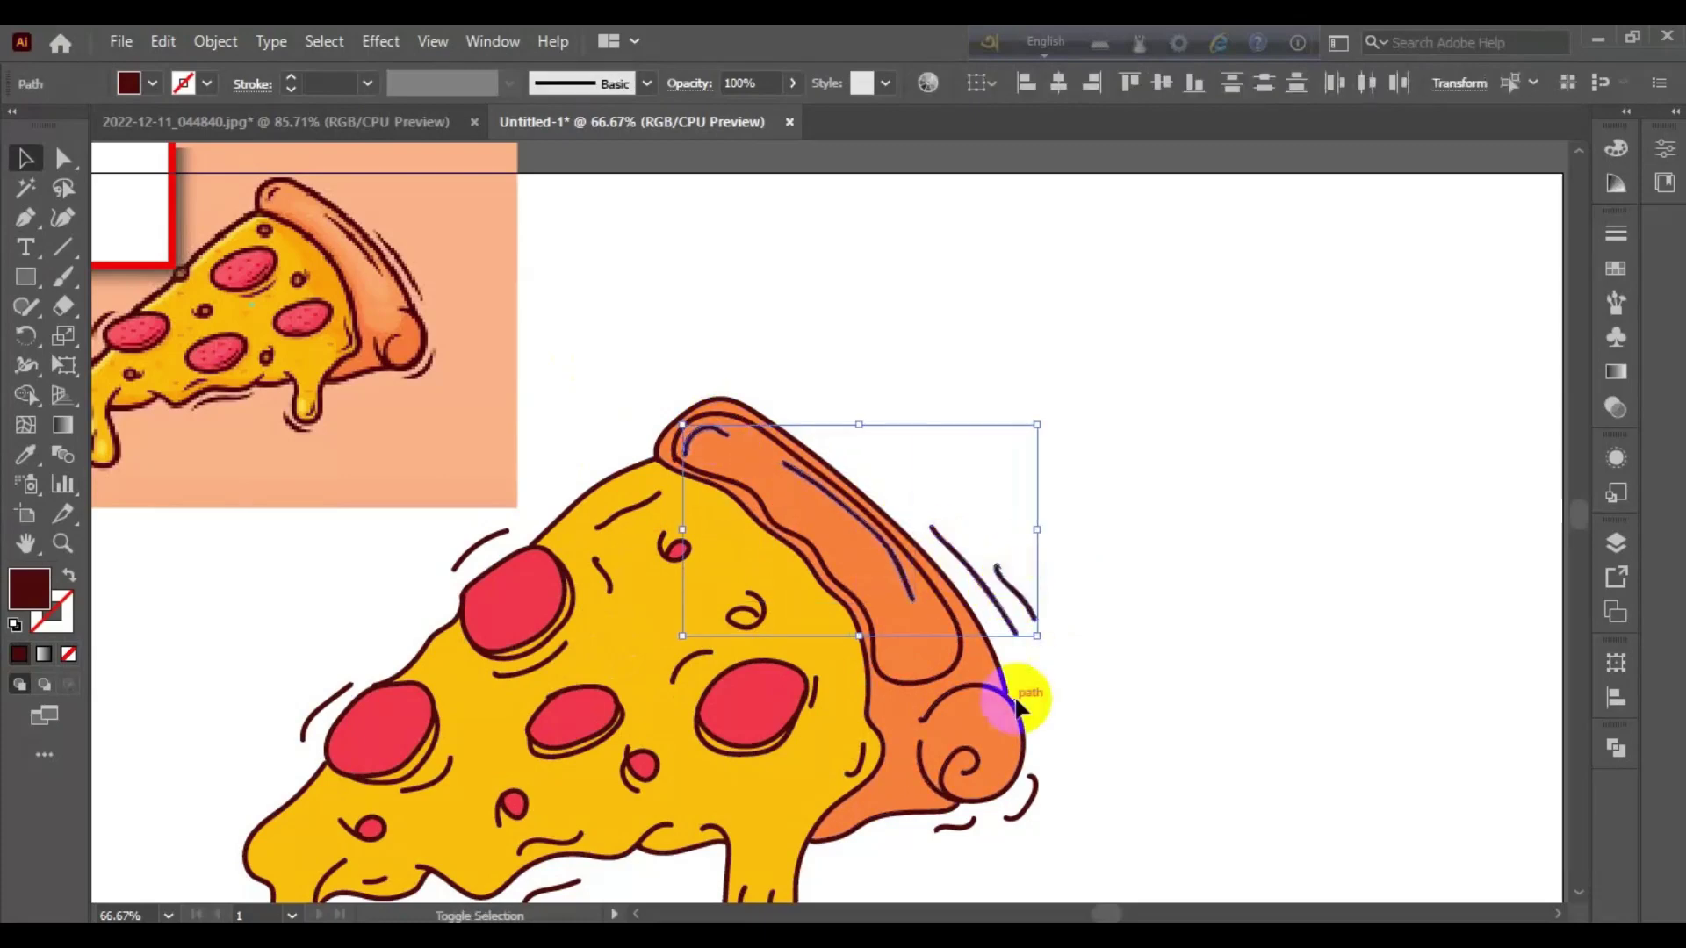
{"action": "left_click", "coordinate": [1018, 694], "text": "shift"}
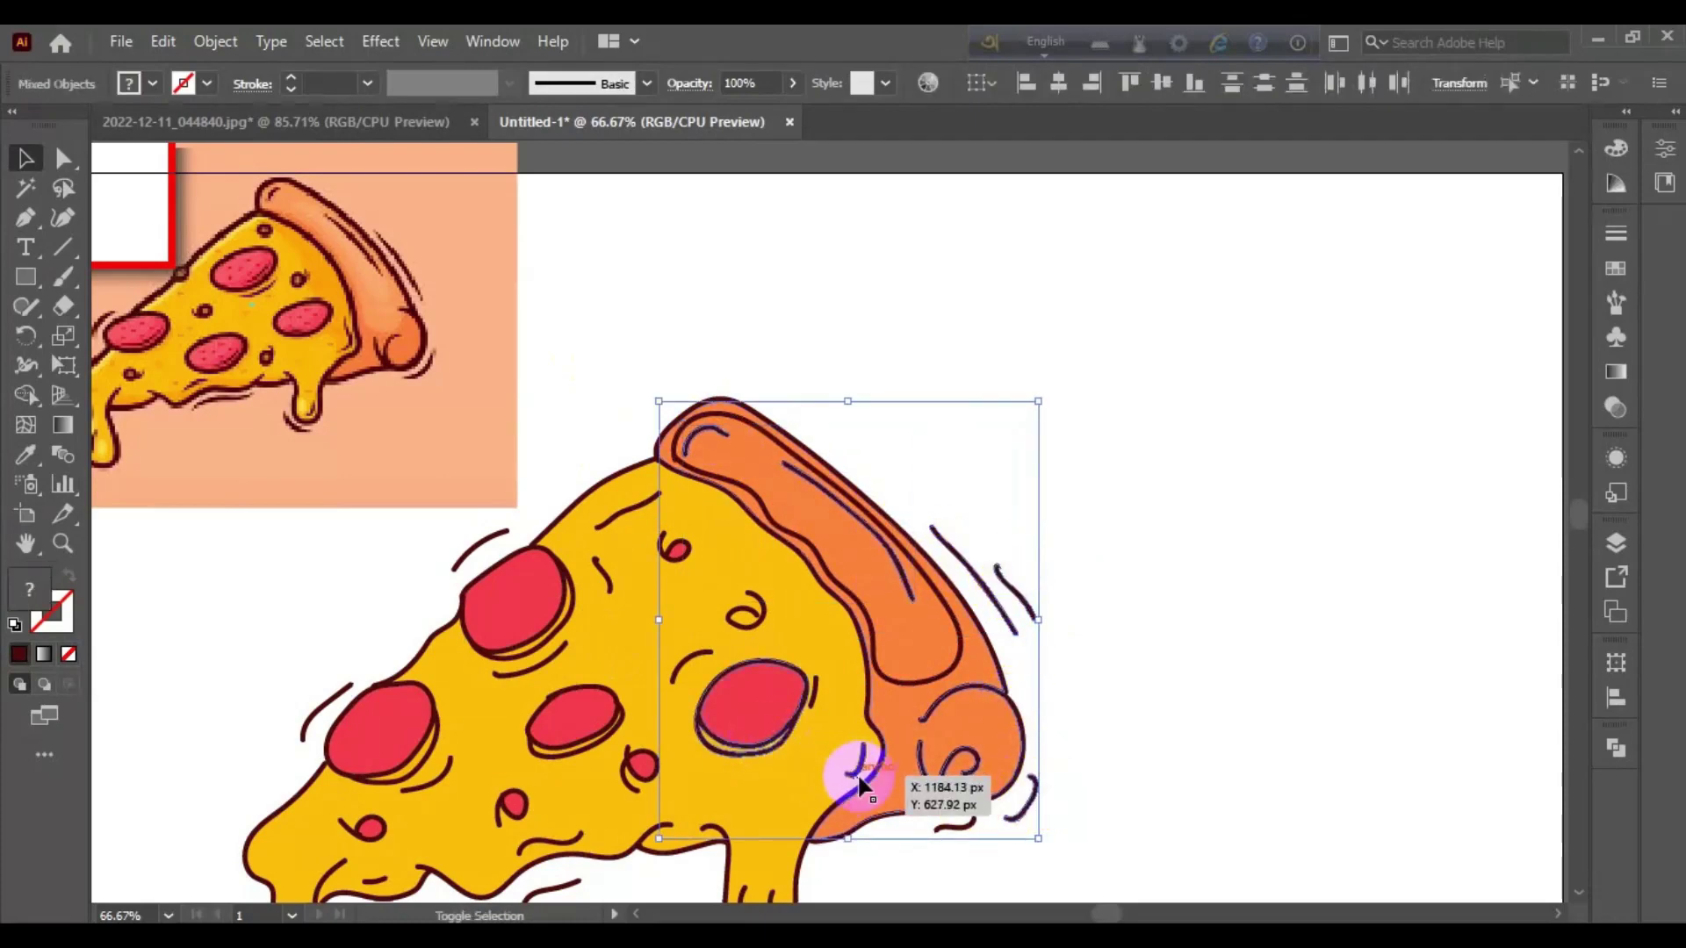
{"action": "left_click", "coordinate": [734, 490]}
{"action": "left_click", "coordinate": [1136, 752]}
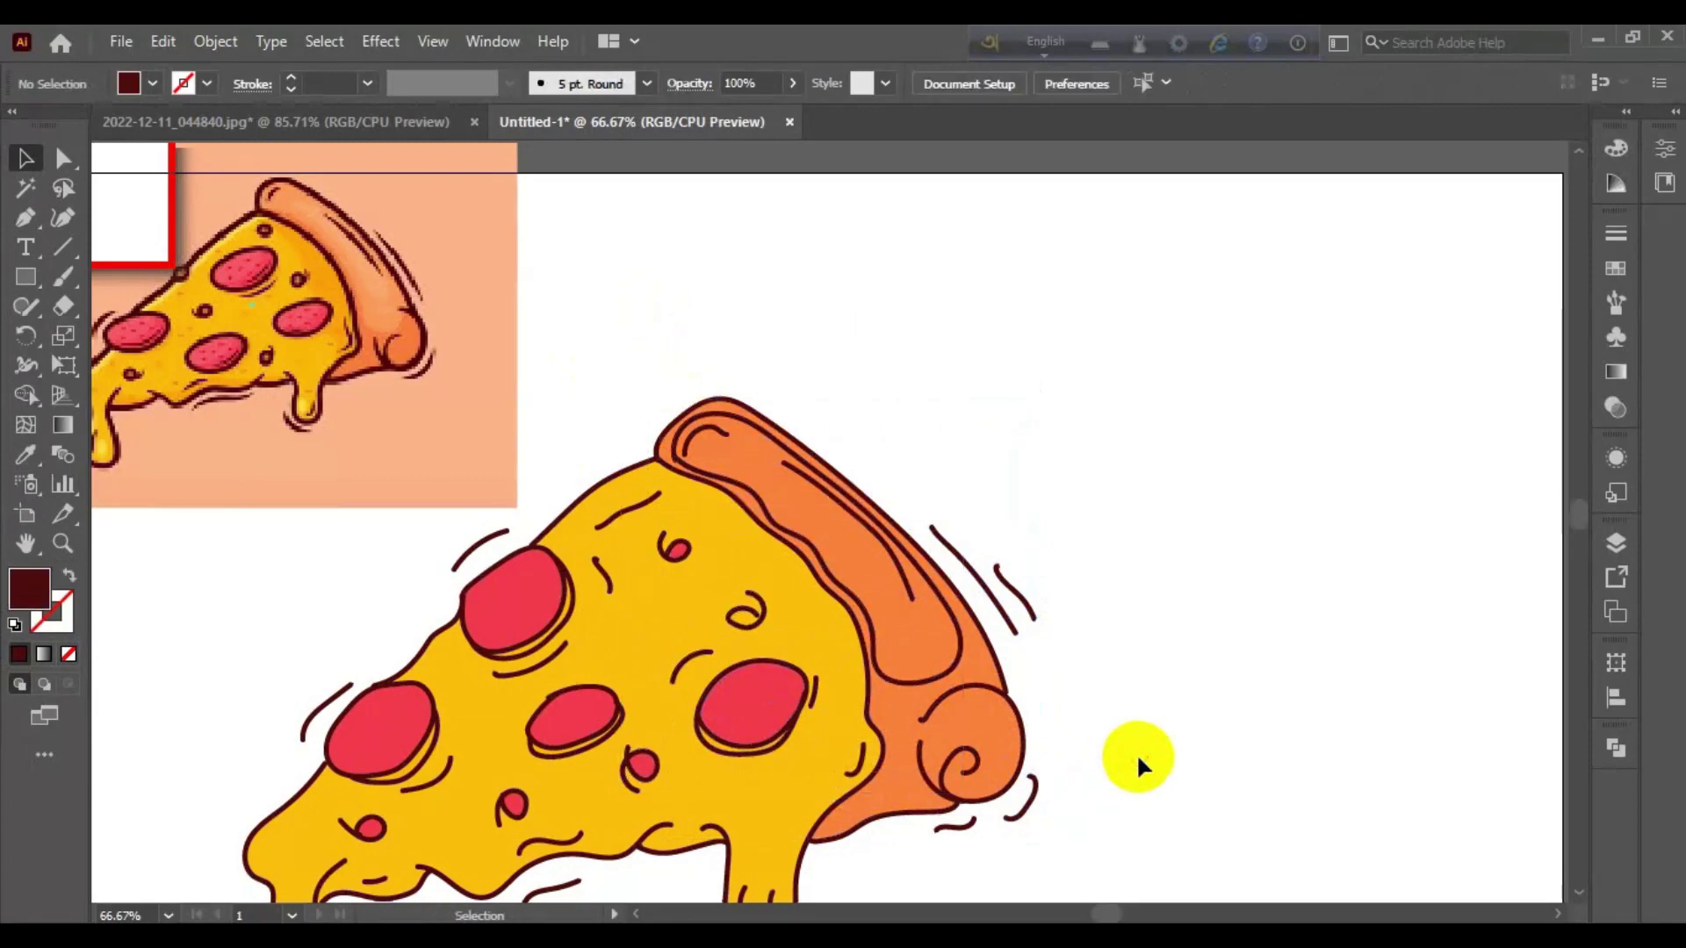
{"action": "left_click_drag", "start_coordinate": [706, 804], "coordinate": [806, 914]}
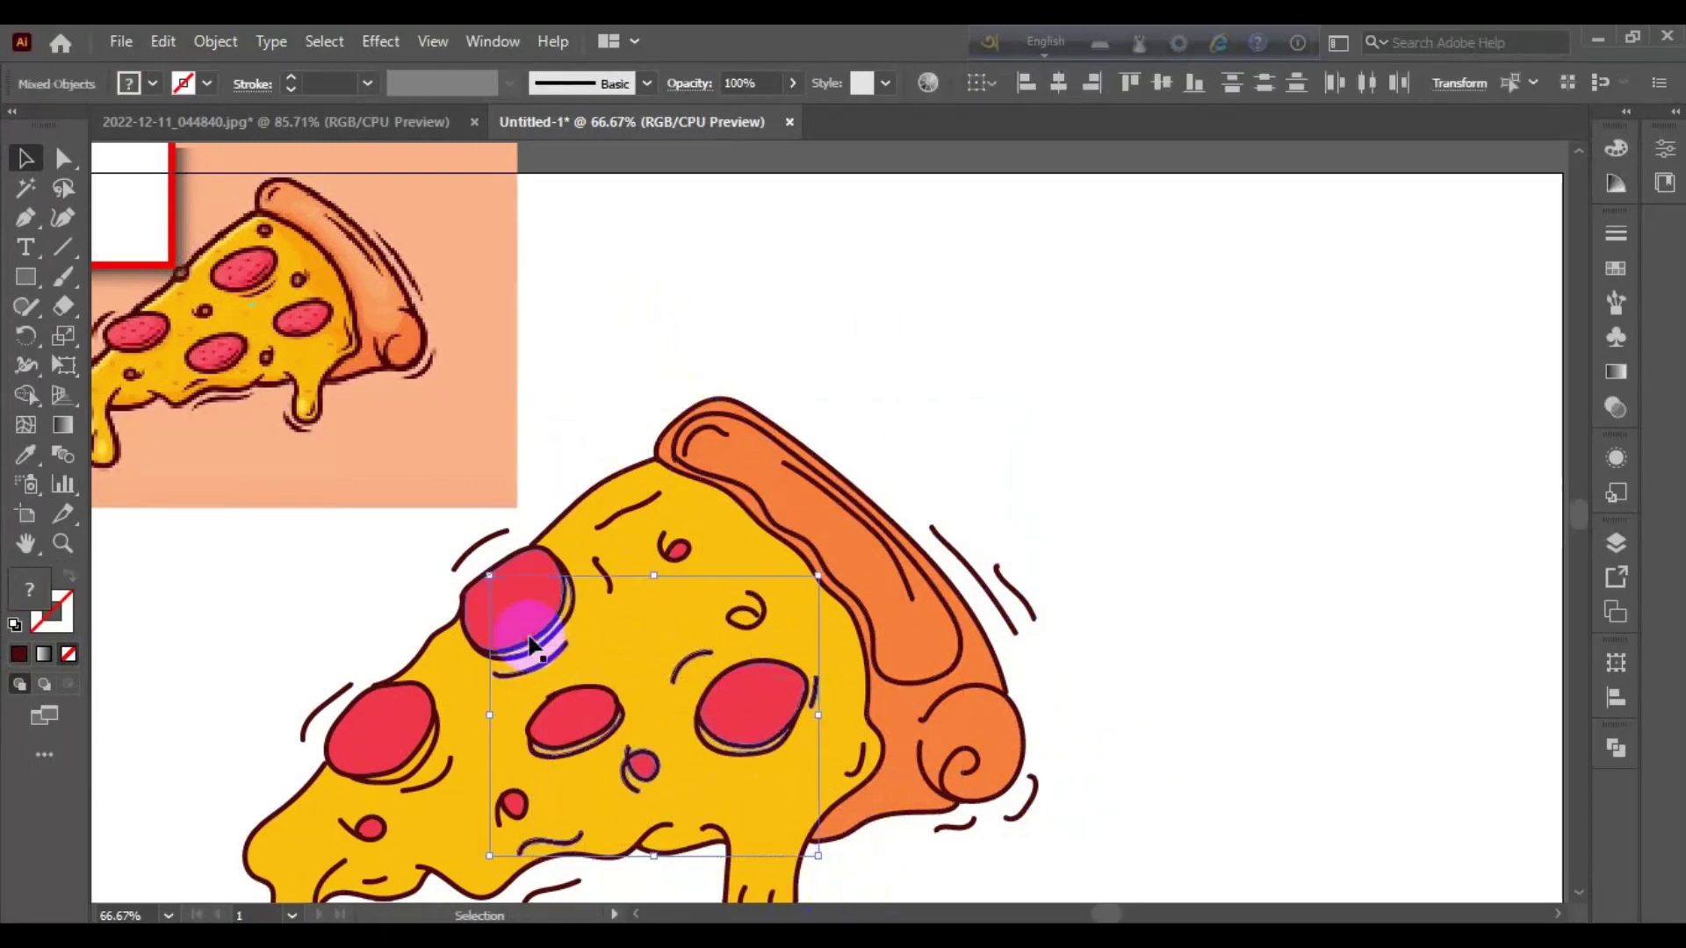
{"action": "left_click_drag", "start_coordinate": [586, 684], "coordinate": [562, 624]}
{"action": "left_click", "coordinate": [51, 277]}
Step: Draw a white rectangle over the crust and move the crust's inner outline into it
{"action": "left_click_drag", "start_coordinate": [685, 376], "coordinate": [1076, 707]}
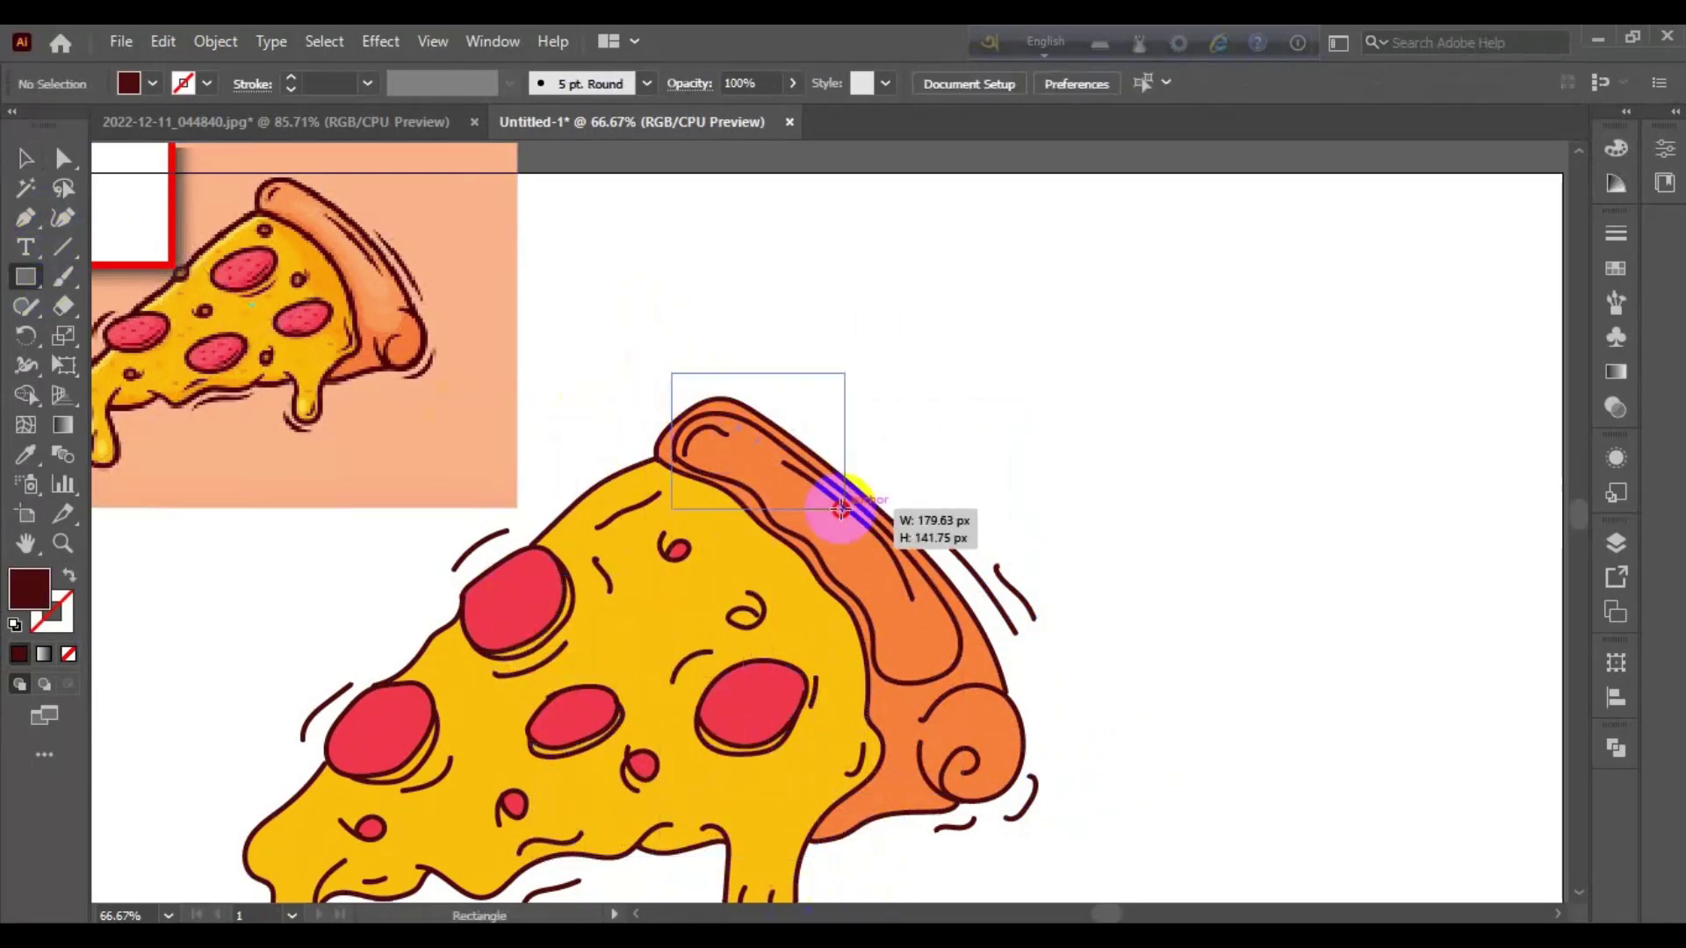
{"action": "left_click", "coordinate": [152, 84]}
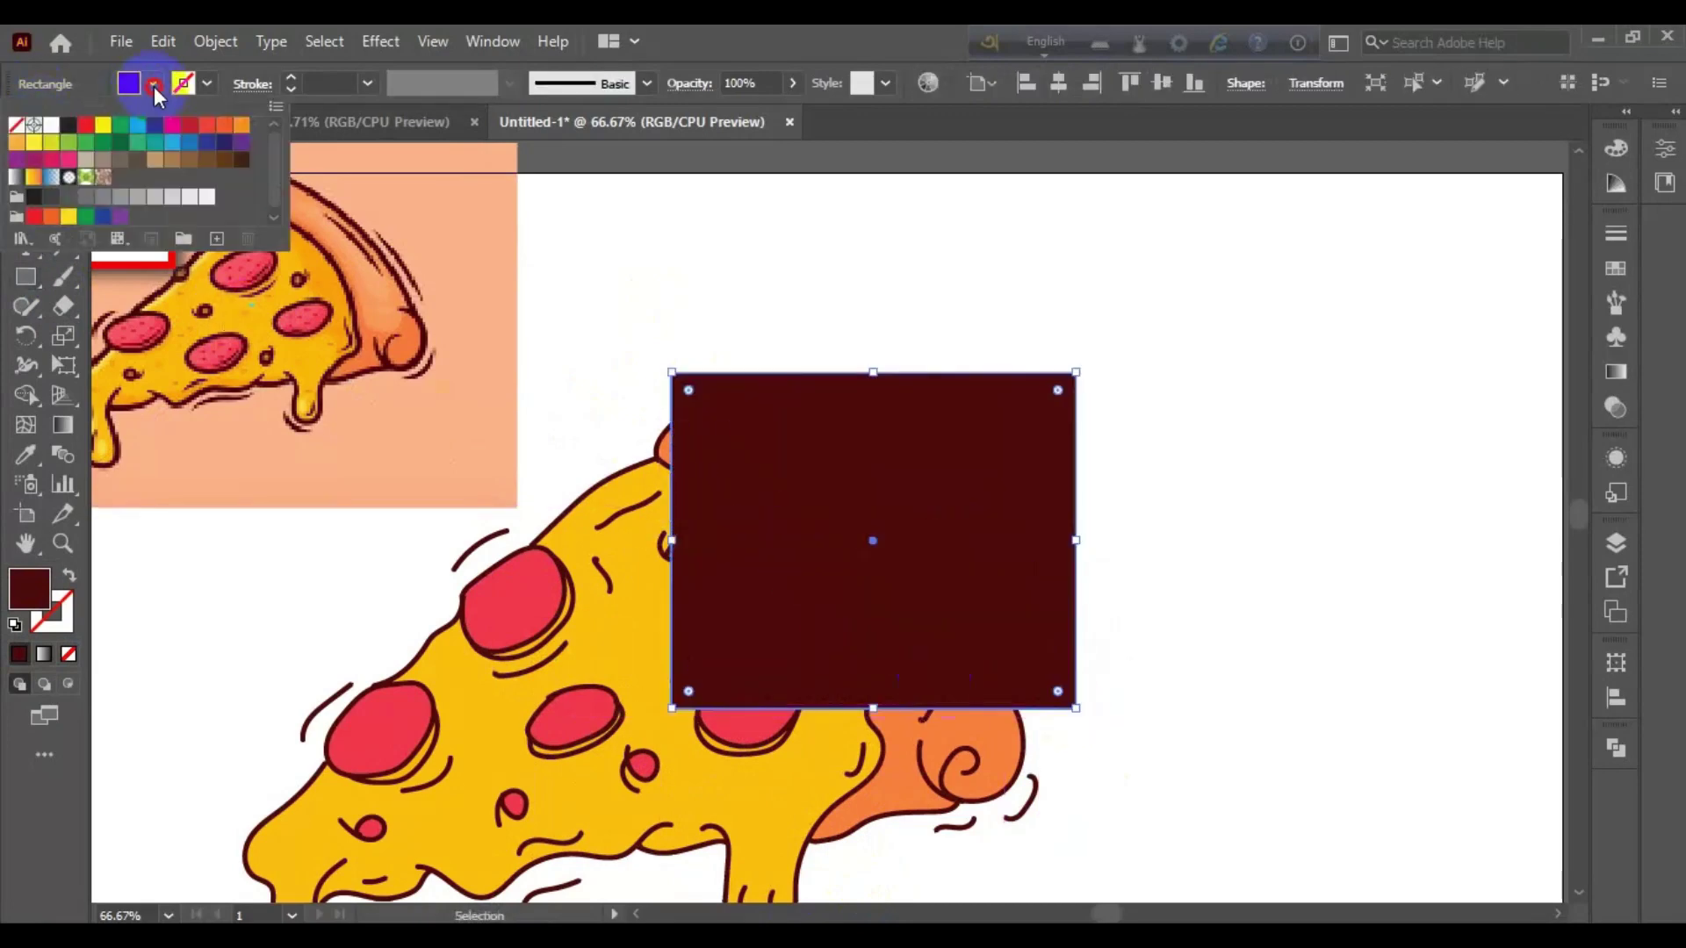
{"action": "left_click", "coordinate": [20, 132]}
{"action": "key", "text": "v"}
{"action": "mouse_move", "coordinate": [828, 433]}
{"action": "left_mouse_down"}
{"action": "mouse_move", "coordinate": [1228, 349]}
{"action": "mouse_move", "coordinate": [1204, 391]}
{"action": "left_mouse_up"}
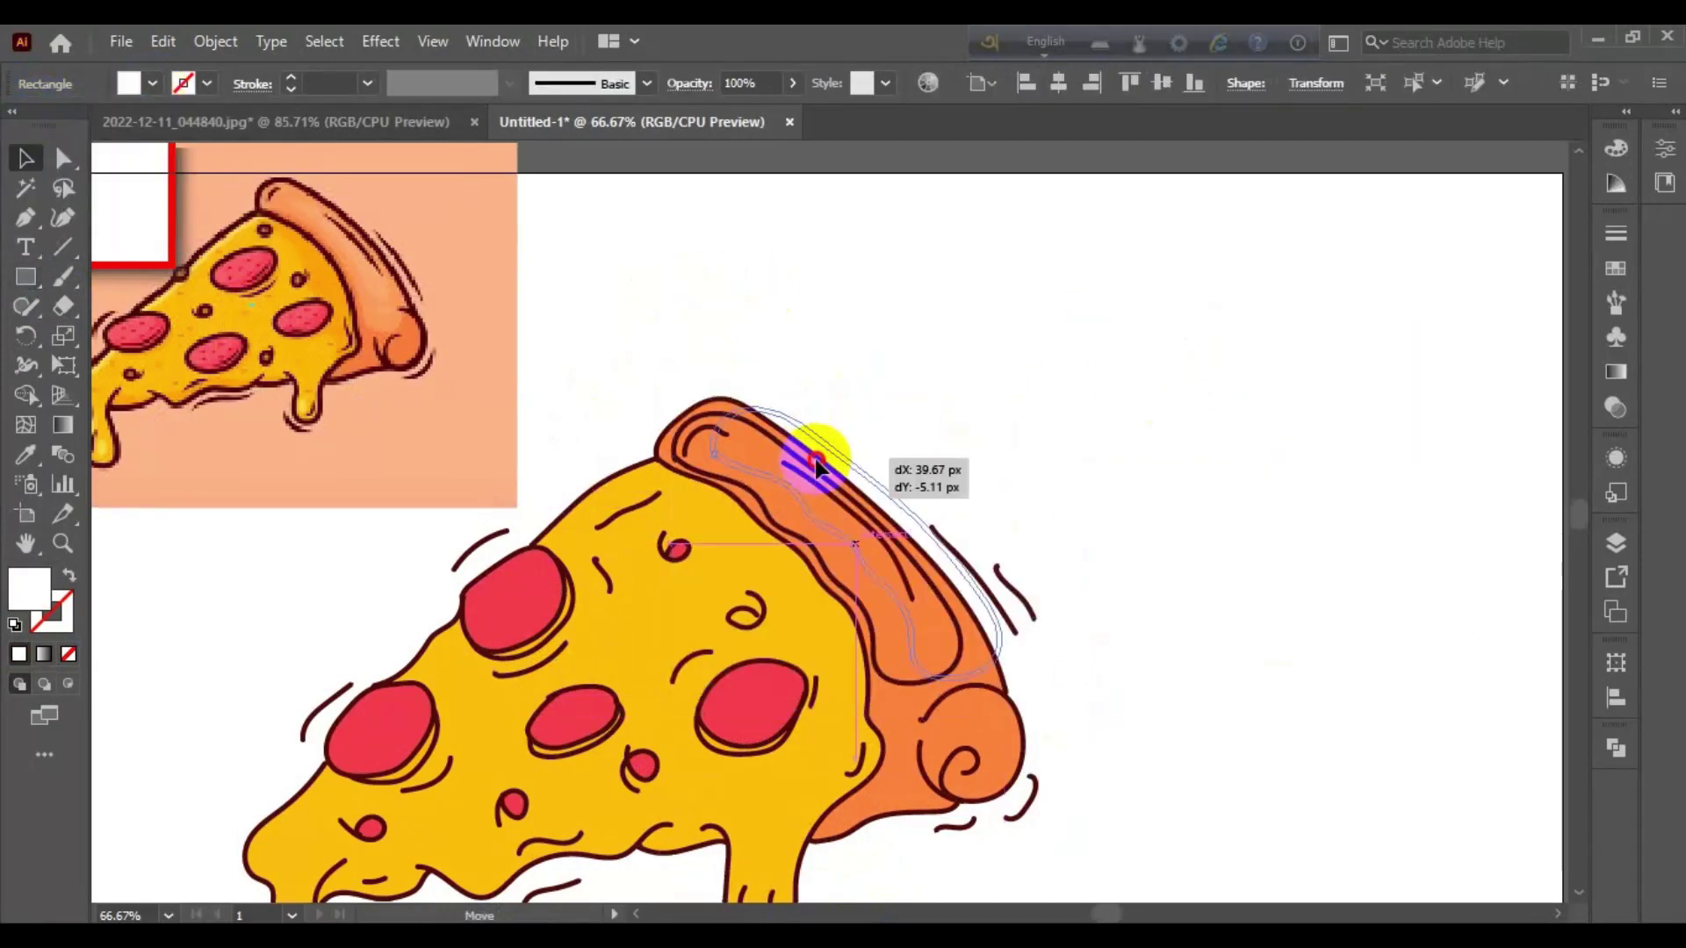
{"action": "left_click_drag", "start_coordinate": [969, 258], "coordinate": [1230, 466]}
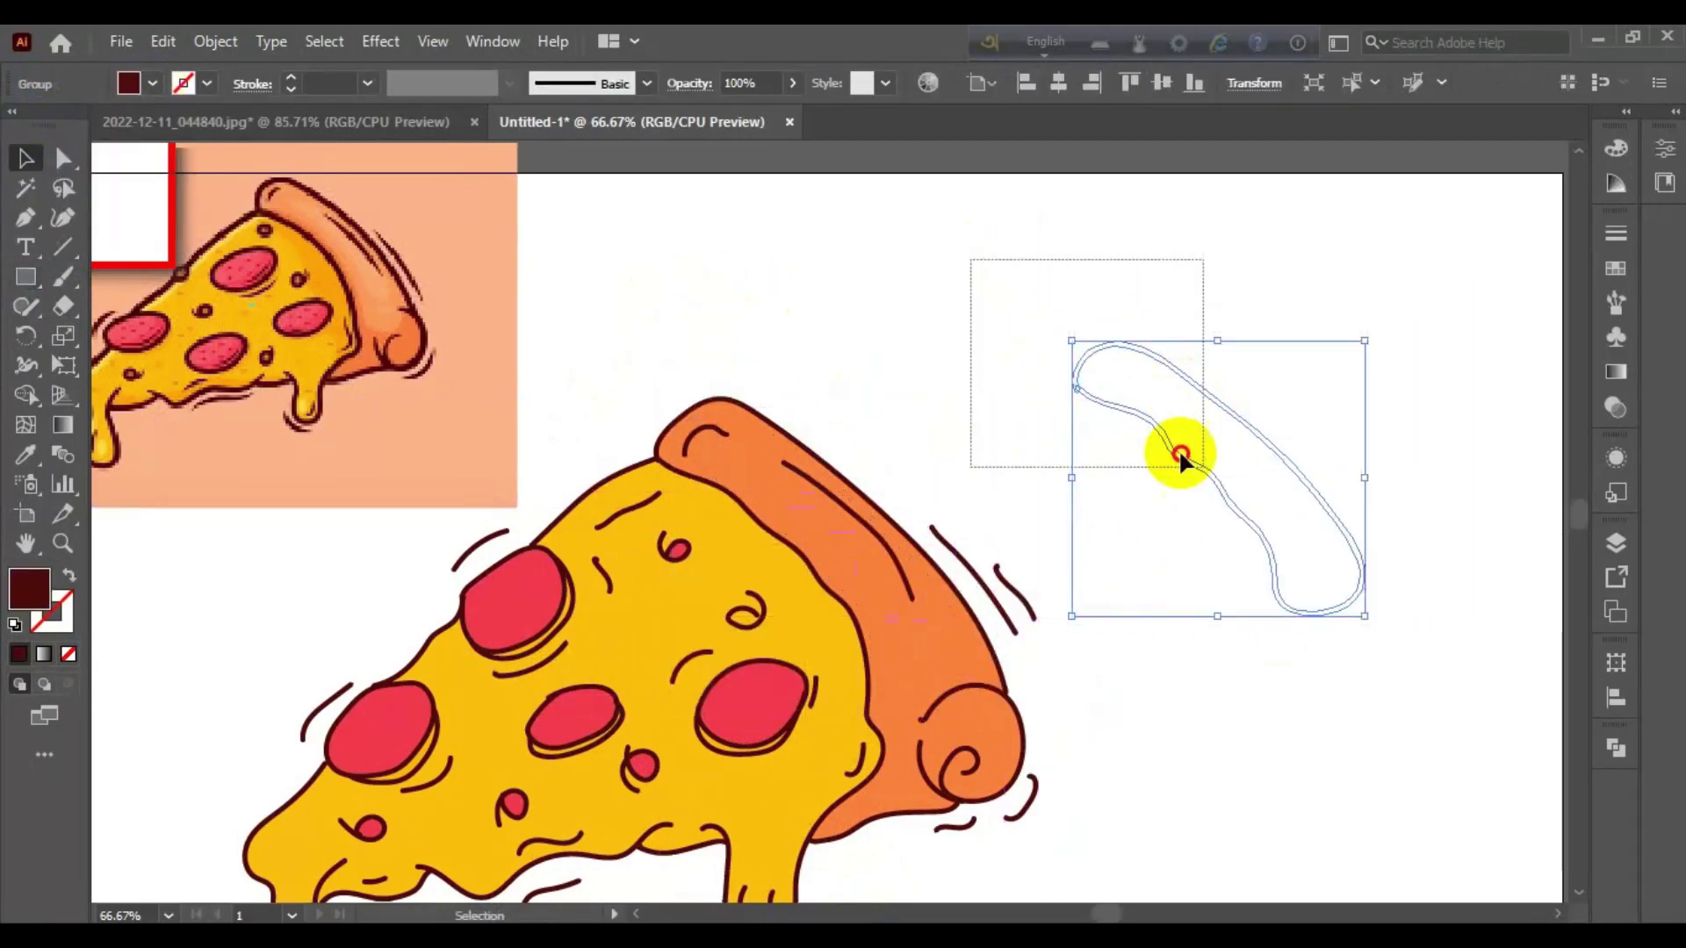
{"action": "left_click", "coordinate": [1600, 750]}
{"action": "left_click", "coordinate": [1377, 868]}
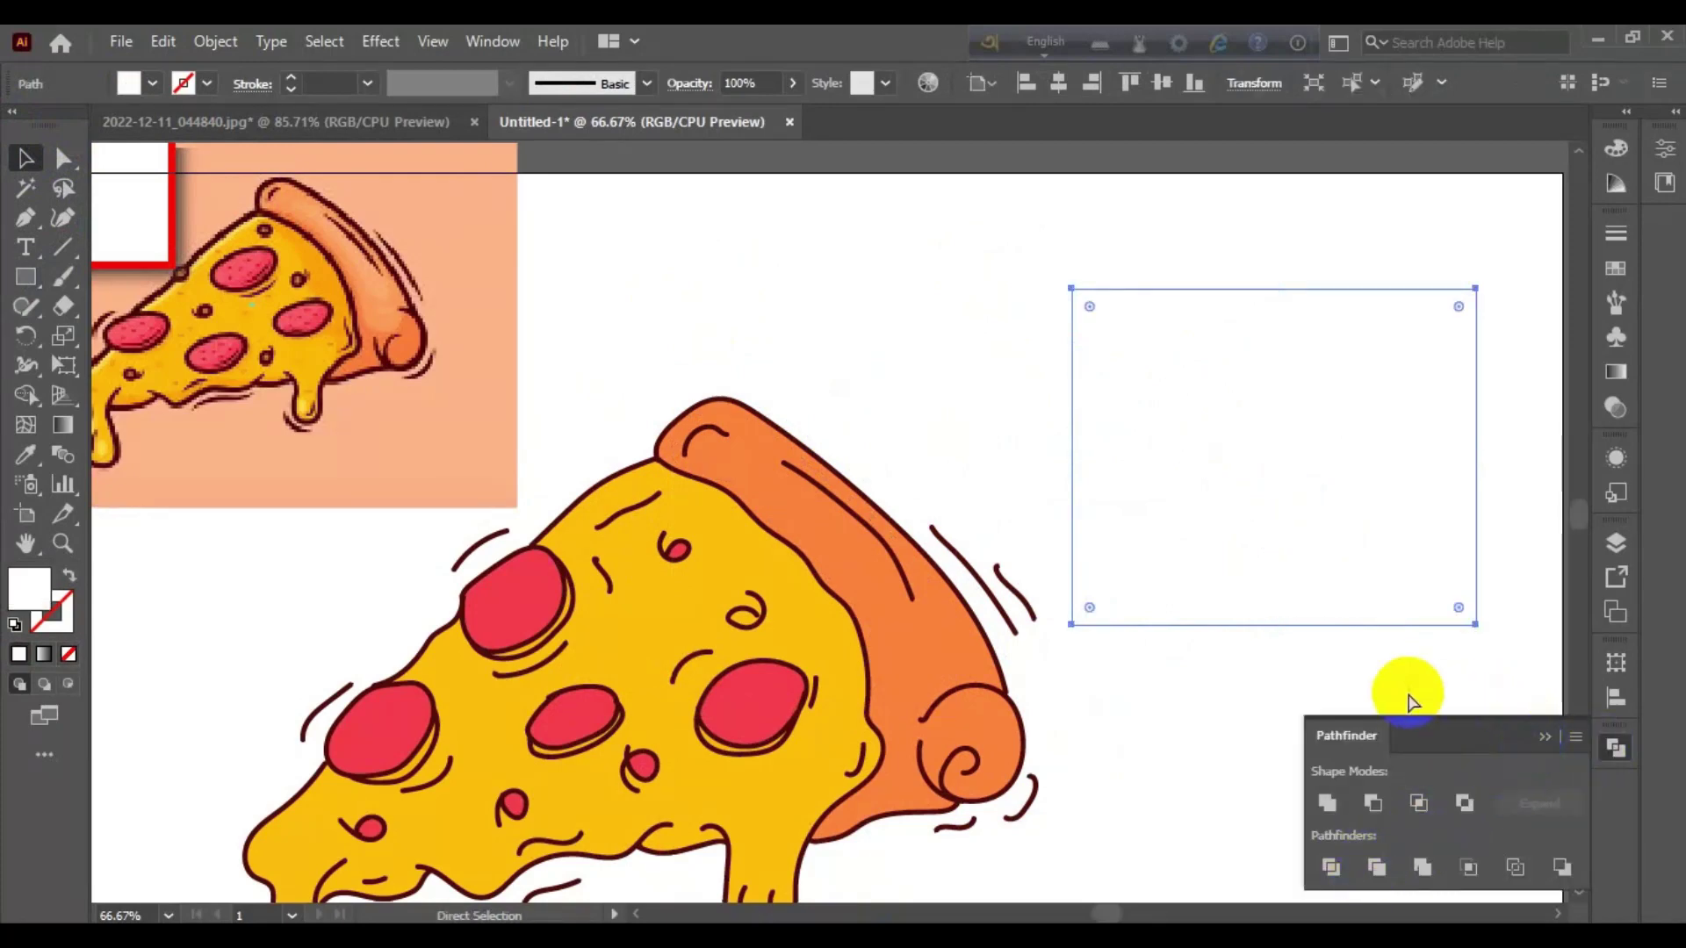
{"action": "key", "text": "ctrl+z"}
Step: Fill the rectangle black, send it behind the inner outline, and Pathfinder-Trim them
{"action": "left_click", "coordinate": [1133, 606]}
{"action": "left_click", "coordinate": [152, 84]}
{"action": "left_click", "coordinate": [68, 126]}
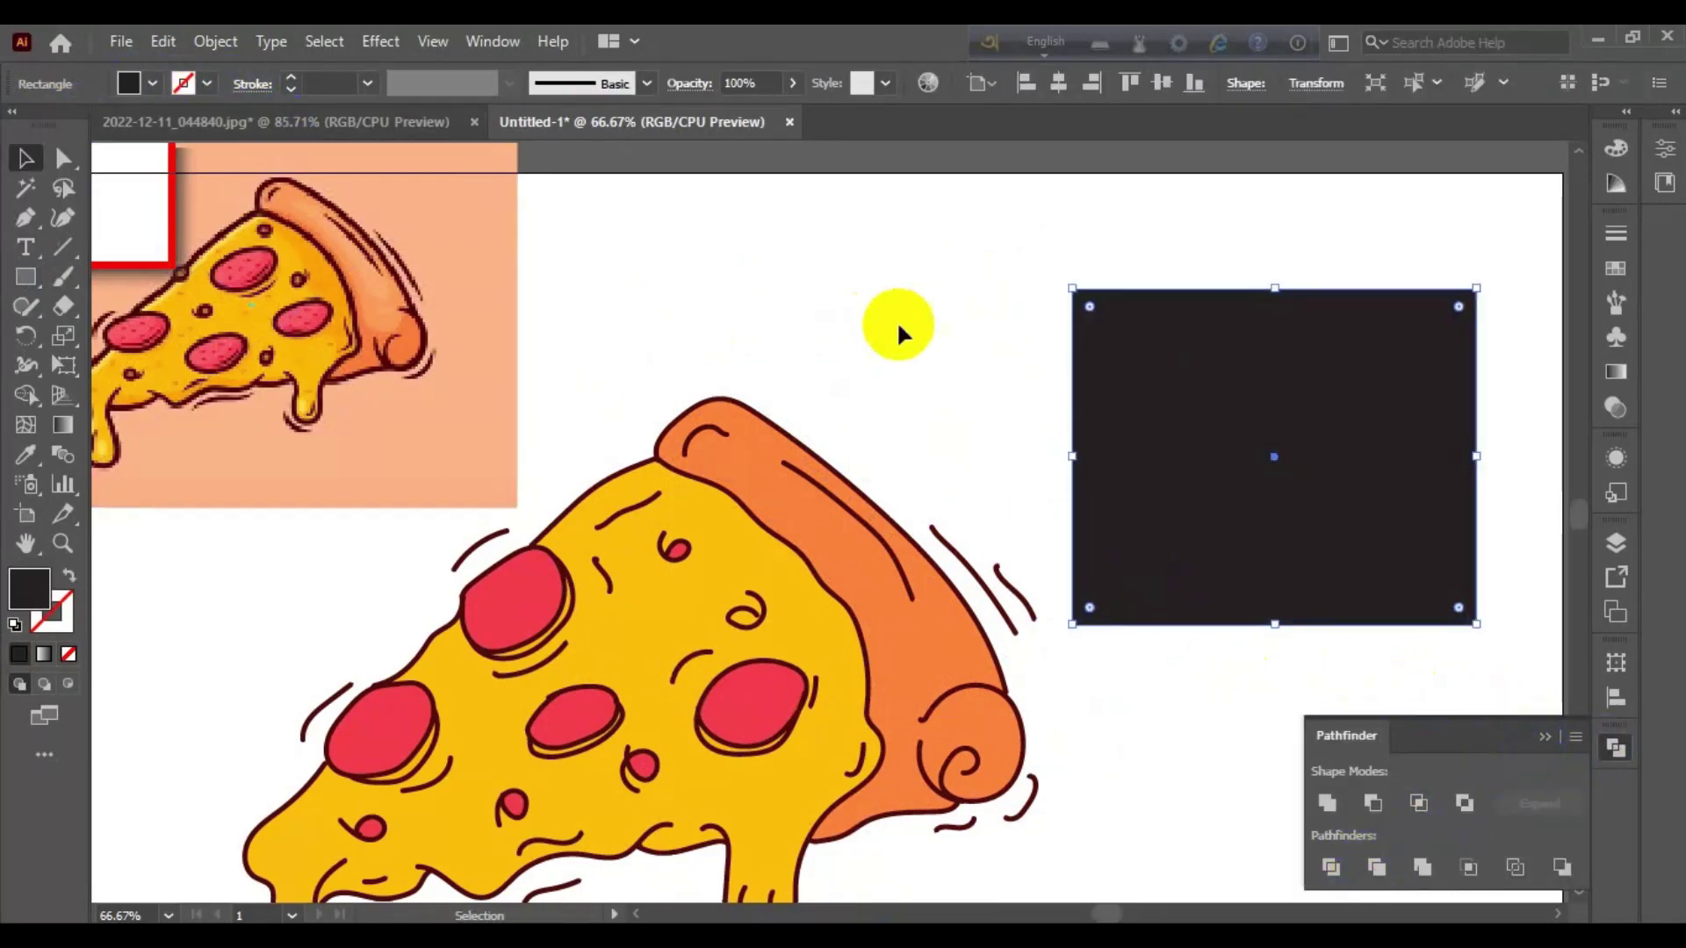
{"action": "right_click", "coordinate": [1094, 316]}
{"action": "left_click", "coordinate": [1431, 879]}
{"action": "mouse_move", "coordinate": [1238, 614]}
{"action": "left_mouse_down"}
{"action": "mouse_move", "coordinate": [1210, 591]}
{"action": "mouse_move", "coordinate": [1259, 650]}
{"action": "left_mouse_up"}
{"action": "left_click_drag", "start_coordinate": [1029, 346], "coordinate": [1084, 364]}
{"action": "left_click", "coordinate": [1416, 872]}
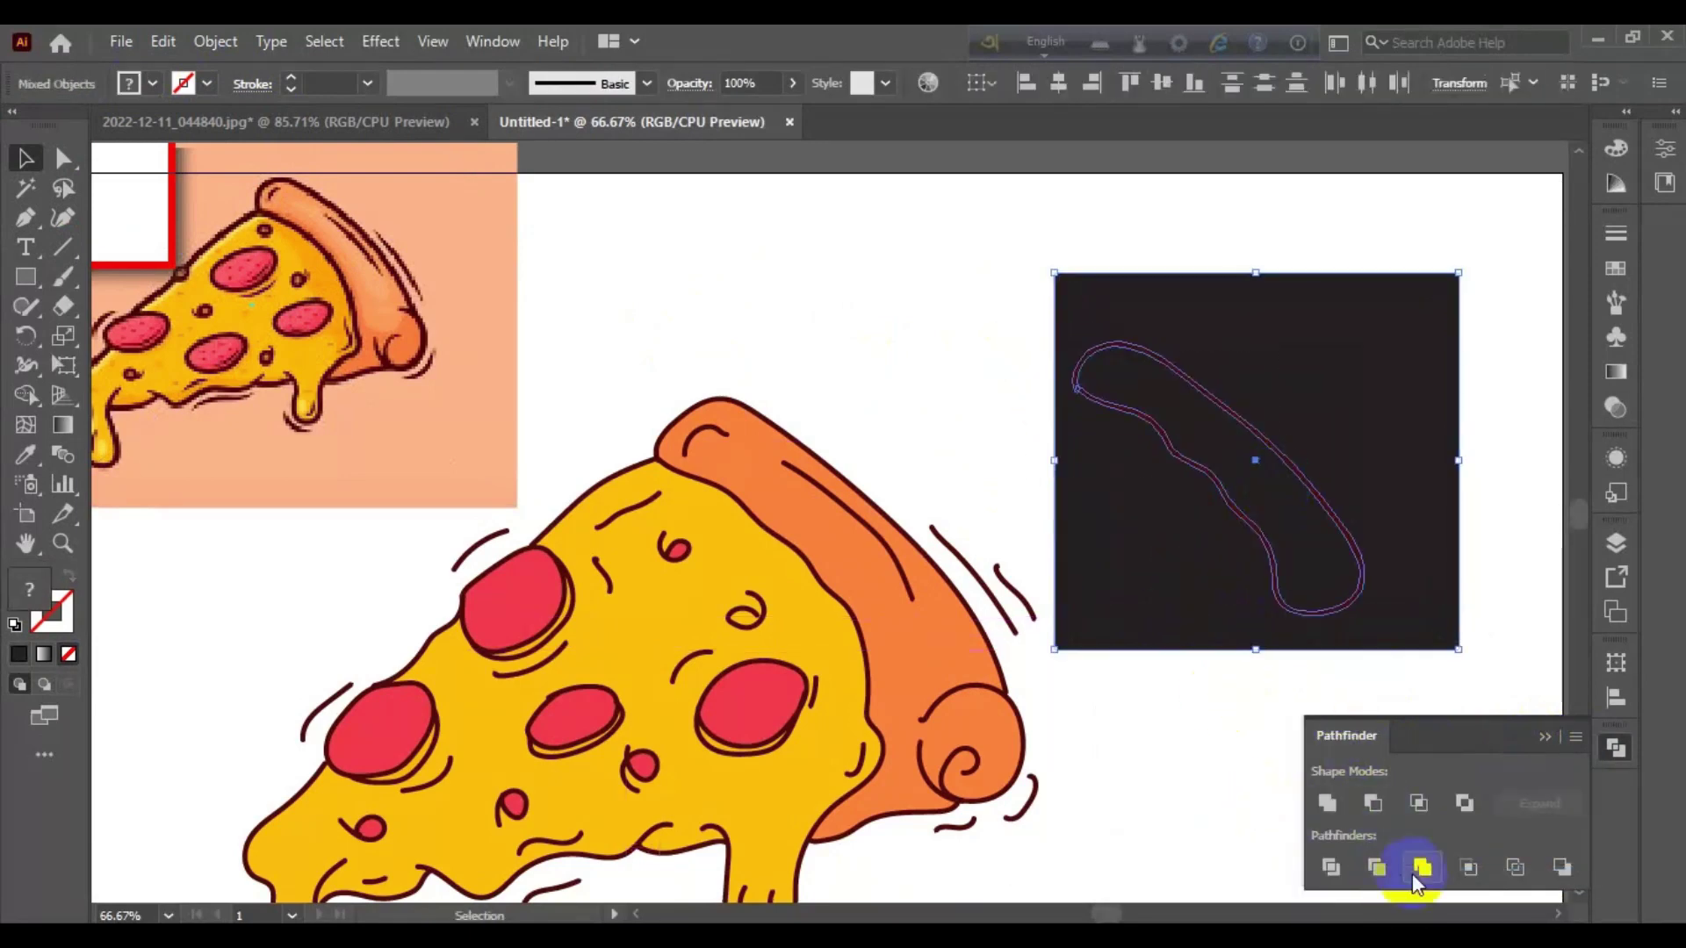
{"action": "left_click", "coordinate": [1545, 736]}
{"action": "left_click", "coordinate": [1440, 661]}
Step: Ungroup the trimmed result, delete the black rectangle, and place the white crust shape on the pizza
{"action": "right_click", "coordinate": [1440, 660]}
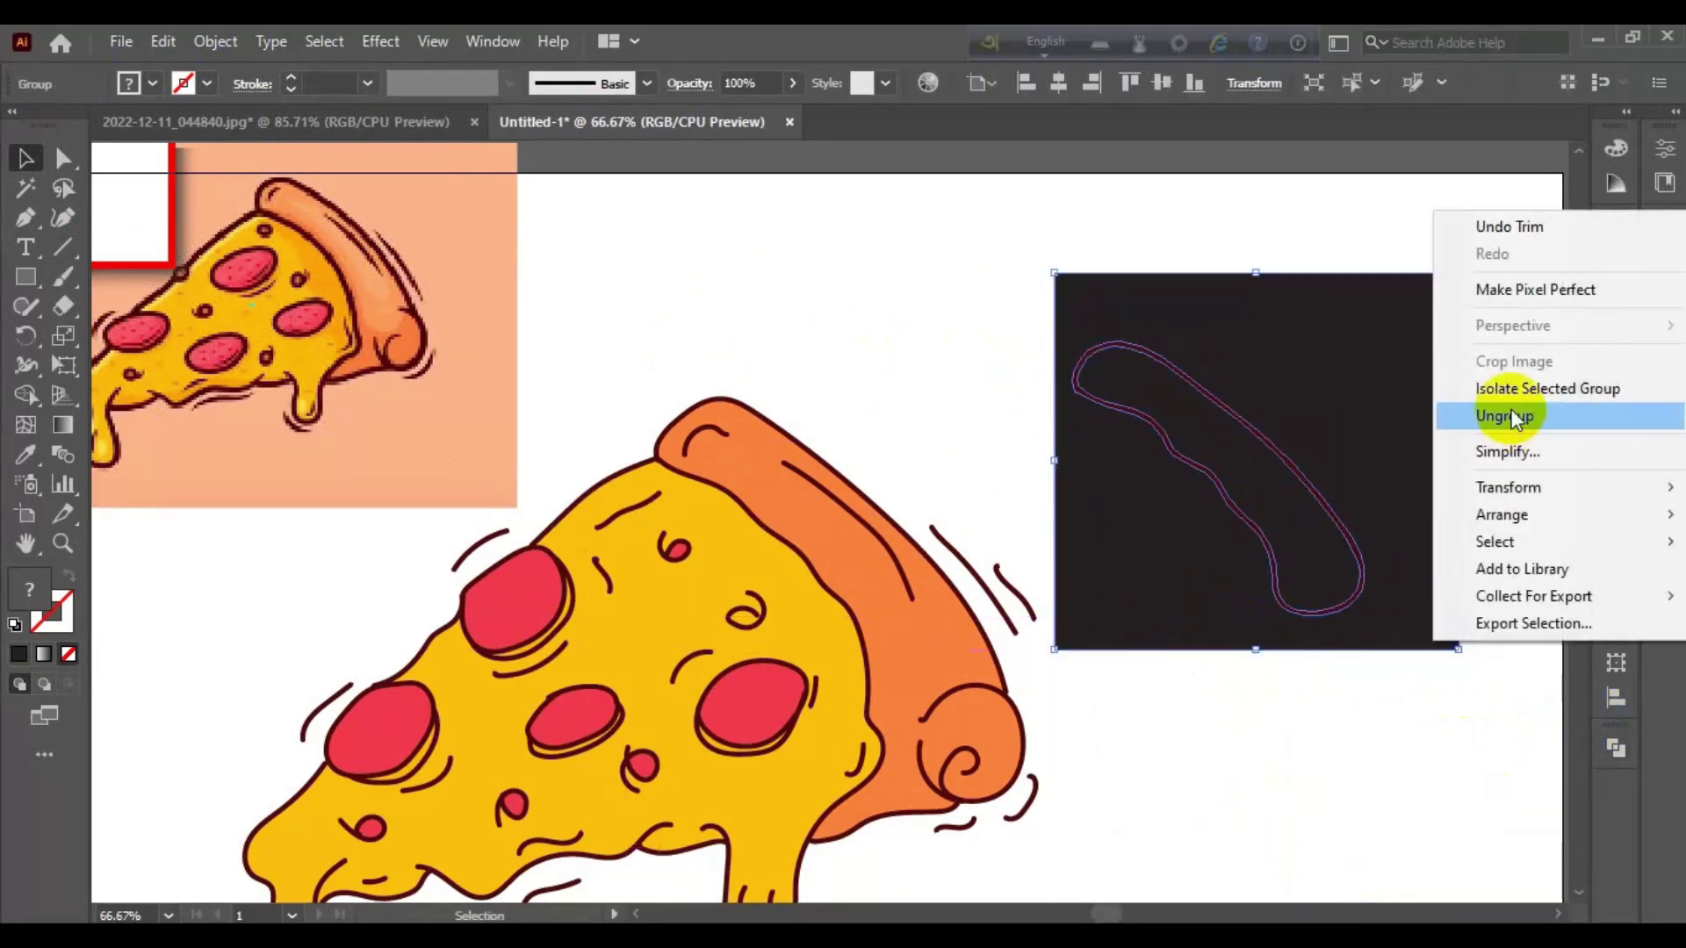
{"action": "left_click", "coordinate": [1438, 662]}
{"action": "left_click_drag", "start_coordinate": [1438, 661], "coordinate": [1476, 760]}
{"action": "key", "text": "Delete"}
{"action": "left_click", "coordinate": [1298, 556]}
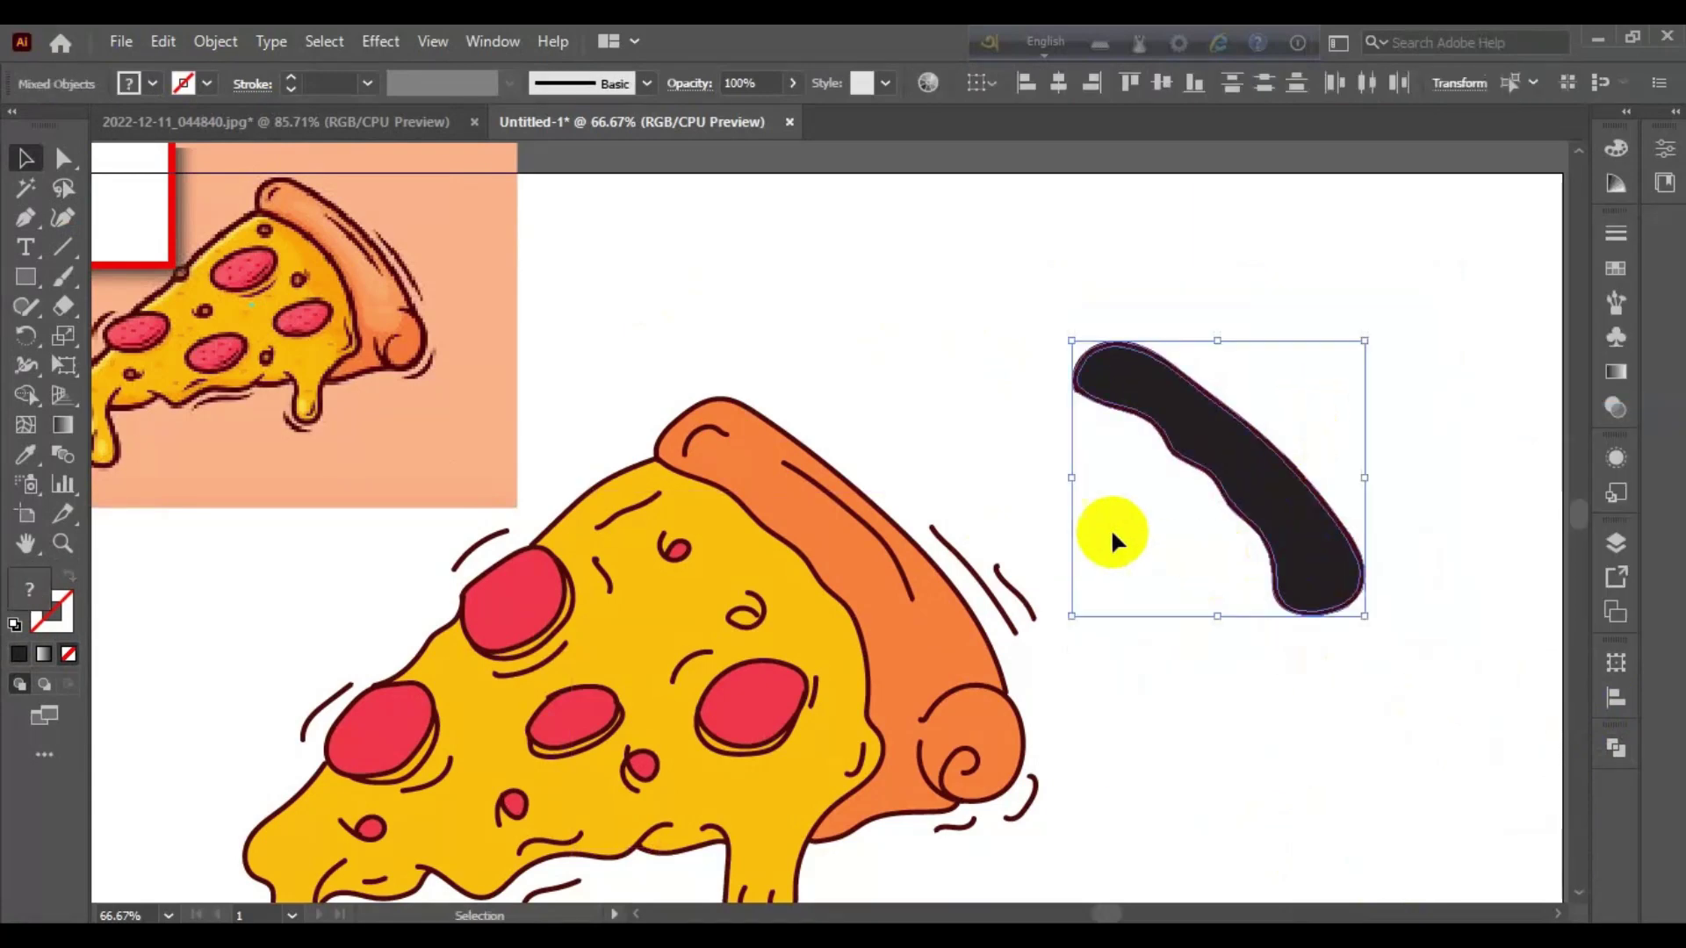
{"action": "left_click", "coordinate": [151, 83]}
{"action": "left_click", "coordinate": [49, 138]}
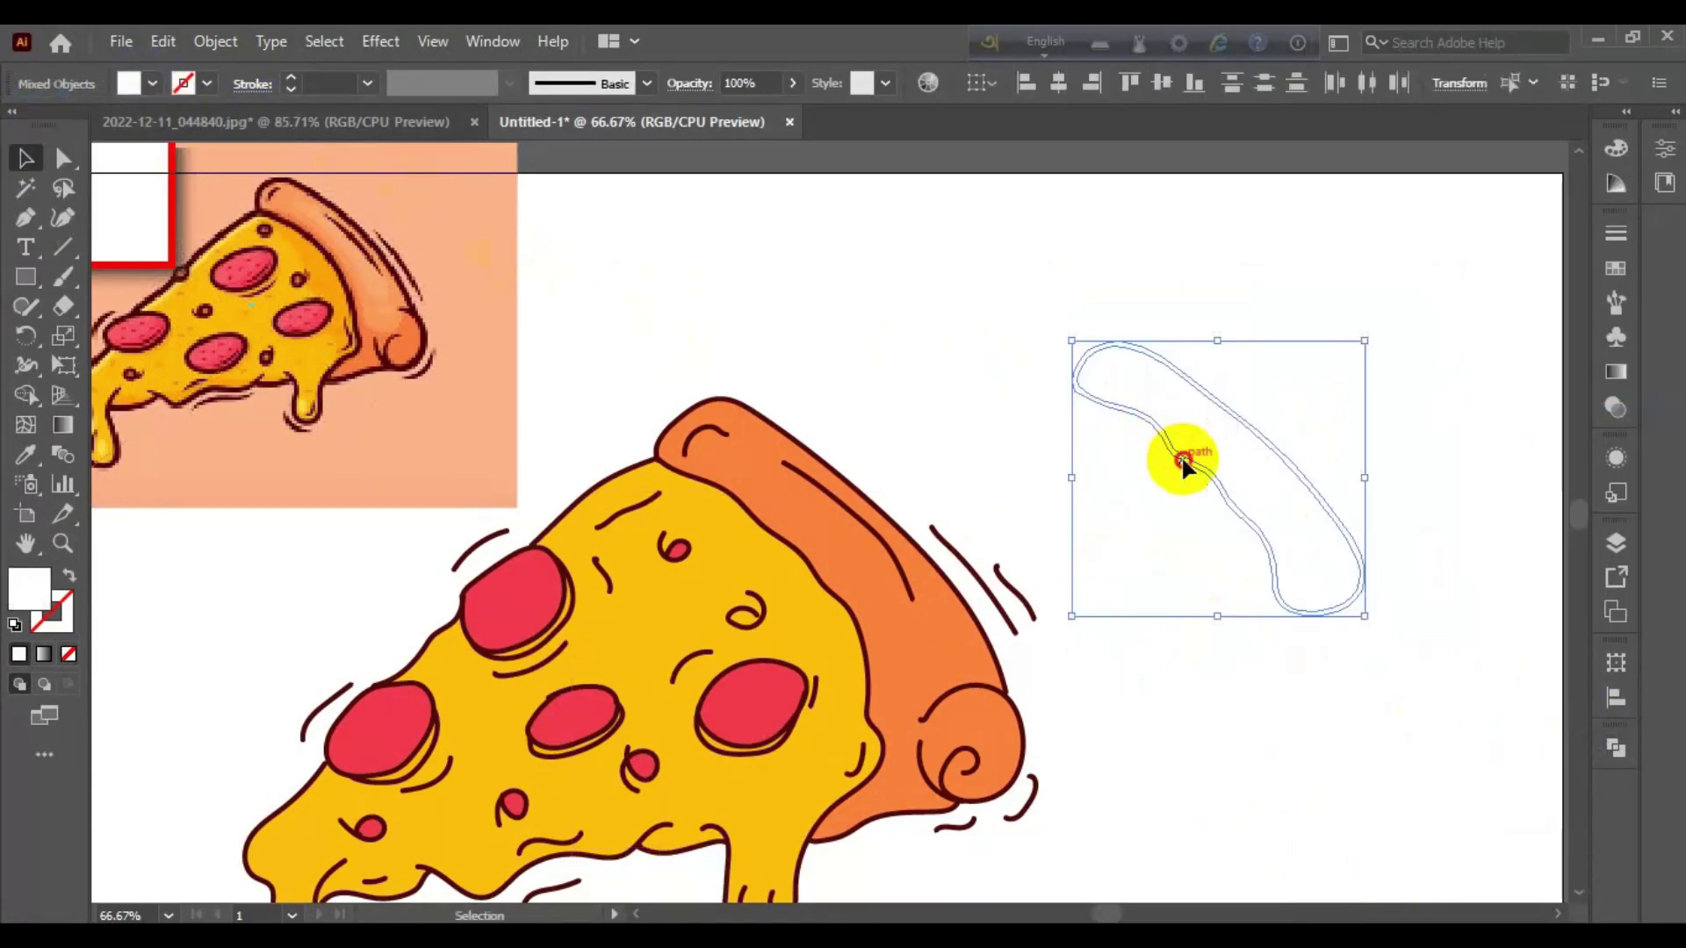
{"action": "mouse_move", "coordinate": [1185, 459]}
{"action": "left_mouse_down"}
{"action": "mouse_move", "coordinate": [872, 566]}
{"action": "mouse_move", "coordinate": [790, 531]}
{"action": "mouse_move", "coordinate": [824, 554]}
{"action": "left_mouse_up"}
Step: Shift the white crust shape backward and forward in the stacking order among the crust layers
{"action": "right_click", "coordinate": [827, 551]}
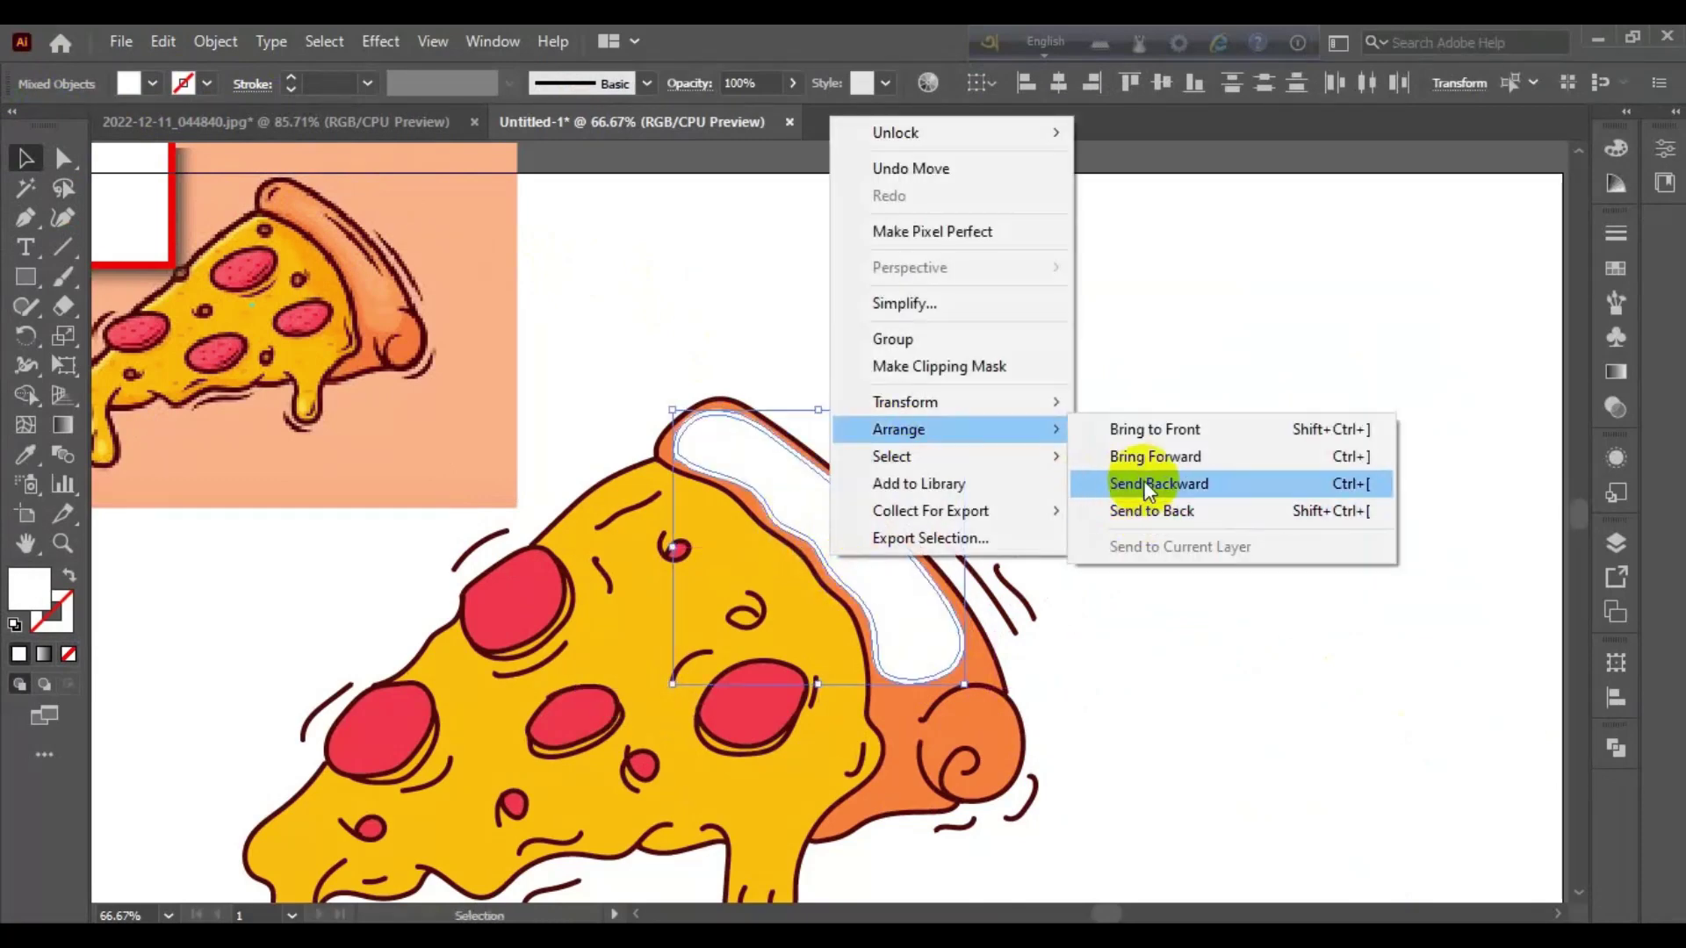
{"action": "left_click", "coordinate": [1143, 484]}
{"action": "right_click", "coordinate": [840, 536]}
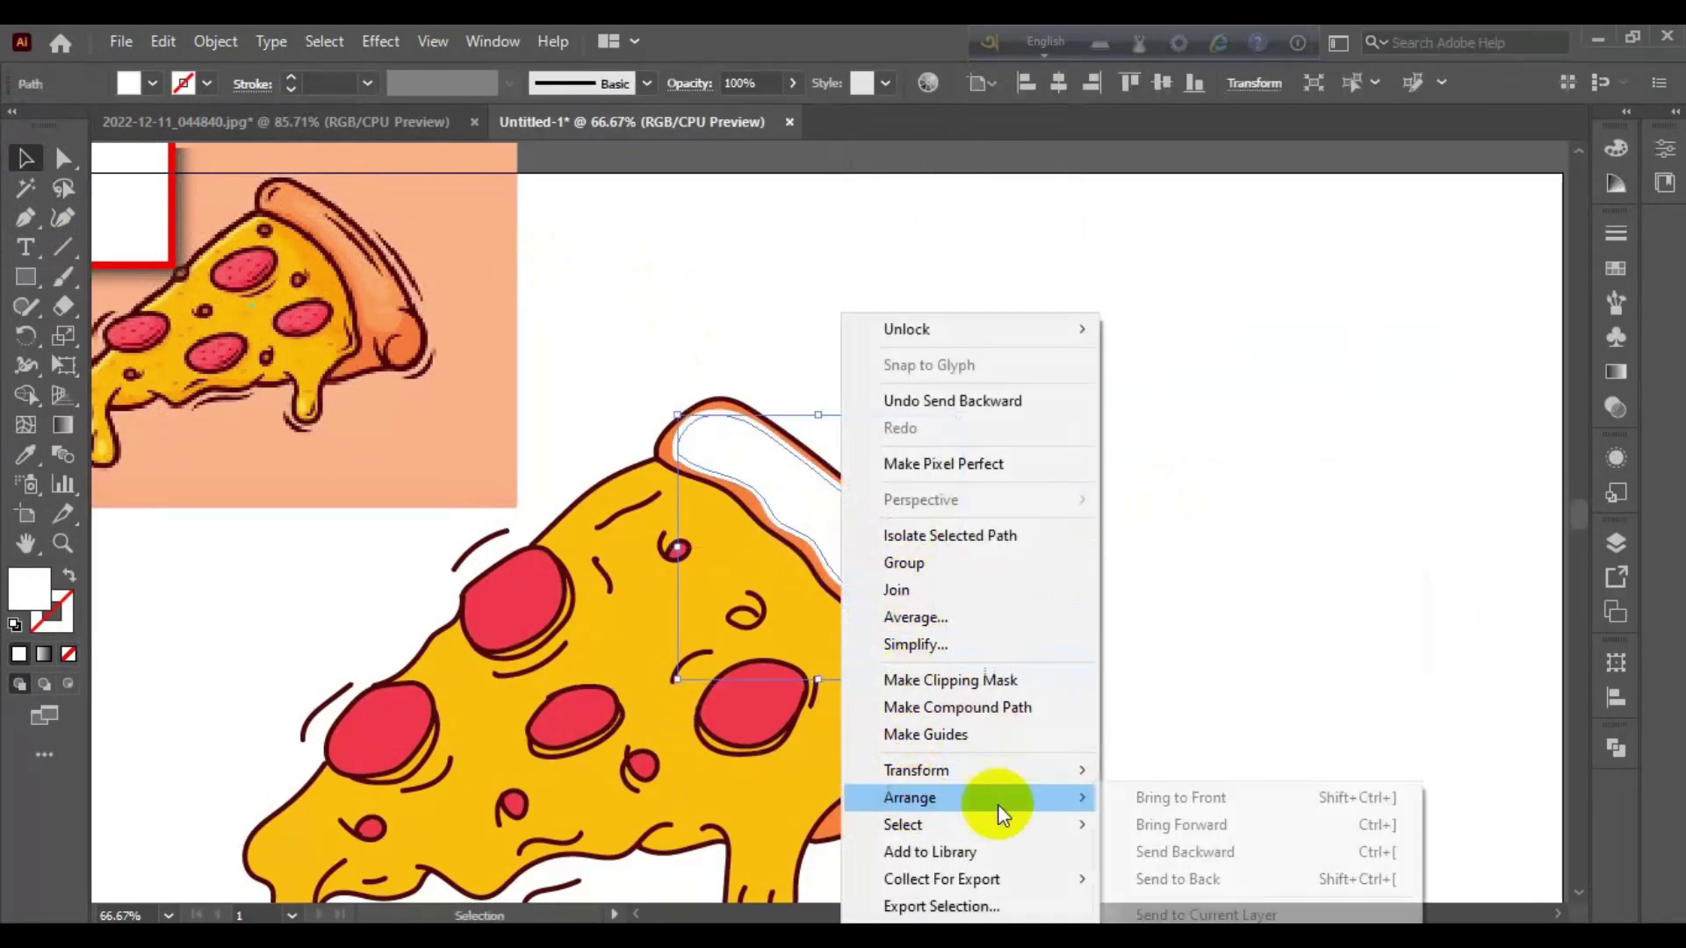
{"action": "left_click", "coordinate": [1177, 849]}
{"action": "left_click", "coordinate": [987, 692], "text": "shift"}
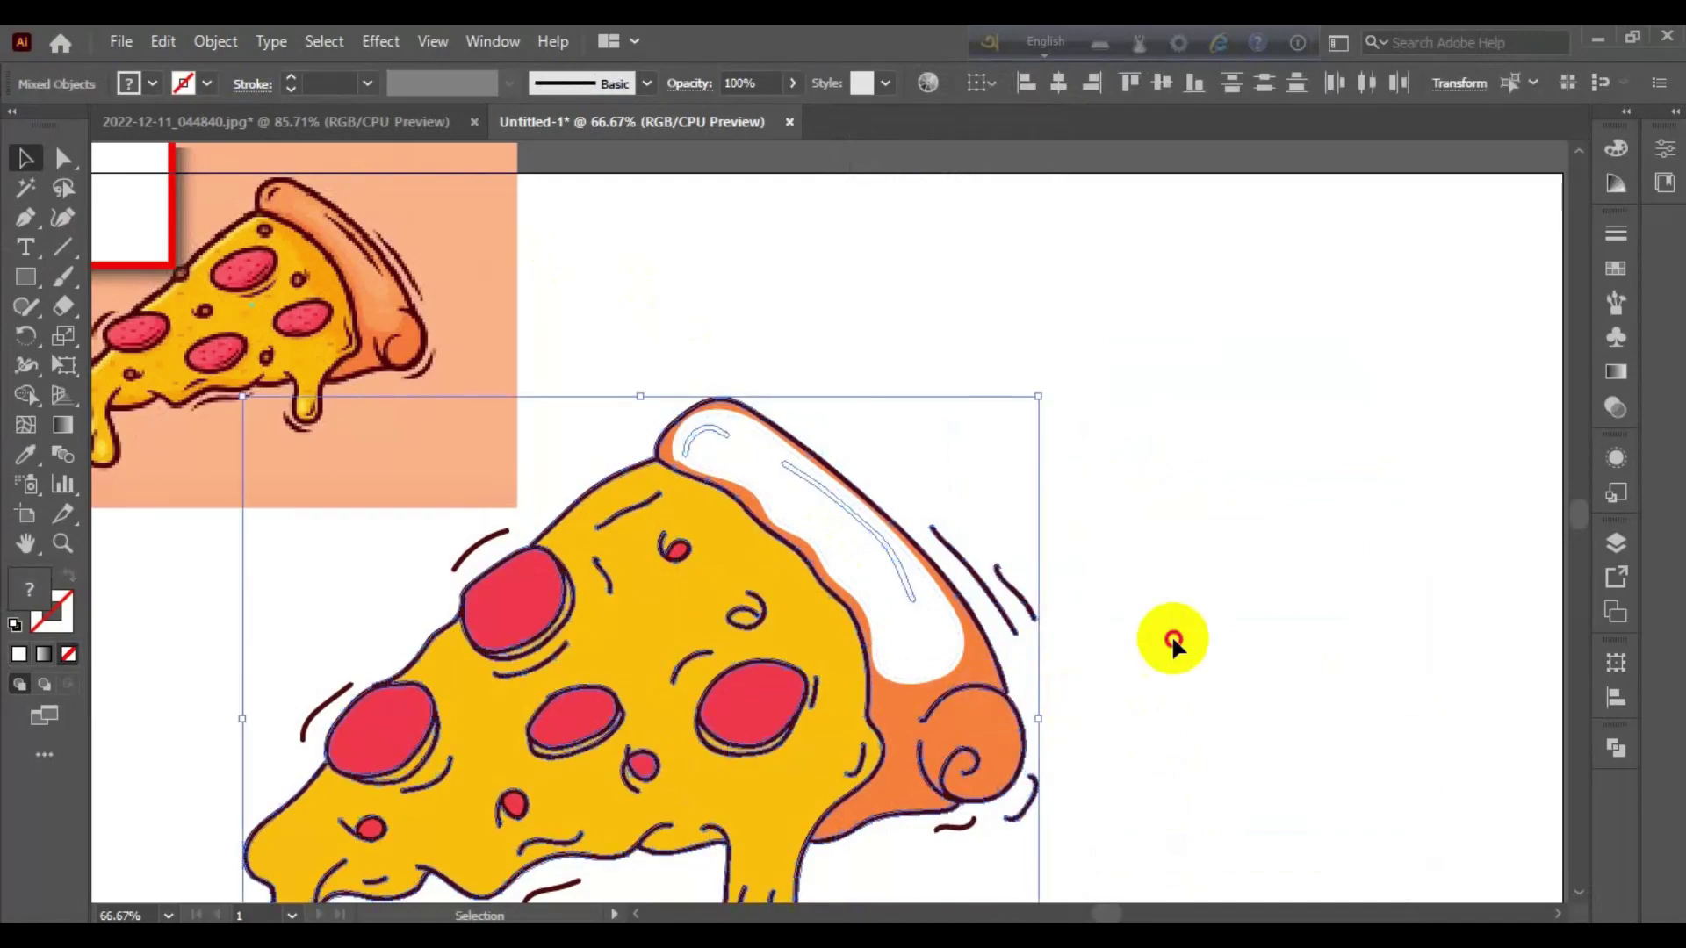
{"action": "right_click", "coordinate": [918, 632]}
{"action": "left_click", "coordinate": [1258, 527]}
{"action": "double_click", "coordinate": [931, 606]}
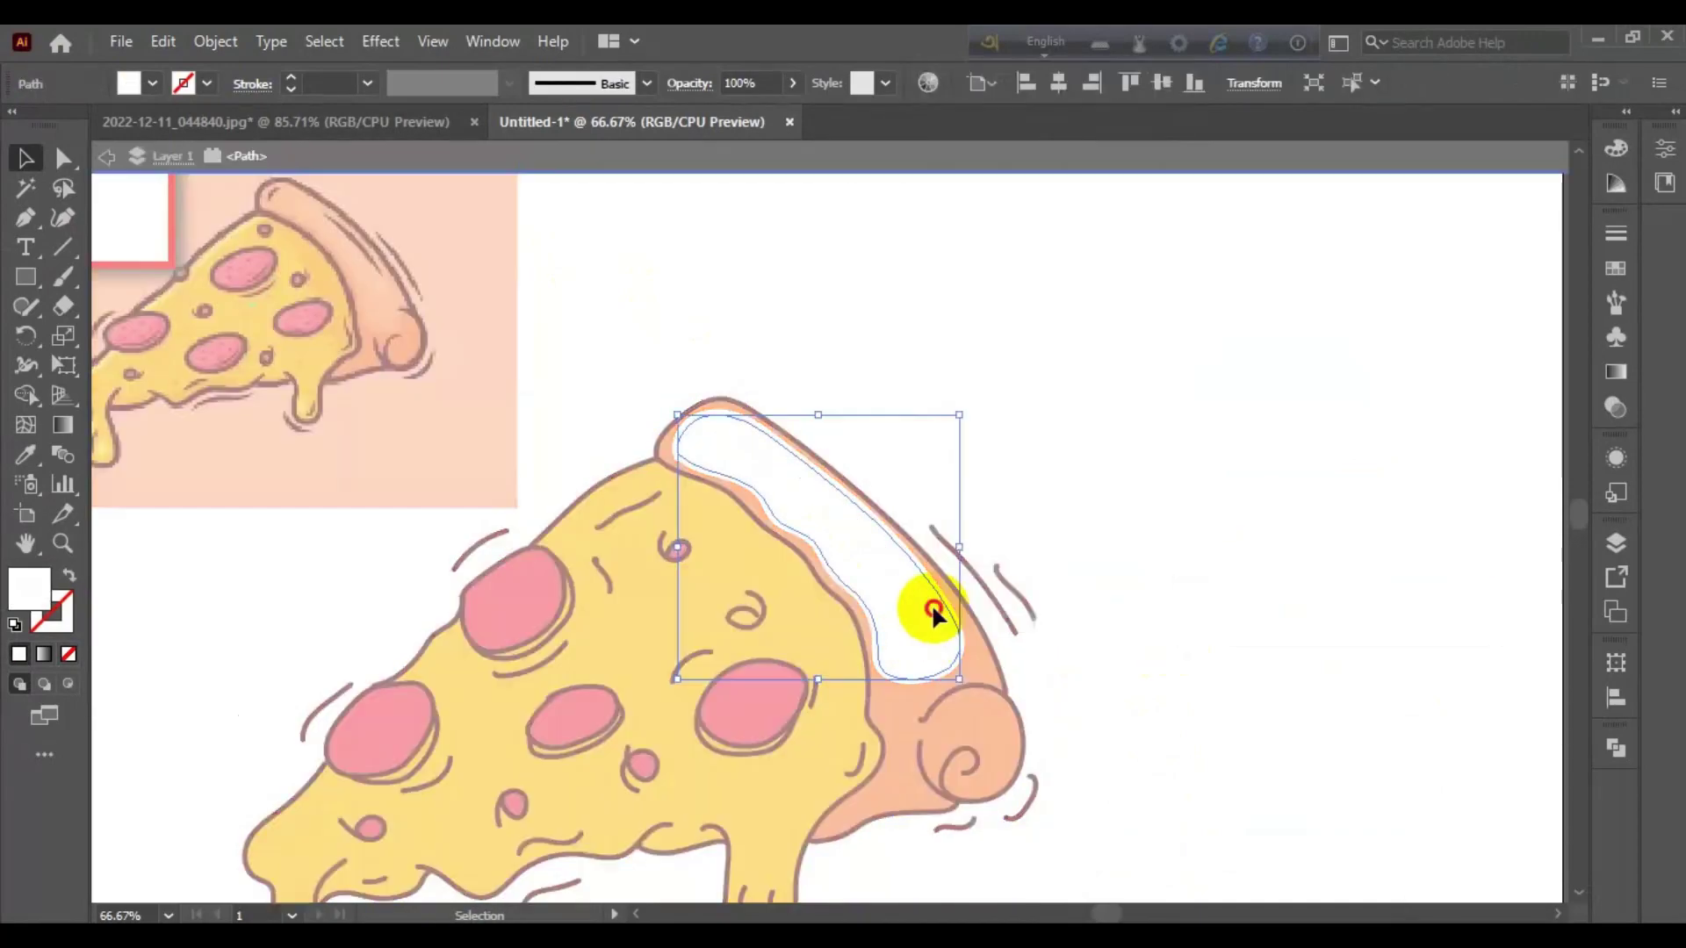
{"action": "left_click", "coordinate": [1161, 564]}
{"action": "double_click", "coordinate": [1104, 487]}
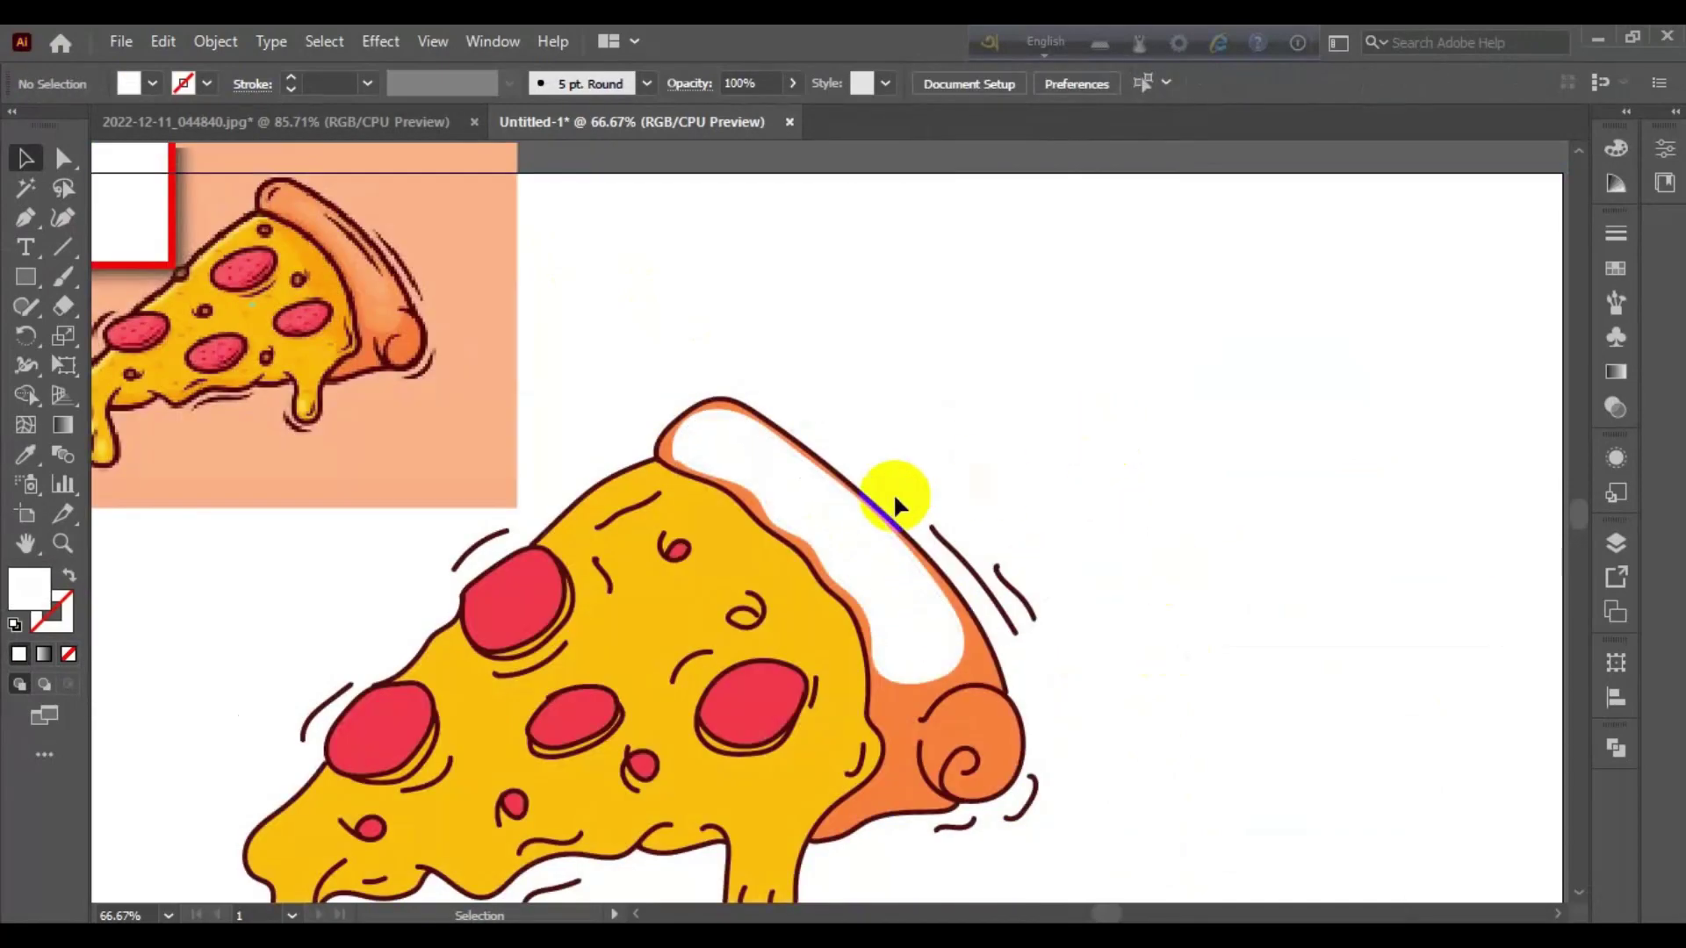
Step: Lower the white crust shape's opacity to 18% and send the highlight one level back
{"action": "left_click", "coordinate": [896, 503]}
{"action": "left_click", "coordinate": [792, 82]}
{"action": "left_click_drag", "start_coordinate": [736, 107], "coordinate": [715, 109]}
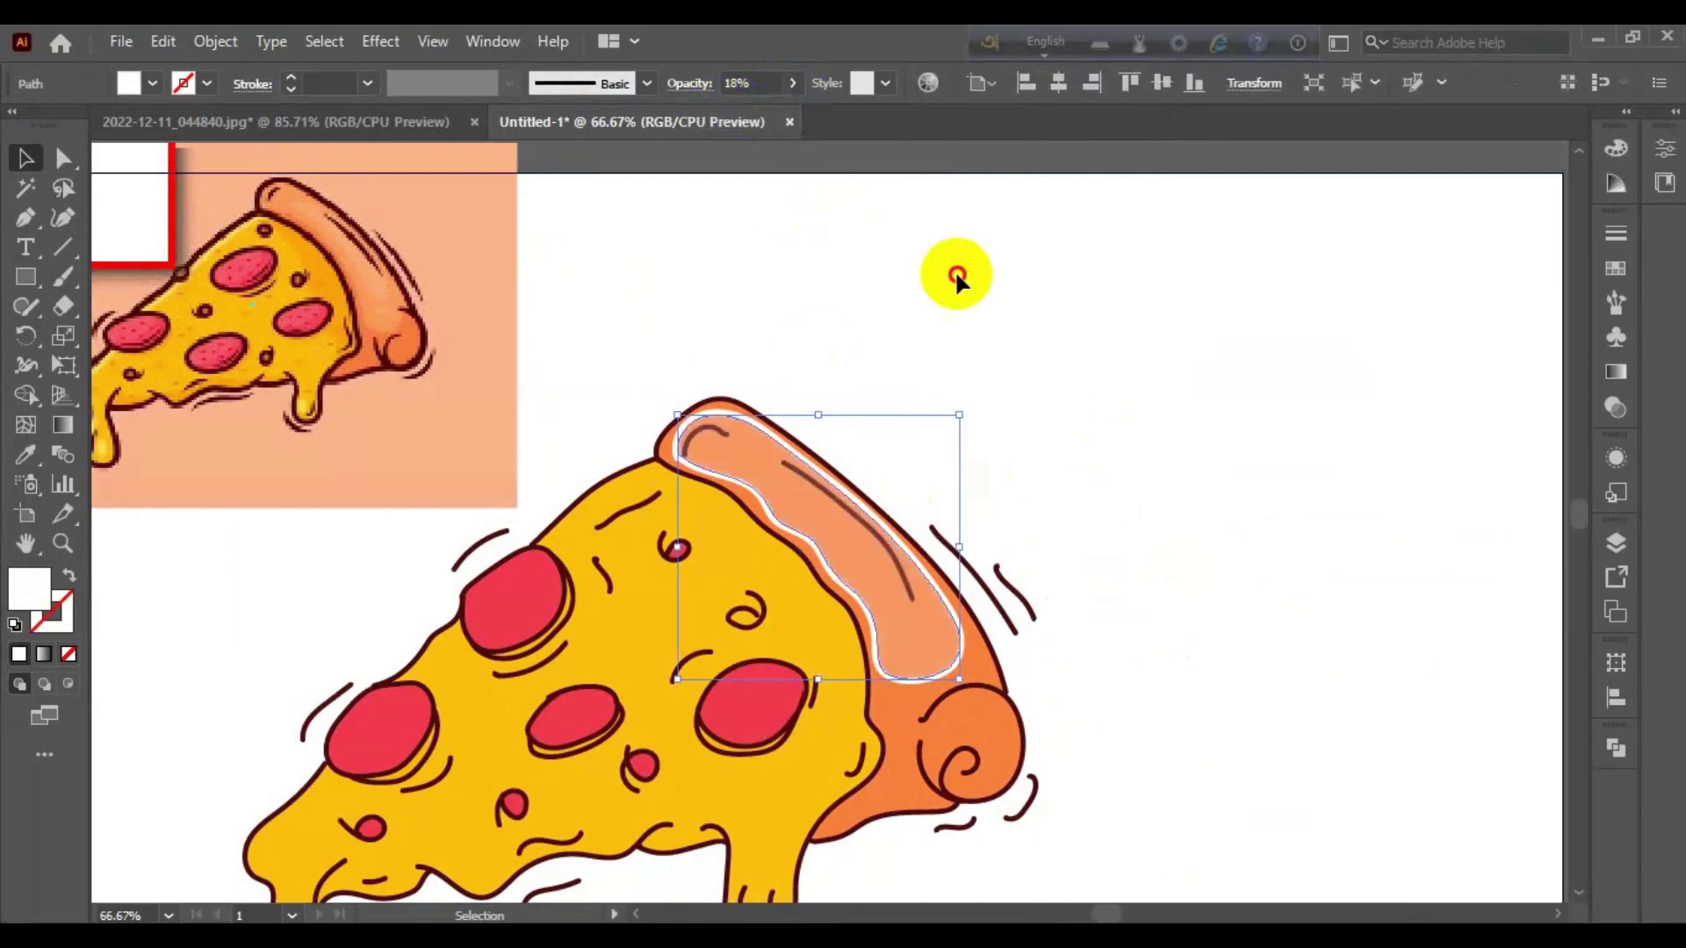
{"action": "left_click", "coordinate": [738, 407]}
{"action": "left_click", "coordinate": [152, 83]}
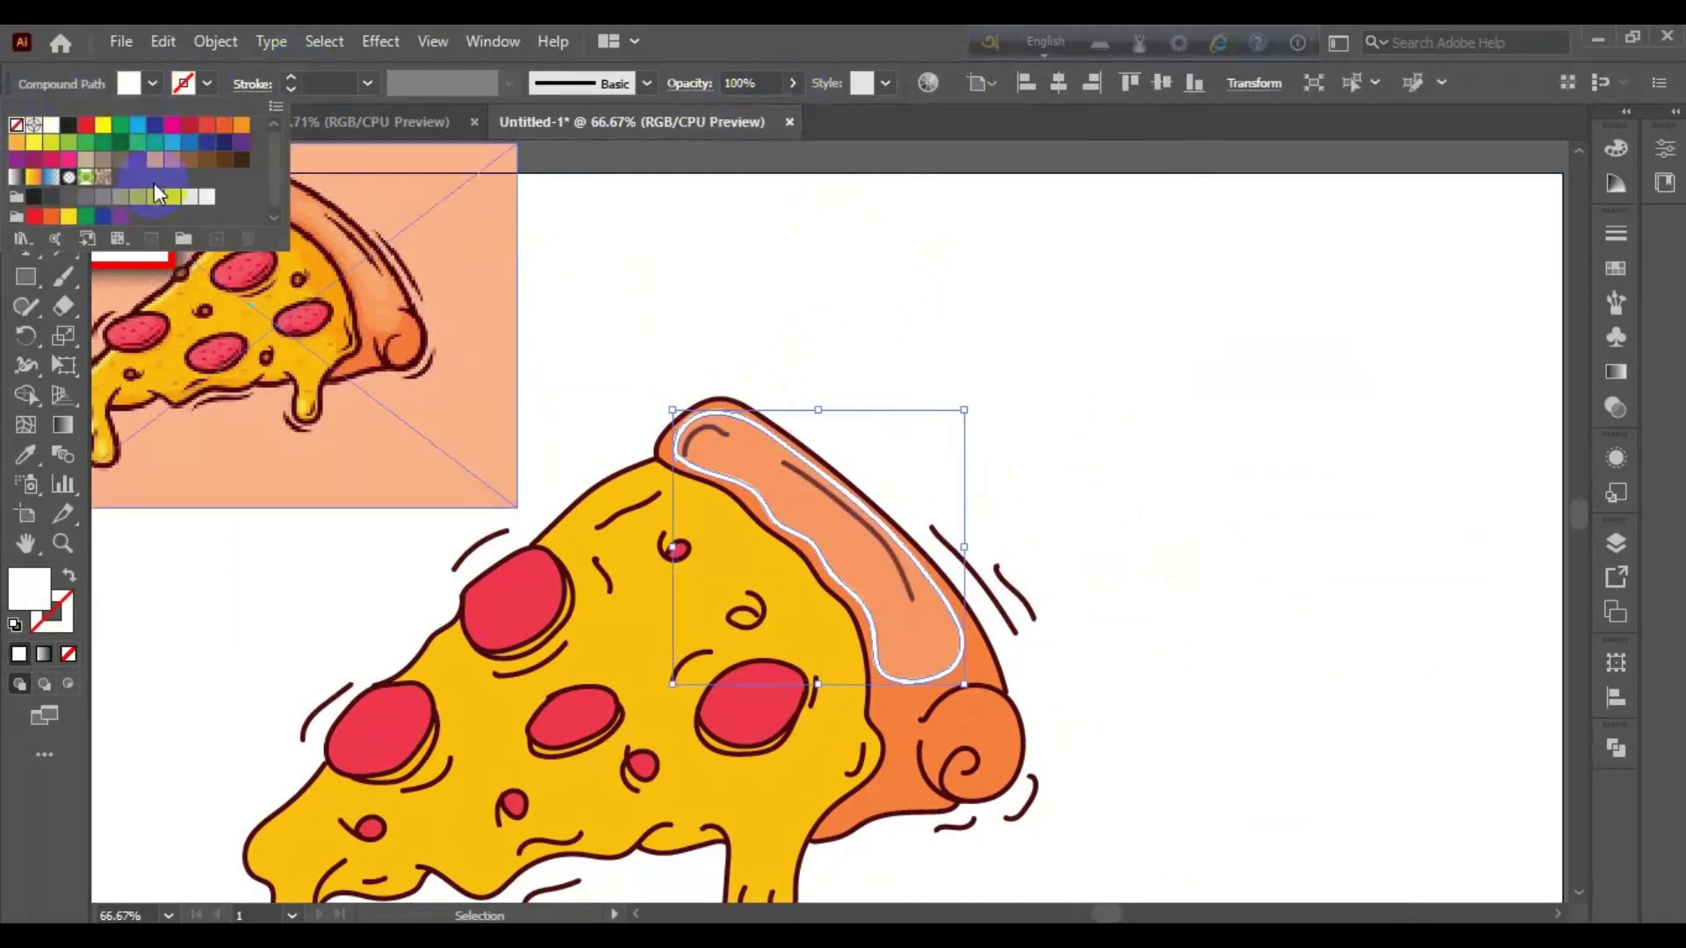
{"action": "left_click", "coordinate": [619, 332]}
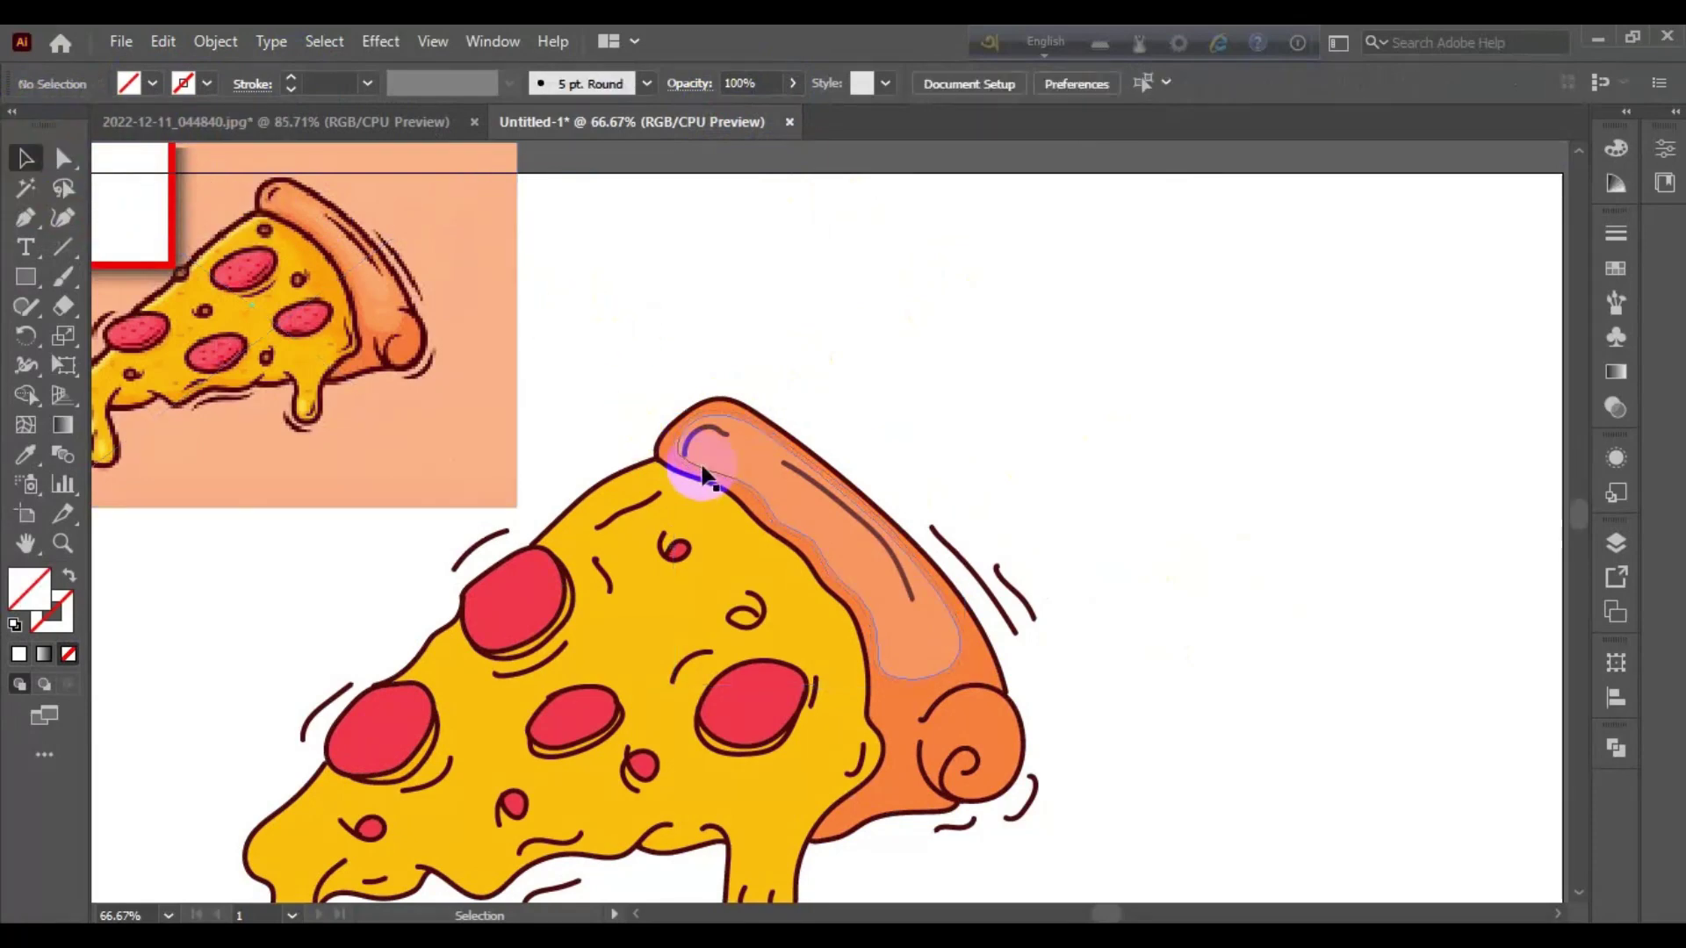
{"action": "right_click", "coordinate": [703, 430]}
{"action": "left_click", "coordinate": [1036, 857]}
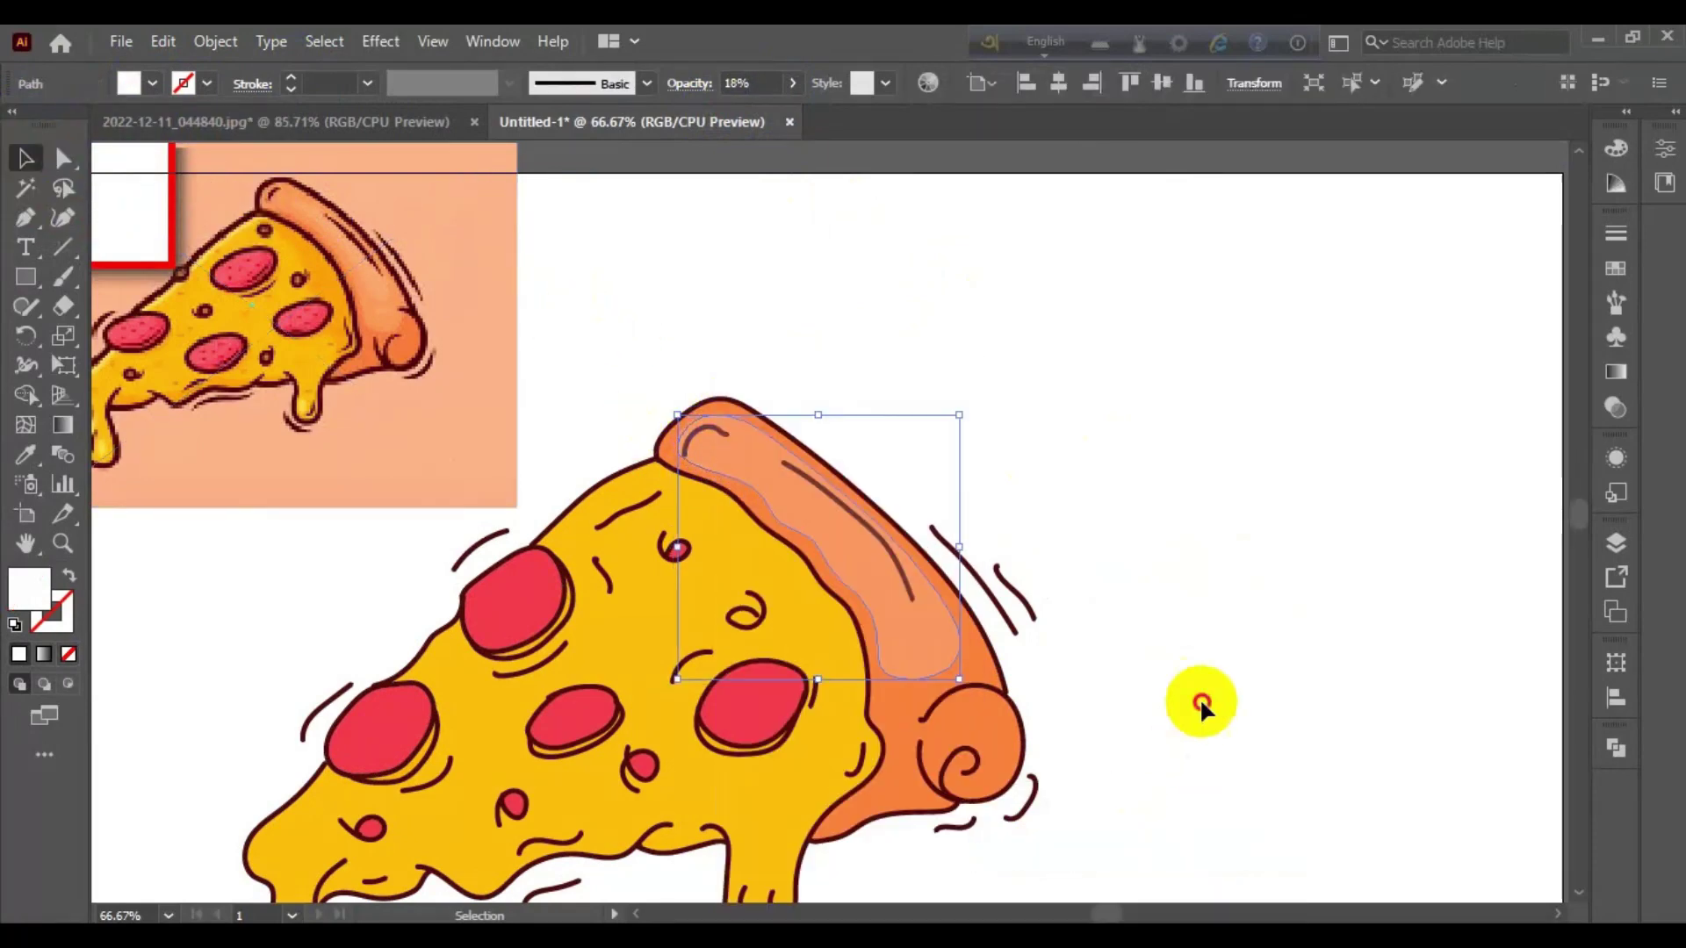
Step: Restore the highlight to 100% opacity, move it aside, and bring the dark crust line to front
{"action": "left_click_drag", "start_coordinate": [714, 113], "coordinate": [795, 113]}
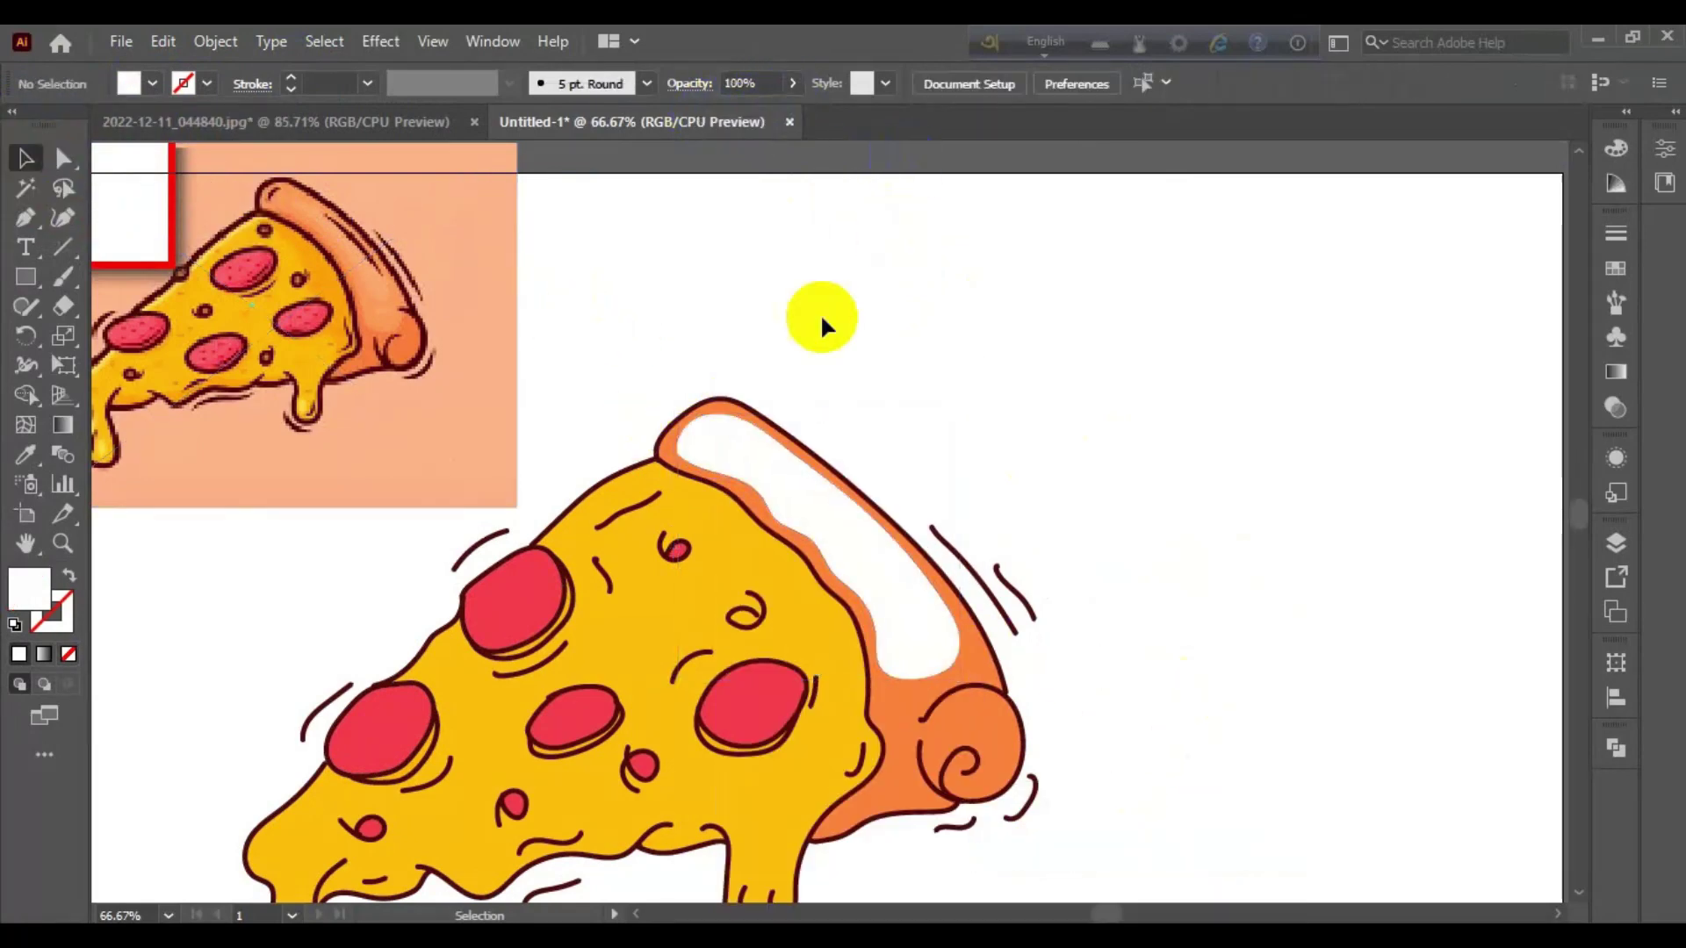
{"action": "left_click_drag", "start_coordinate": [736, 465], "coordinate": [857, 426]}
{"action": "left_click", "coordinate": [869, 481]}
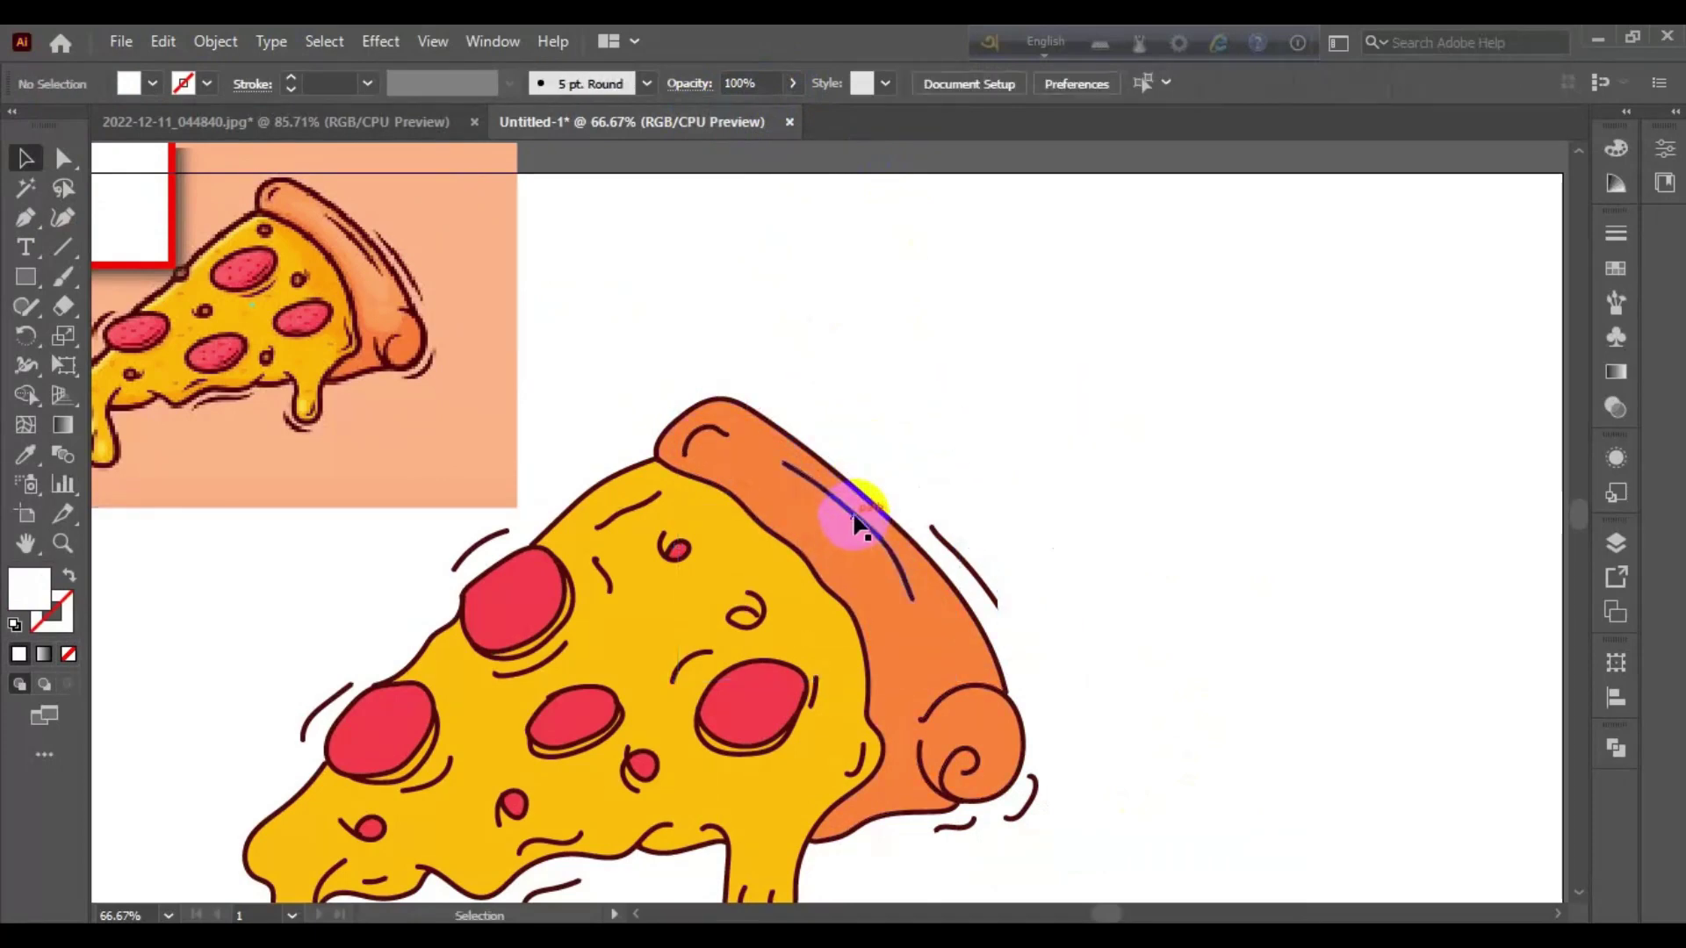
{"action": "left_click", "coordinate": [697, 440]}
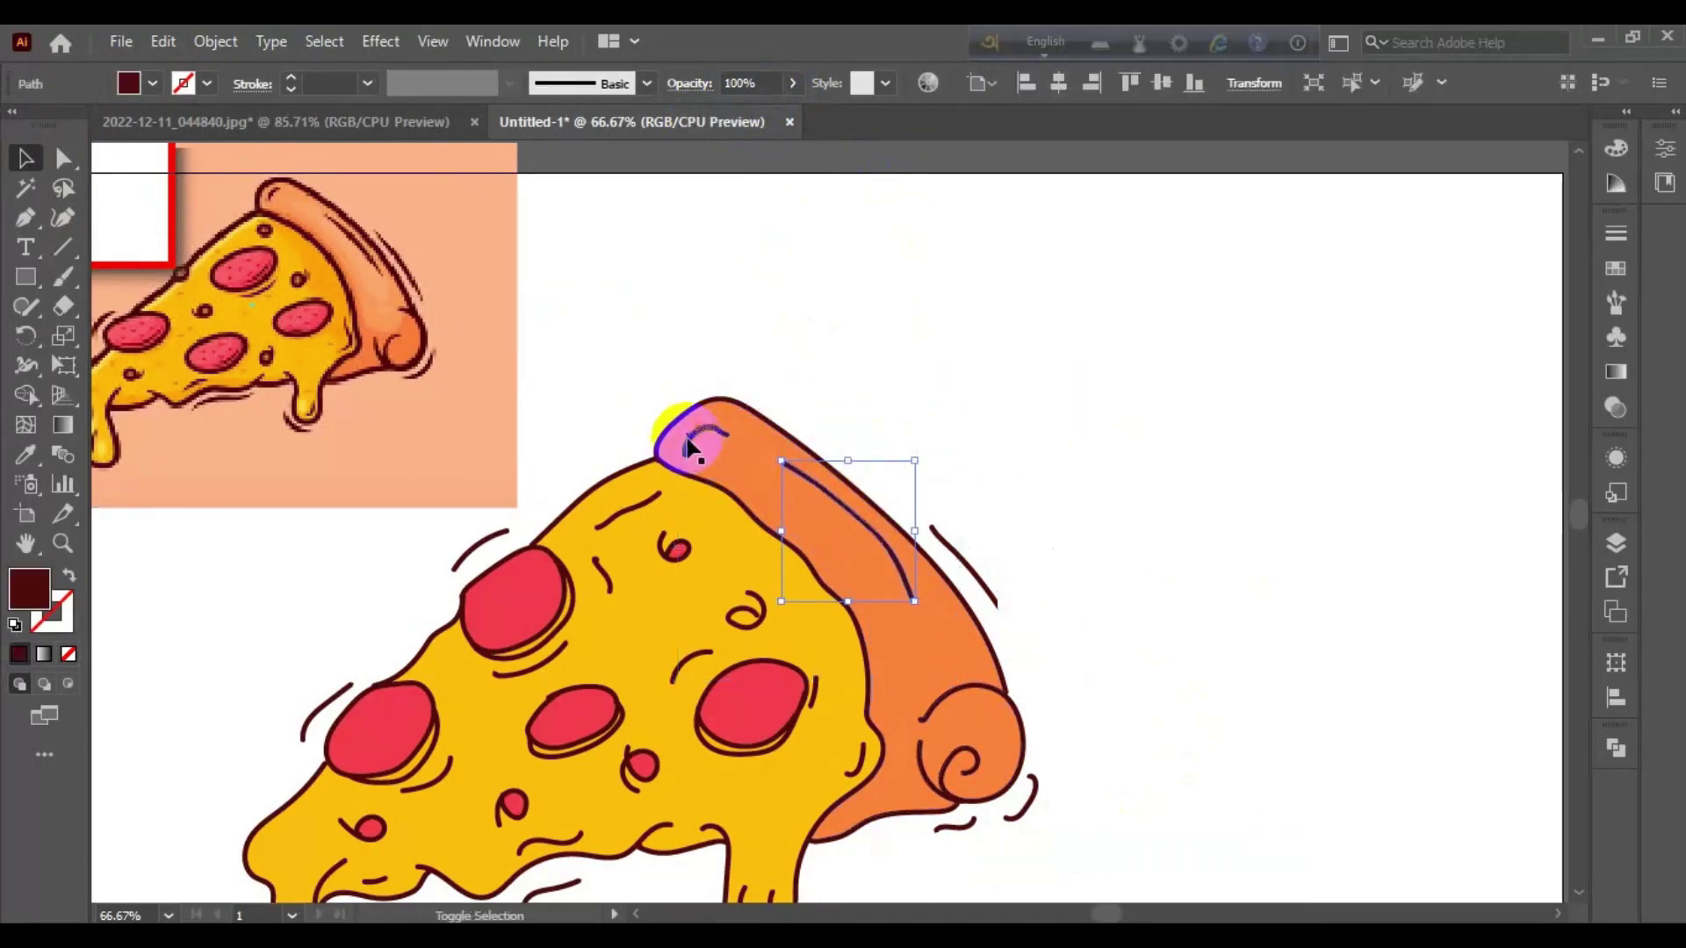
{"action": "right_click", "coordinate": [779, 466]}
{"action": "left_click", "coordinate": [1080, 794]}
{"action": "left_click", "coordinate": [1167, 667]}
Step: Realign the white highlight along the crust edge and fade it to 14% opacity
{"action": "left_click_drag", "start_coordinate": [964, 473], "coordinate": [837, 510]}
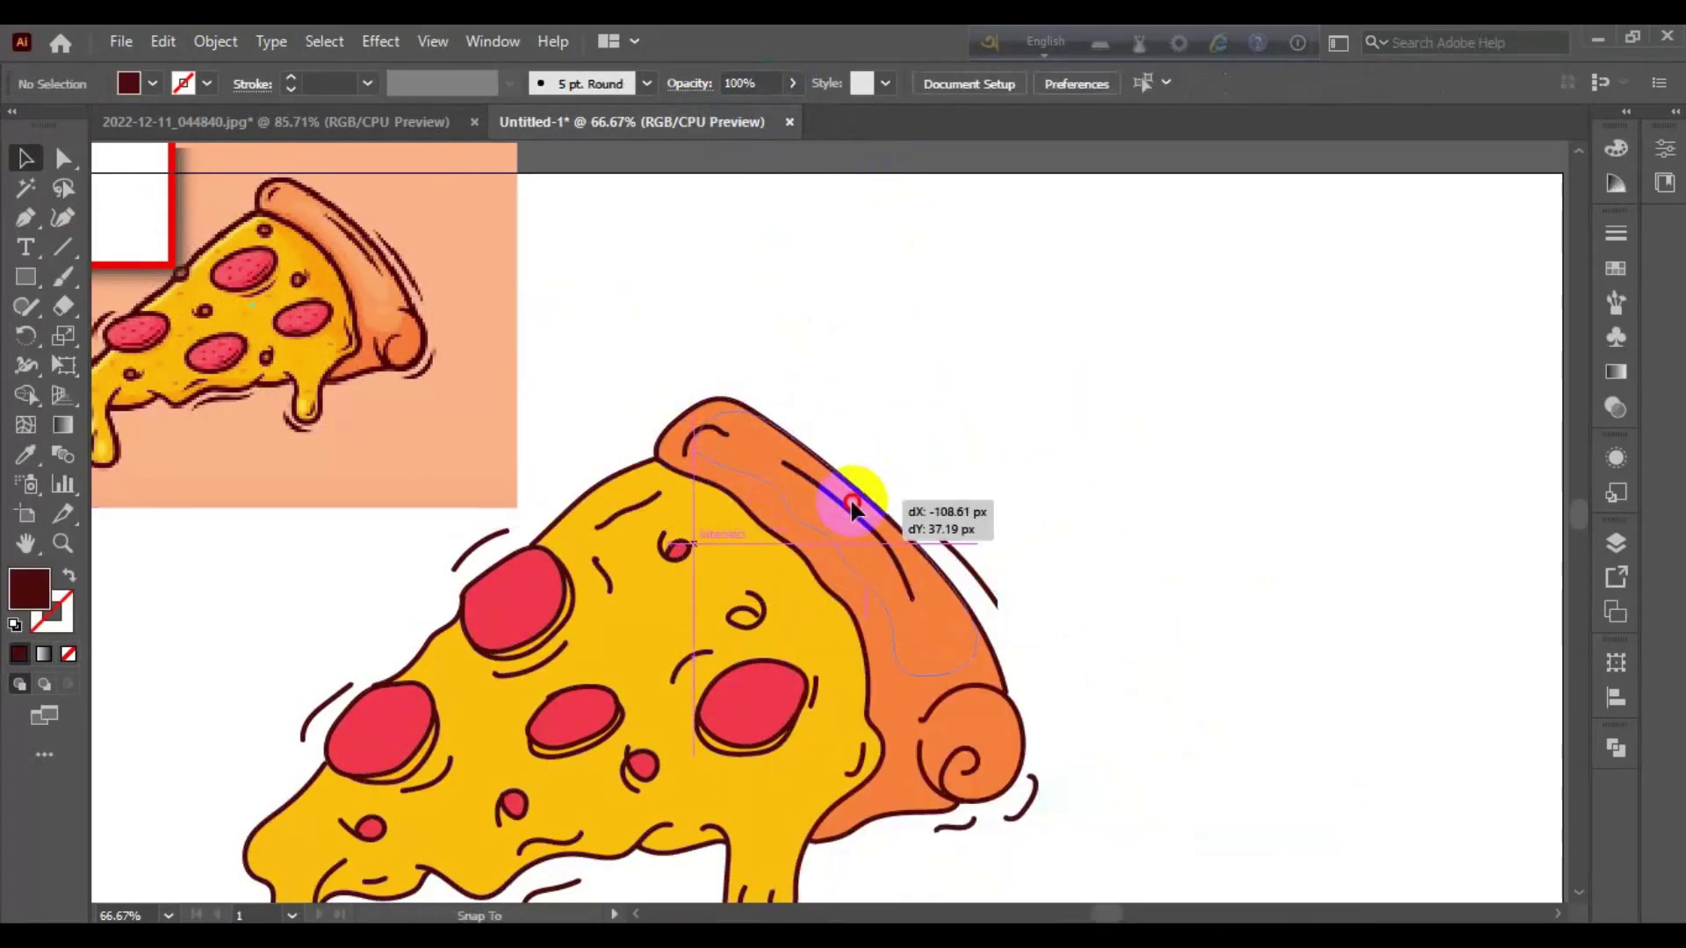
{"action": "left_click_drag", "start_coordinate": [942, 530], "coordinate": [927, 529]}
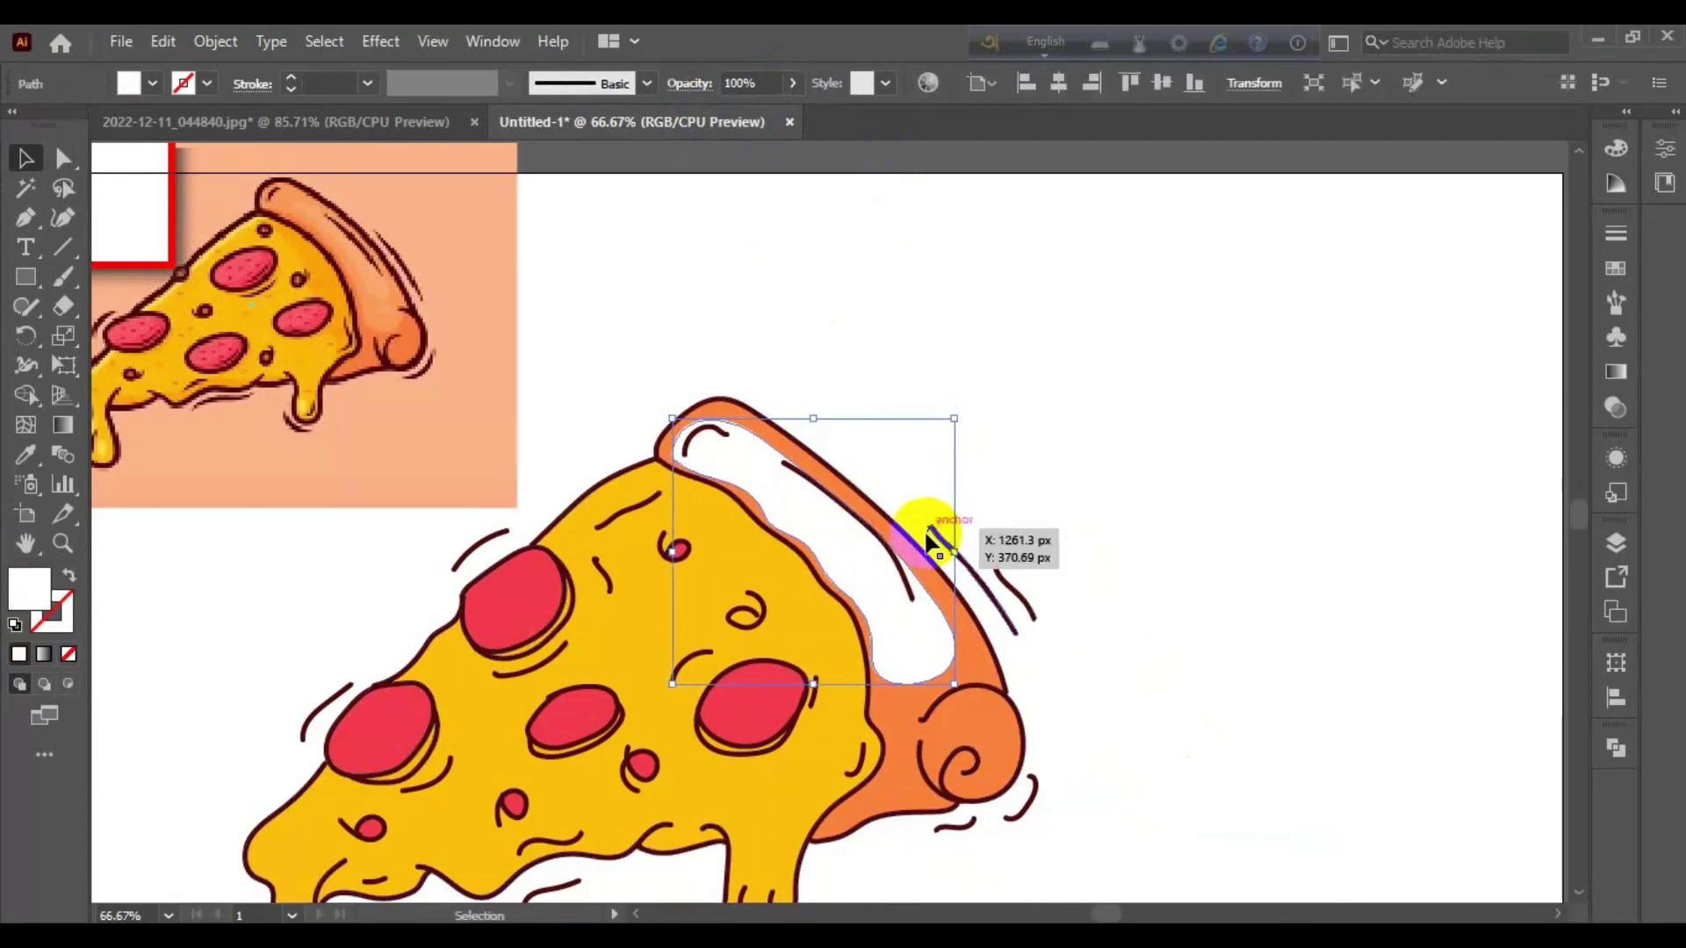
{"action": "left_click_drag", "start_coordinate": [926, 529], "coordinate": [933, 528]}
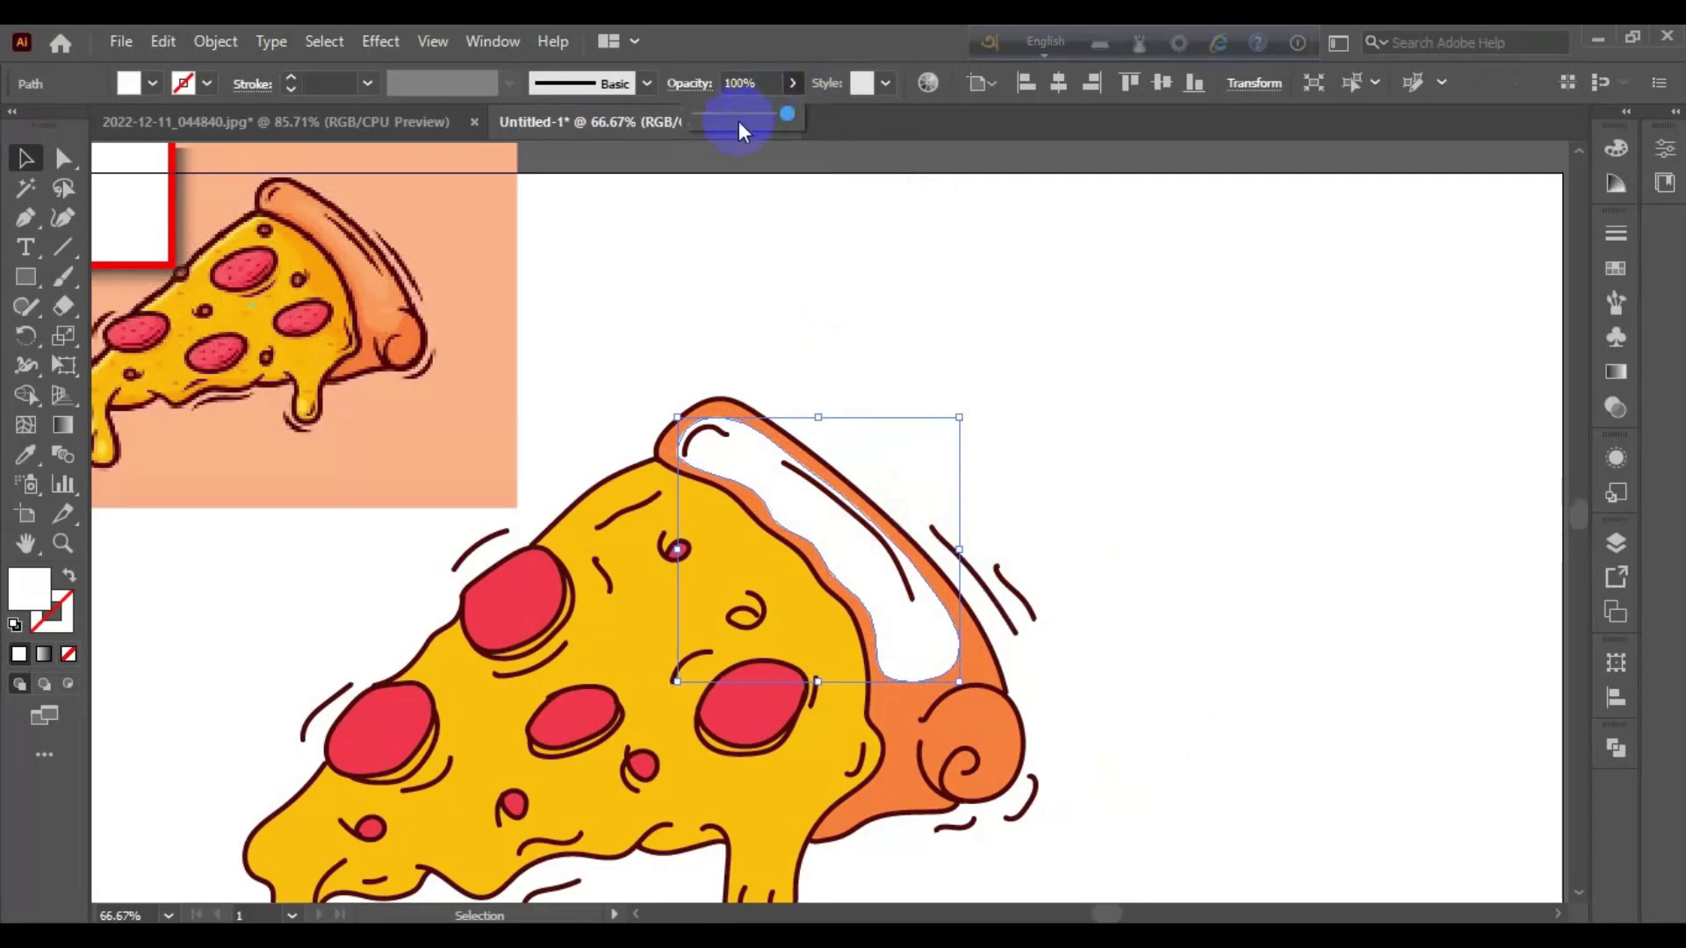
{"action": "left_click_drag", "start_coordinate": [739, 130], "coordinate": [705, 114]}
{"action": "left_click", "coordinate": [645, 233]}
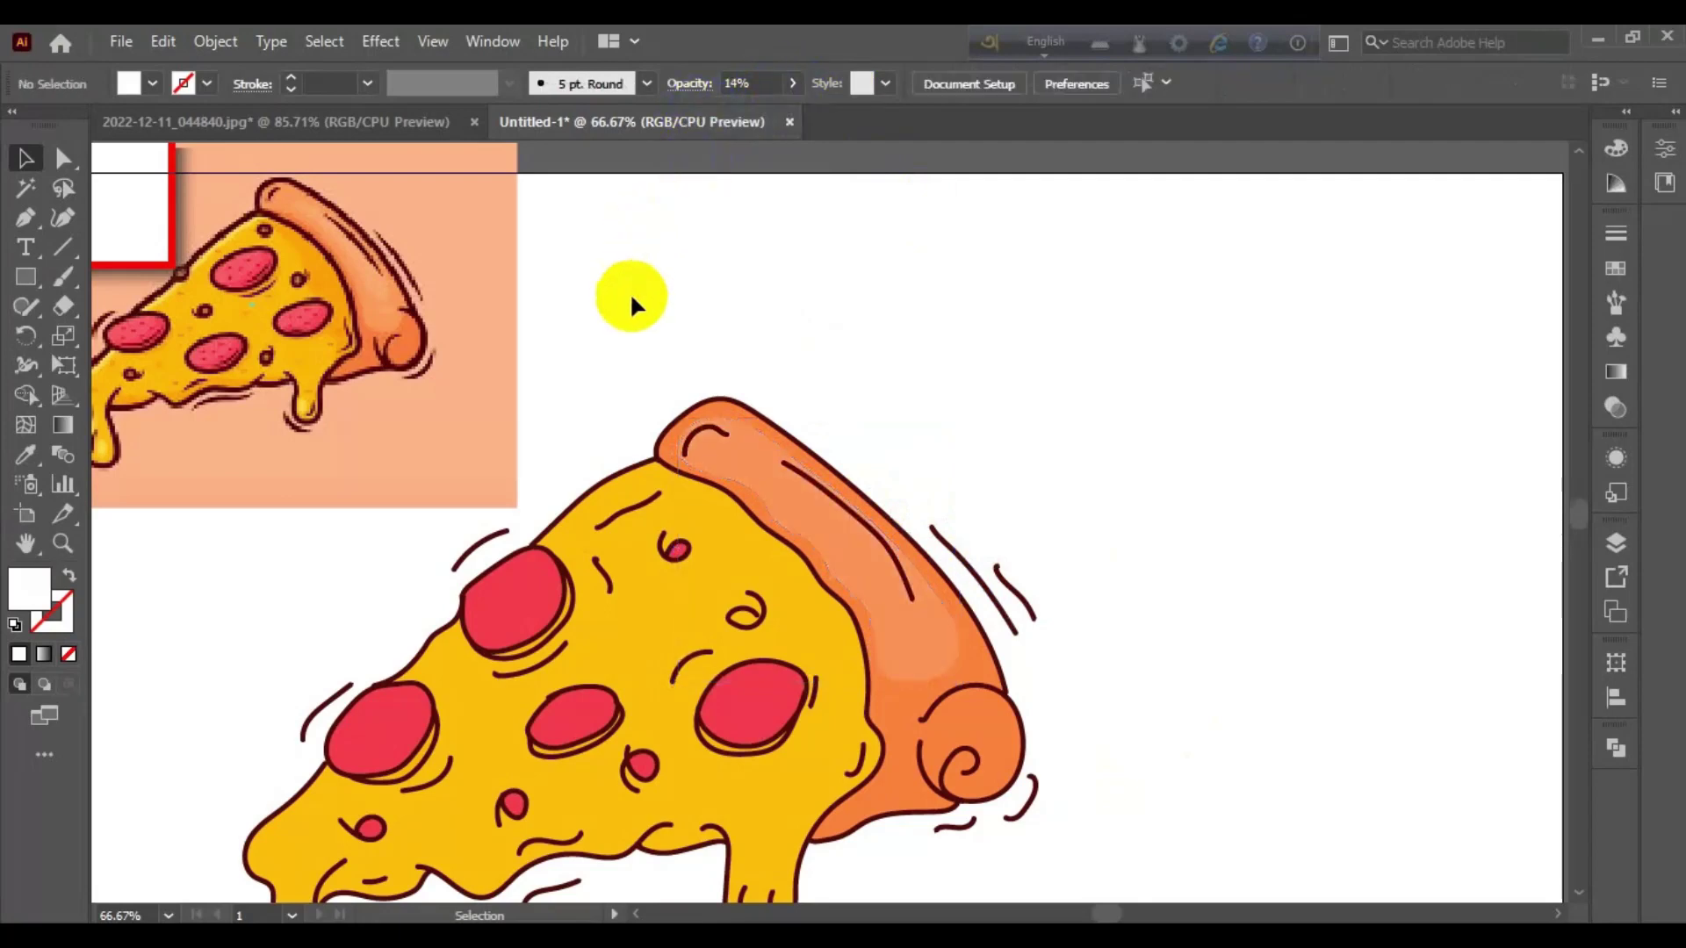
{"action": "scroll", "coordinate": [631, 303], "scroll_direction": "down", "scroll_amount": 1}
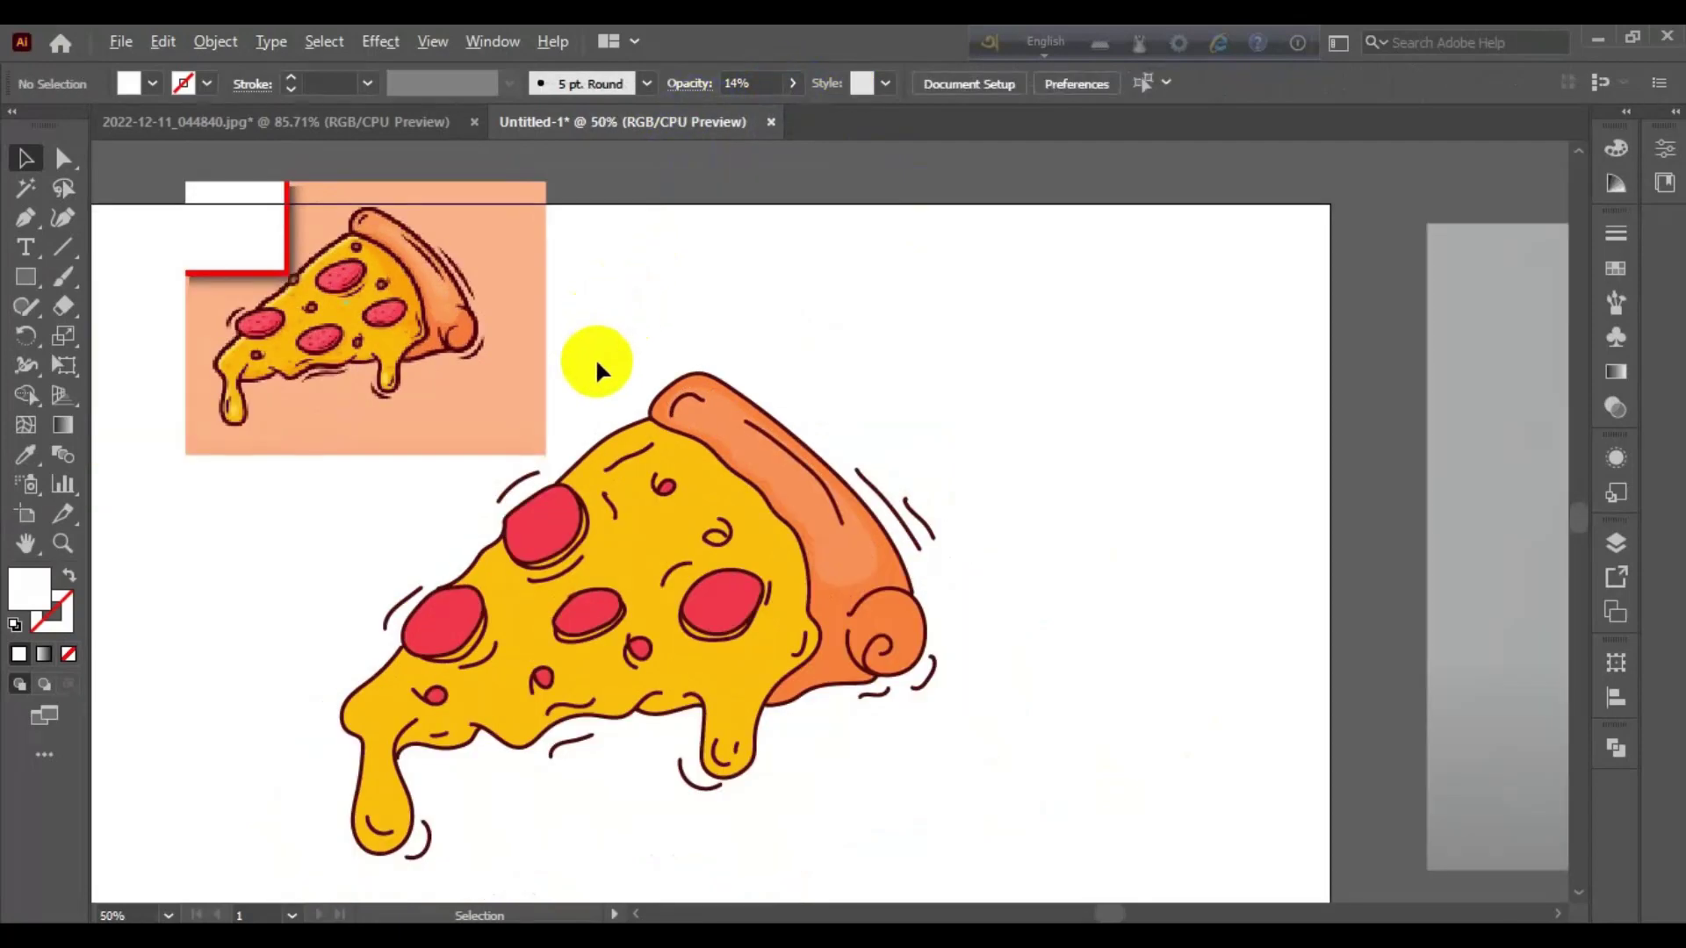
Step: Delete the pizza reference image and draw a small ellipse on the top pepperoni
{"action": "left_click", "coordinate": [501, 334]}
{"action": "key", "text": "Delete"}
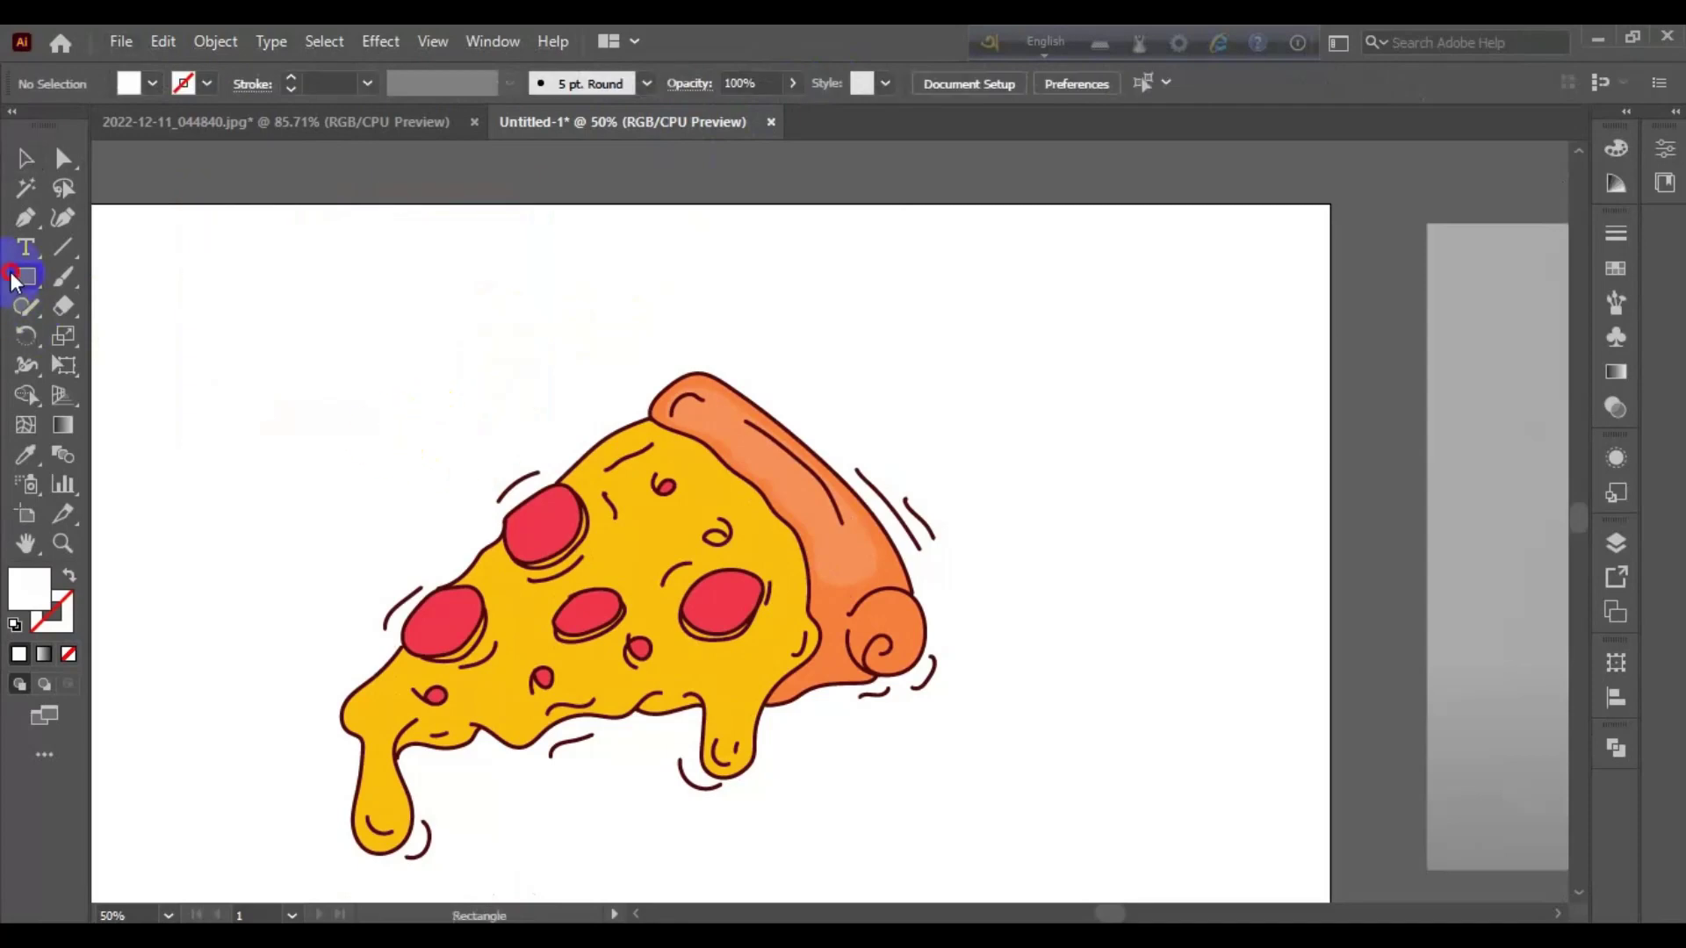
{"action": "left_click_drag", "start_coordinate": [31, 283], "coordinate": [518, 524]}
{"action": "key", "text": "v"}
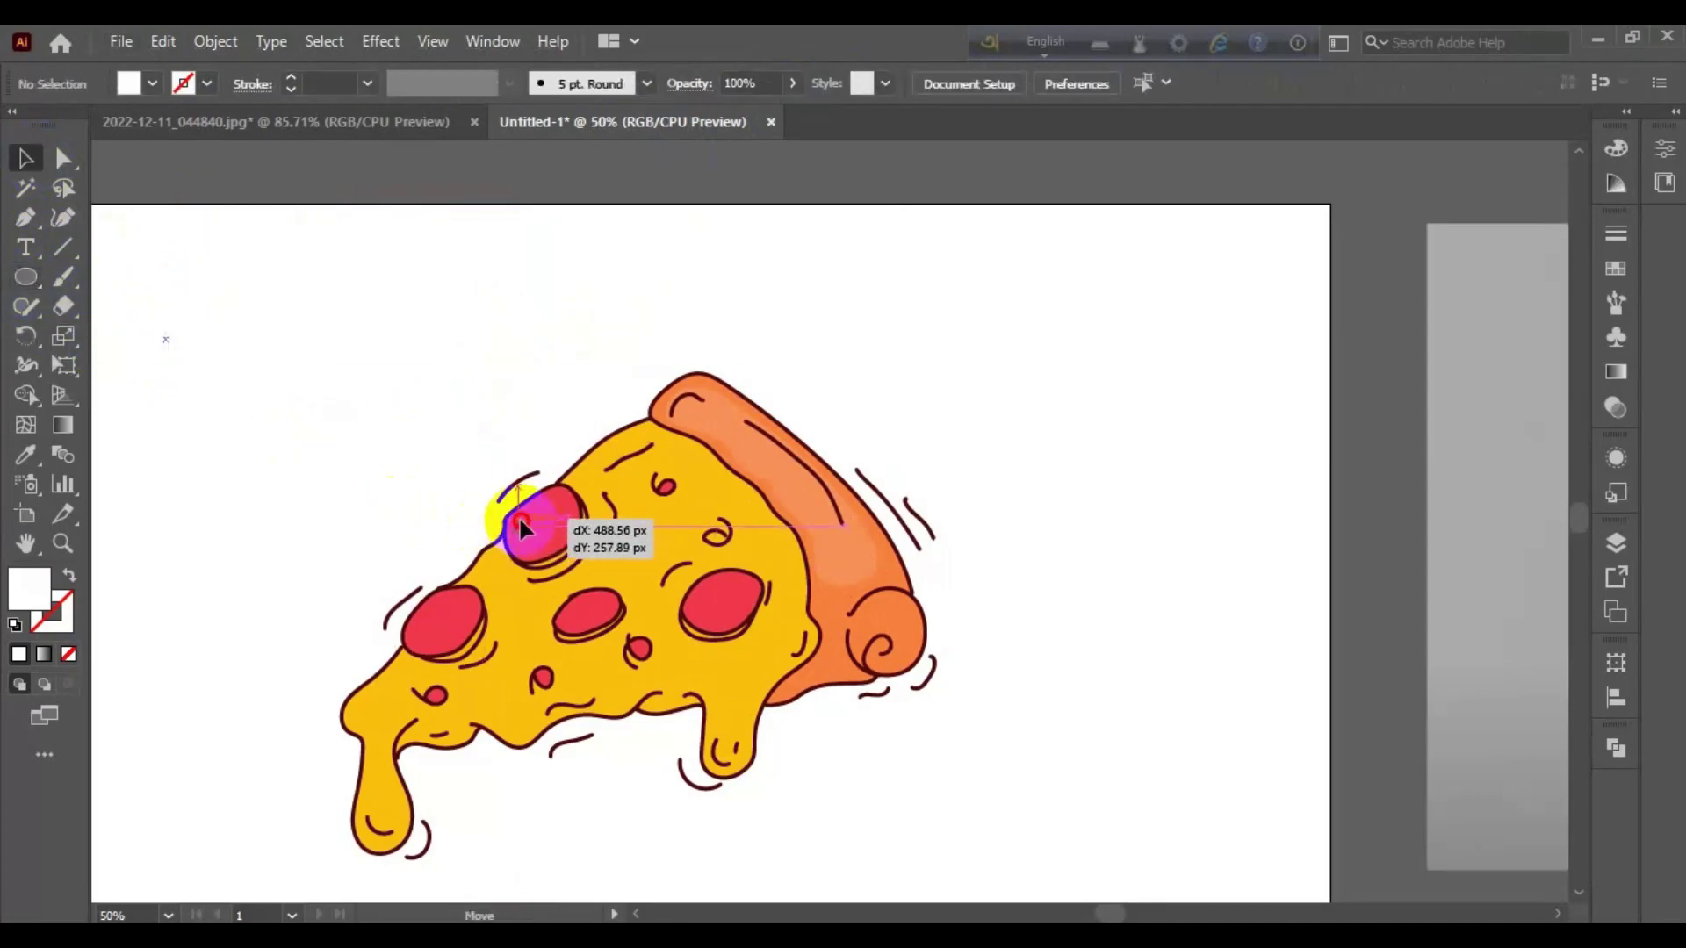
{"action": "left_click", "coordinate": [442, 536]}
{"action": "scroll", "coordinate": [425, 497], "scroll_direction": "up", "scroll_amount": 3}
{"action": "left_click", "coordinate": [697, 572]}
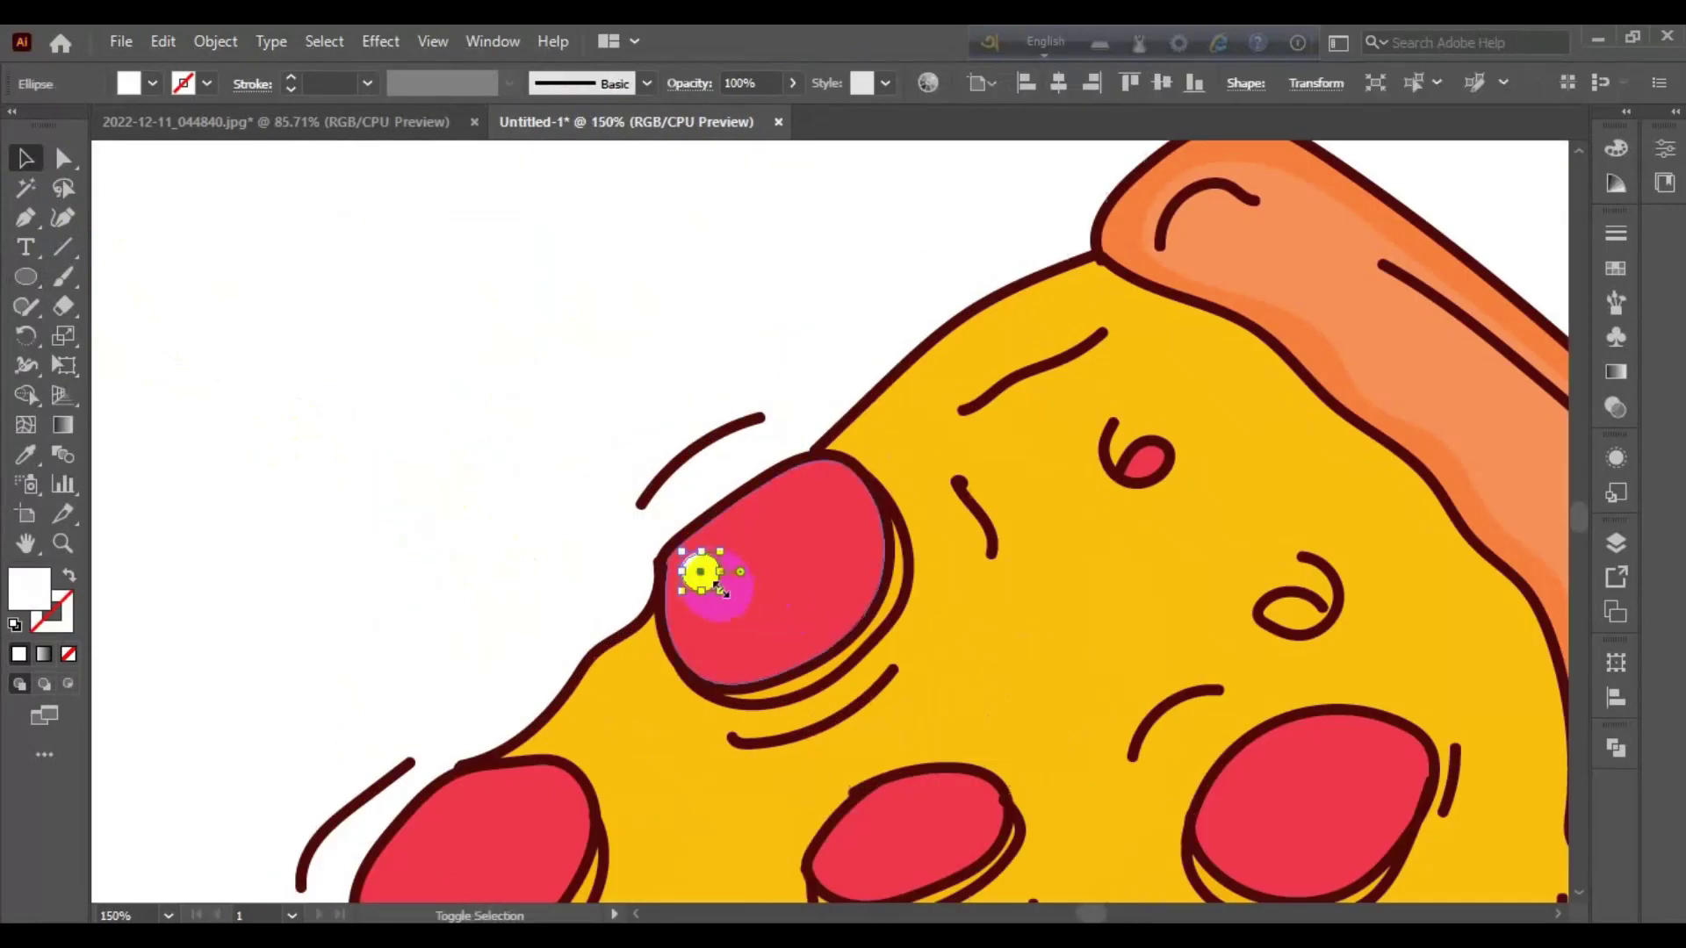
{"action": "mouse_move", "coordinate": [698, 571]}
{"action": "left_mouse_down"}
{"action": "mouse_move", "coordinate": [716, 592]}
{"action": "mouse_move", "coordinate": [699, 572]}
{"action": "left_mouse_up"}
{"action": "left_click", "coordinate": [545, 534]}
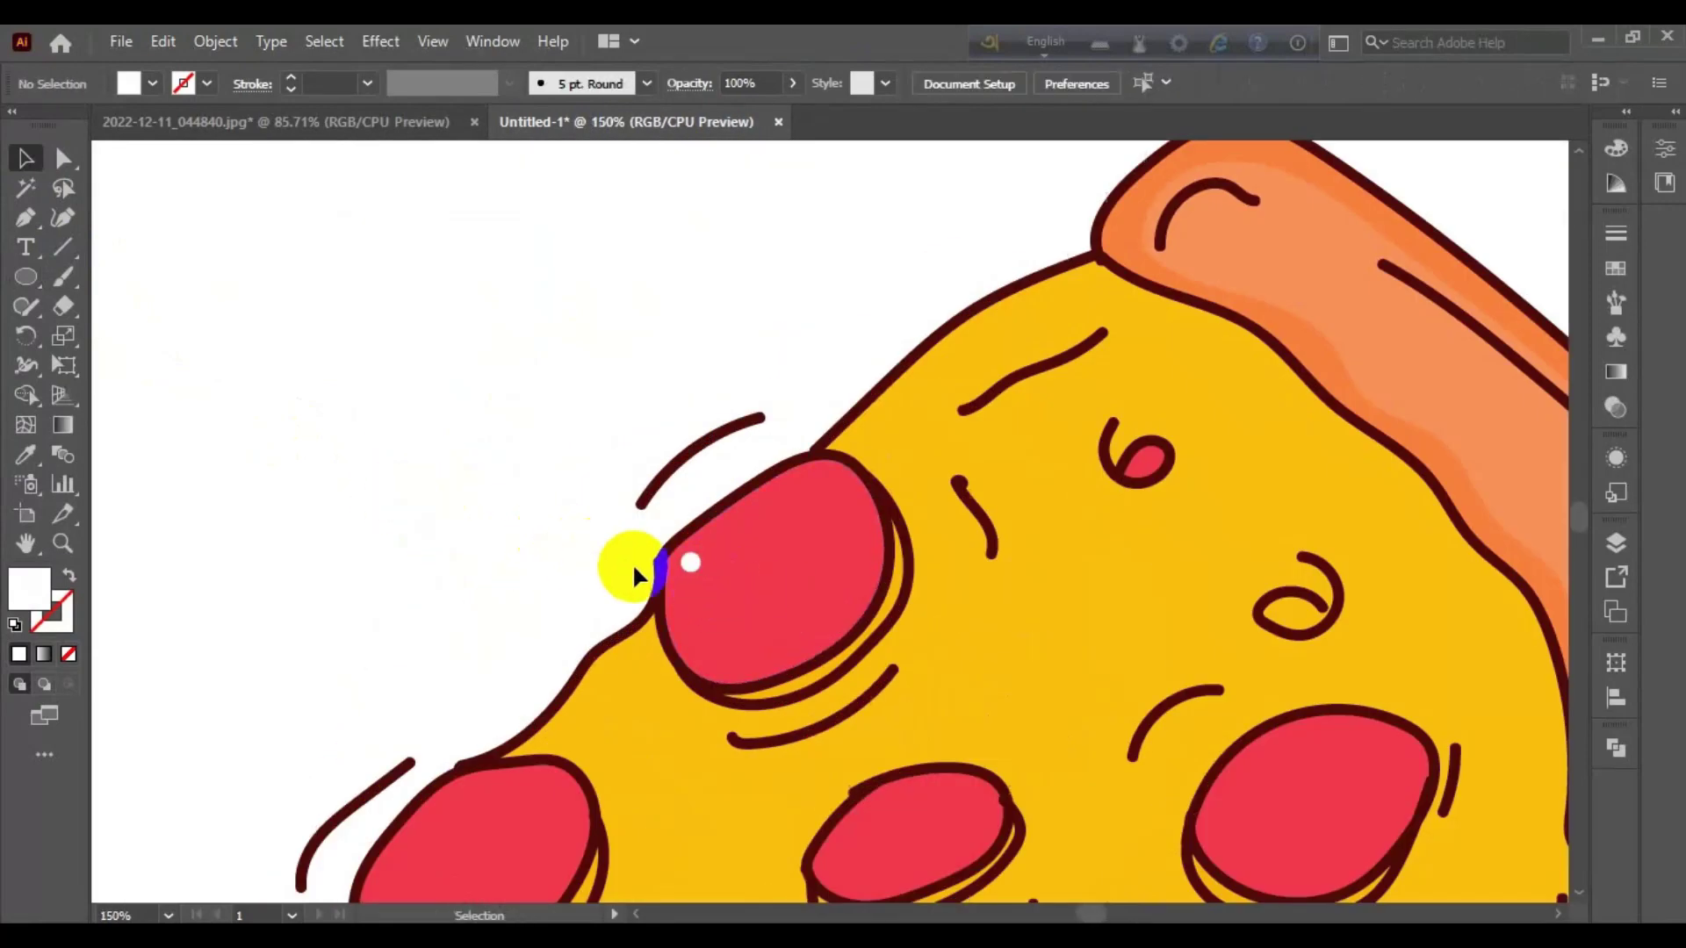
Step: Fill the small spot with the sampled dark maroon and position it on the top pepperoni
{"action": "left_click", "coordinate": [691, 562]}
{"action": "key", "text": "i"}
{"action": "left_click", "coordinate": [704, 685]}
{"action": "left_click", "coordinate": [25, 158]}
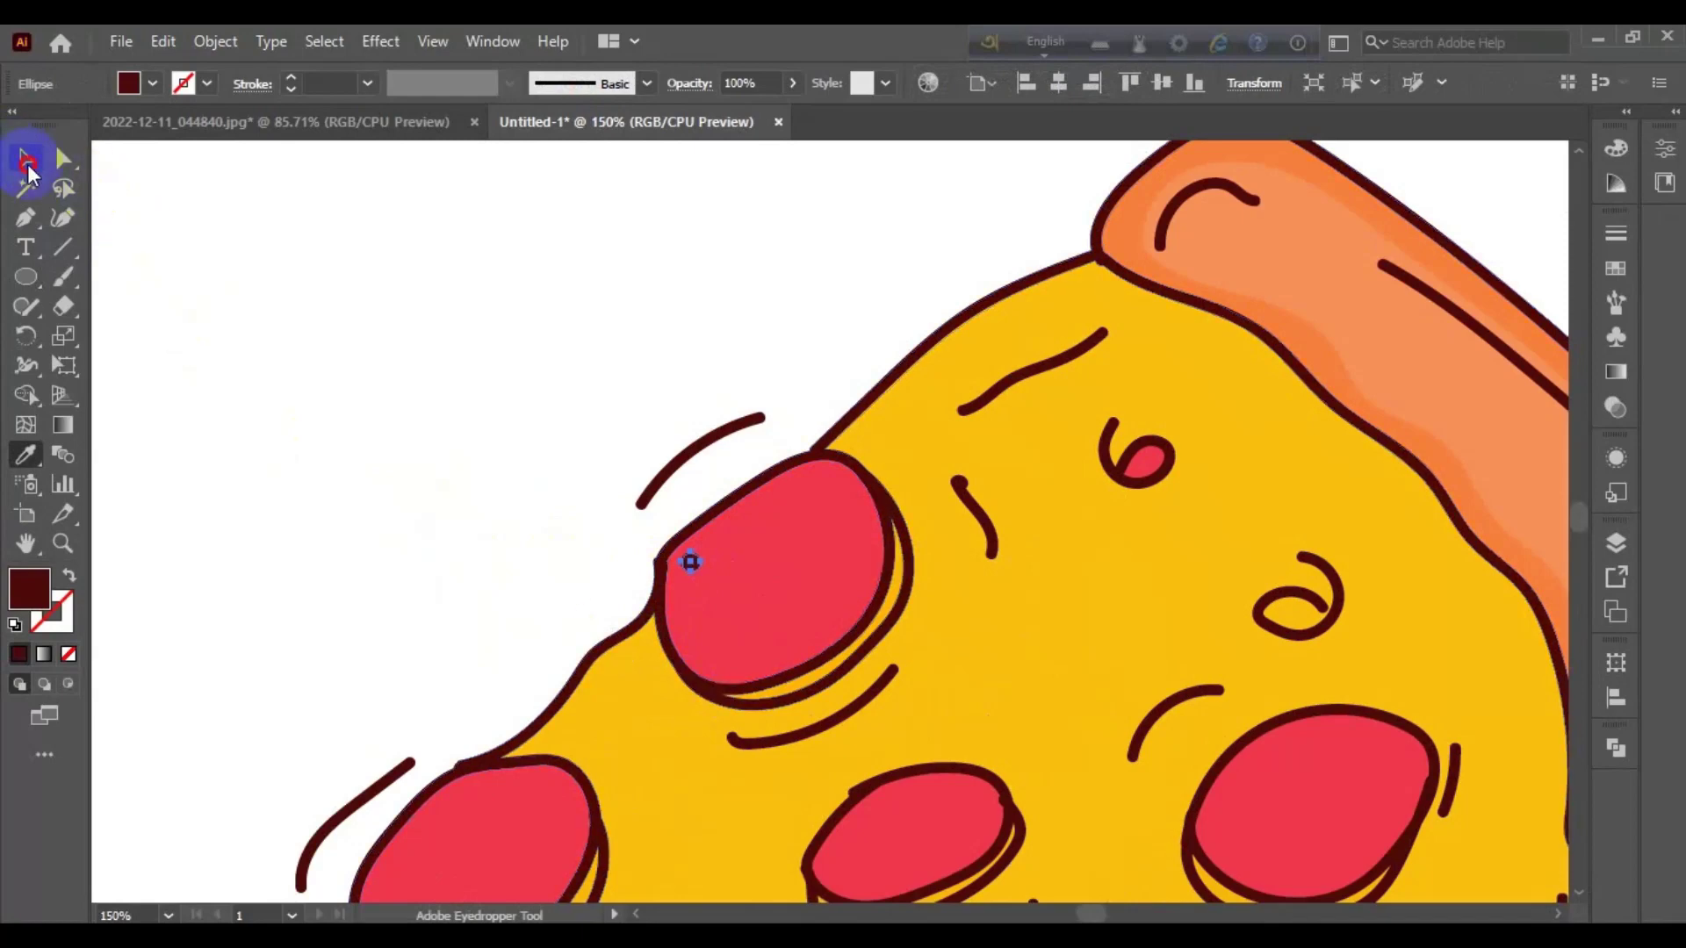
{"action": "left_click", "coordinate": [485, 584]}
{"action": "left_click_drag", "start_coordinate": [485, 584], "coordinate": [448, 355]}
{"action": "mouse_move", "coordinate": [654, 333]}
{"action": "left_mouse_down"}
{"action": "mouse_move", "coordinate": [741, 345]}
{"action": "mouse_move", "coordinate": [720, 387]}
{"action": "mouse_move", "coordinate": [801, 349]}
{"action": "mouse_move", "coordinate": [791, 282]}
{"action": "mouse_move", "coordinate": [755, 422]}
{"action": "left_mouse_up"}
Step: Copy maroon dots across the top pepperoni and the lower-left pepperoni
{"action": "left_click_drag", "start_coordinate": [728, 334], "coordinate": [739, 300]}
{"action": "mouse_move", "coordinate": [722, 387]}
{"action": "left_mouse_down"}
{"action": "mouse_move", "coordinate": [799, 357]}
{"action": "mouse_move", "coordinate": [762, 420]}
{"action": "left_mouse_up"}
{"action": "mouse_move", "coordinate": [672, 341]}
{"action": "left_mouse_down"}
{"action": "mouse_move", "coordinate": [461, 600]}
{"action": "mouse_move", "coordinate": [447, 625]}
{"action": "mouse_move", "coordinate": [471, 671]}
{"action": "mouse_move", "coordinate": [402, 683]}
{"action": "mouse_move", "coordinate": [395, 639]}
{"action": "mouse_move", "coordinate": [463, 667]}
{"action": "mouse_move", "coordinate": [456, 684]}
{"action": "mouse_move", "coordinate": [465, 601]}
{"action": "left_mouse_up"}
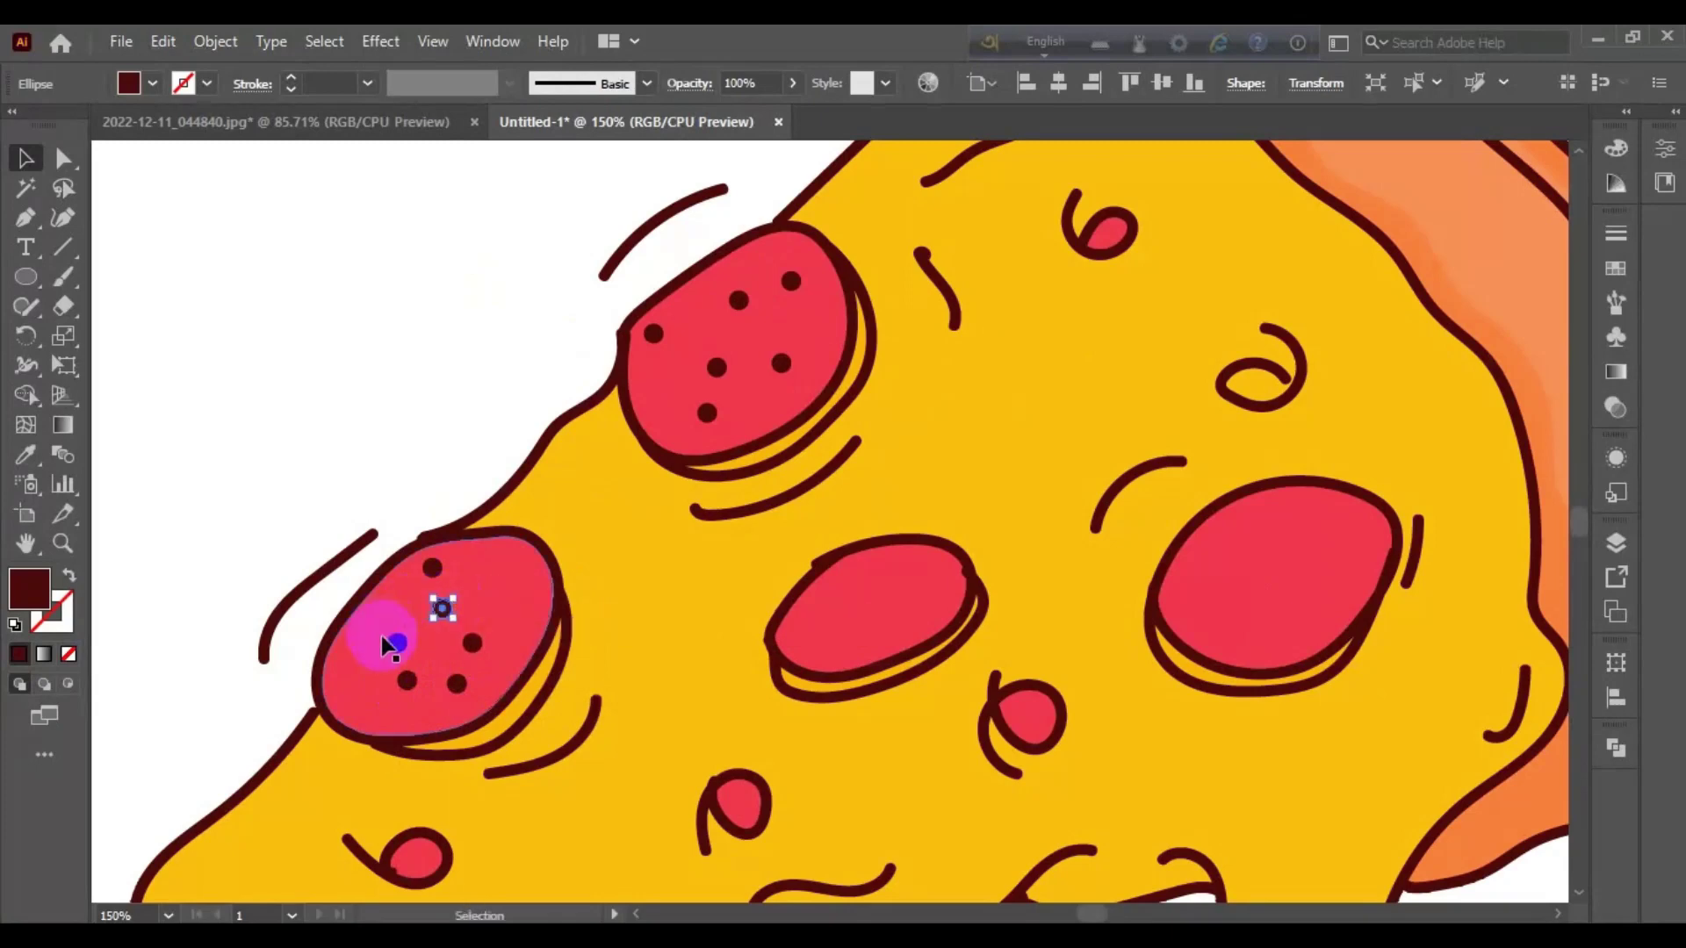
{"action": "left_click_drag", "start_coordinate": [386, 646], "coordinate": [392, 632]}
{"action": "mouse_move", "coordinate": [433, 570]}
{"action": "left_mouse_down"}
{"action": "mouse_move", "coordinate": [465, 650]}
{"action": "mouse_move", "coordinate": [447, 586]}
{"action": "left_mouse_up"}
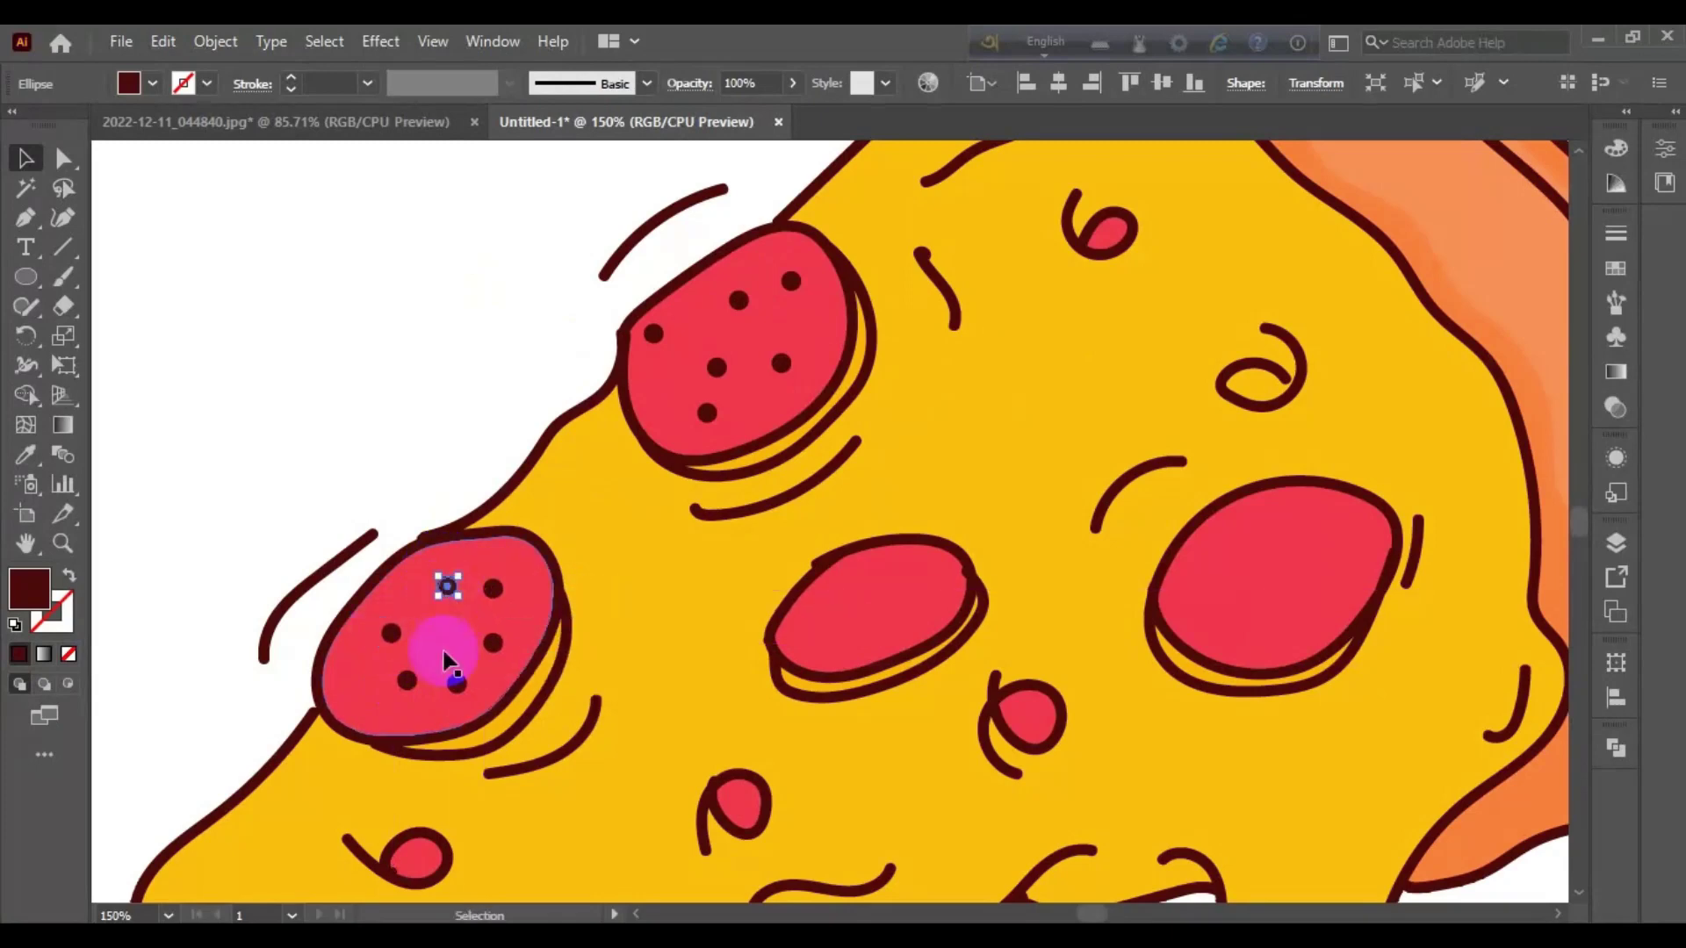
{"action": "mouse_move", "coordinate": [456, 684]}
{"action": "left_mouse_down"}
{"action": "mouse_move", "coordinate": [451, 640]}
{"action": "mouse_move", "coordinate": [393, 644]}
{"action": "left_mouse_up"}
{"action": "left_click", "coordinate": [396, 518]}
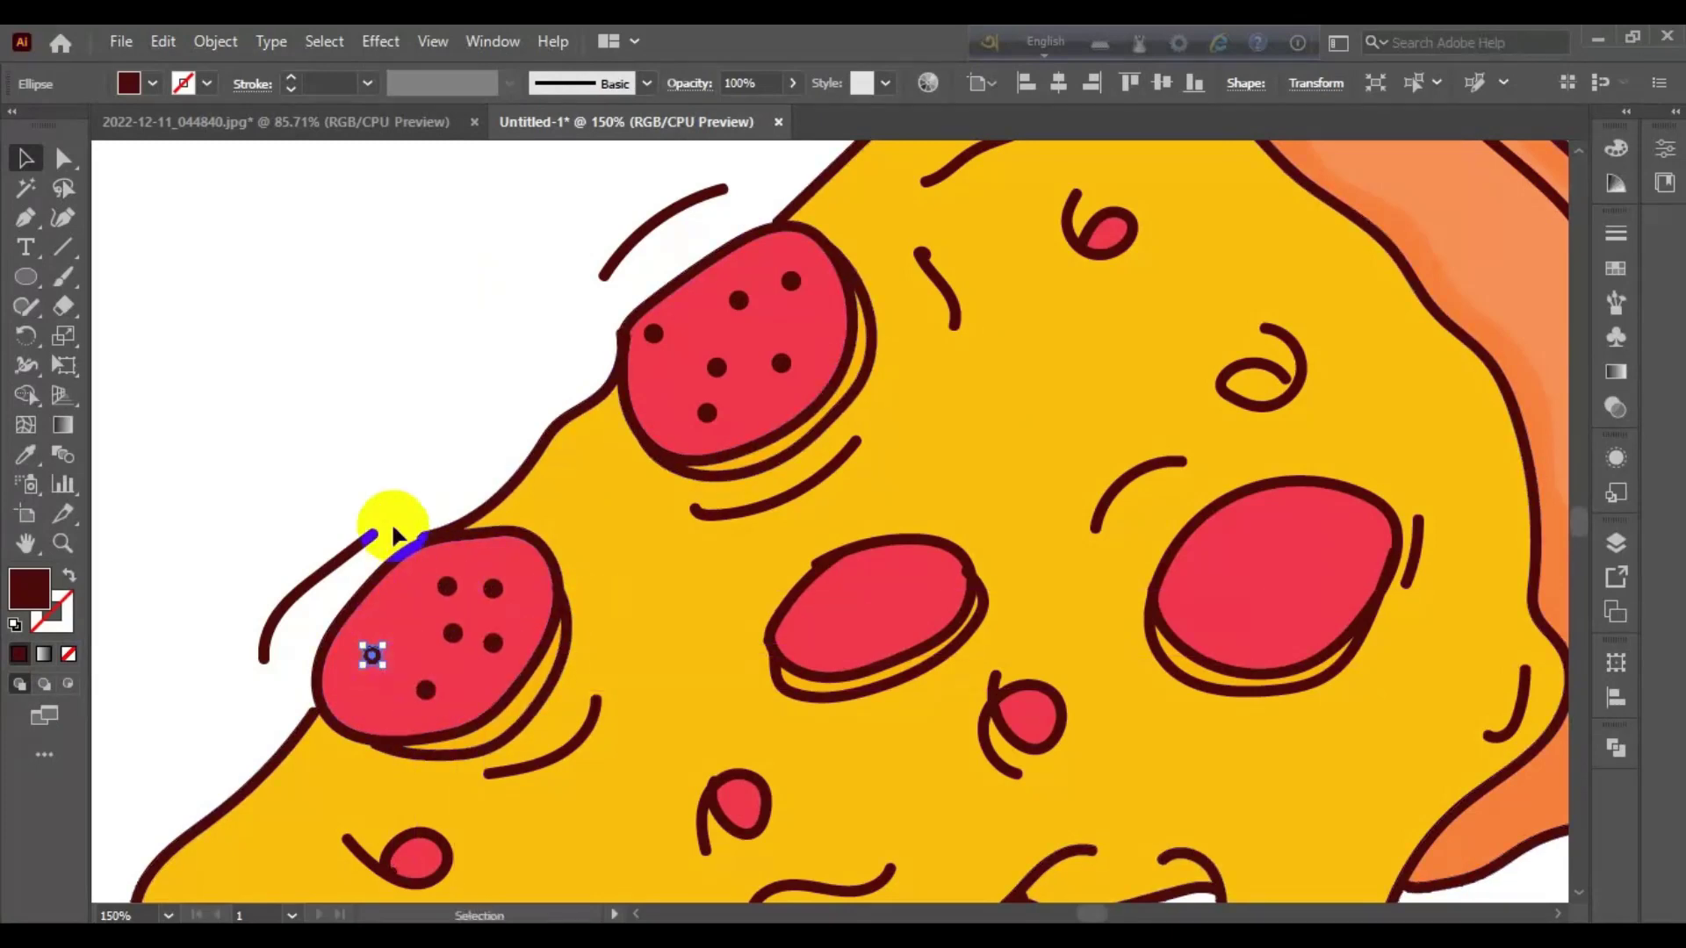
Step: Copy the lower-left dot set onto the middle and right pepperonis
{"action": "scroll", "coordinate": [381, 477], "scroll_direction": "down", "scroll_amount": 1}
{"action": "mouse_move", "coordinate": [427, 579]}
{"action": "left_mouse_down"}
{"action": "mouse_move", "coordinate": [422, 549]}
{"action": "mouse_move", "coordinate": [458, 584]}
{"action": "left_mouse_up"}
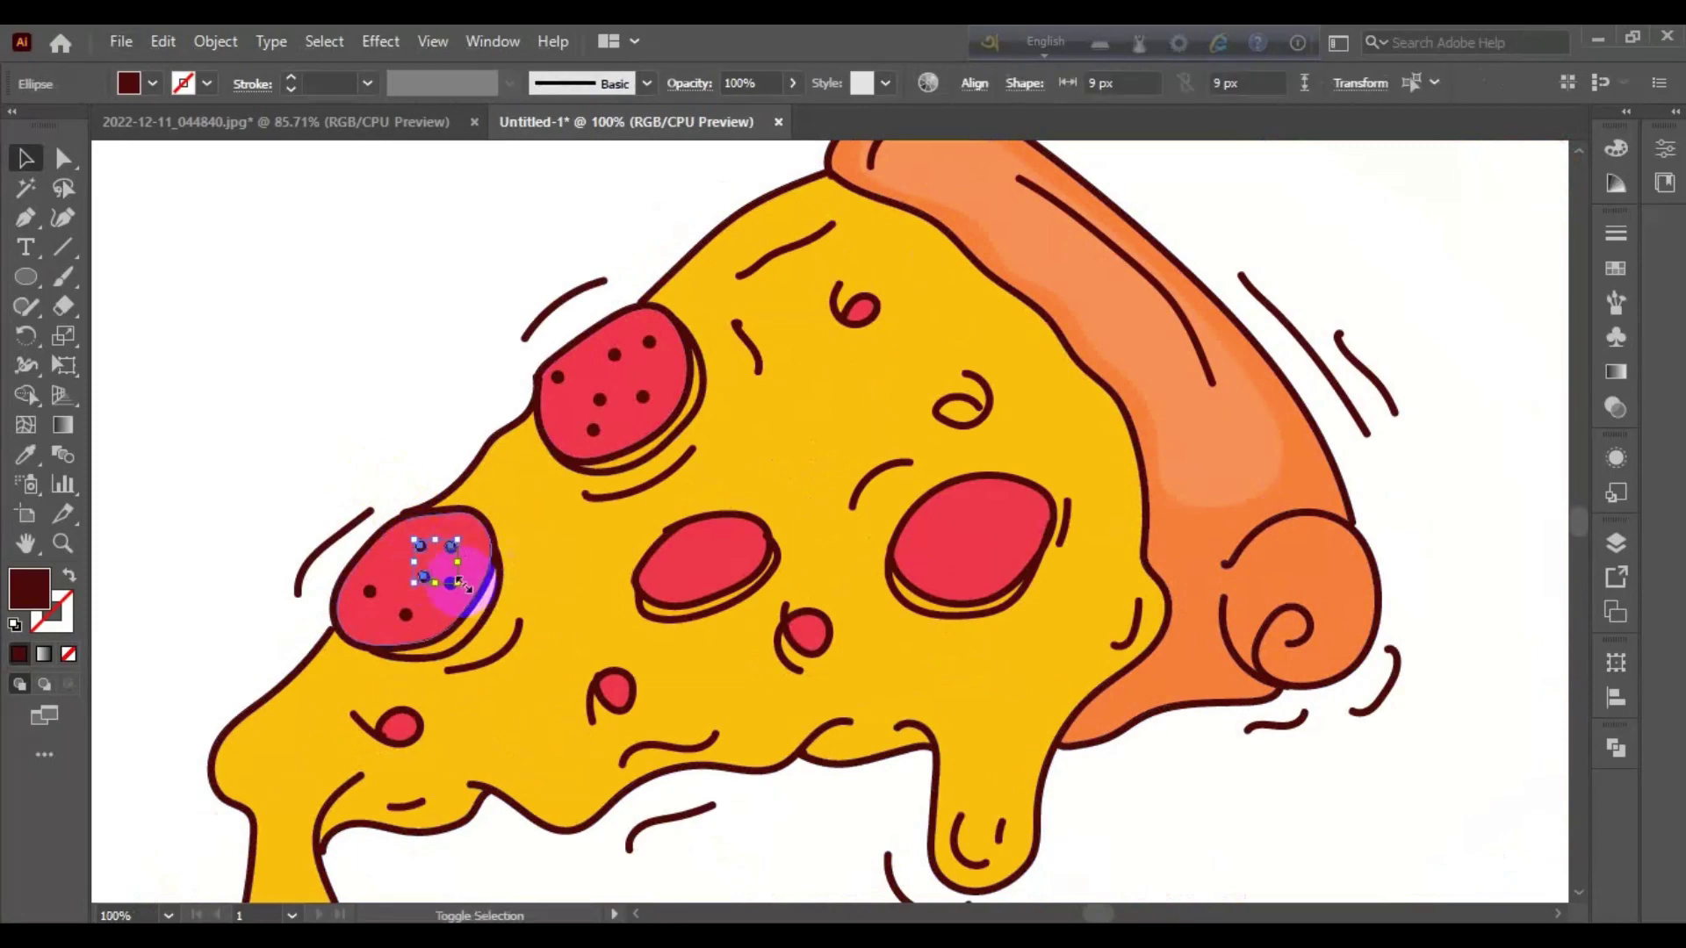
{"action": "left_click", "coordinate": [406, 615], "text": "shift"}
{"action": "left_click", "coordinate": [369, 591], "text": "shift"}
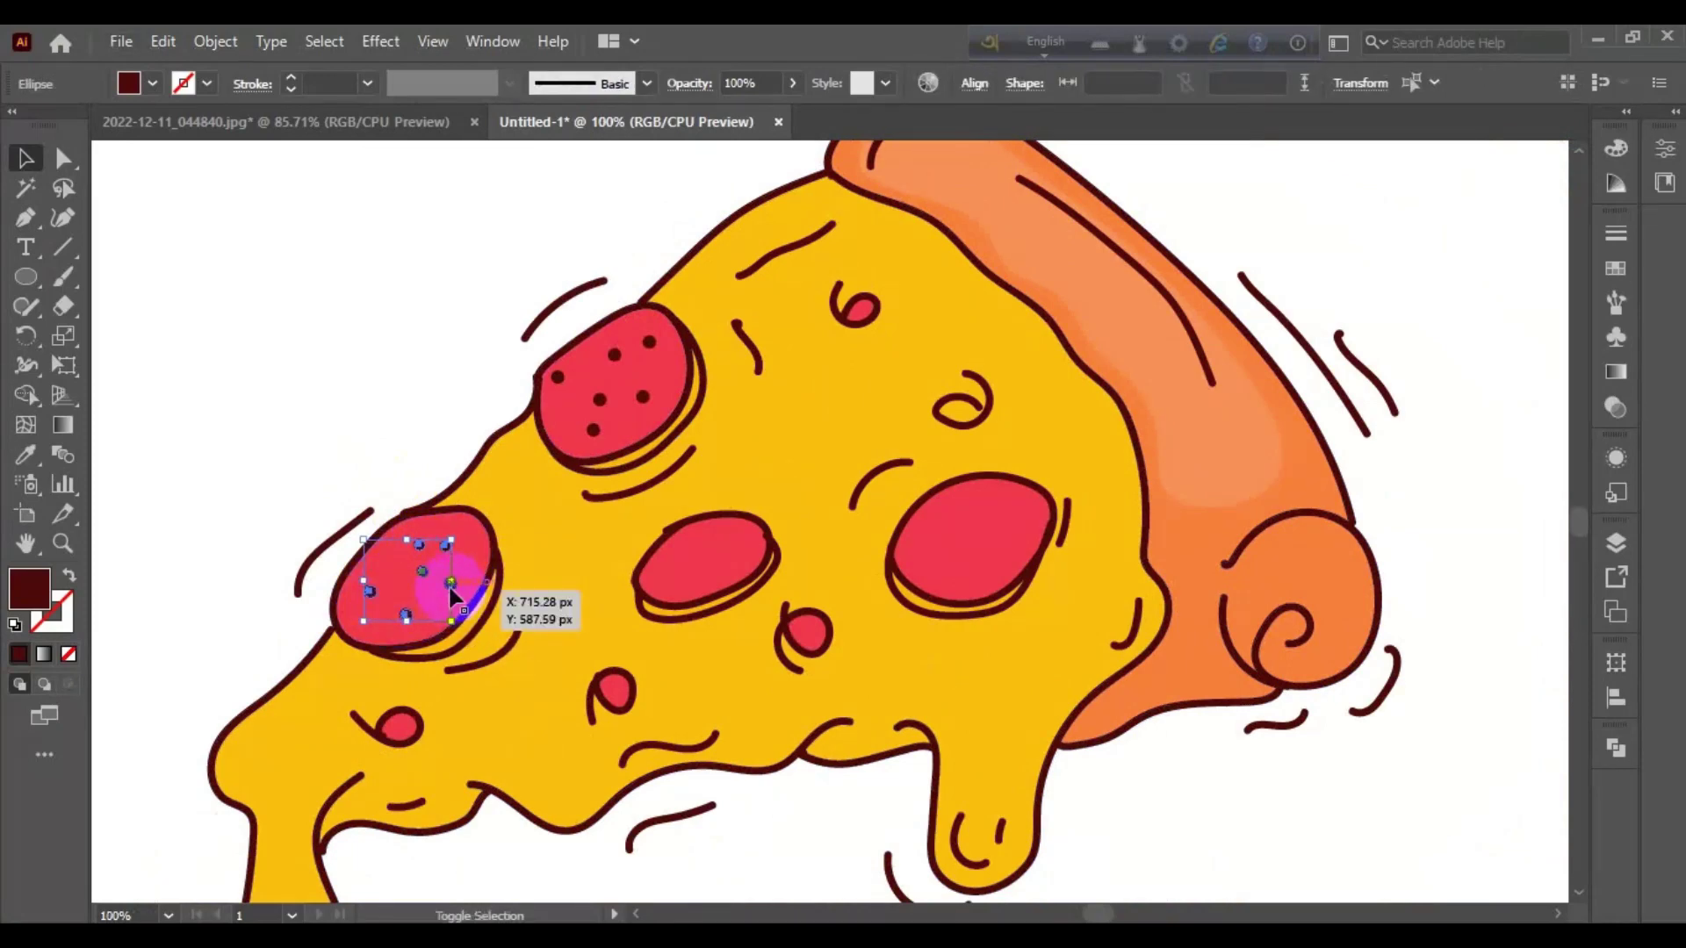
{"action": "mouse_move", "coordinate": [470, 578]}
{"action": "left_mouse_down"}
{"action": "mouse_move", "coordinate": [694, 562]}
{"action": "mouse_move", "coordinate": [708, 546]}
{"action": "mouse_move", "coordinate": [664, 597]}
{"action": "left_mouse_up"}
{"action": "key", "text": "ctrl+z"}
{"action": "left_click", "coordinate": [683, 545]}
{"action": "left_click", "coordinate": [548, 555]}
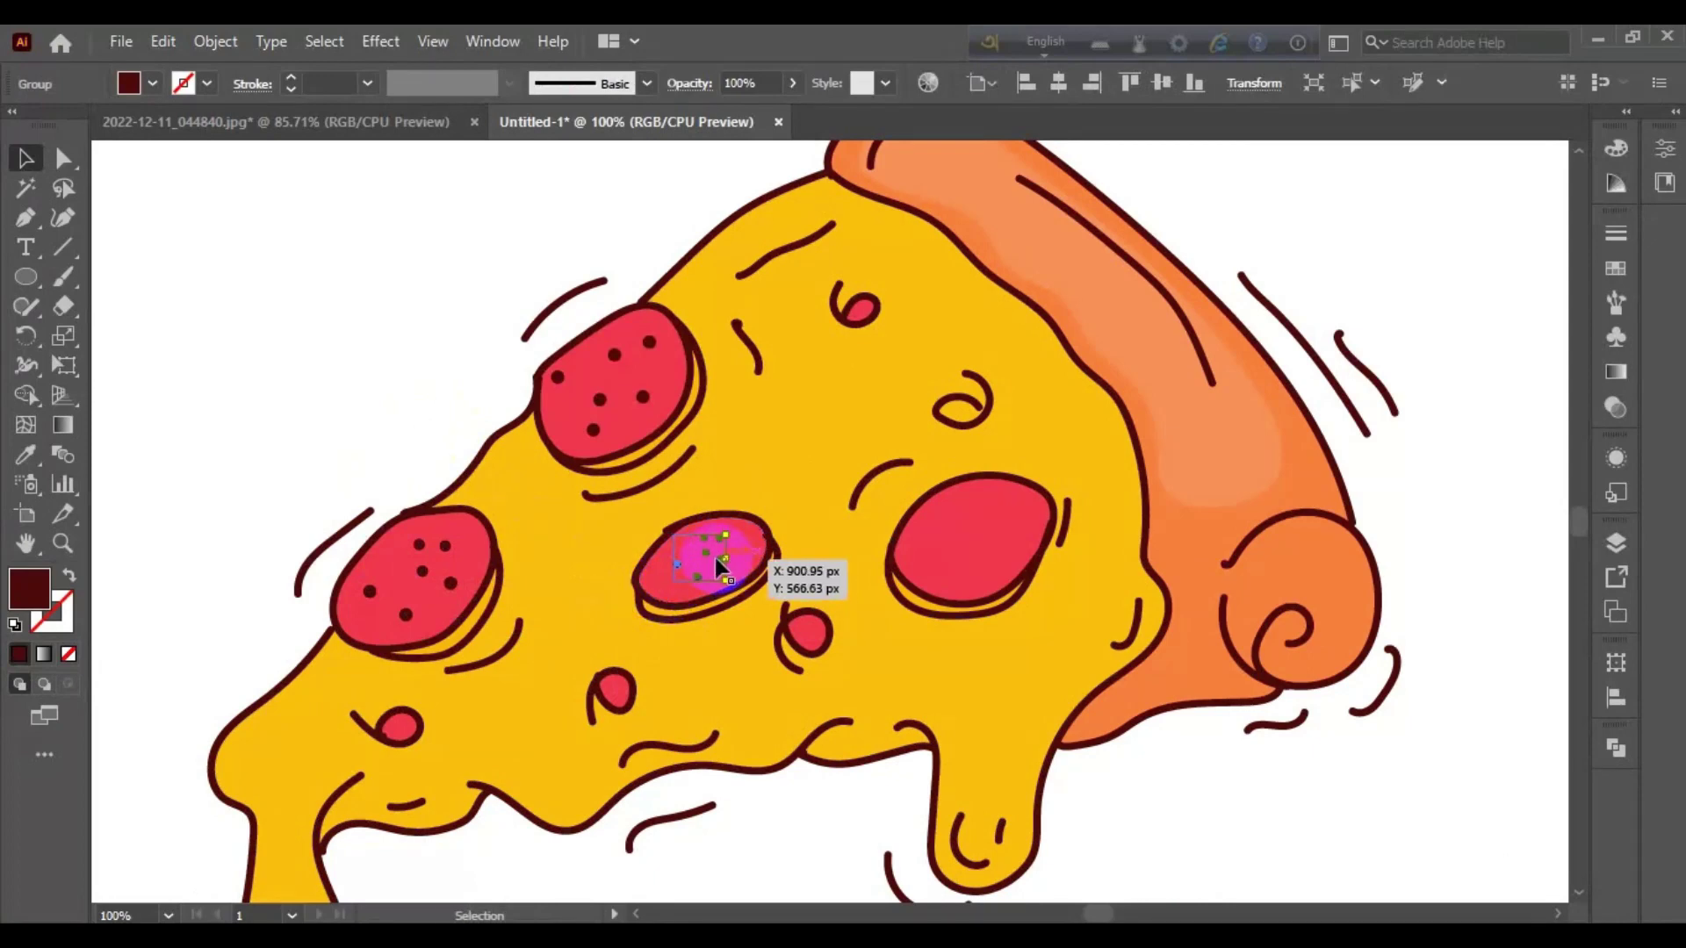
{"action": "left_click_drag", "start_coordinate": [716, 566], "coordinate": [973, 553]}
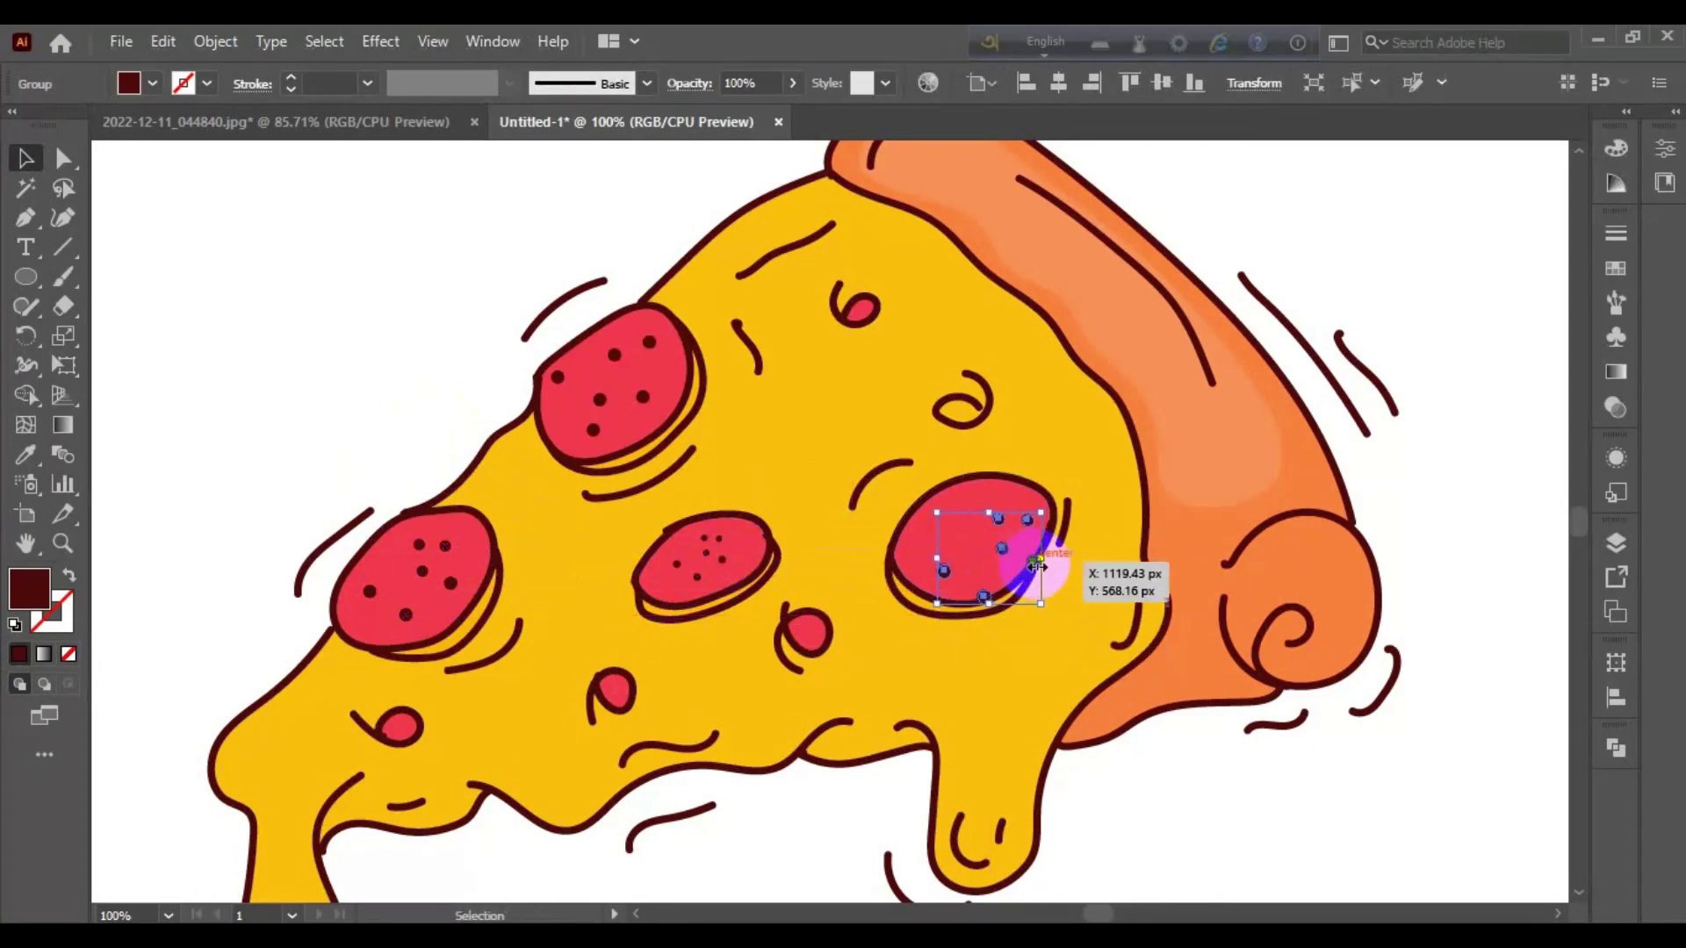
{"action": "left_click_drag", "start_coordinate": [1037, 566], "coordinate": [1019, 552]}
{"action": "left_click", "coordinate": [1120, 806]}
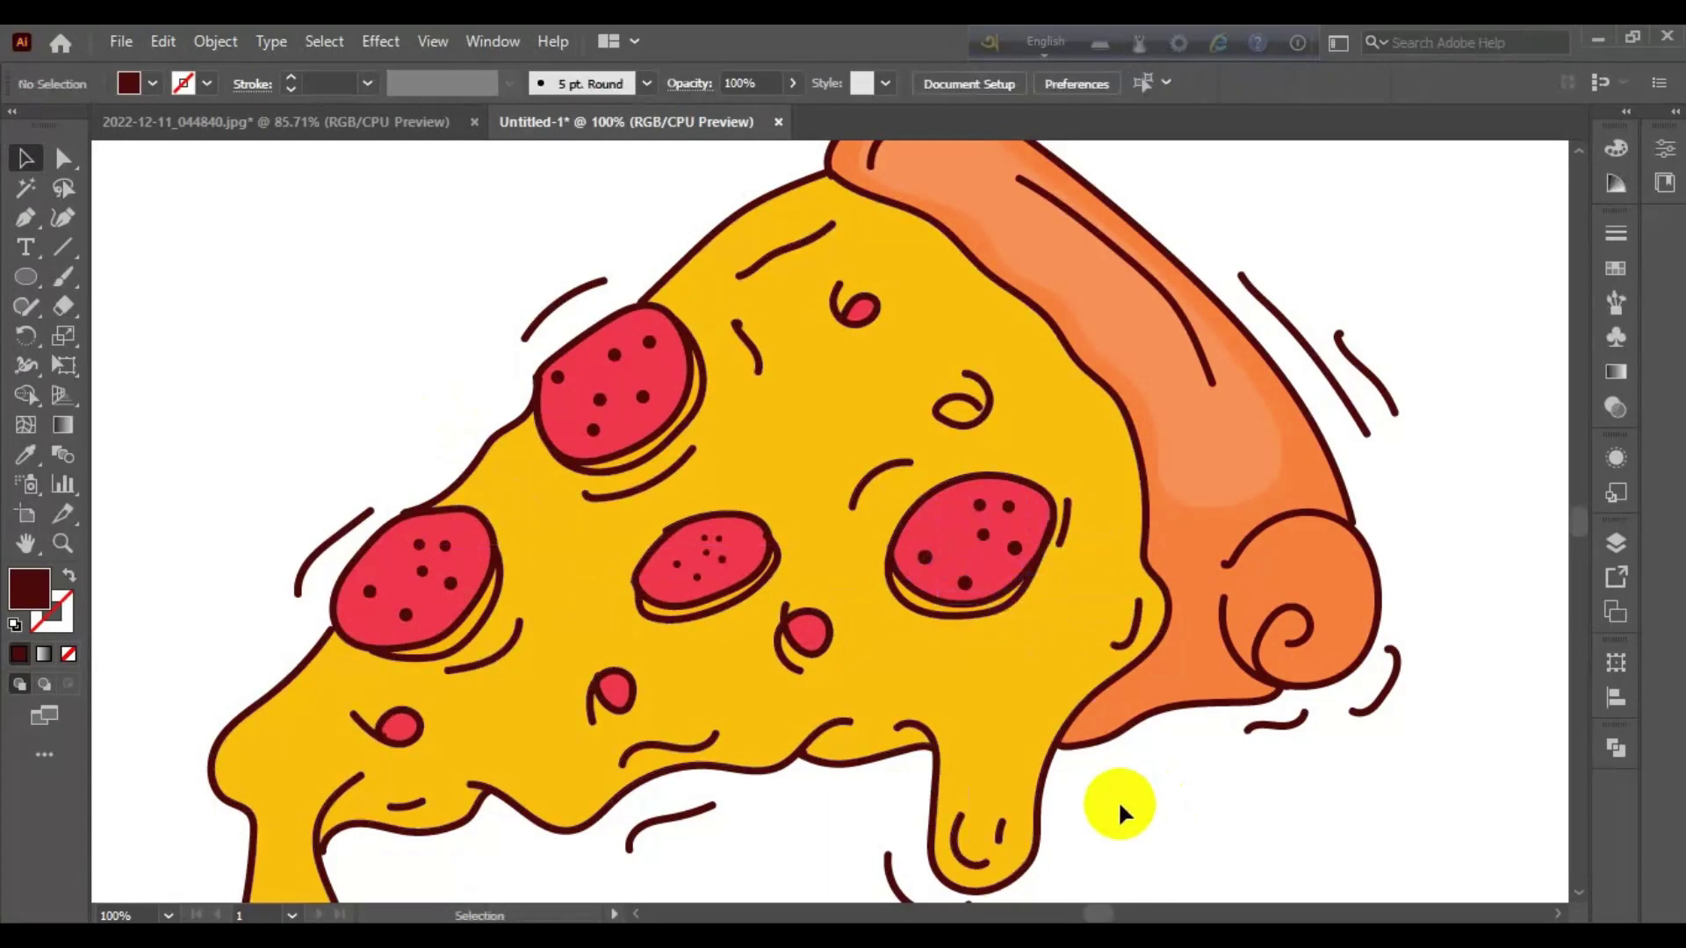
{"action": "scroll", "coordinate": [1119, 799], "scroll_direction": "down", "scroll_amount": 2}
Step: Delete the sketch reference image beside the artboard
{"action": "scroll", "coordinate": [997, 629], "scroll_direction": "down", "scroll_amount": 1}
{"action": "scroll", "coordinate": [946, 622], "scroll_direction": "right", "scroll_amount": 2}
{"action": "left_click", "coordinate": [1284, 623]}
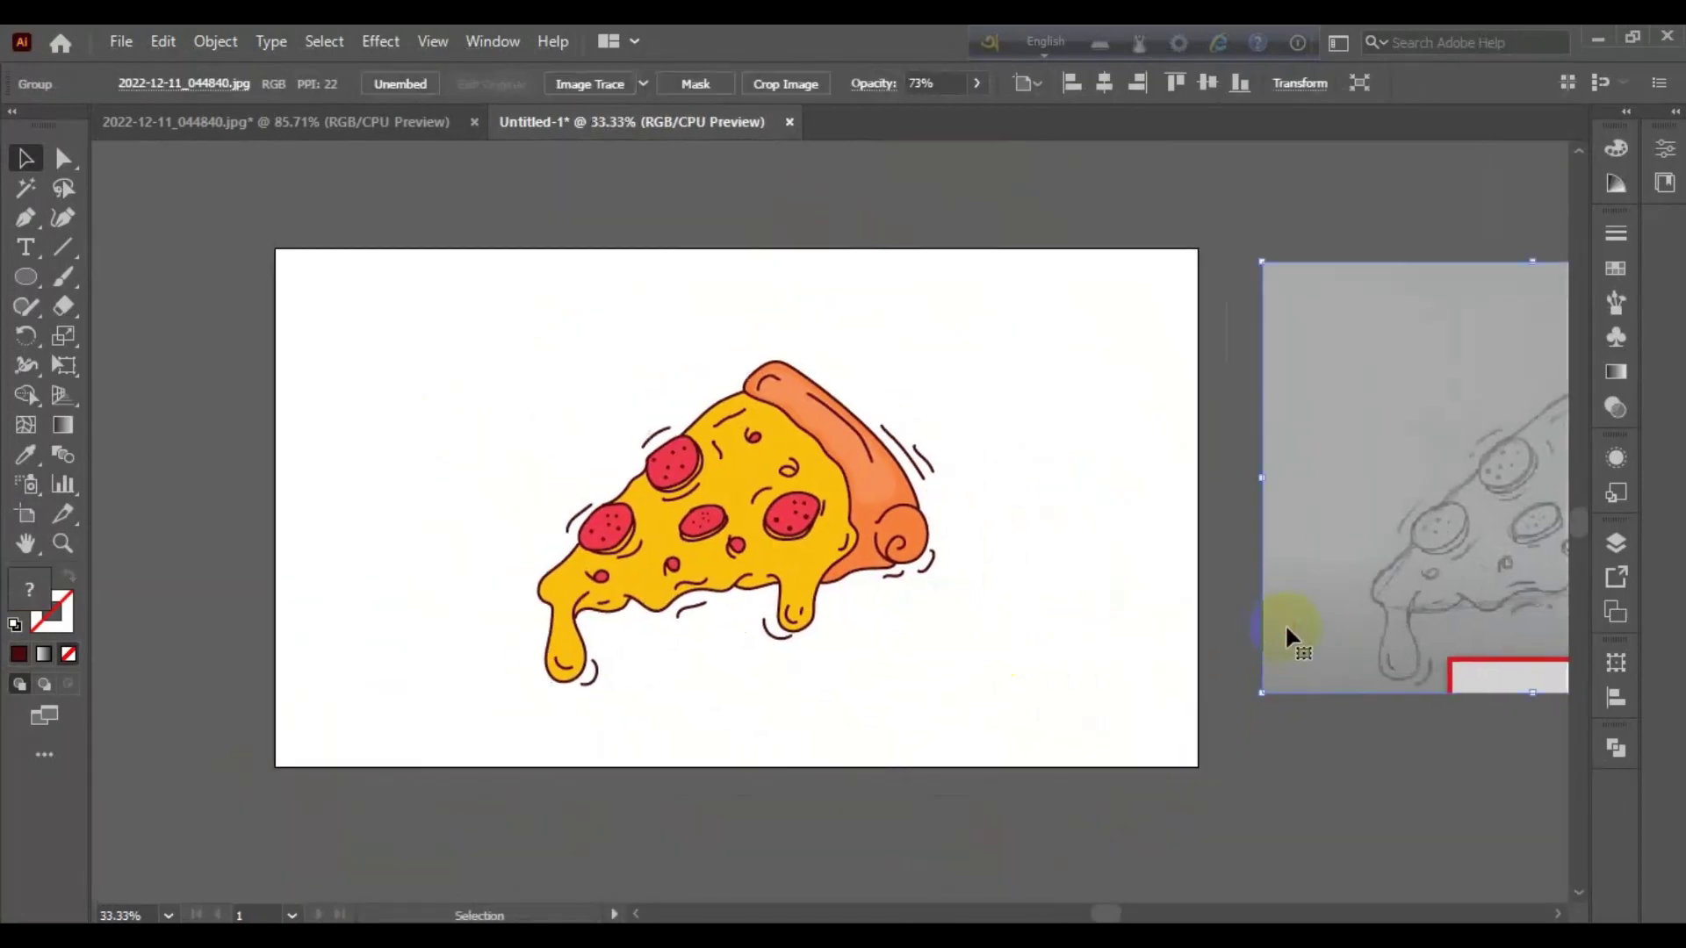
{"action": "key", "text": "Delete"}
{"action": "left_click_drag", "start_coordinate": [440, 357], "coordinate": [970, 689]}
{"action": "left_click", "coordinate": [989, 713]}
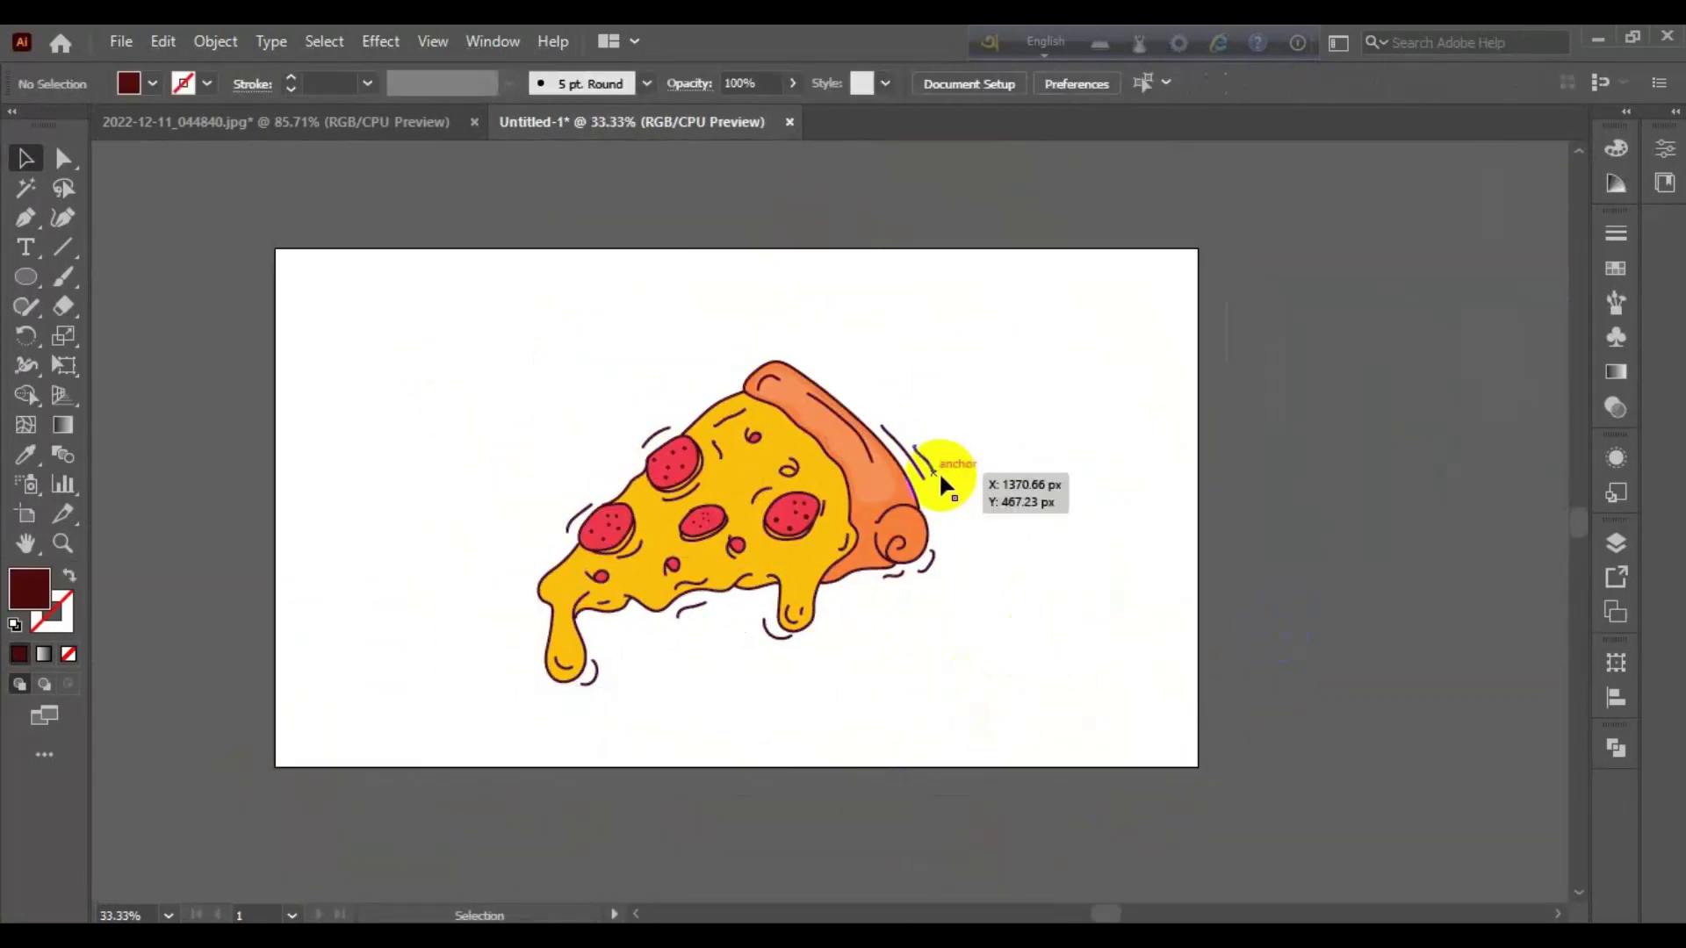
Step: Reduce the stroke weight of the small lines beside the crust
{"action": "left_click", "coordinate": [940, 476]}
{"action": "left_click", "coordinate": [292, 89]}
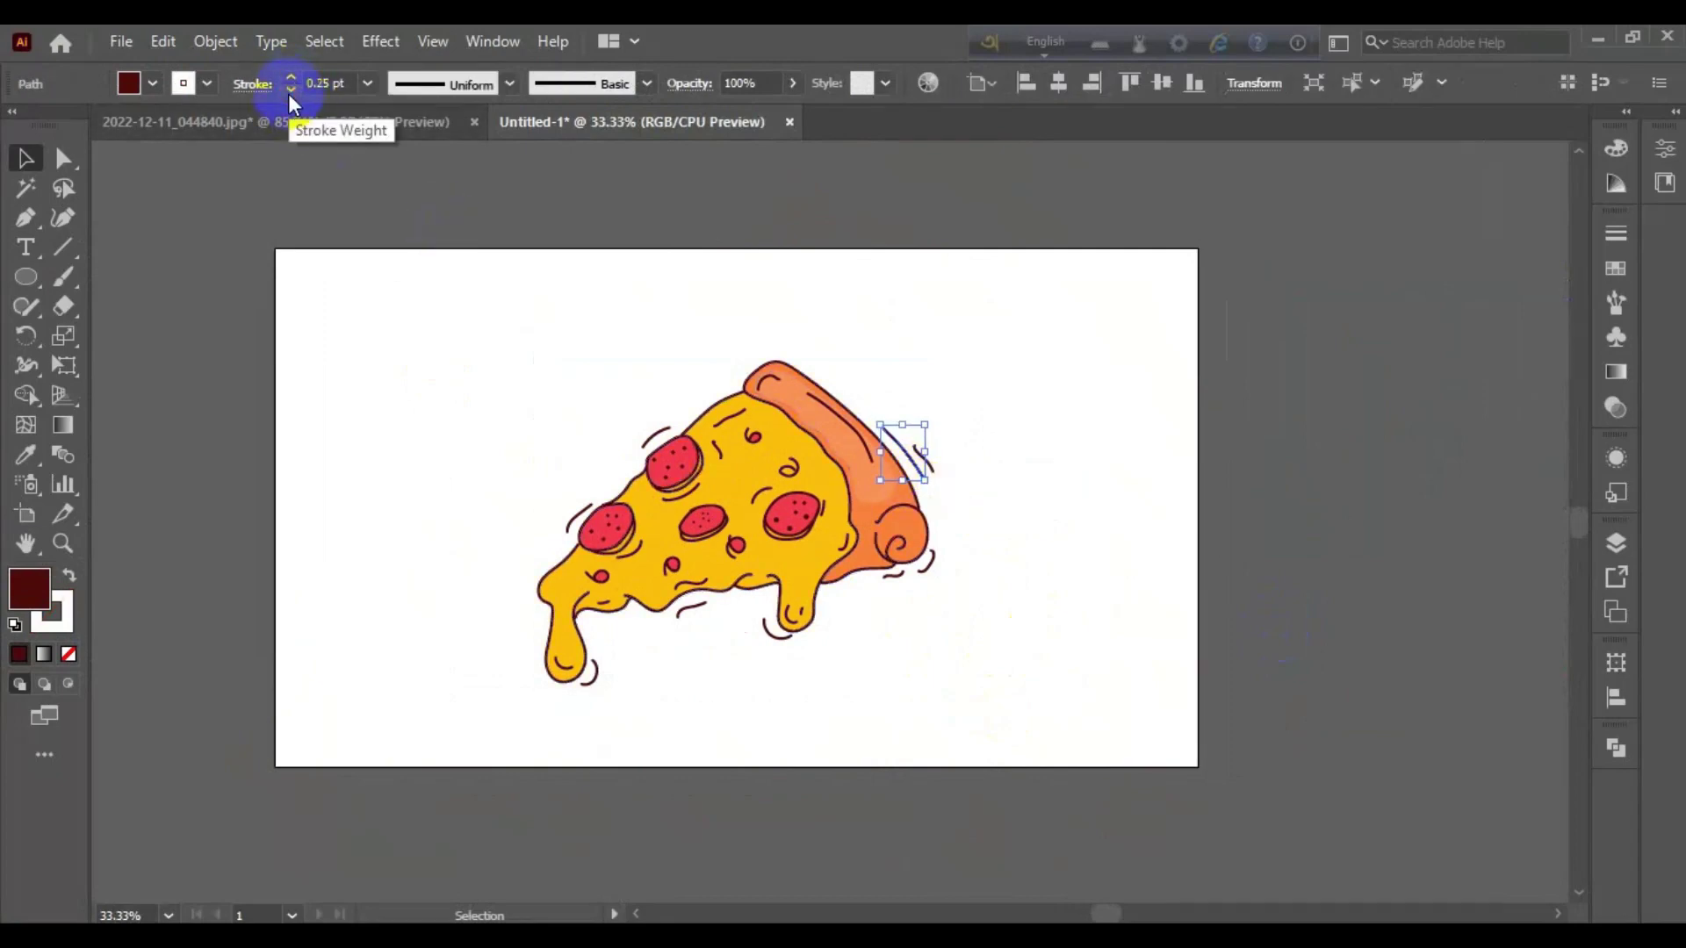
{"action": "left_click", "coordinate": [332, 197]}
{"action": "left_click", "coordinate": [769, 392]}
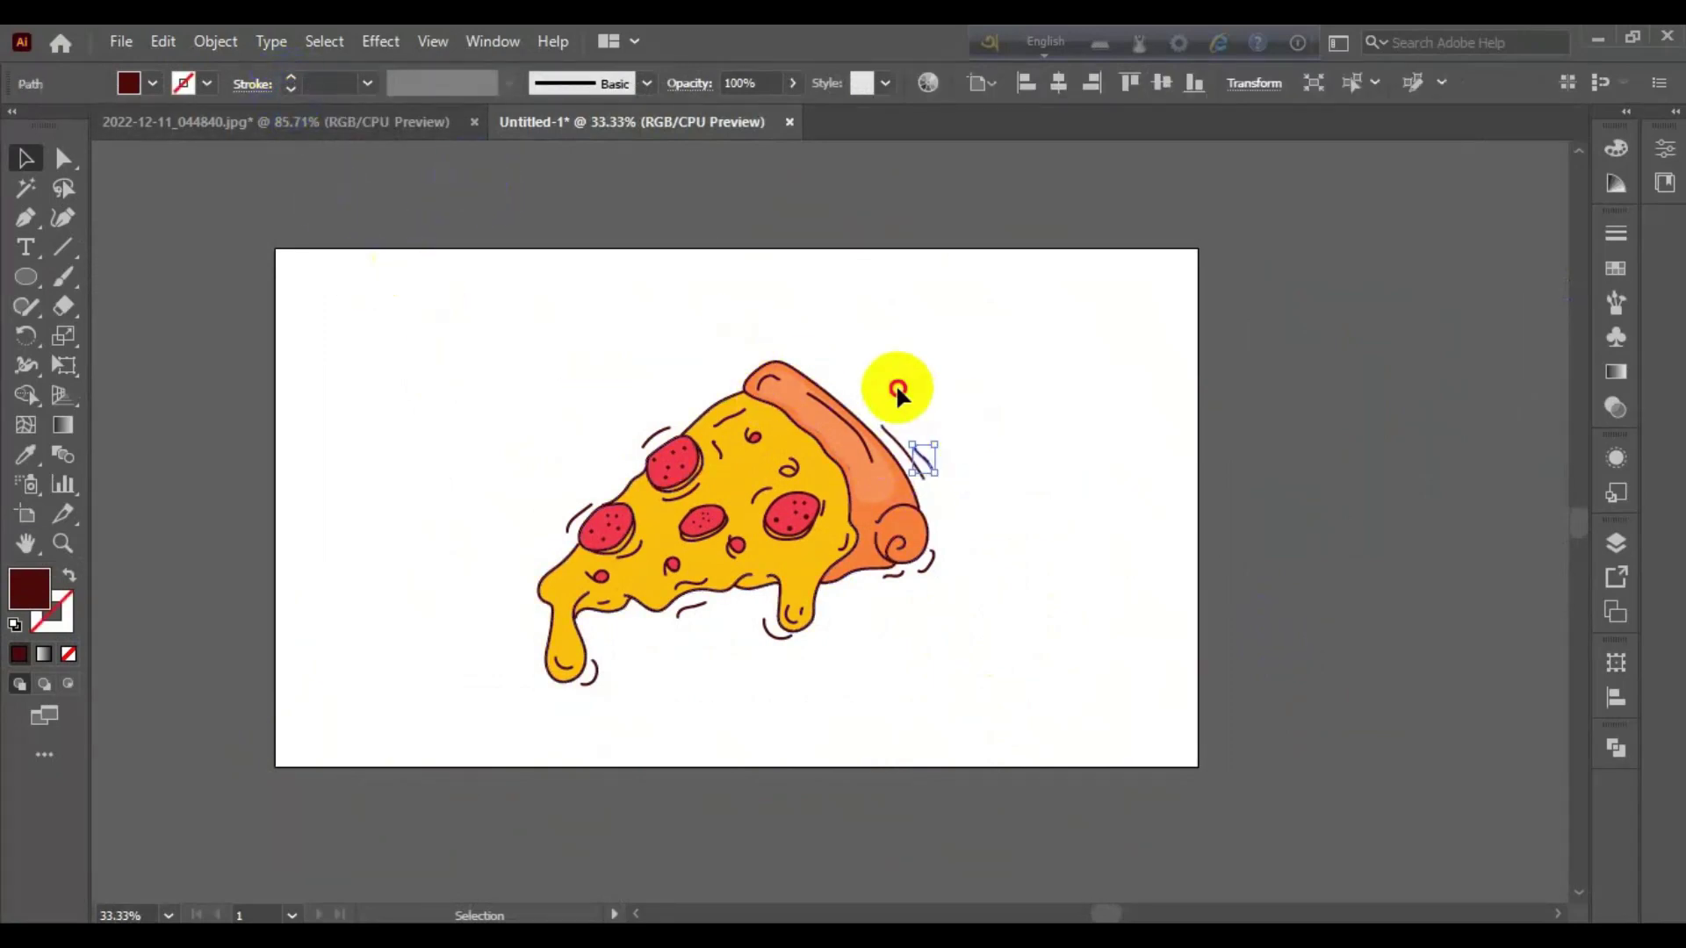
{"action": "left_click_drag", "start_coordinate": [899, 394], "coordinate": [931, 470]}
{"action": "left_click_drag", "start_coordinate": [301, 234], "coordinate": [1003, 687]}
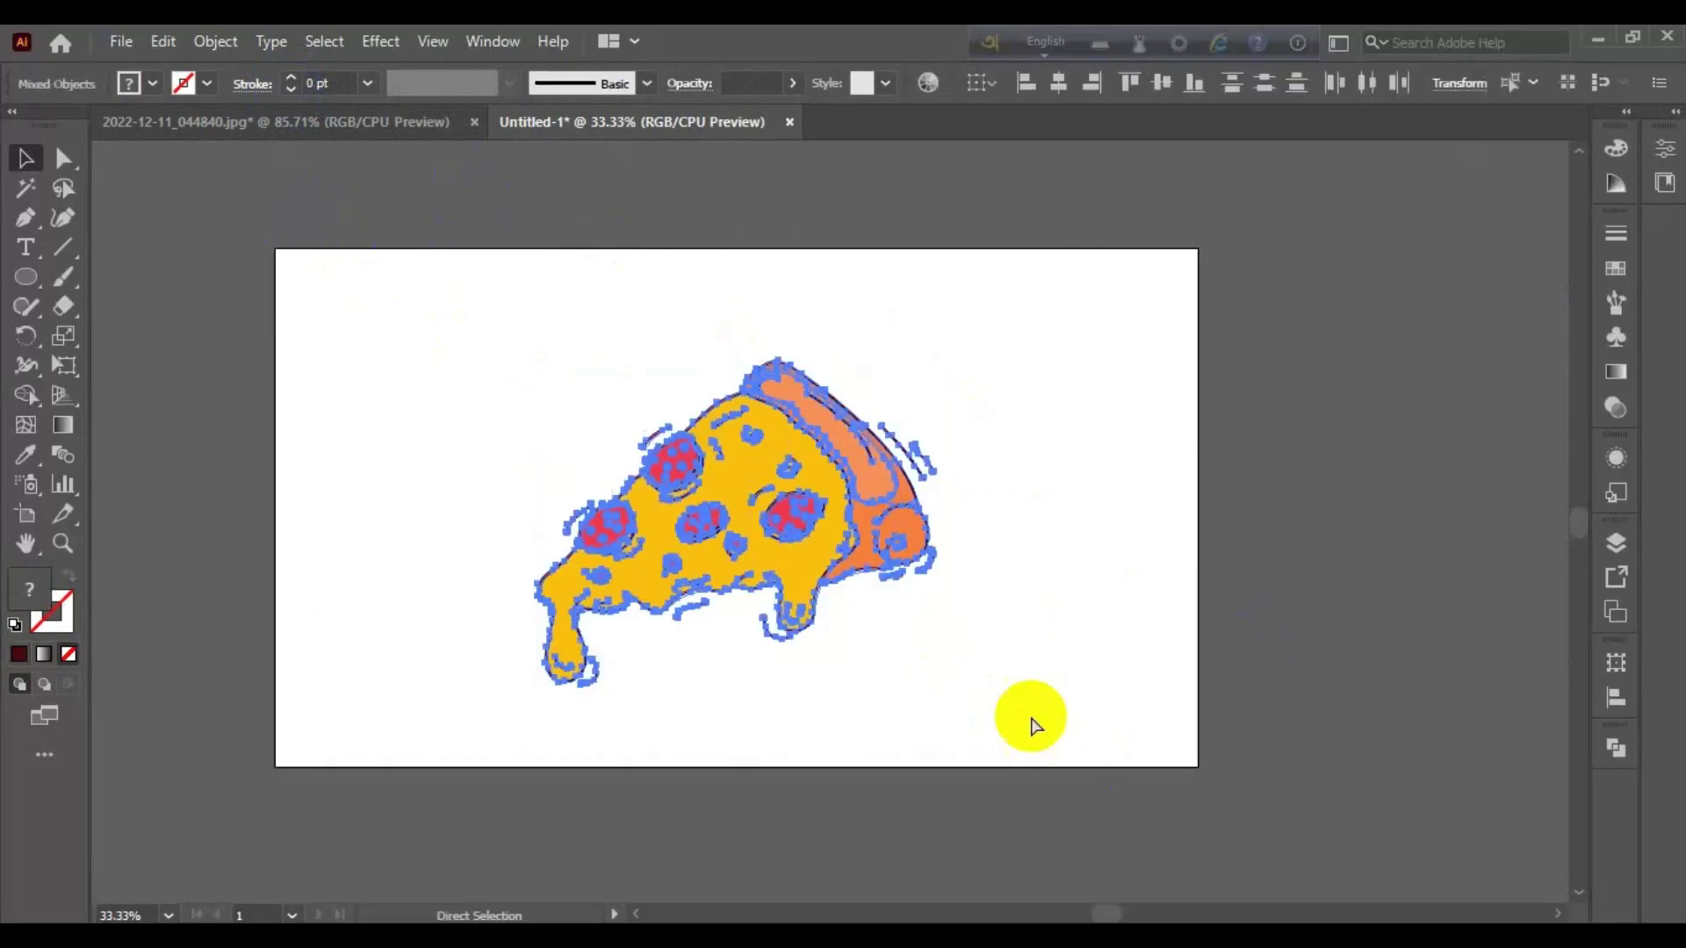
{"action": "left_click", "coordinate": [206, 208]}
Step: Place the coloured pizza picture just off the artboard's right side
{"action": "left_click", "coordinate": [121, 41]}
{"action": "left_click", "coordinate": [172, 466]}
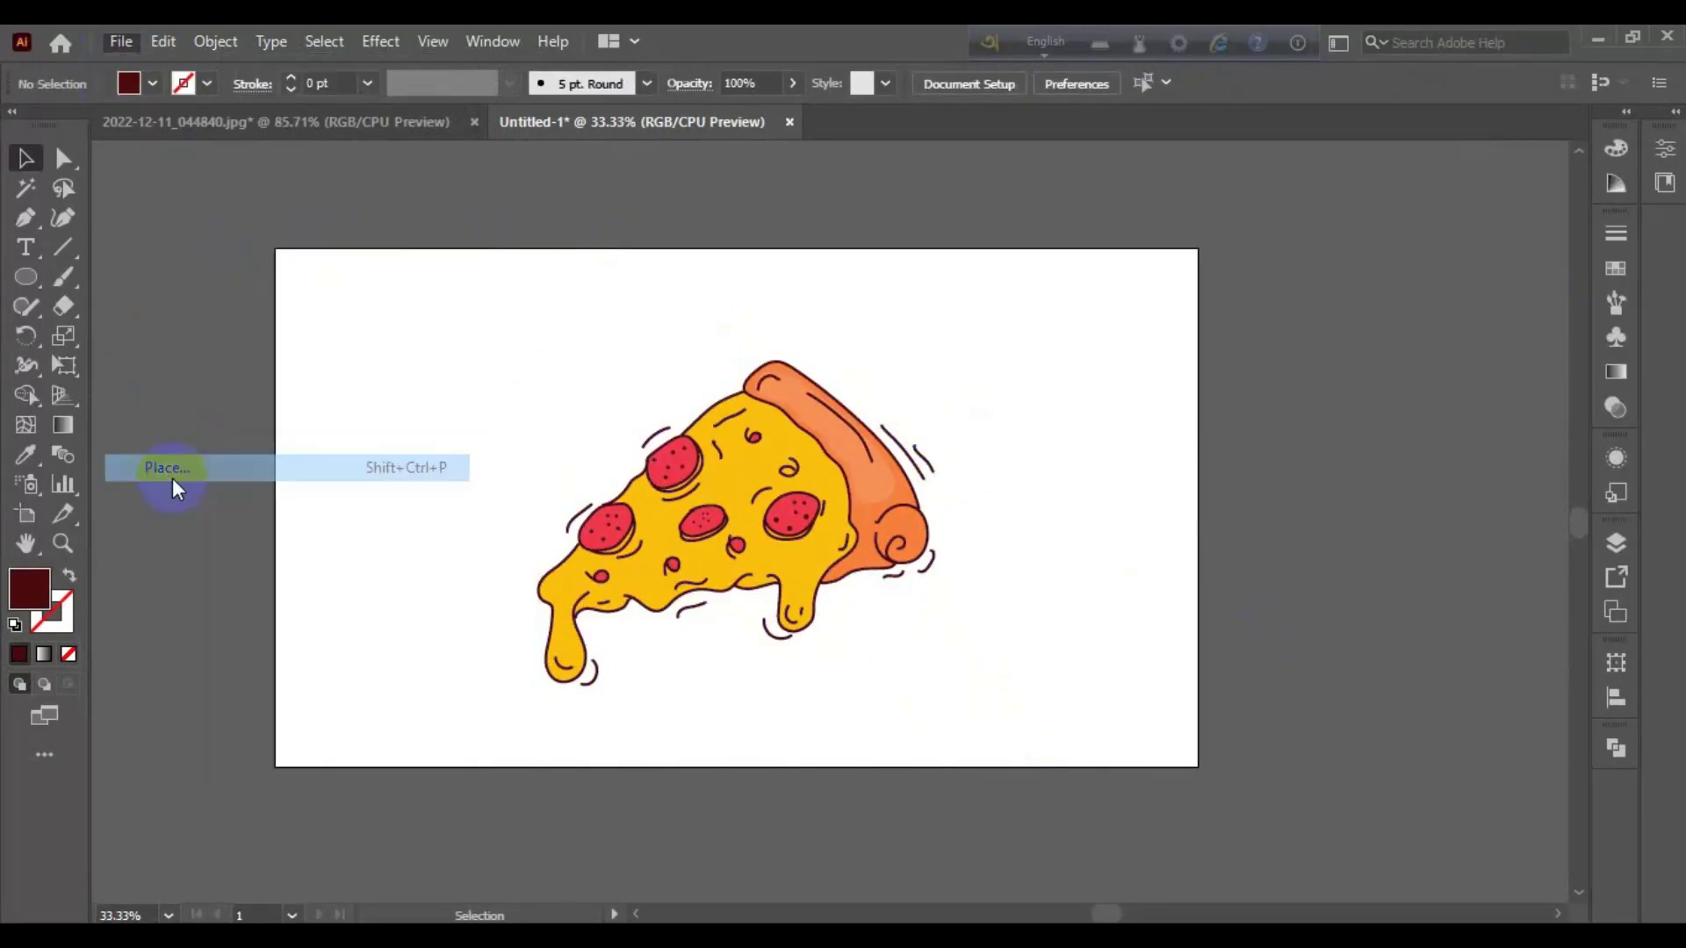
{"action": "double_click", "coordinate": [557, 432]}
{"action": "left_click", "coordinate": [1312, 331]}
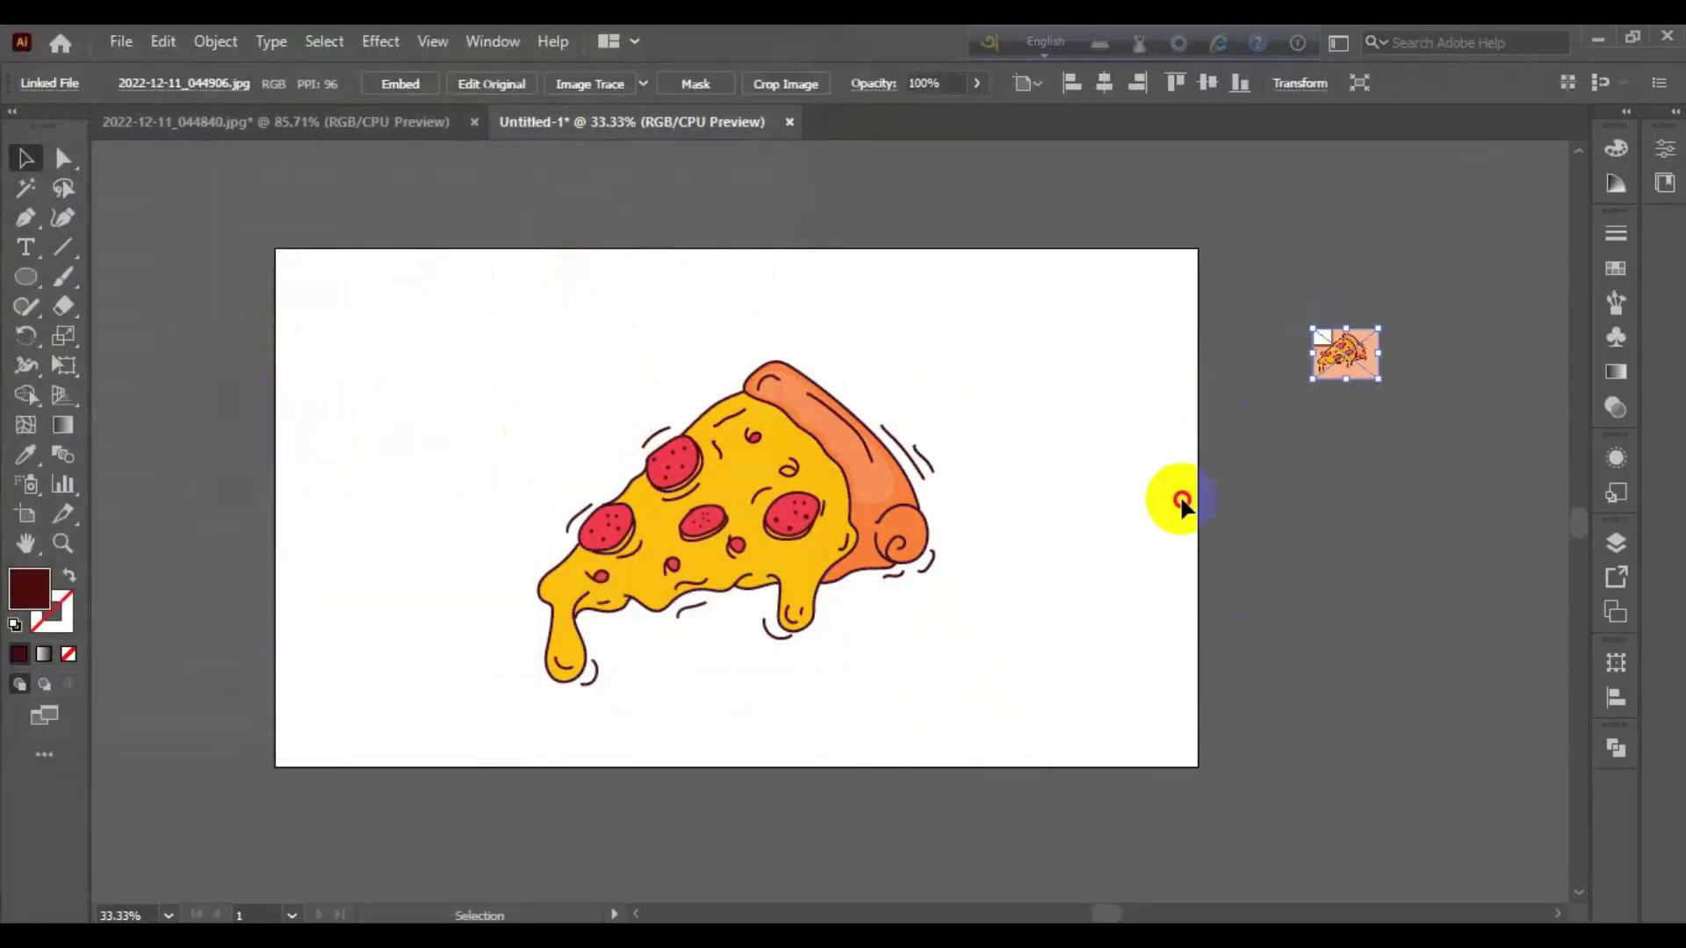
{"action": "left_click", "coordinate": [1179, 500]}
{"action": "left_click_drag", "start_coordinate": [25, 277], "coordinate": [107, 299]}
{"action": "left_click", "coordinate": [105, 290]}
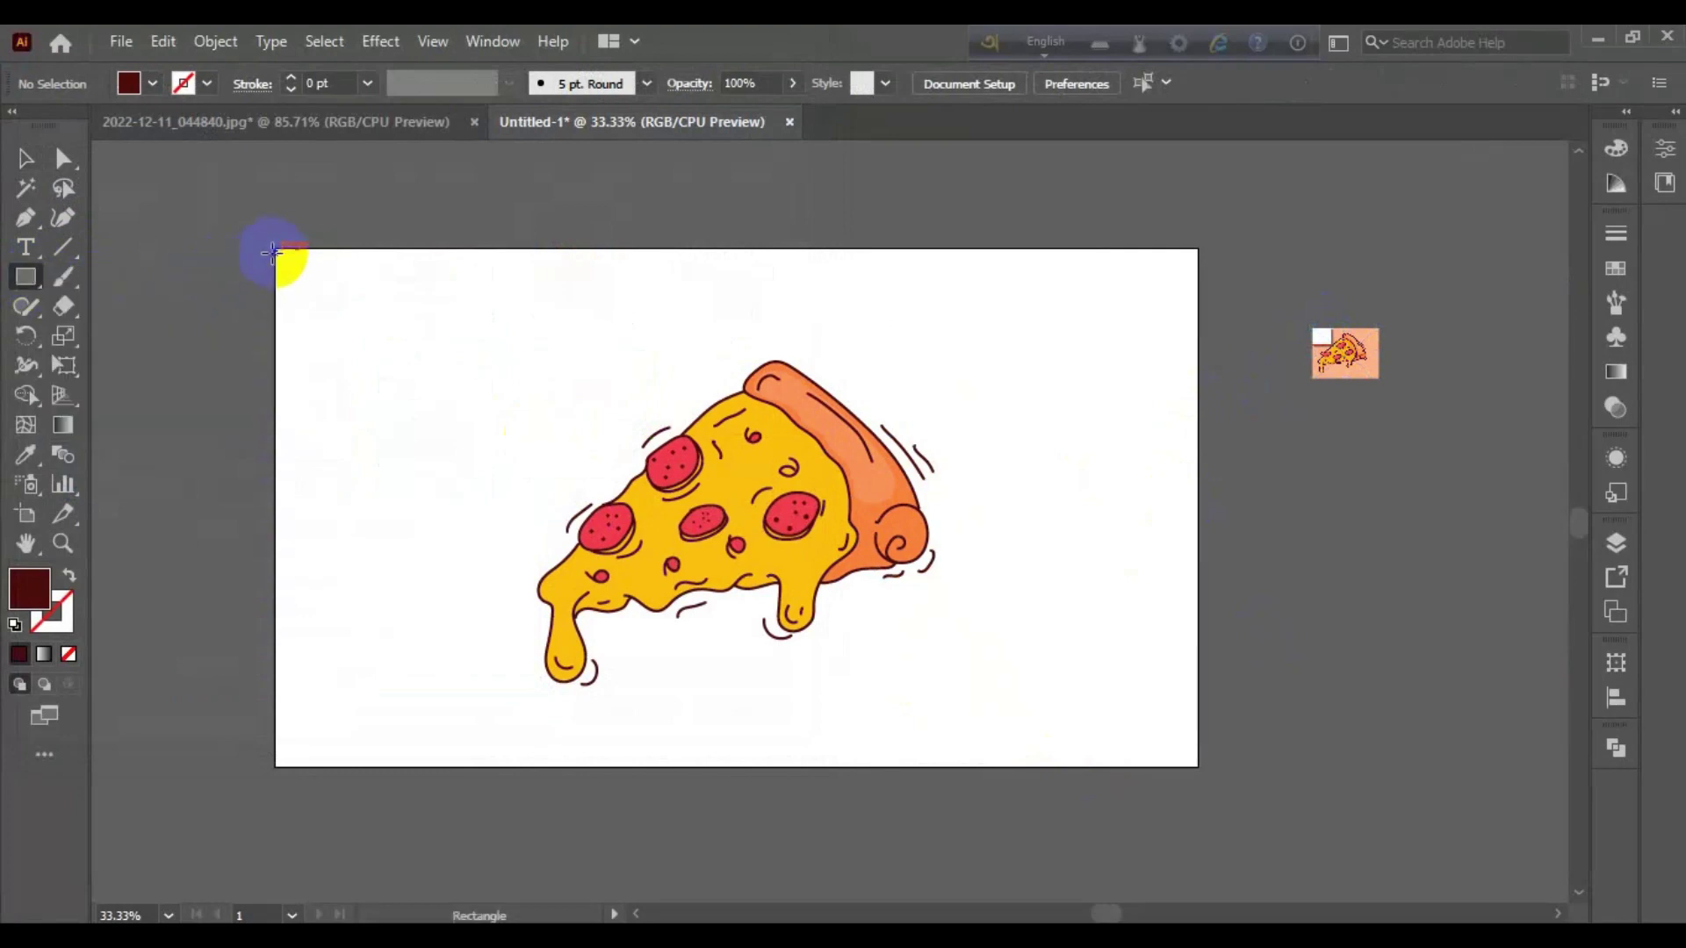
Step: Draw an artboard-sized rectangle behind the pizza, filled with peach sampled from the picture
{"action": "left_click_drag", "start_coordinate": [275, 249], "coordinate": [1199, 767]}
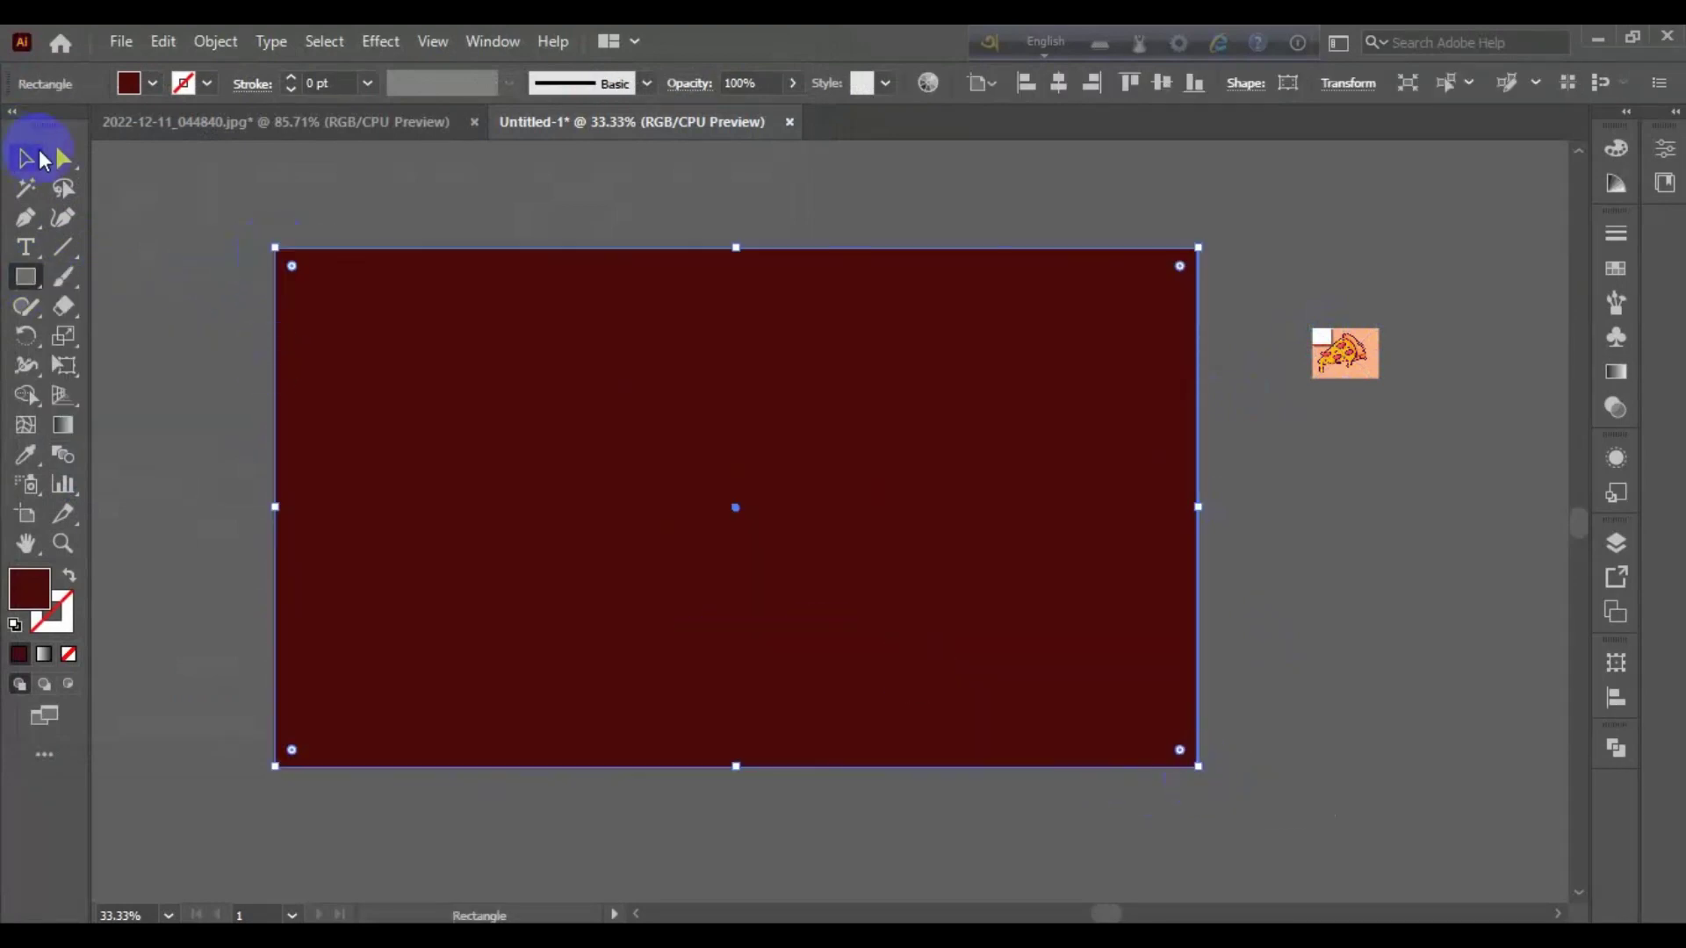
{"action": "left_click", "coordinate": [41, 159]}
{"action": "right_click", "coordinate": [366, 343]}
{"action": "left_click", "coordinate": [659, 855]}
{"action": "left_click", "coordinate": [708, 773]}
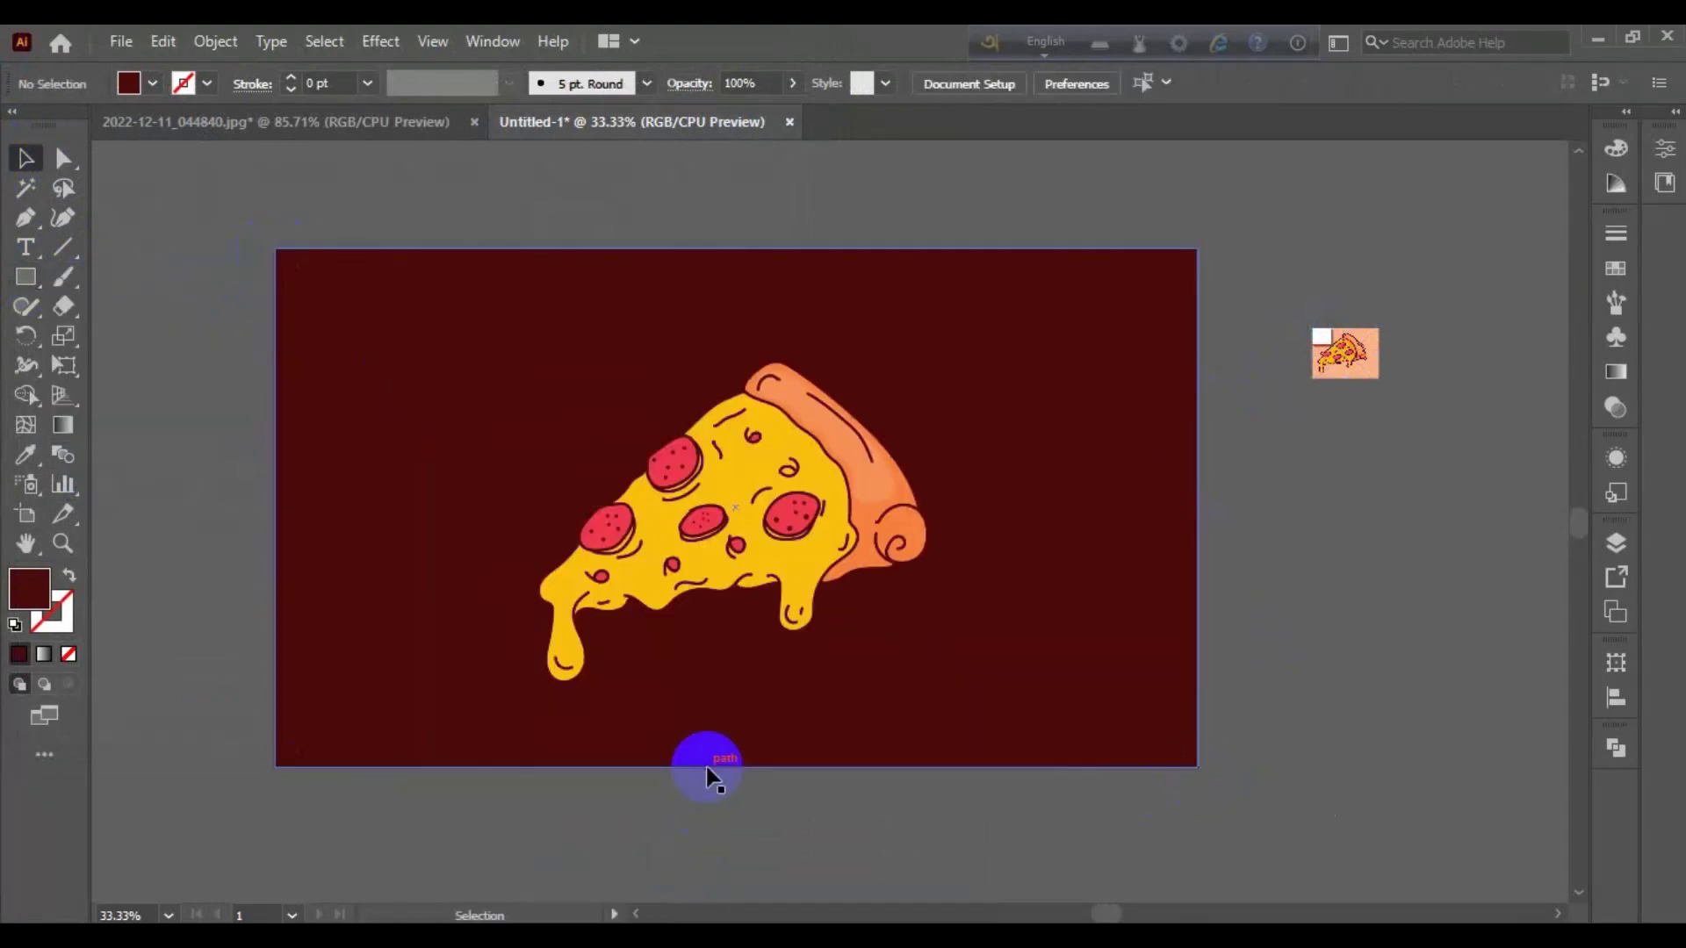
{"action": "key", "text": "i"}
{"action": "left_click", "coordinate": [1377, 359]}
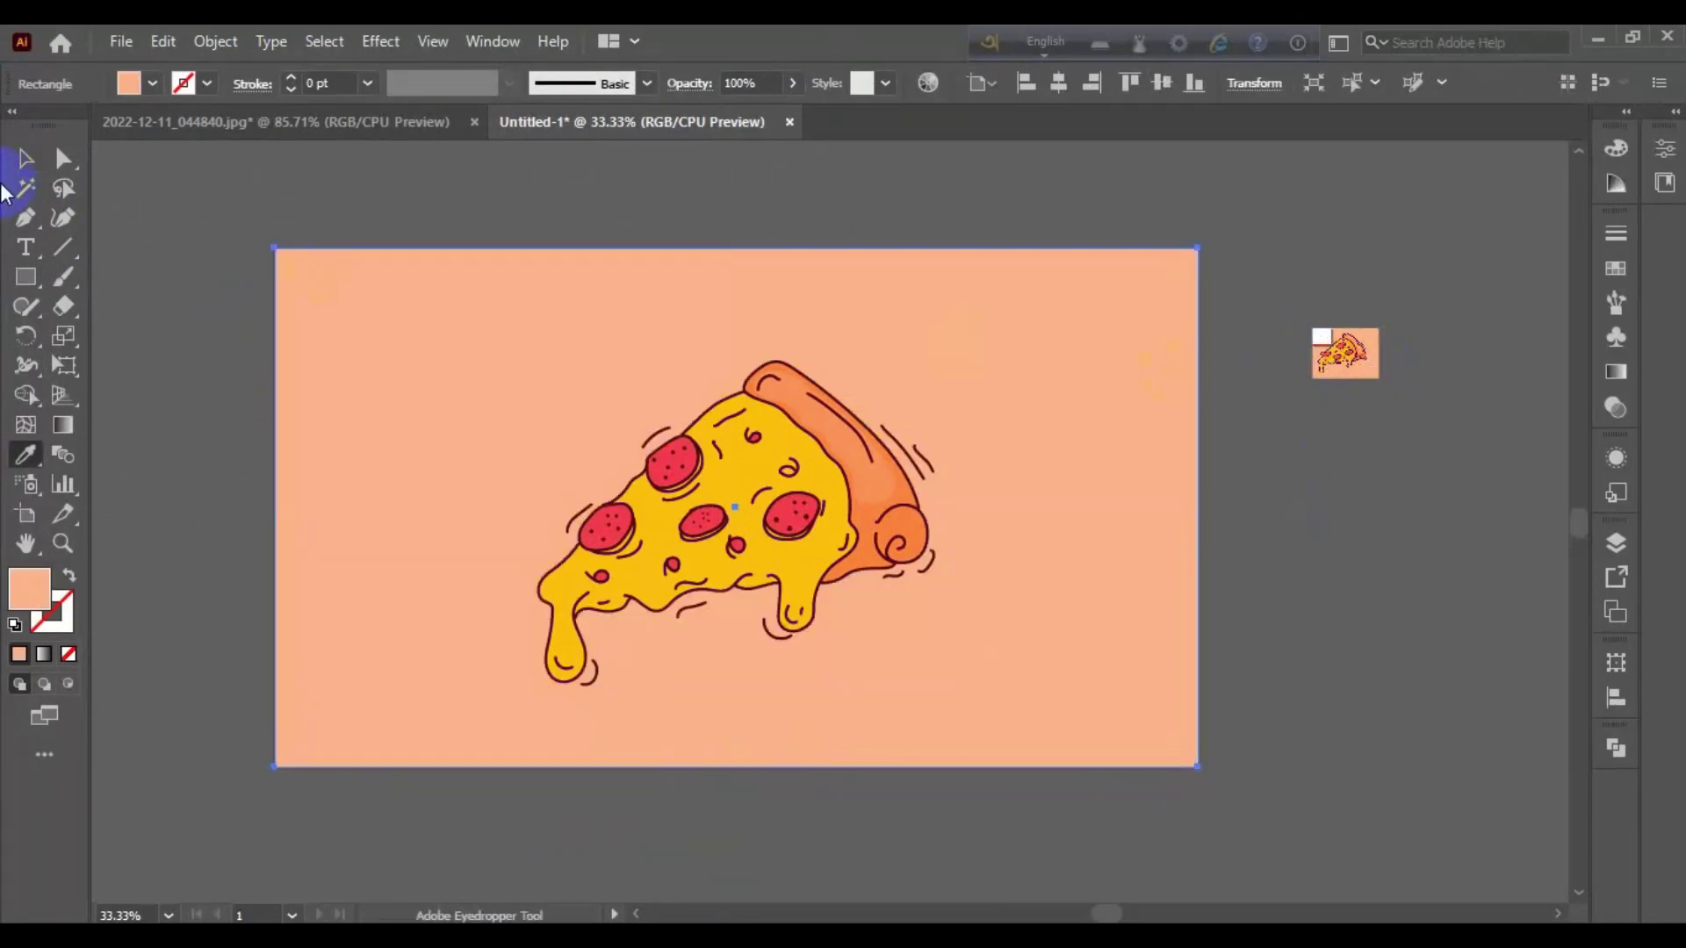
Step: Delete the pizza picture, then shrink the pizza slightly and move it toward the artboard centre
{"action": "left_click", "coordinate": [18, 162]}
{"action": "left_click", "coordinate": [1367, 334]}
{"action": "key", "text": "Delete"}
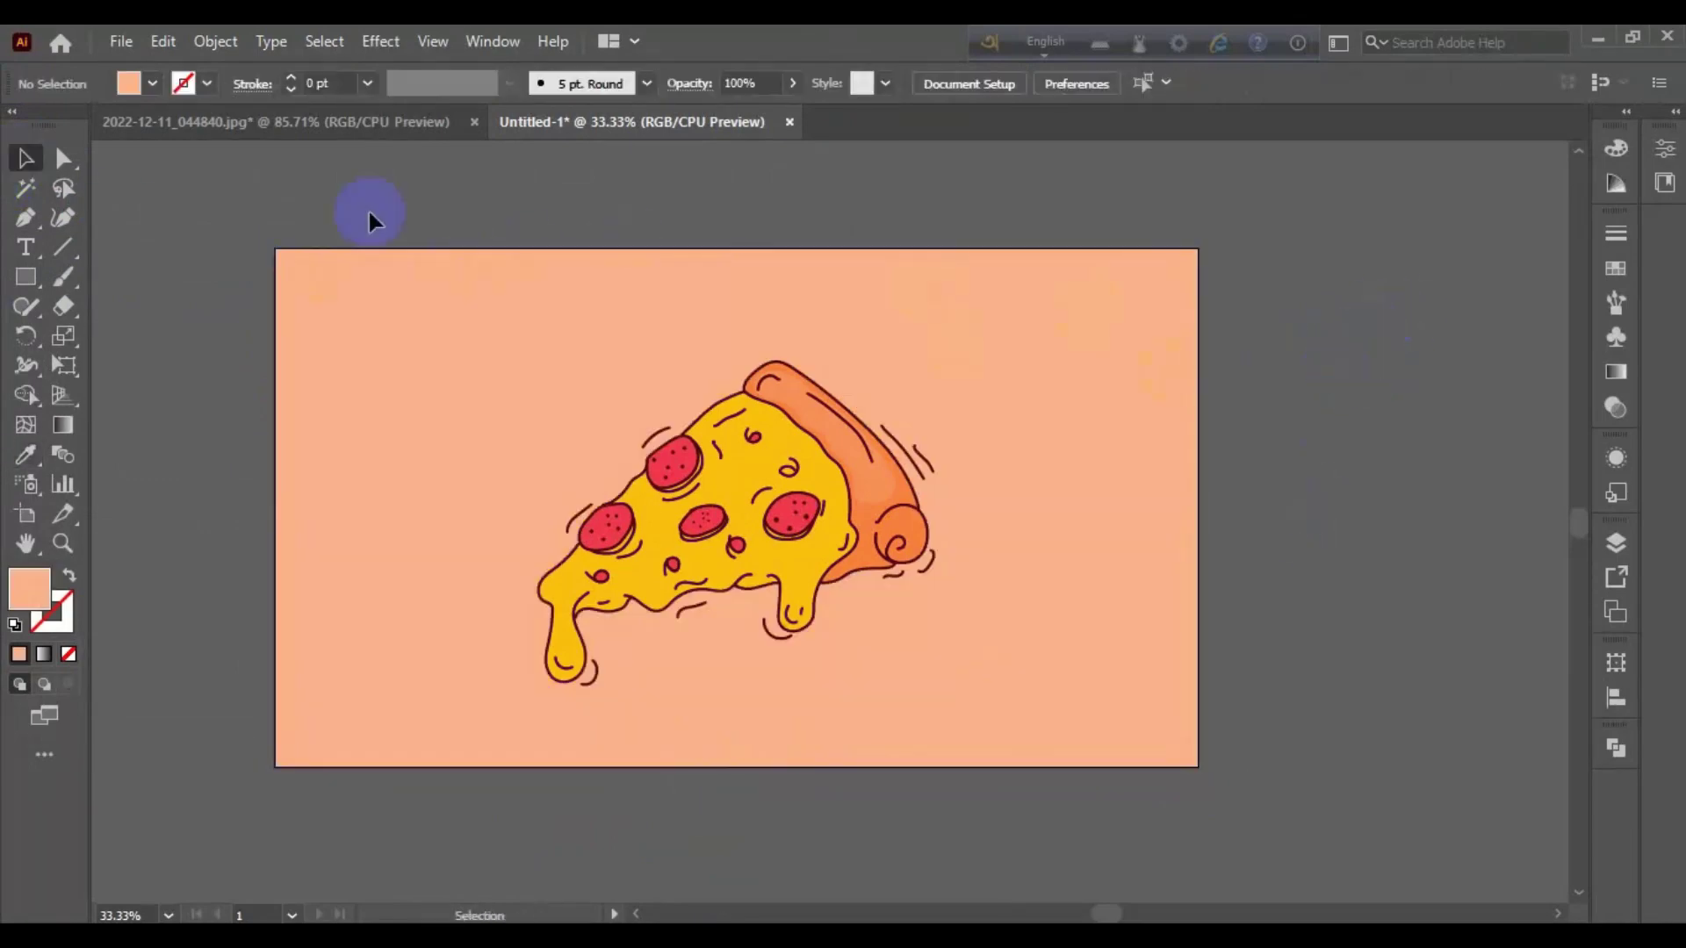
{"action": "left_click", "coordinate": [417, 410]}
{"action": "key", "text": "ctrl+shift+a"}
{"action": "left_click", "coordinate": [661, 508]}
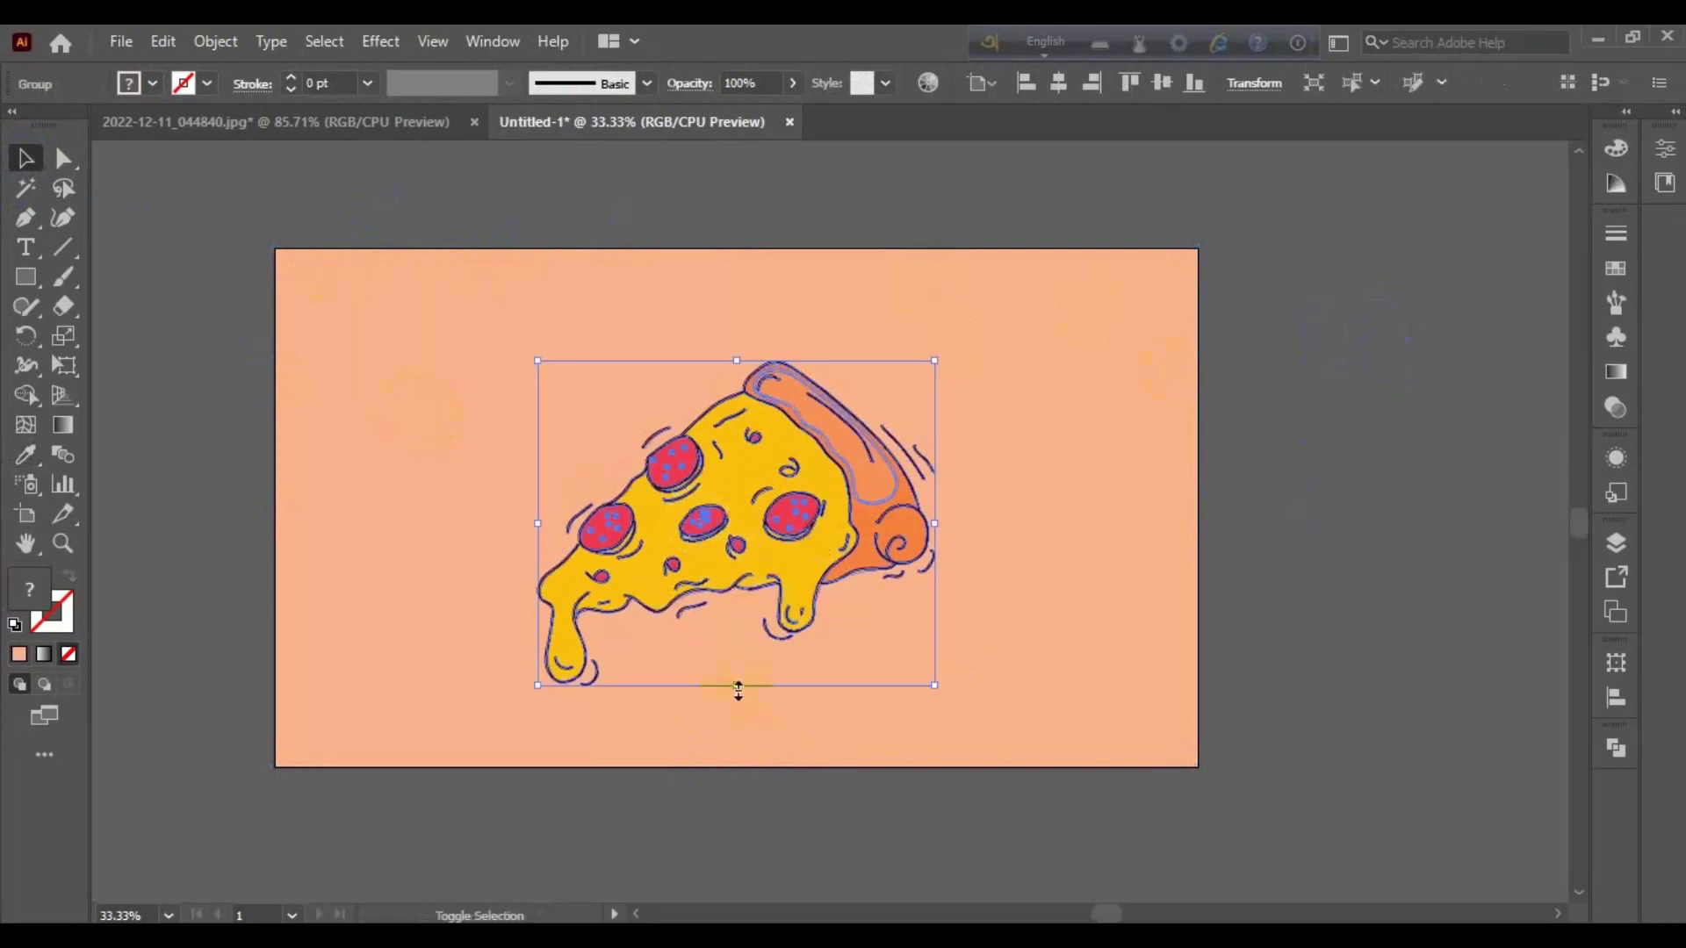
{"action": "left_click_drag", "start_coordinate": [738, 689], "coordinate": [778, 625]}
{"action": "mouse_move", "coordinate": [741, 500]}
{"action": "left_mouse_down"}
{"action": "mouse_move", "coordinate": [746, 613]}
{"action": "mouse_move", "coordinate": [718, 605]}
{"action": "left_mouse_up"}
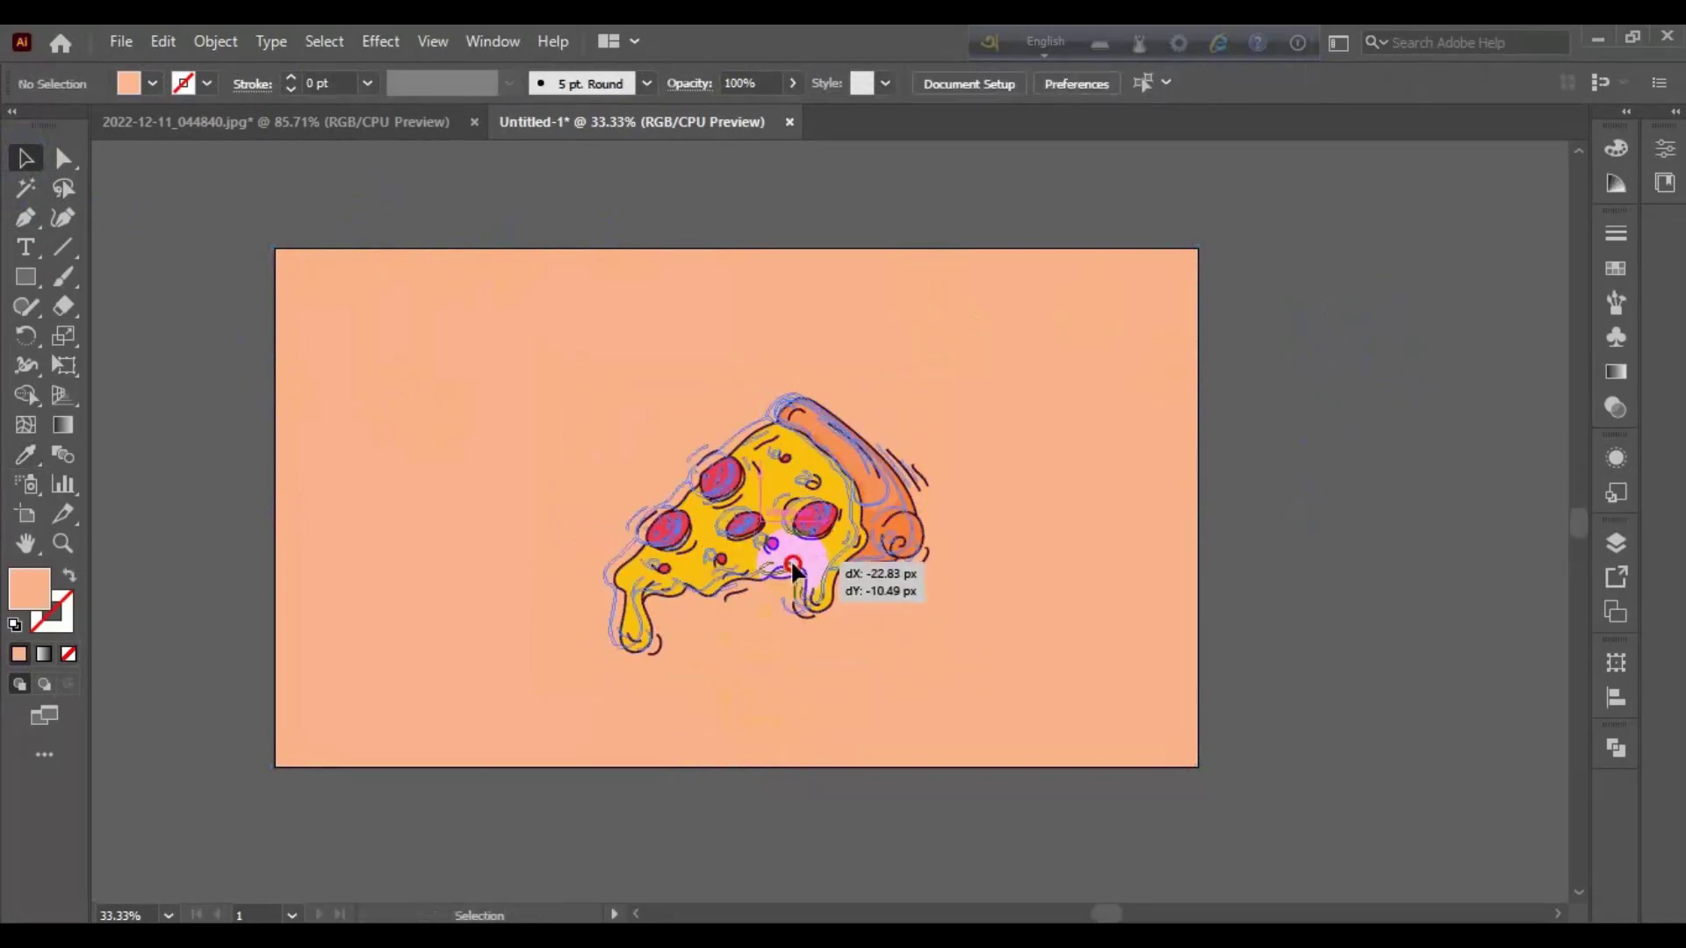
{"action": "key", "text": "ctrl+shift+a"}
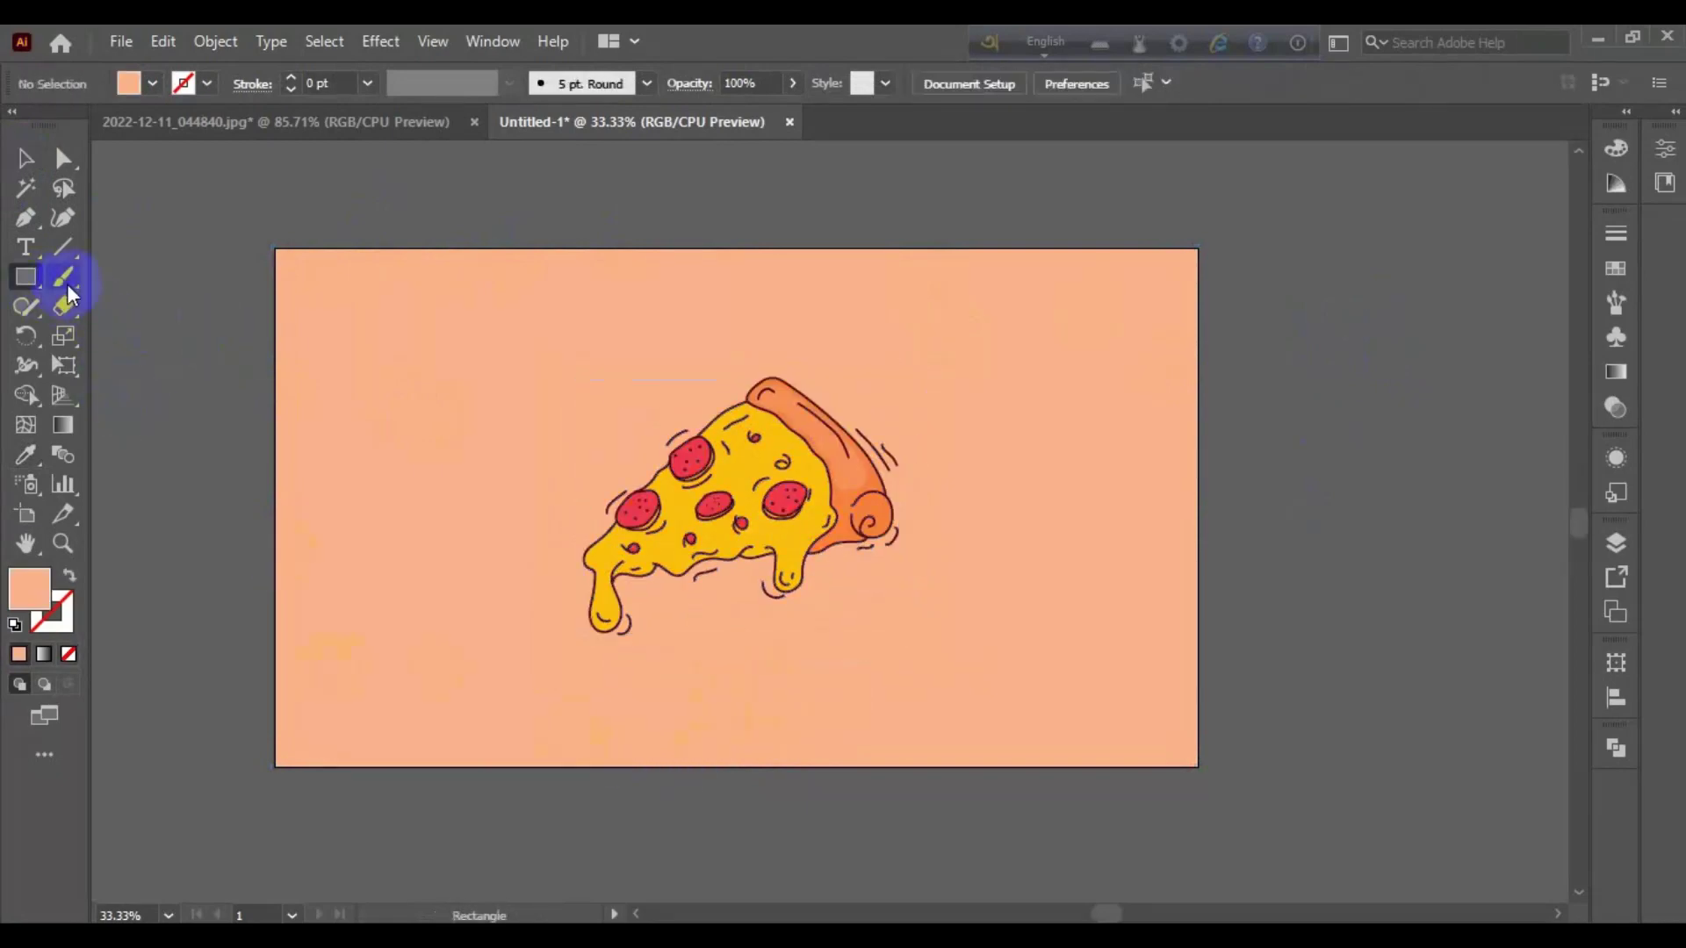
Step: Draw a large circle over the pizza and send it behind the slice
{"action": "left_click_drag", "start_coordinate": [26, 278], "coordinate": [167, 335]}
{"action": "left_click_drag", "start_coordinate": [513, 298], "coordinate": [976, 675]}
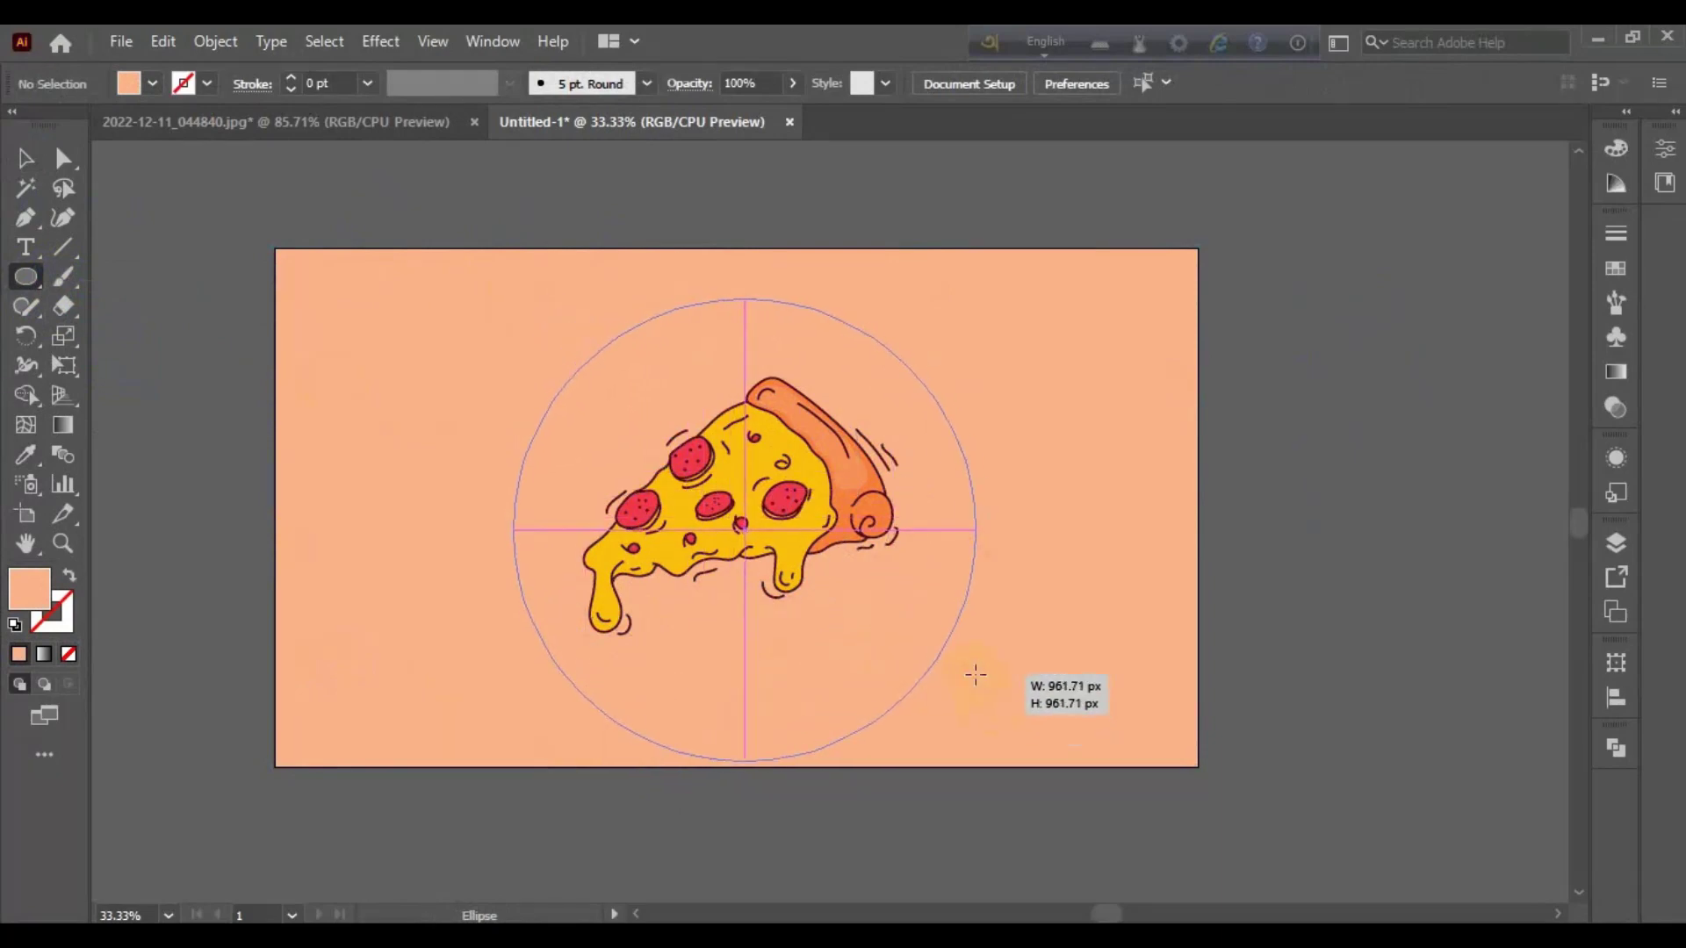
{"action": "left_click", "coordinate": [25, 158]}
{"action": "right_click", "coordinate": [647, 523]}
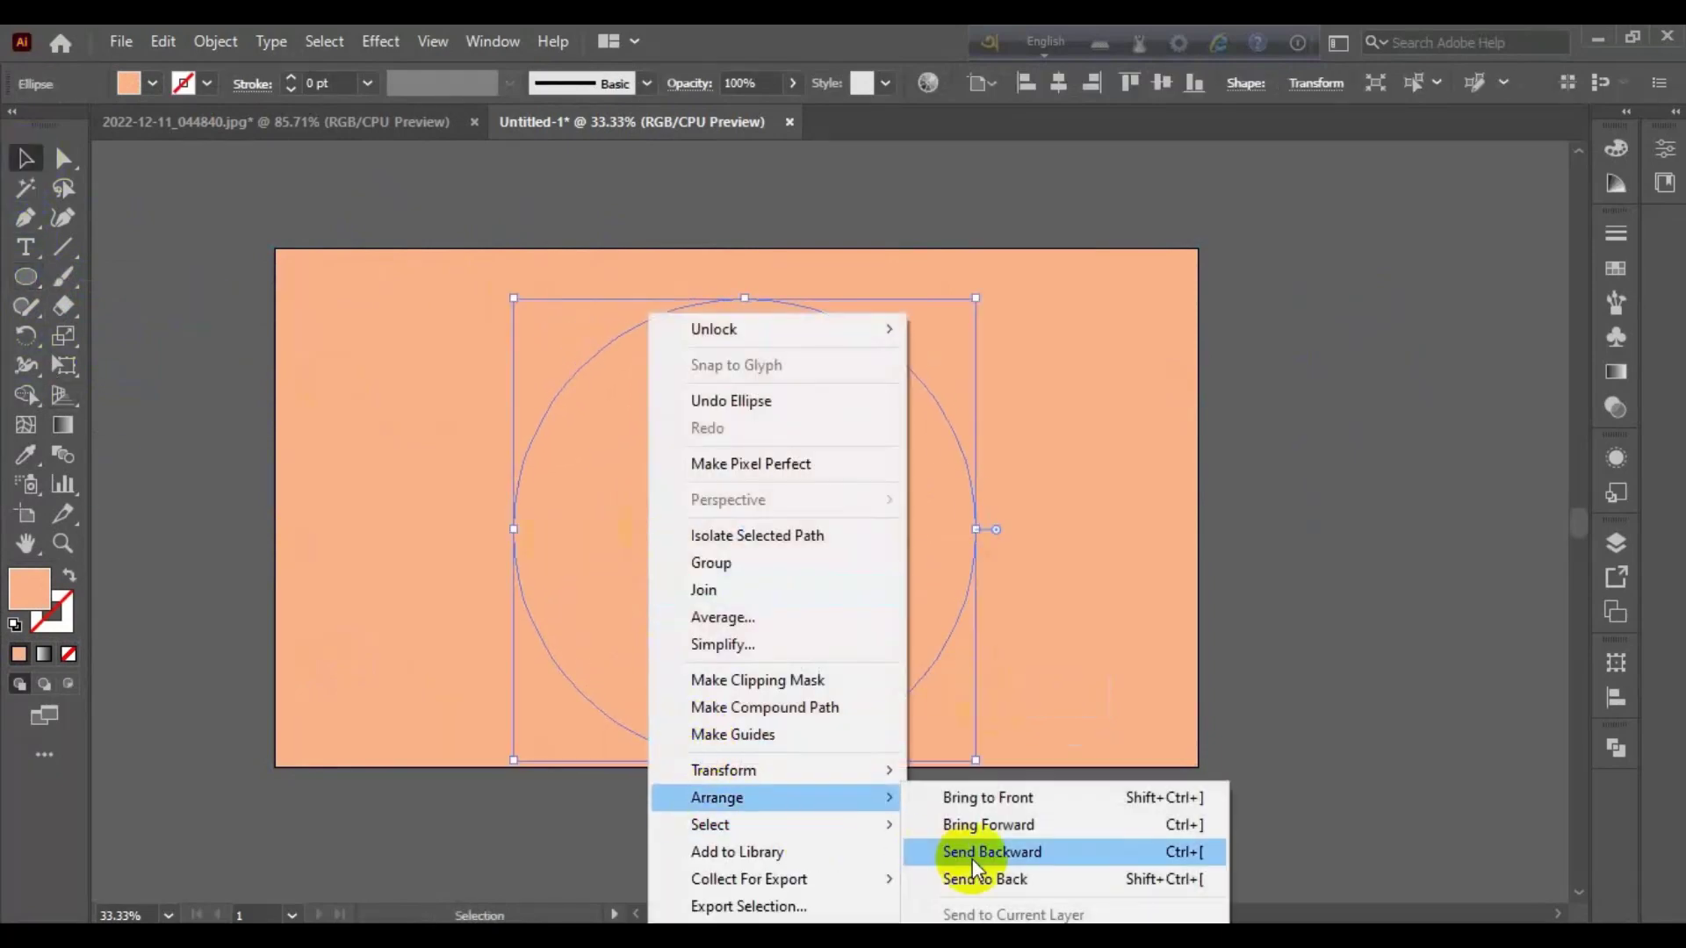
{"action": "left_click", "coordinate": [972, 859]}
Step: Fill the circle with the pepperoni red after trying yellow, peach and maroon
{"action": "key", "text": "i"}
{"action": "left_click", "coordinate": [785, 499]}
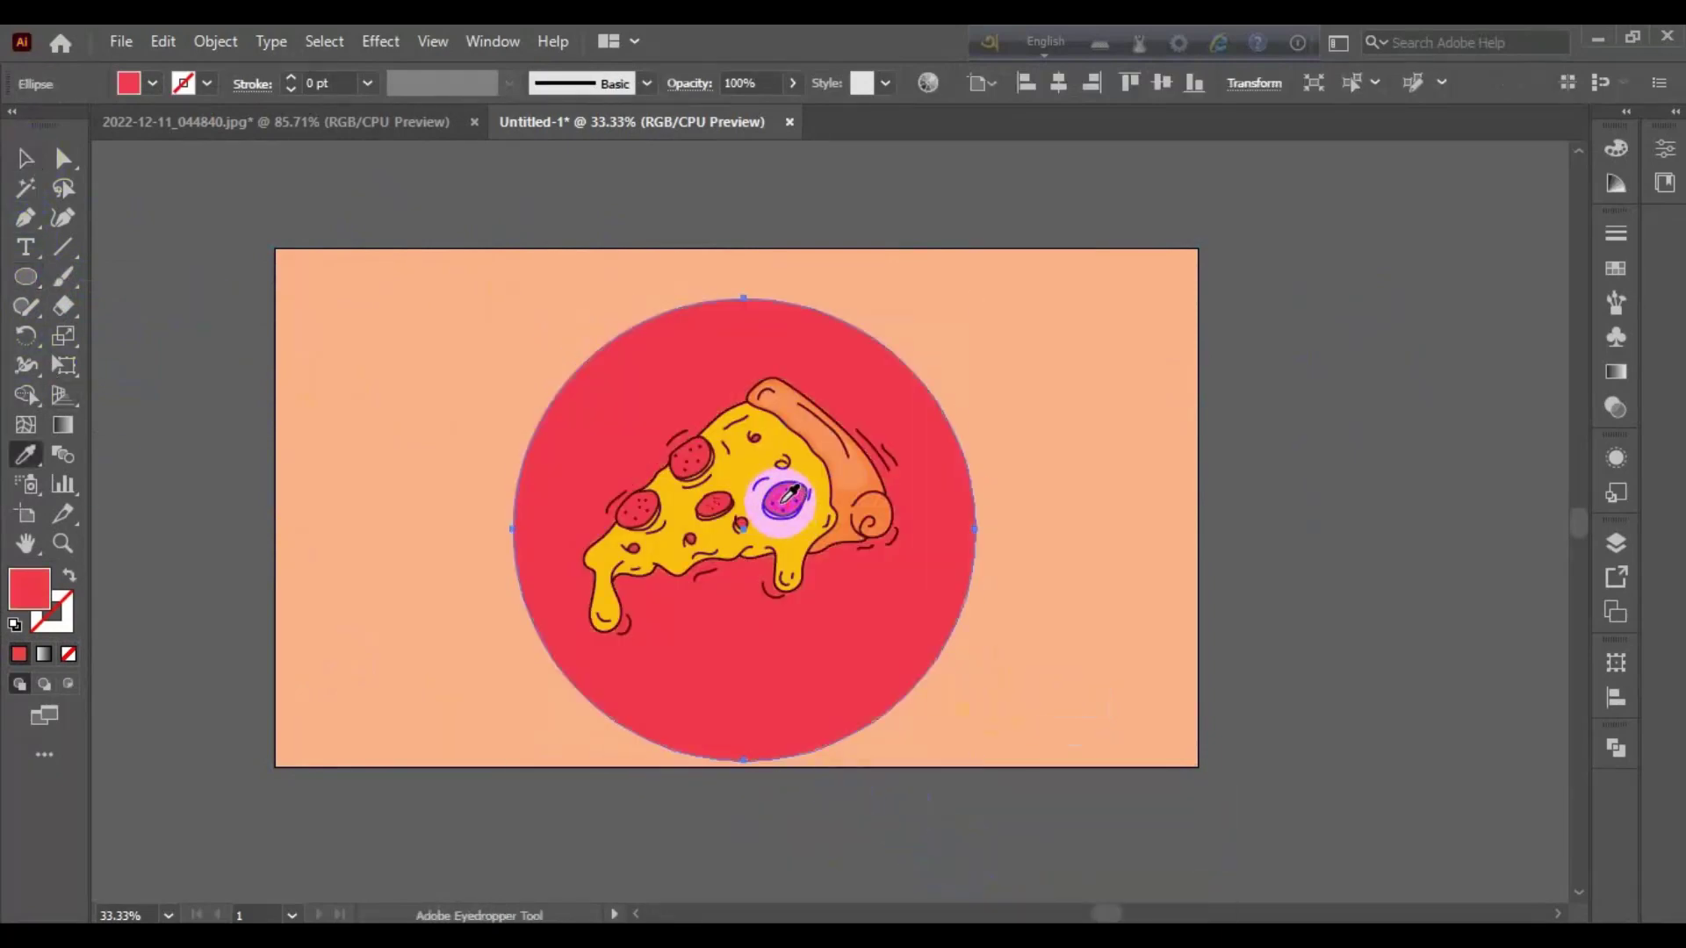
{"action": "left_click", "coordinate": [786, 435]}
{"action": "left_click", "coordinate": [848, 412]}
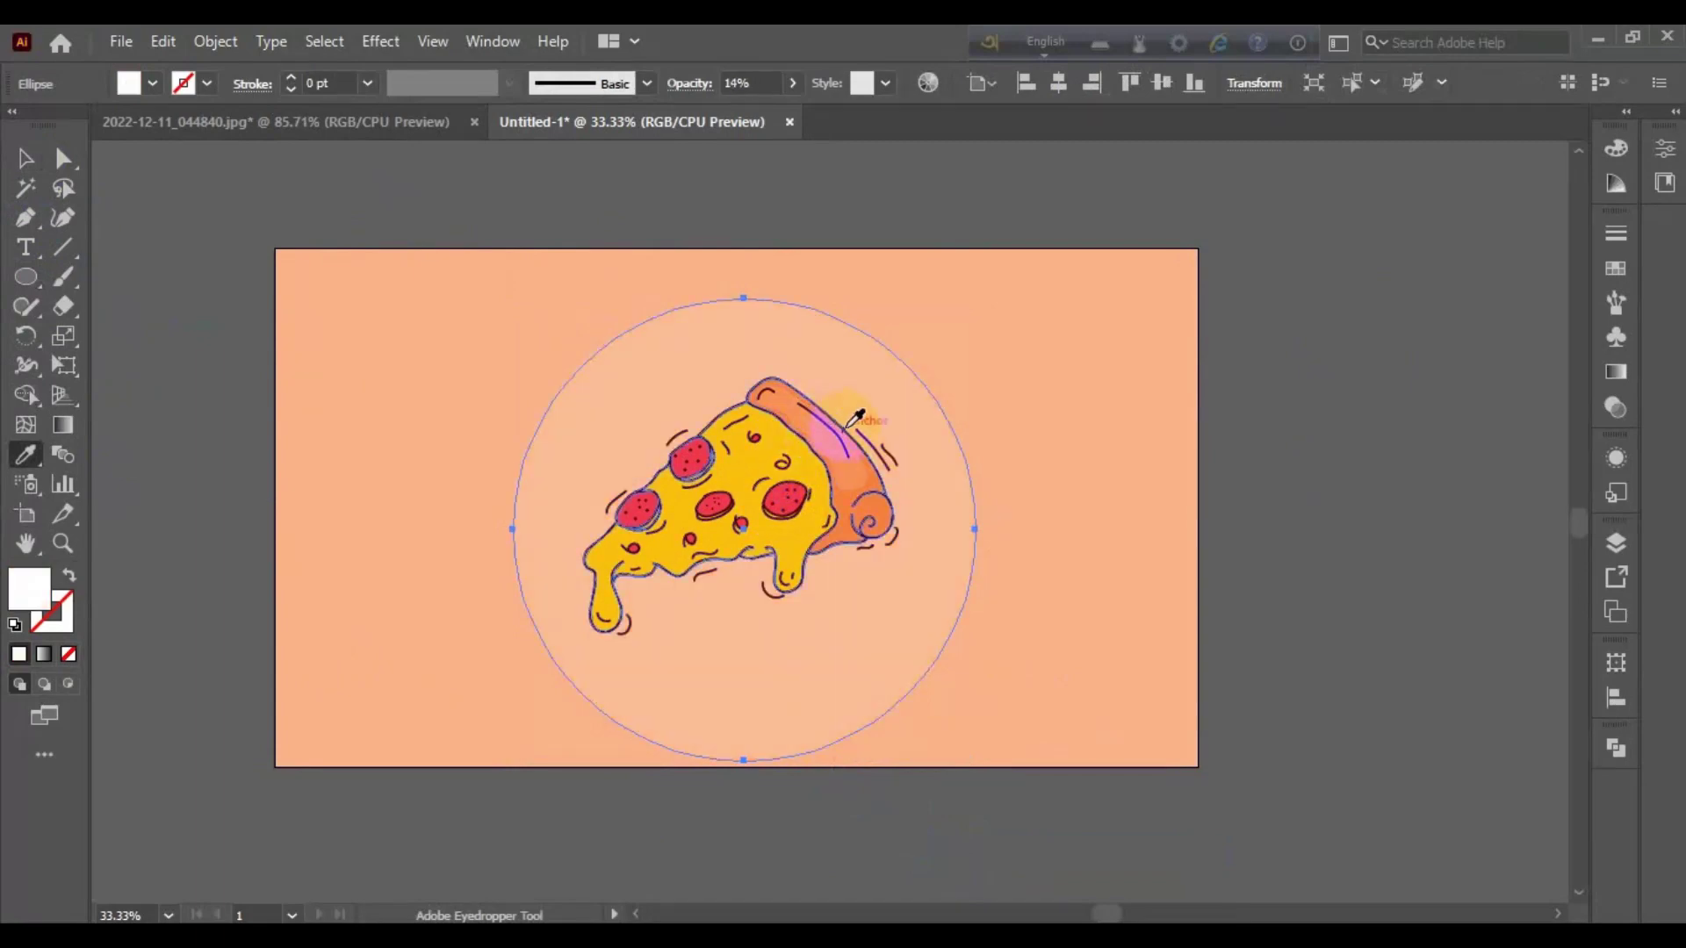
{"action": "left_click", "coordinate": [887, 377]}
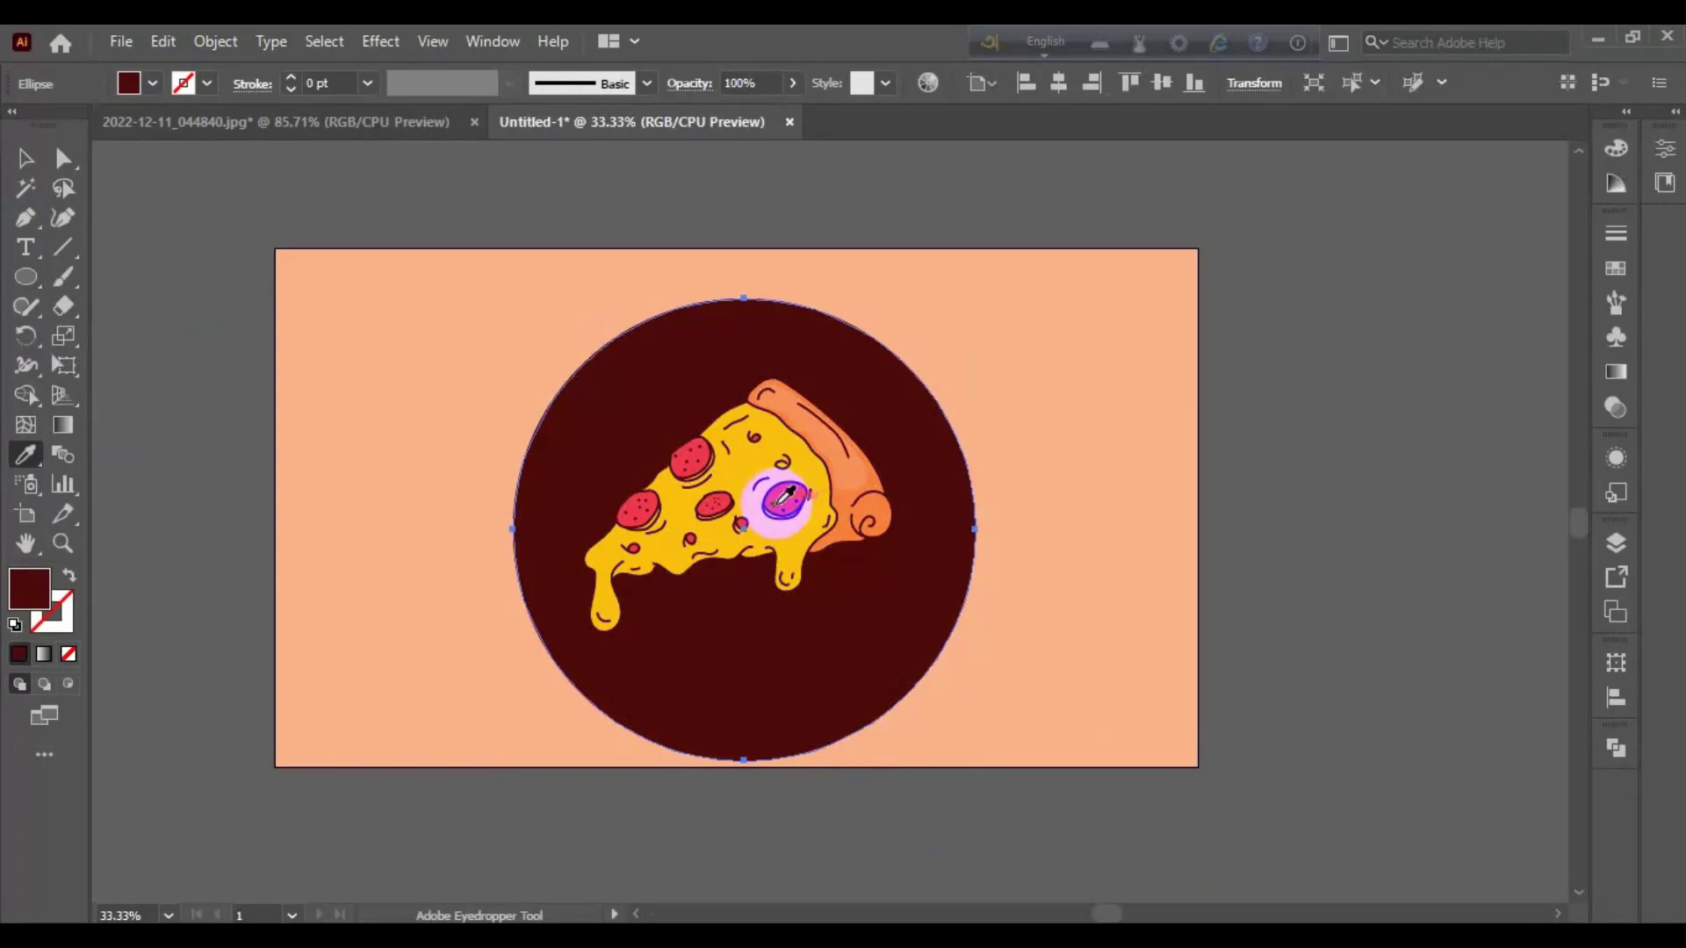
{"action": "left_click", "coordinate": [790, 495]}
Step: Align the red circle and pizza centred horizontally and vertically
{"action": "left_click", "coordinate": [24, 158]}
{"action": "left_click", "coordinate": [881, 585], "text": "shift"}
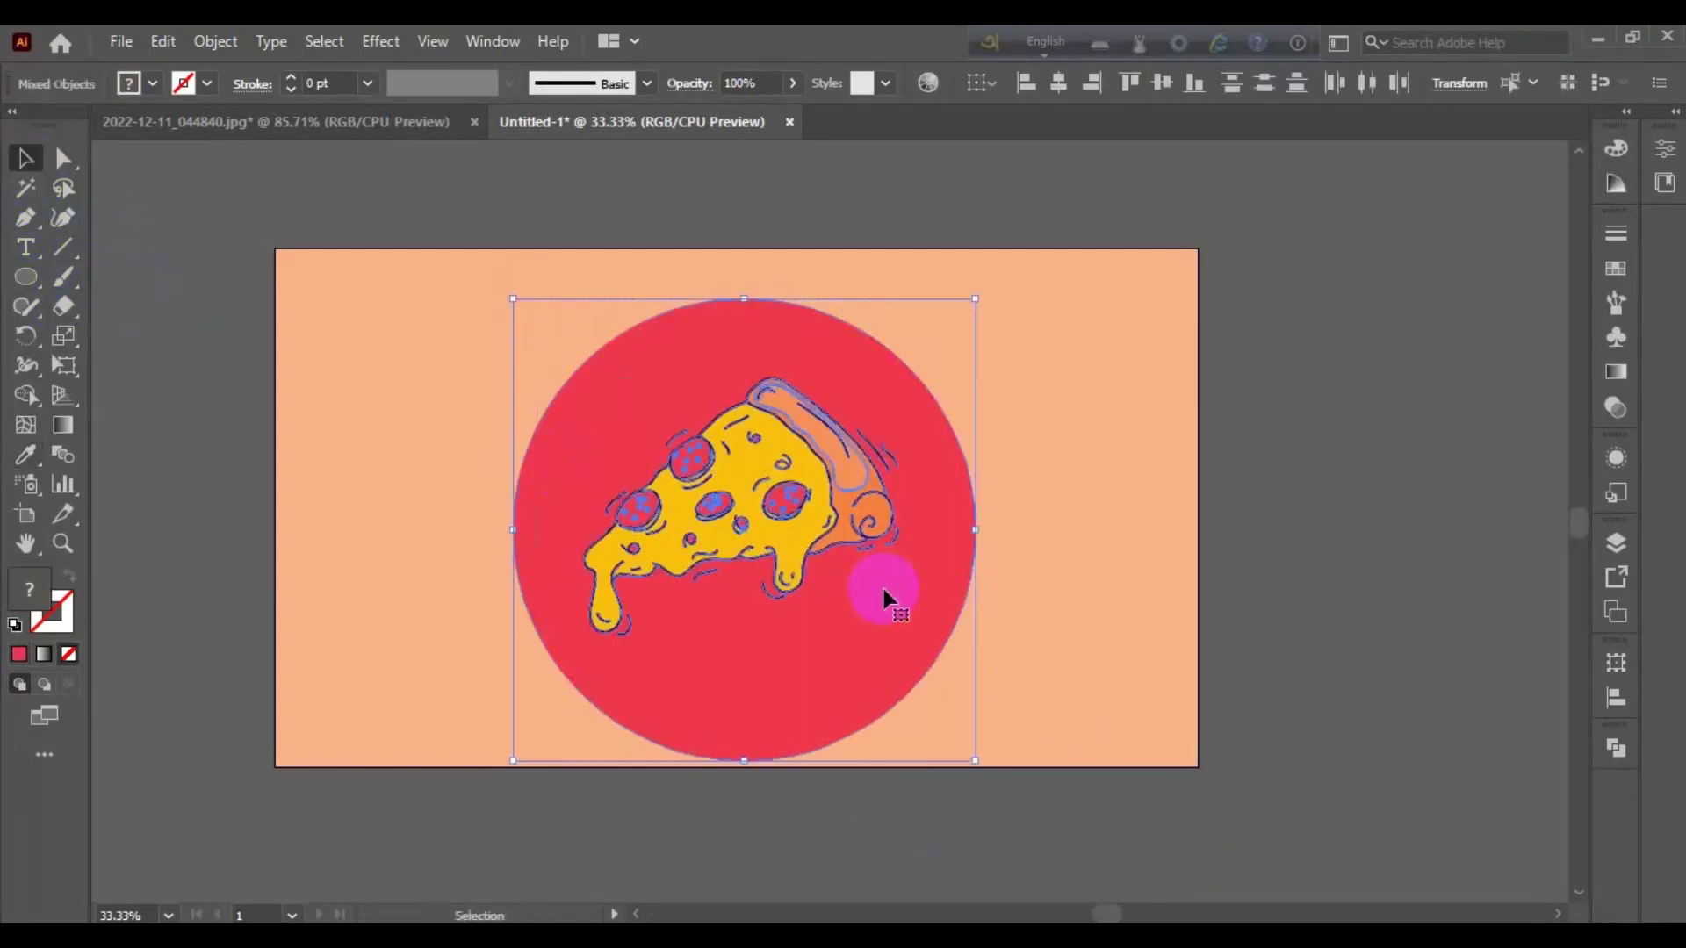
{"action": "left_click", "coordinate": [1161, 83]}
{"action": "left_click", "coordinate": [1060, 82]}
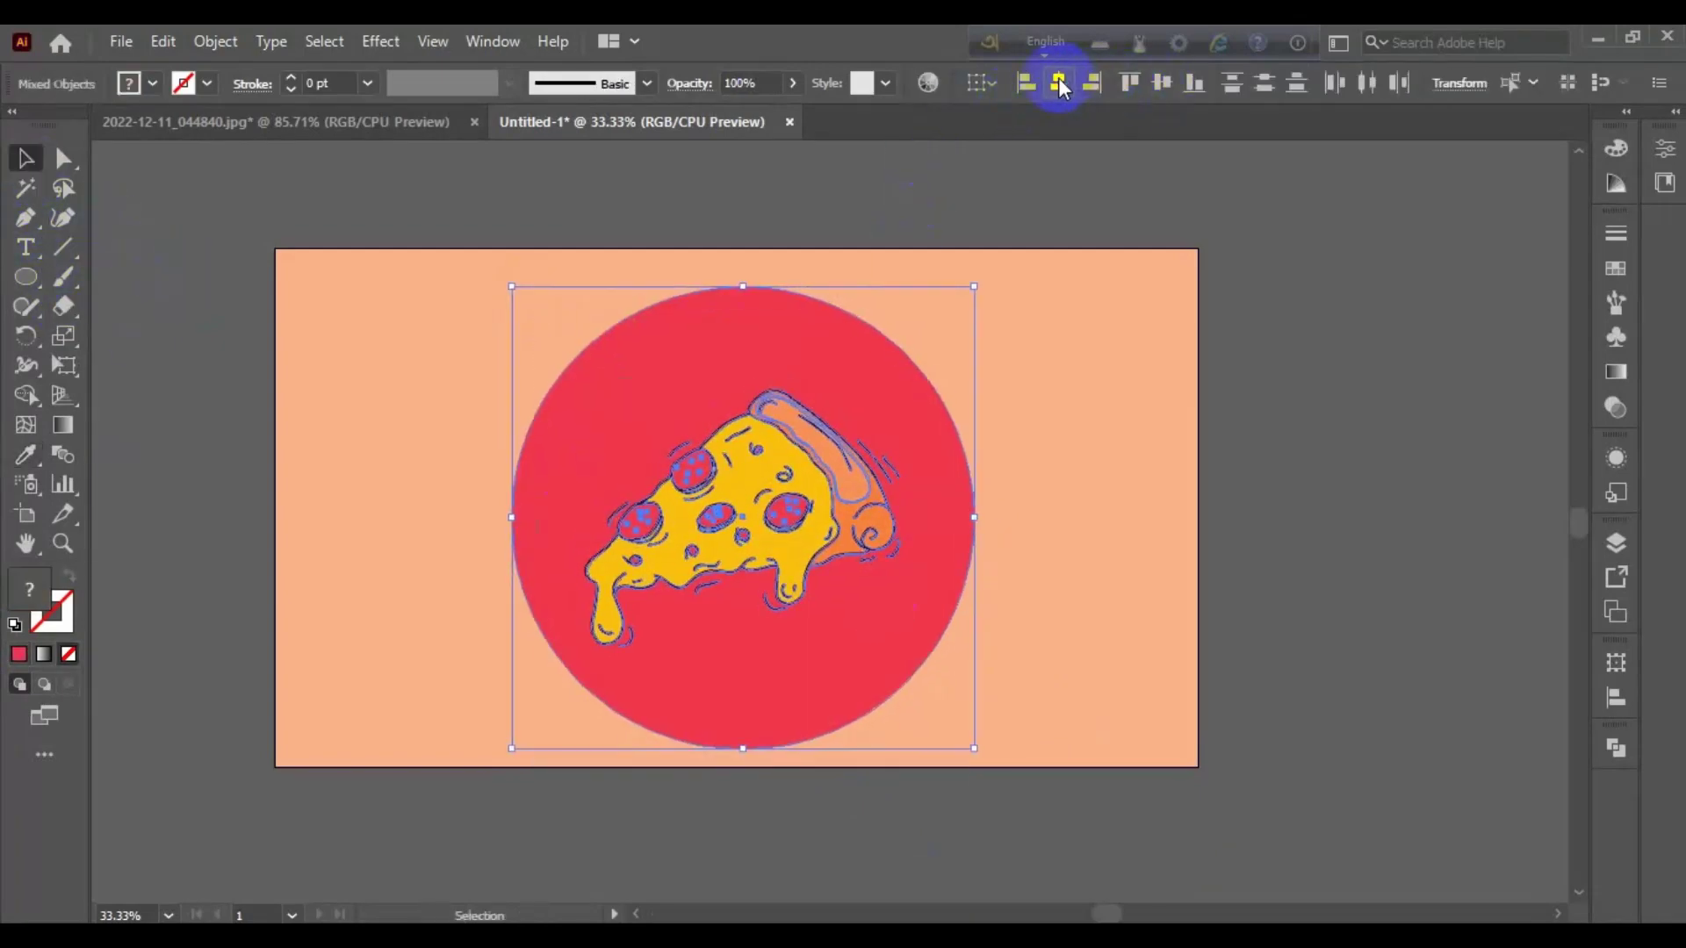